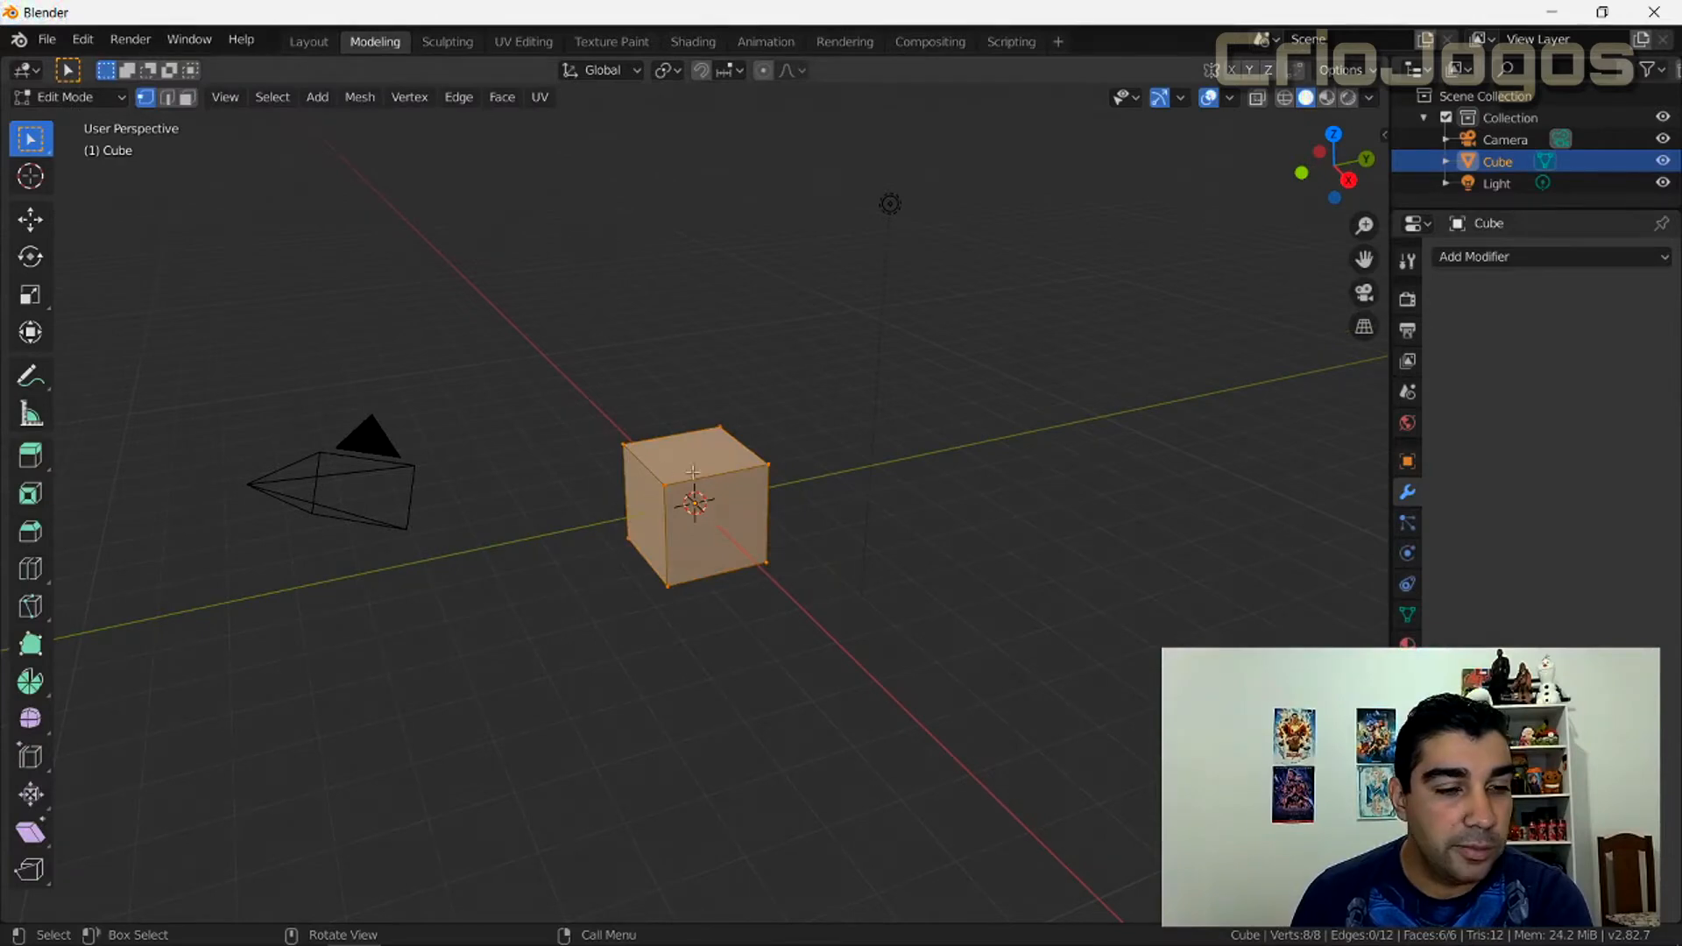
Step: Add a single centered vertical loop cut around the cube and return to the selection tool
left_click(40, 572)
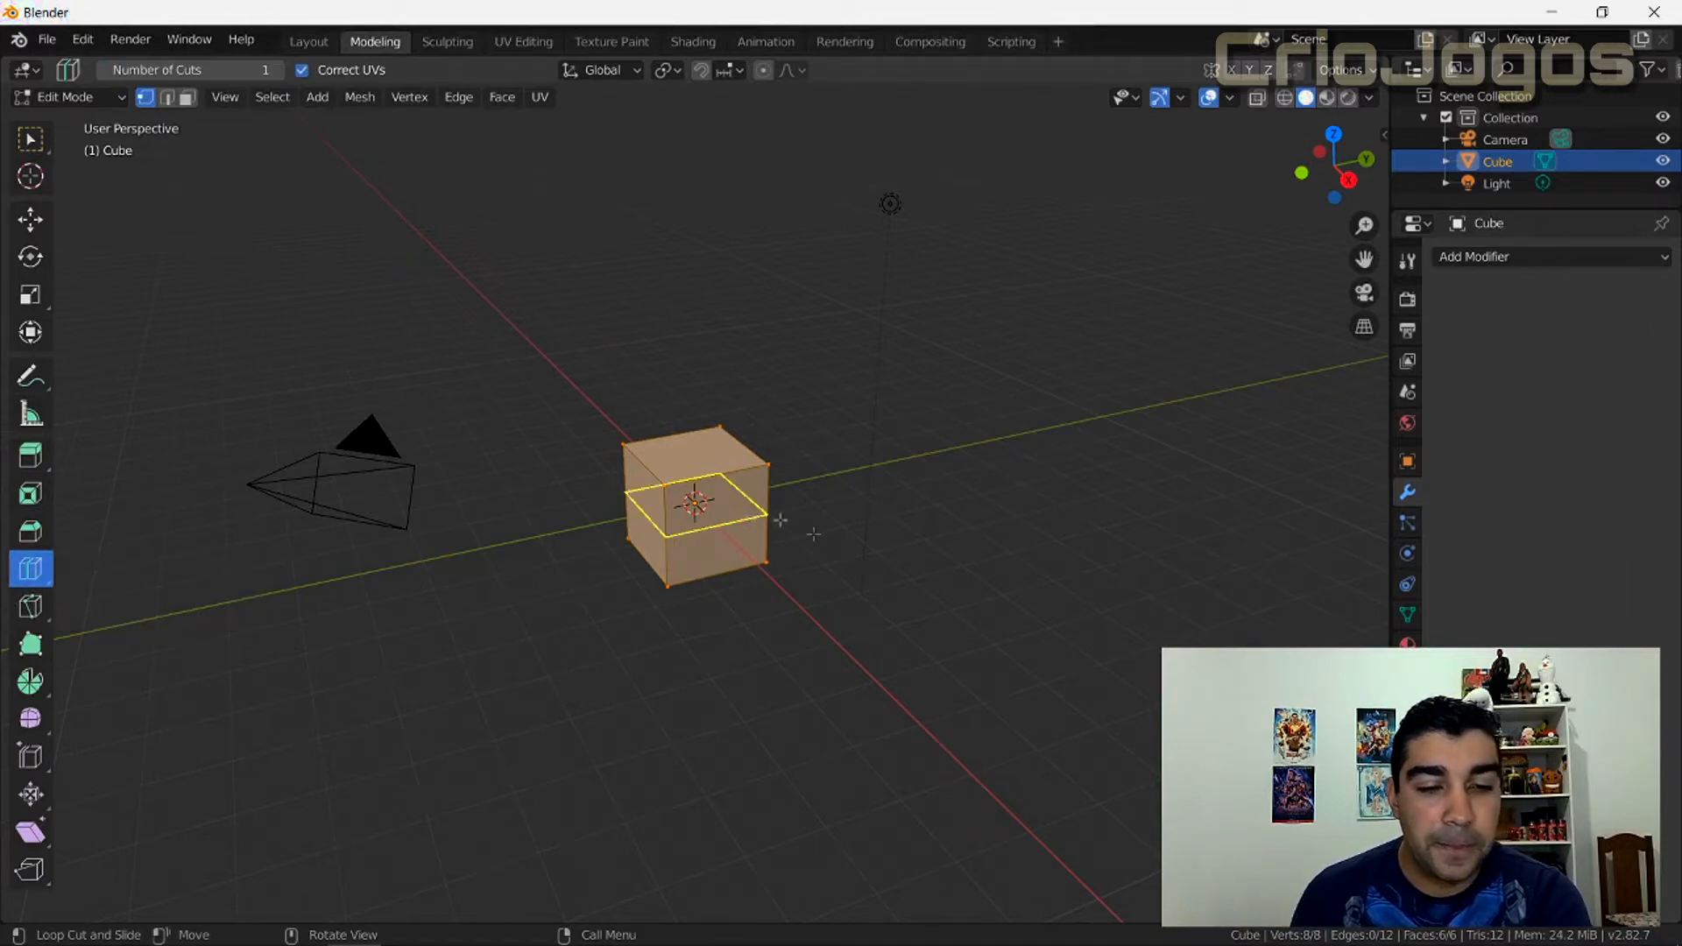
scroll(899, 545, "up", 3)
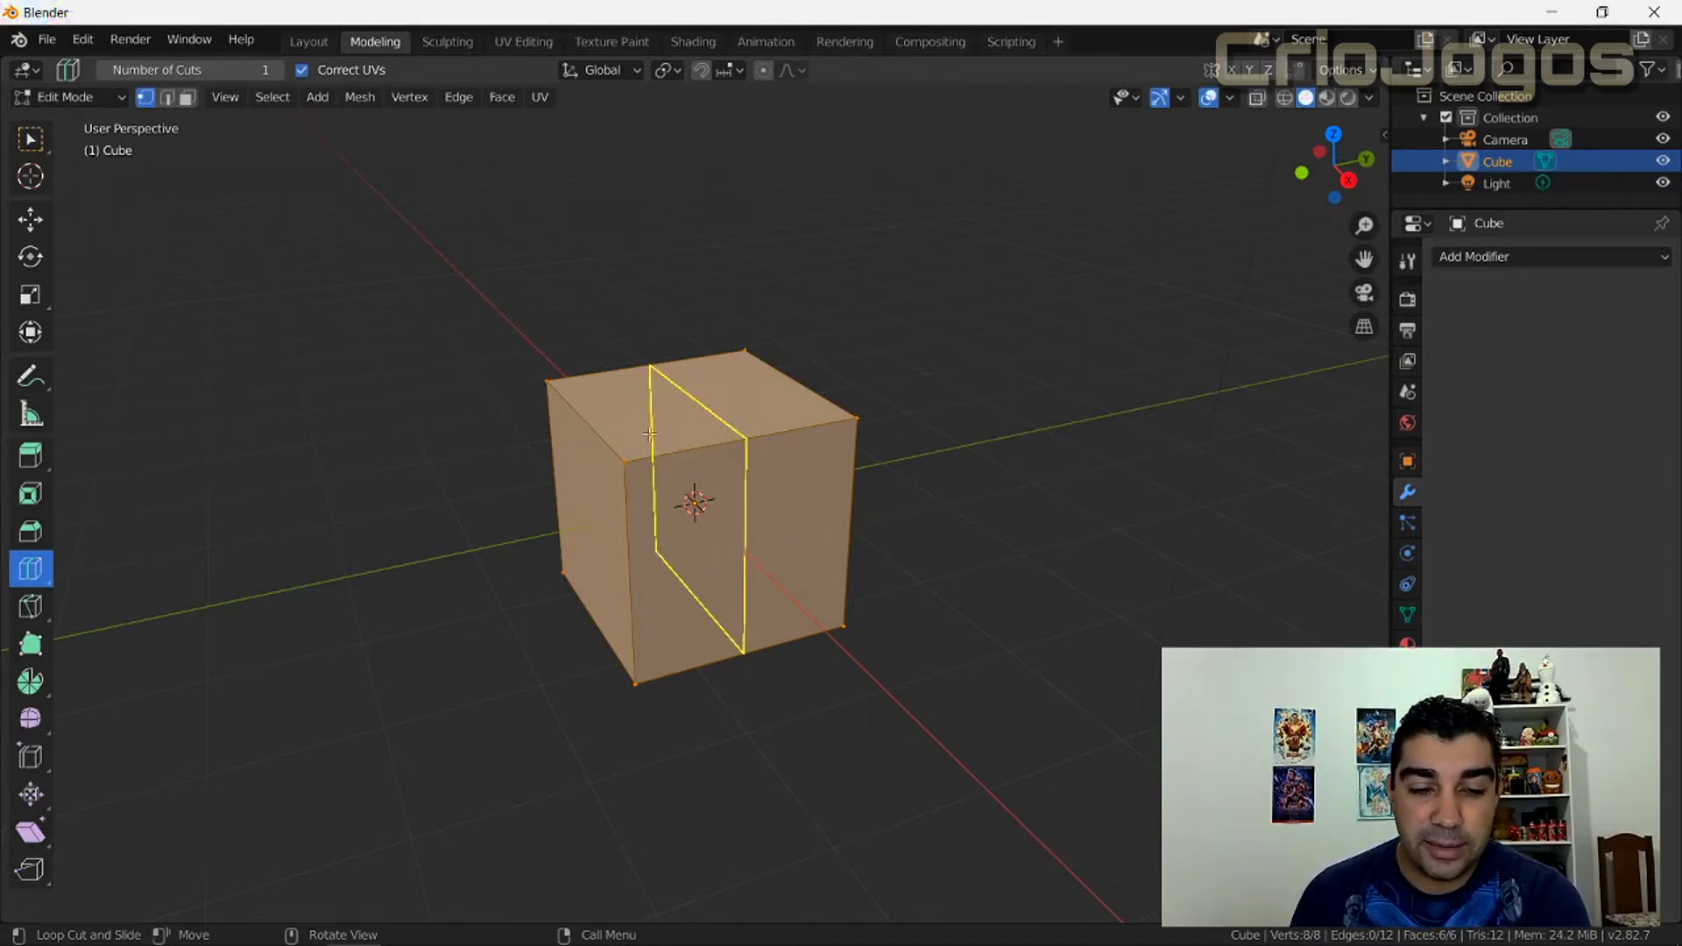
left_click(728, 424)
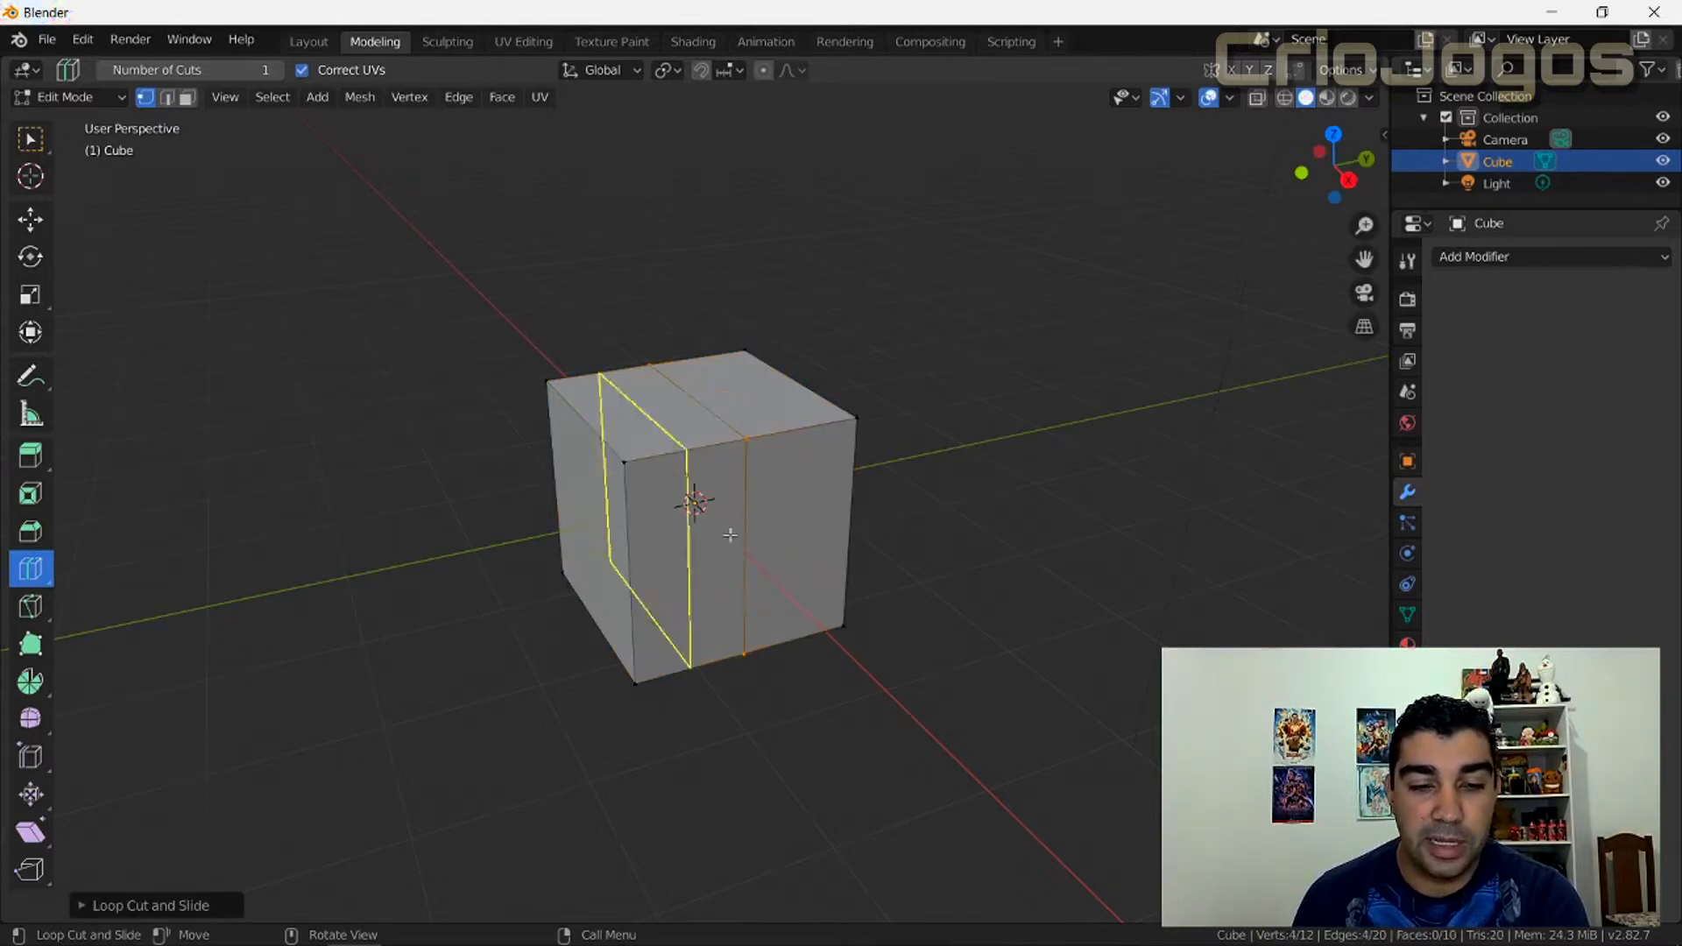
left_click(30, 139)
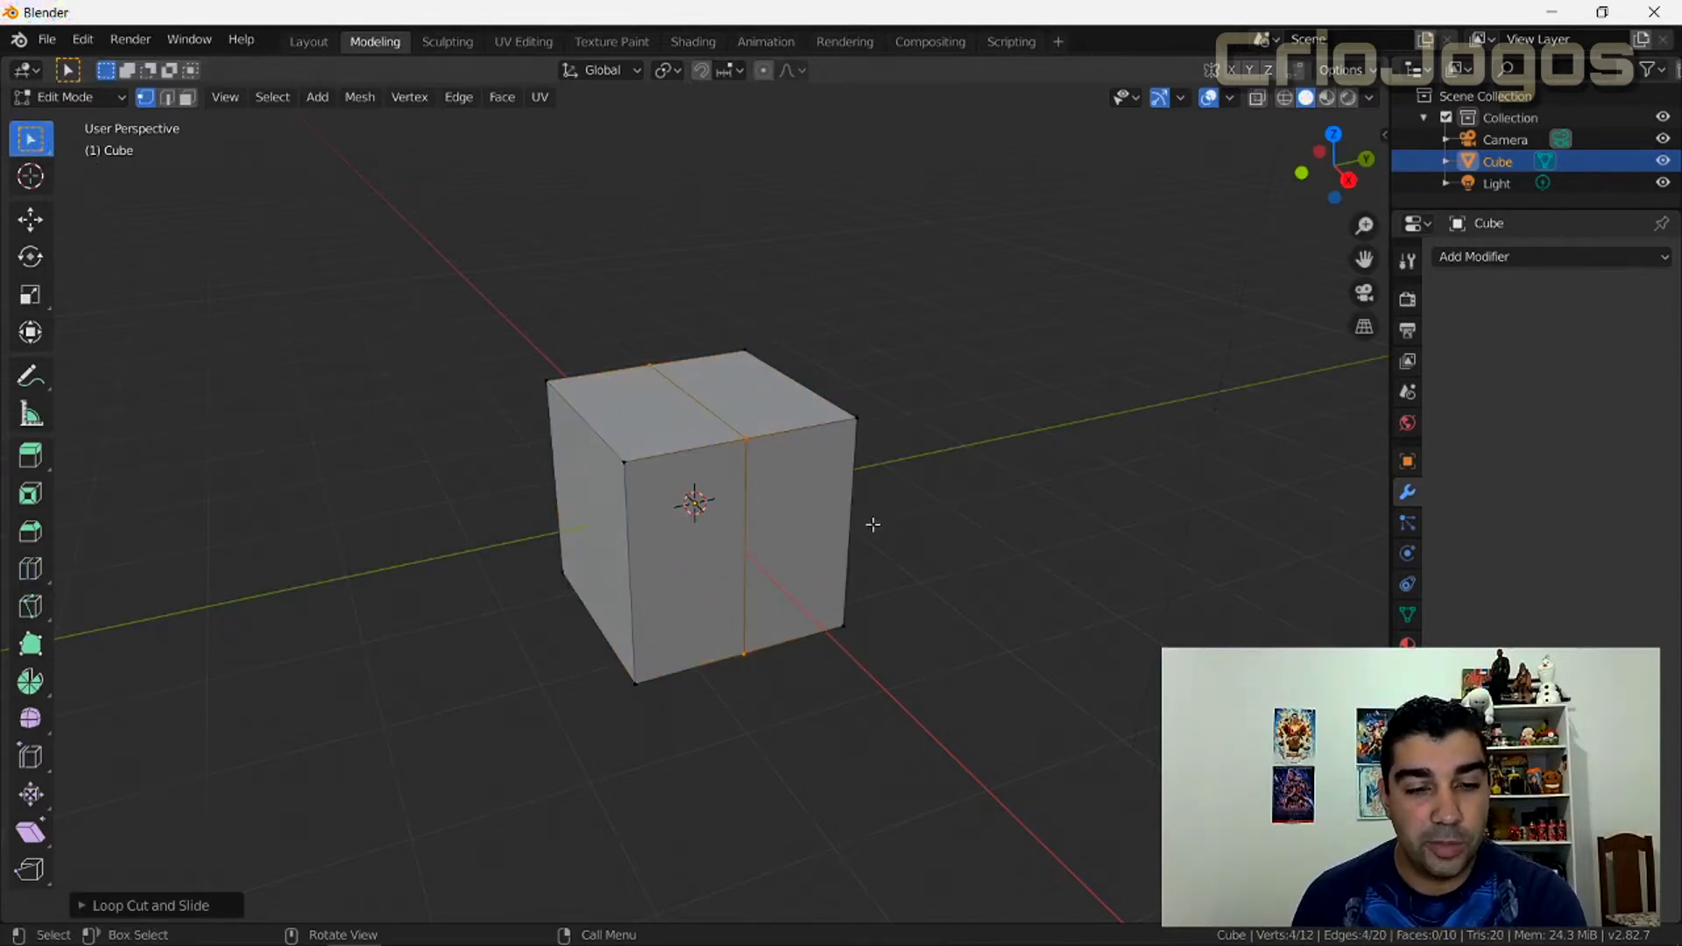
Step: Move the loop cut's top front vertex upward to raise the cube's top into a peak
scroll(873, 523, "up", 4)
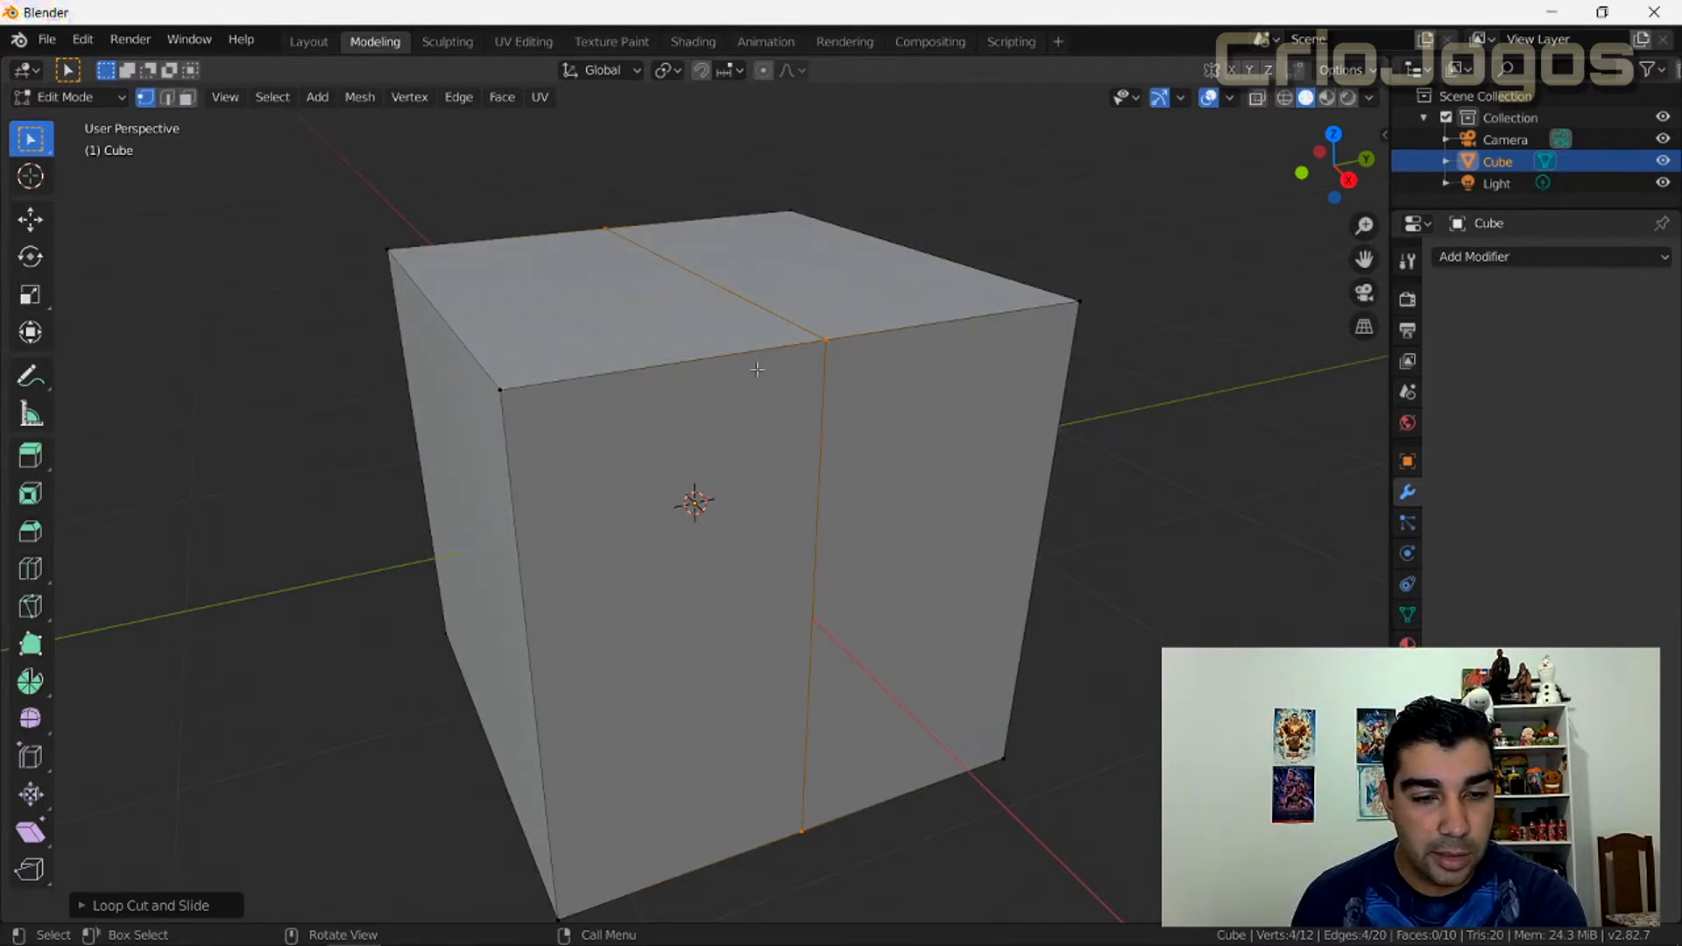
middle_click_drag(757, 369, 754, 263)
left_click(29, 219)
left_click(669, 302)
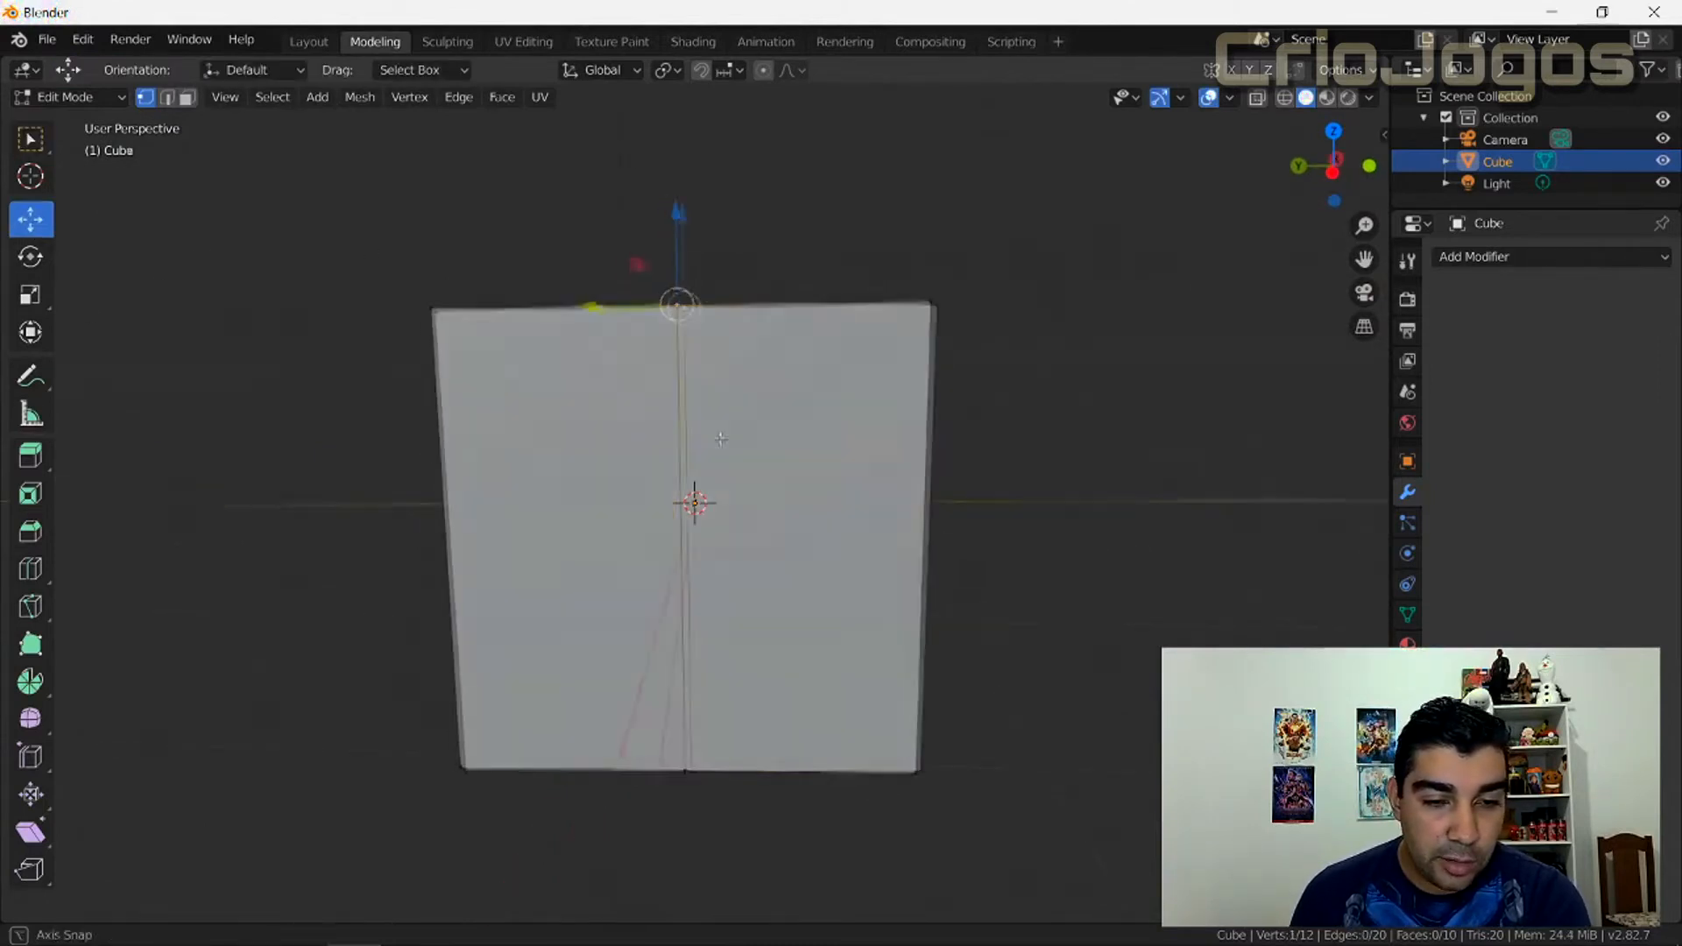
middle_click_drag(669, 302, 754, 491)
left_click_drag(714, 477, 810, 441)
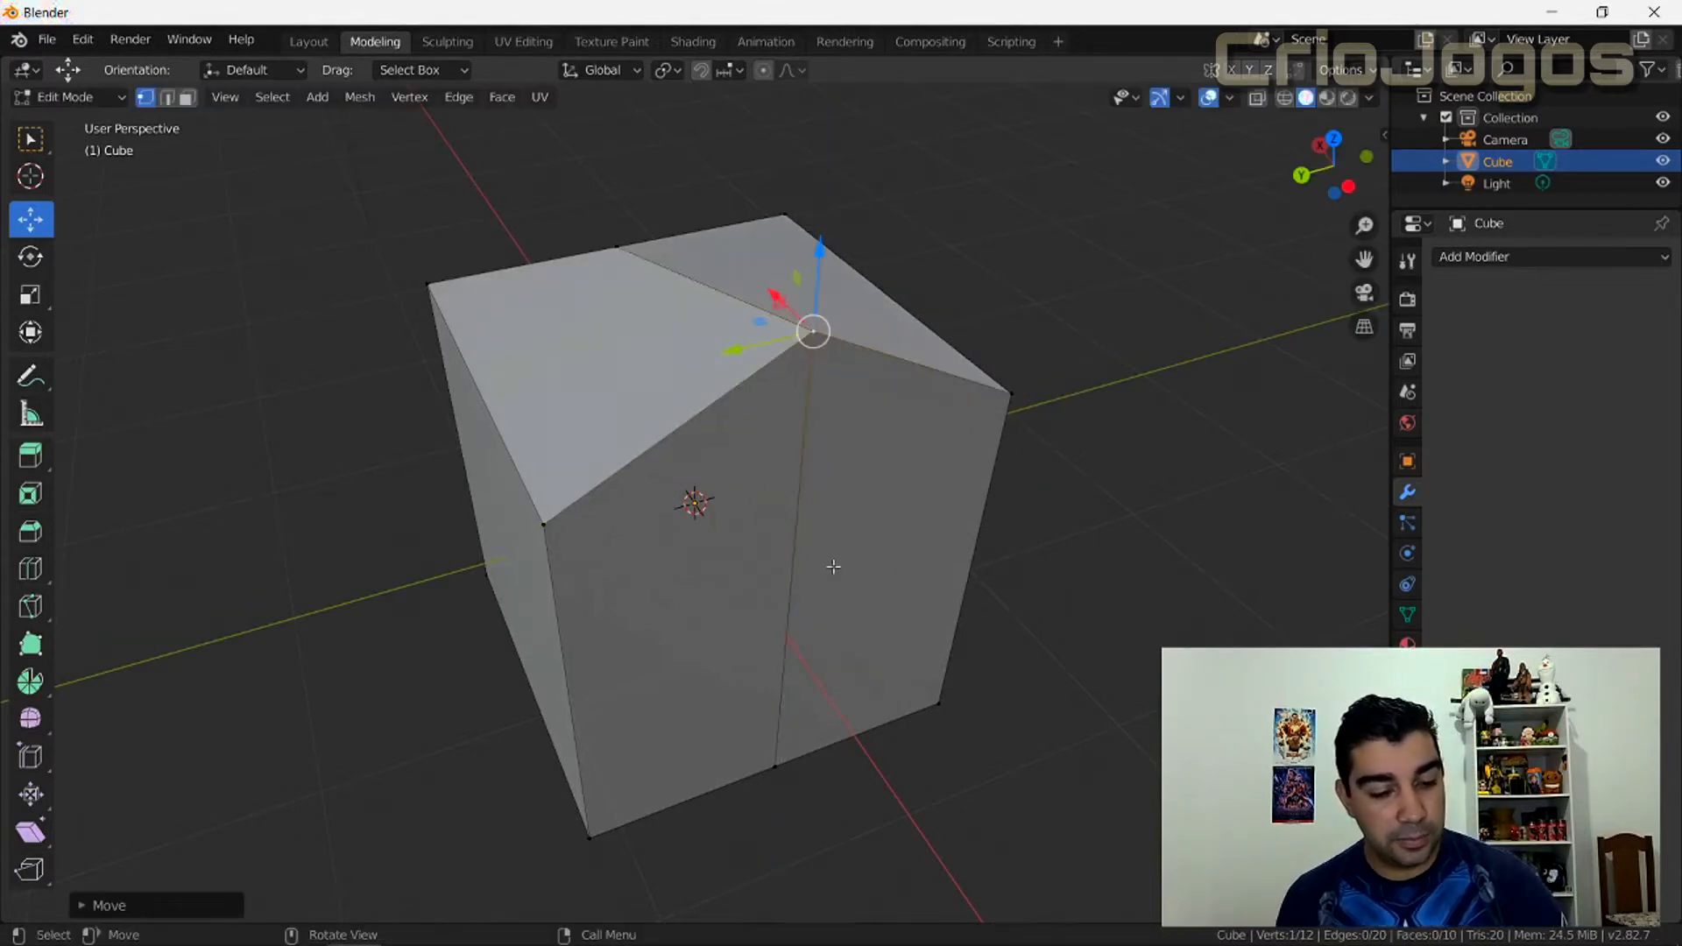
Step: Undo the vertex move and the loop cut to get back to the plain cube
key("ctrl+z")
key("ctrl+z")
key("ctrl+z")
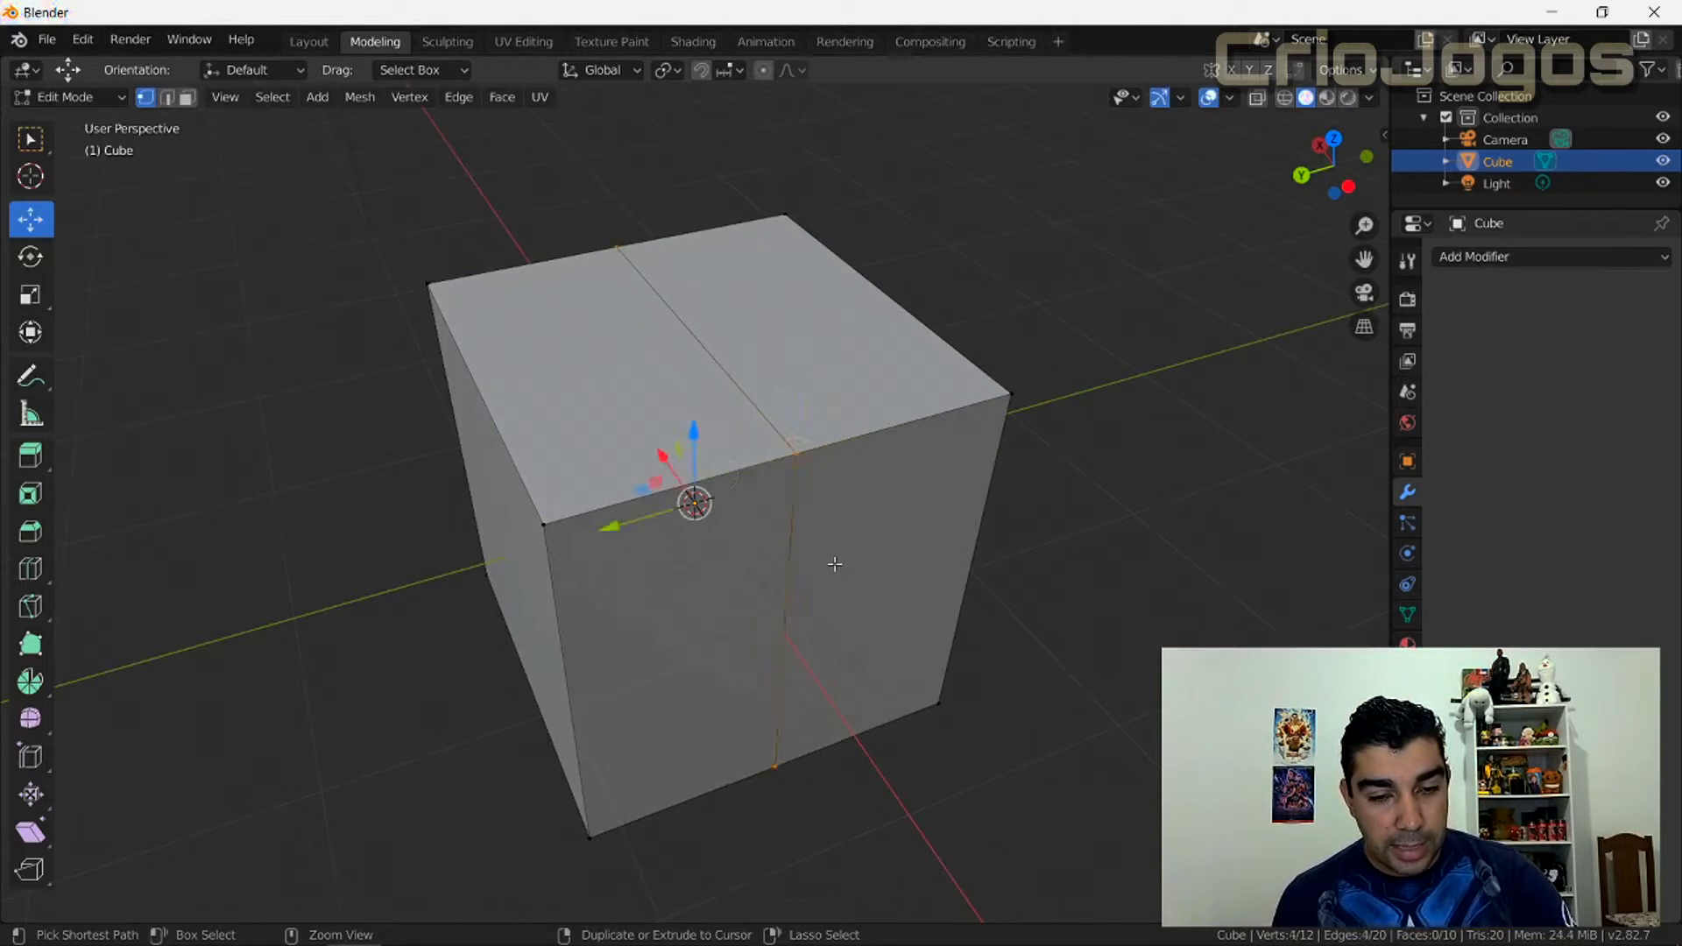
key("ctrl+z")
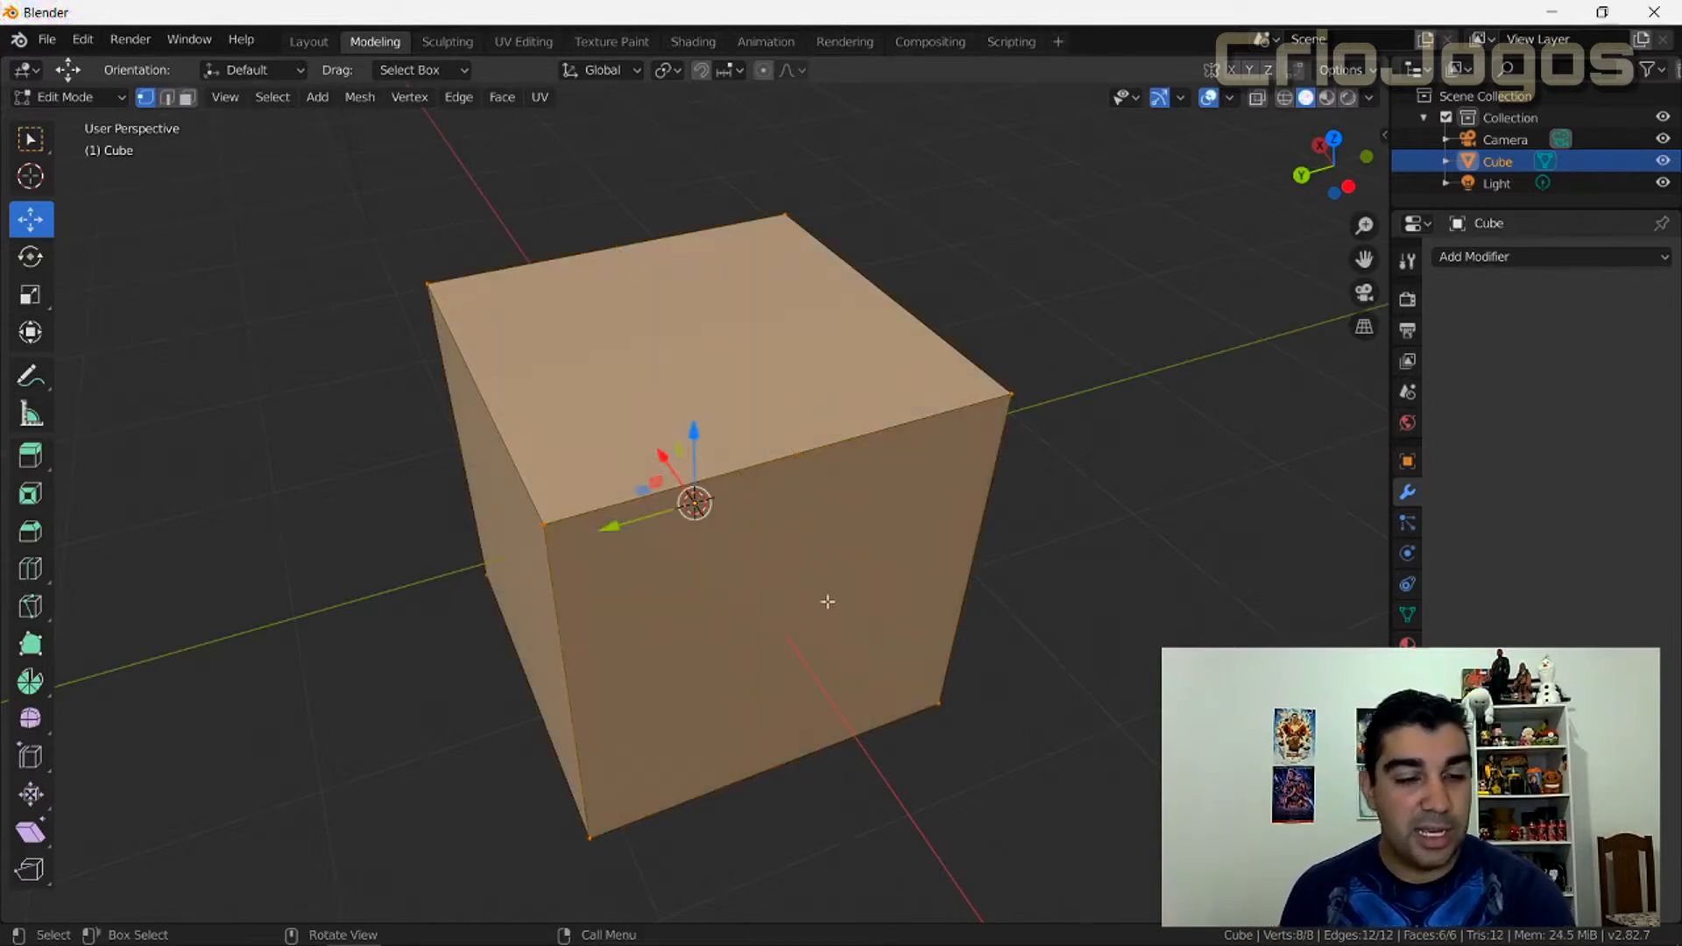
Step: Add a vertical loop cut to the cube and slide it close to one side edge
scroll(913, 733, "down", 3)
middle_click_drag(882, 725, 864, 684)
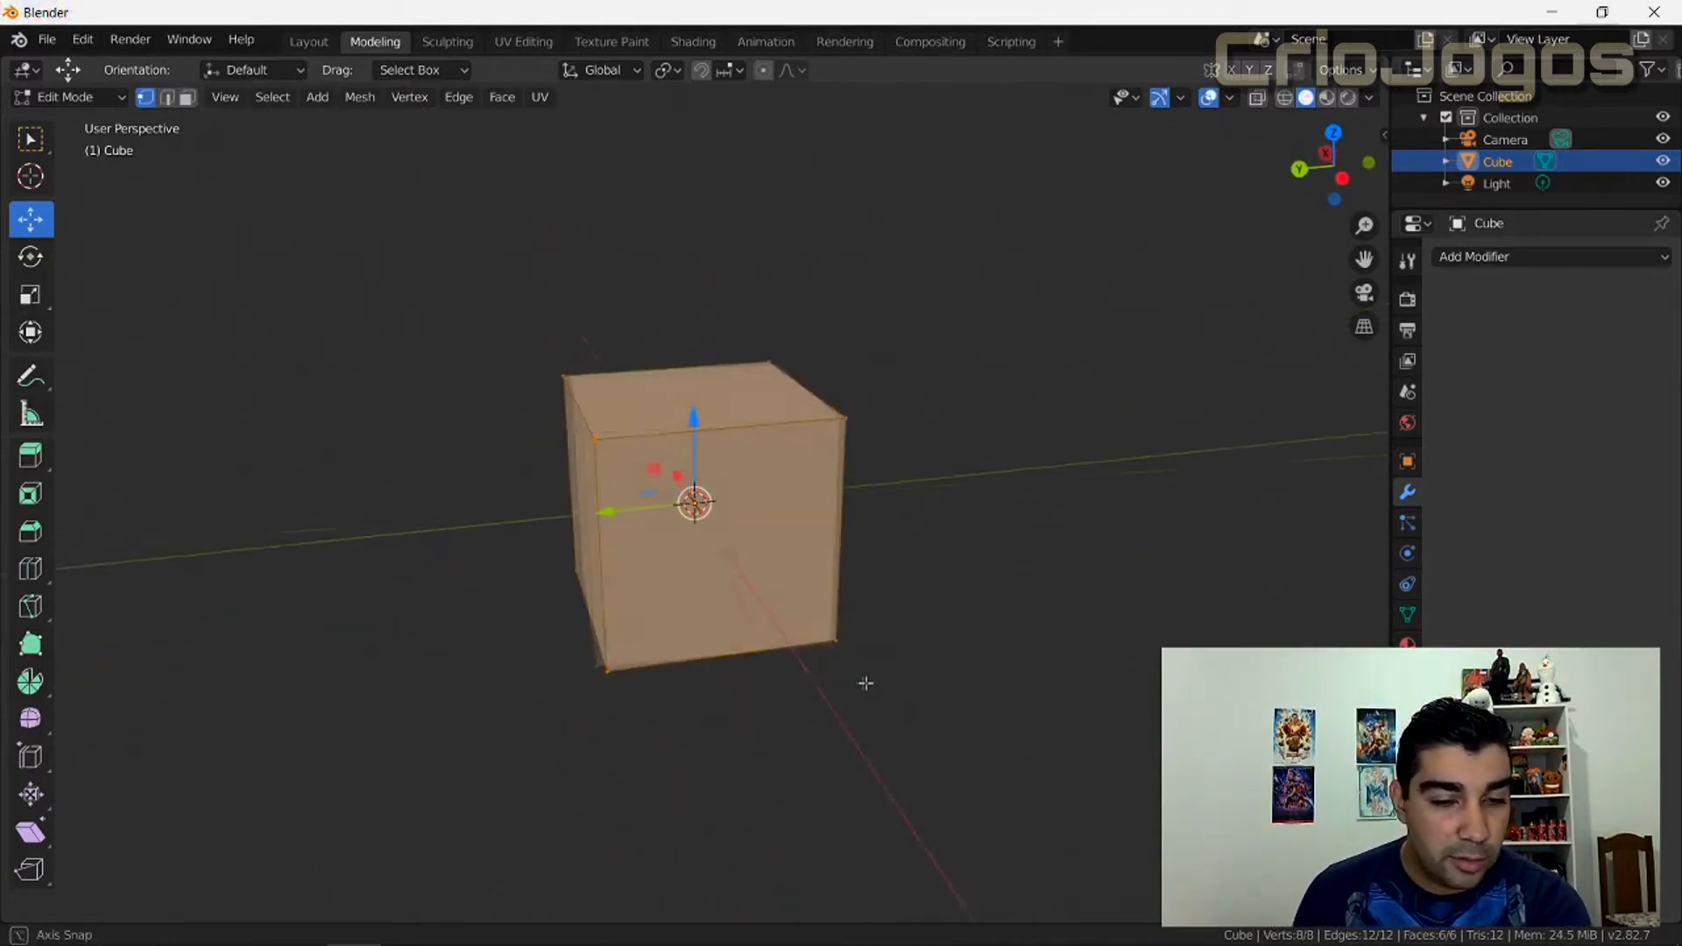
left_click(30, 569)
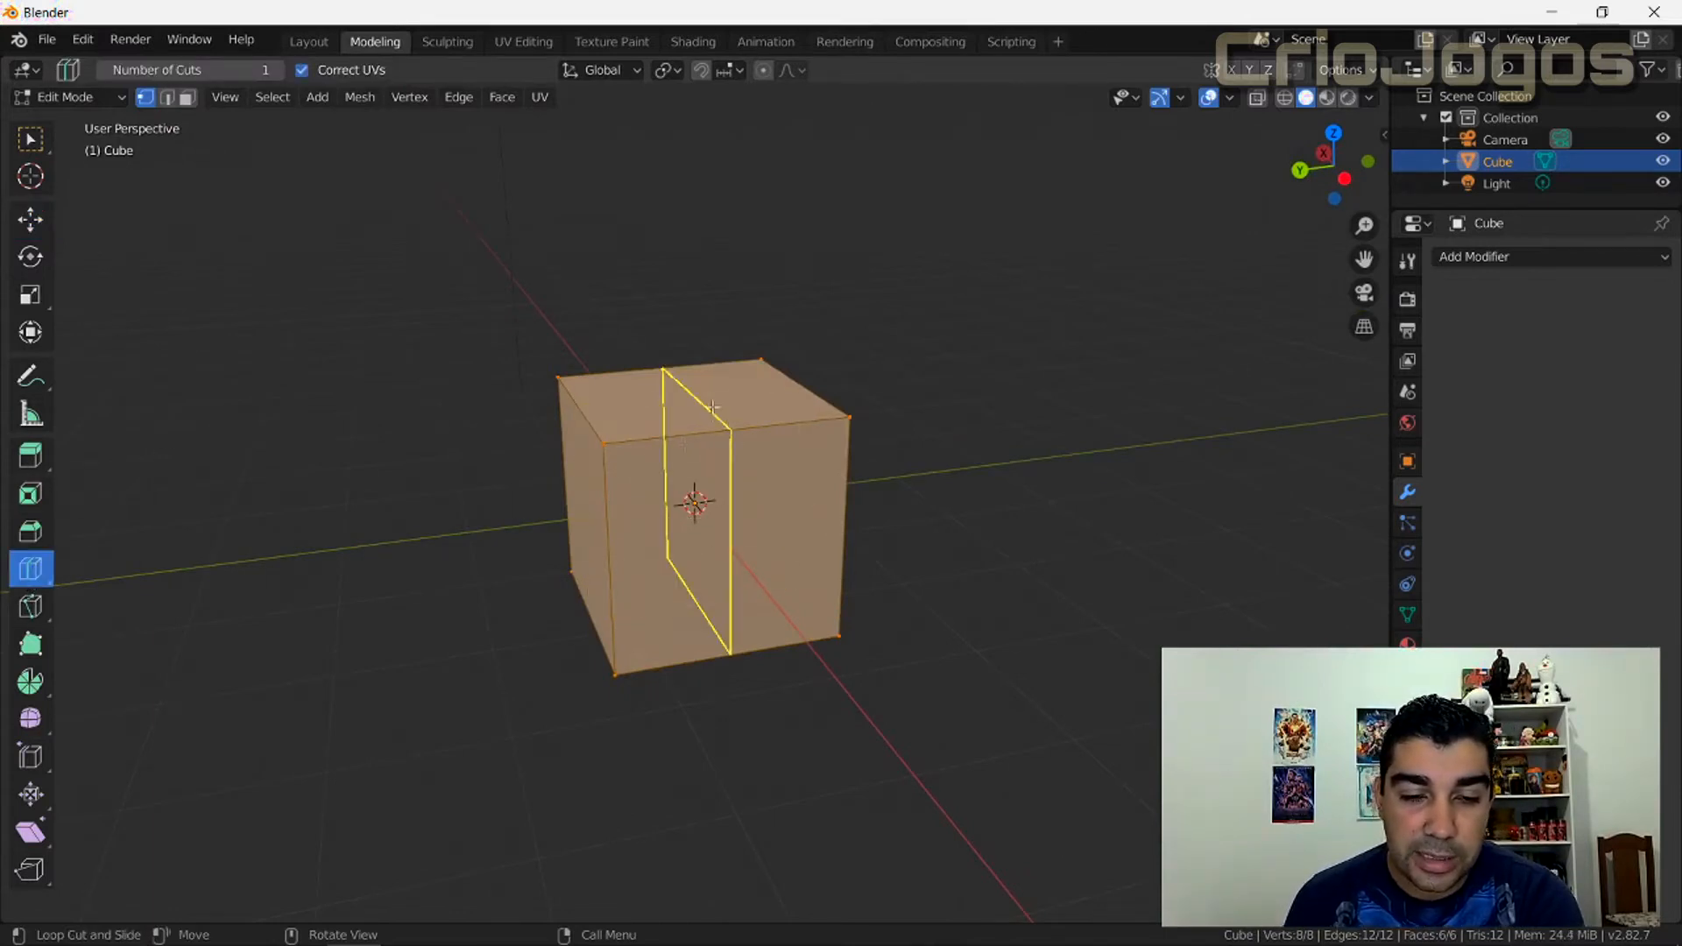
scroll(736, 442, "up", 3)
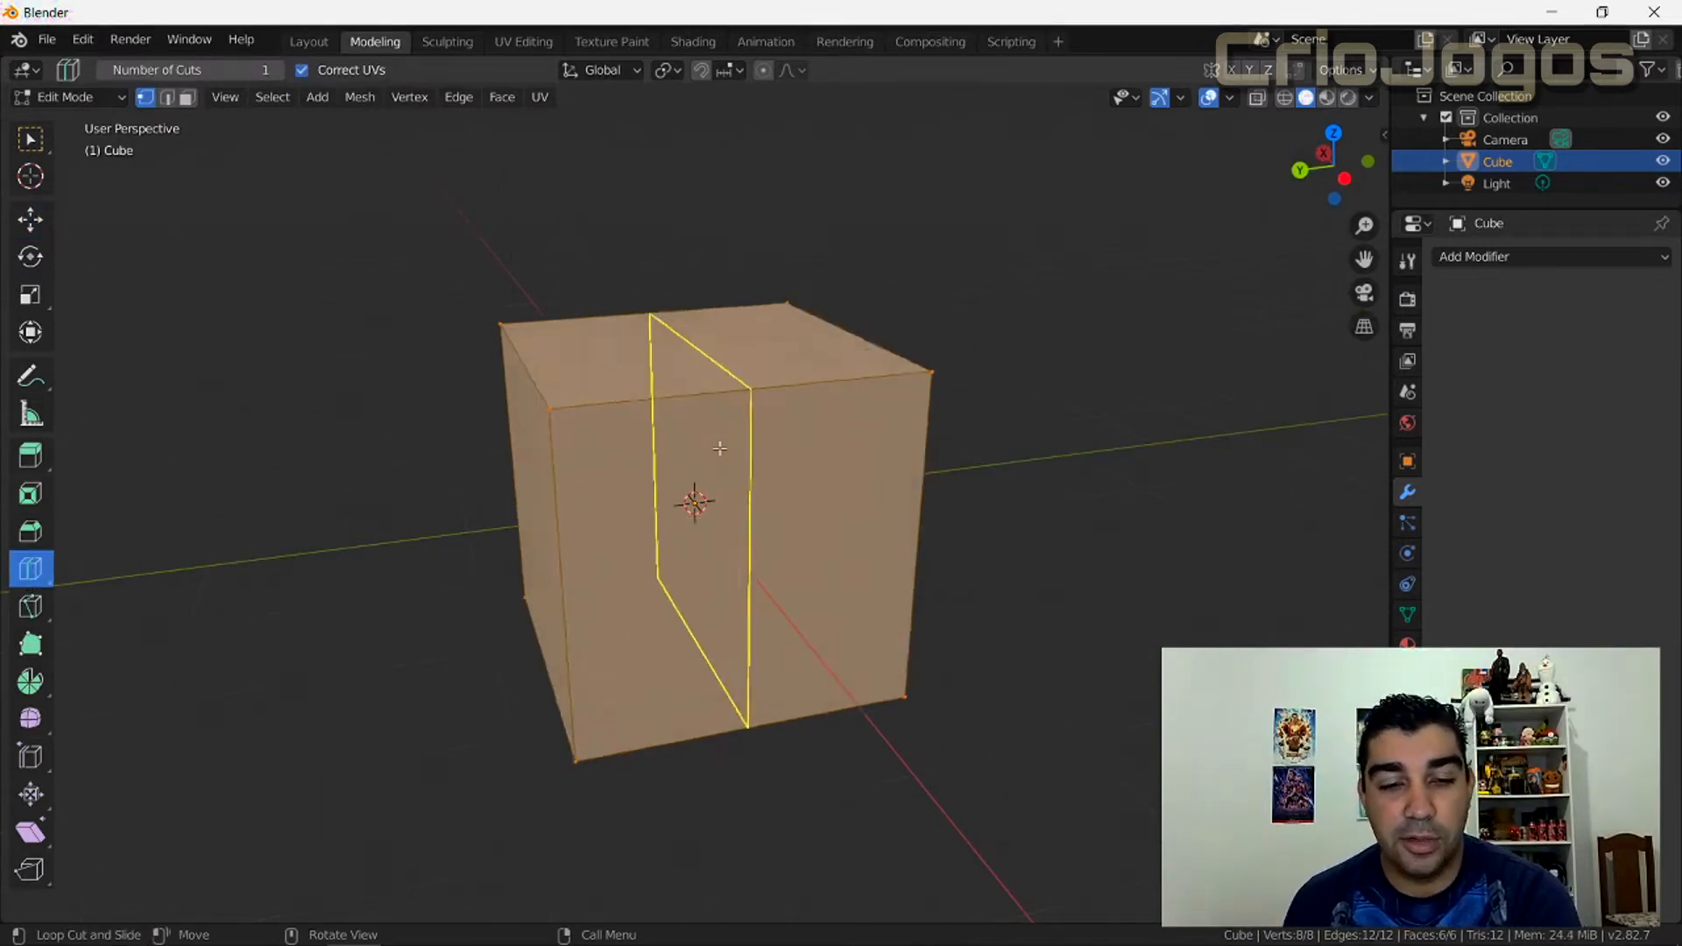
scroll(771, 444, "down", 2)
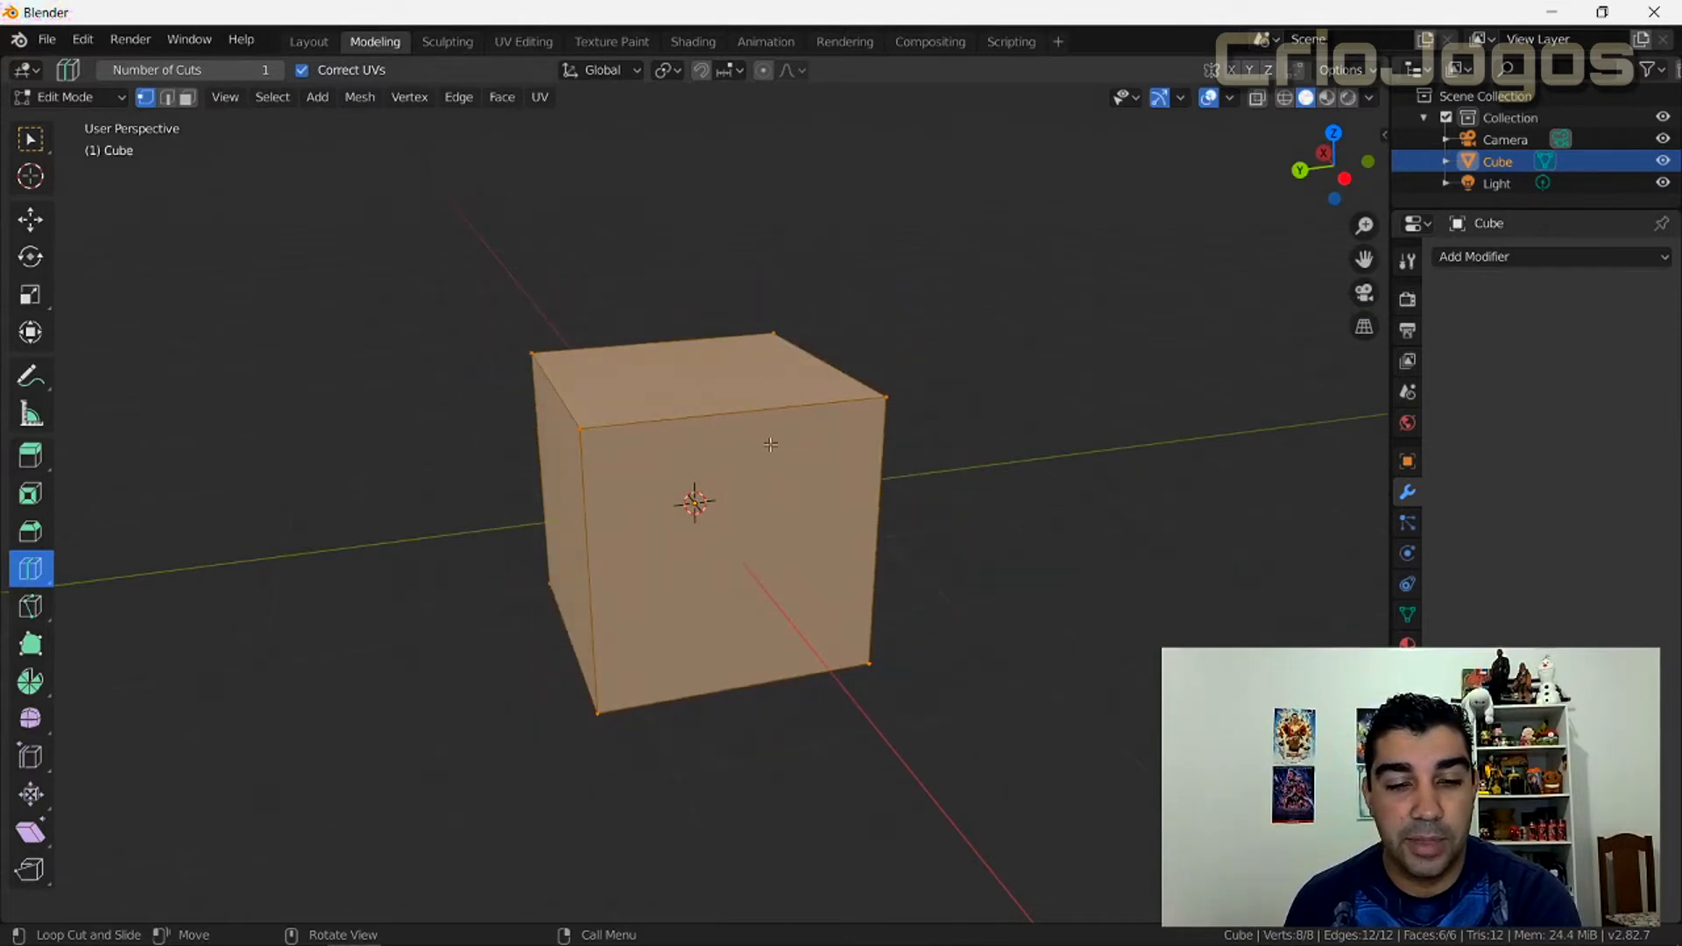
left_click(732, 412)
left_click_drag(730, 412, 621, 456)
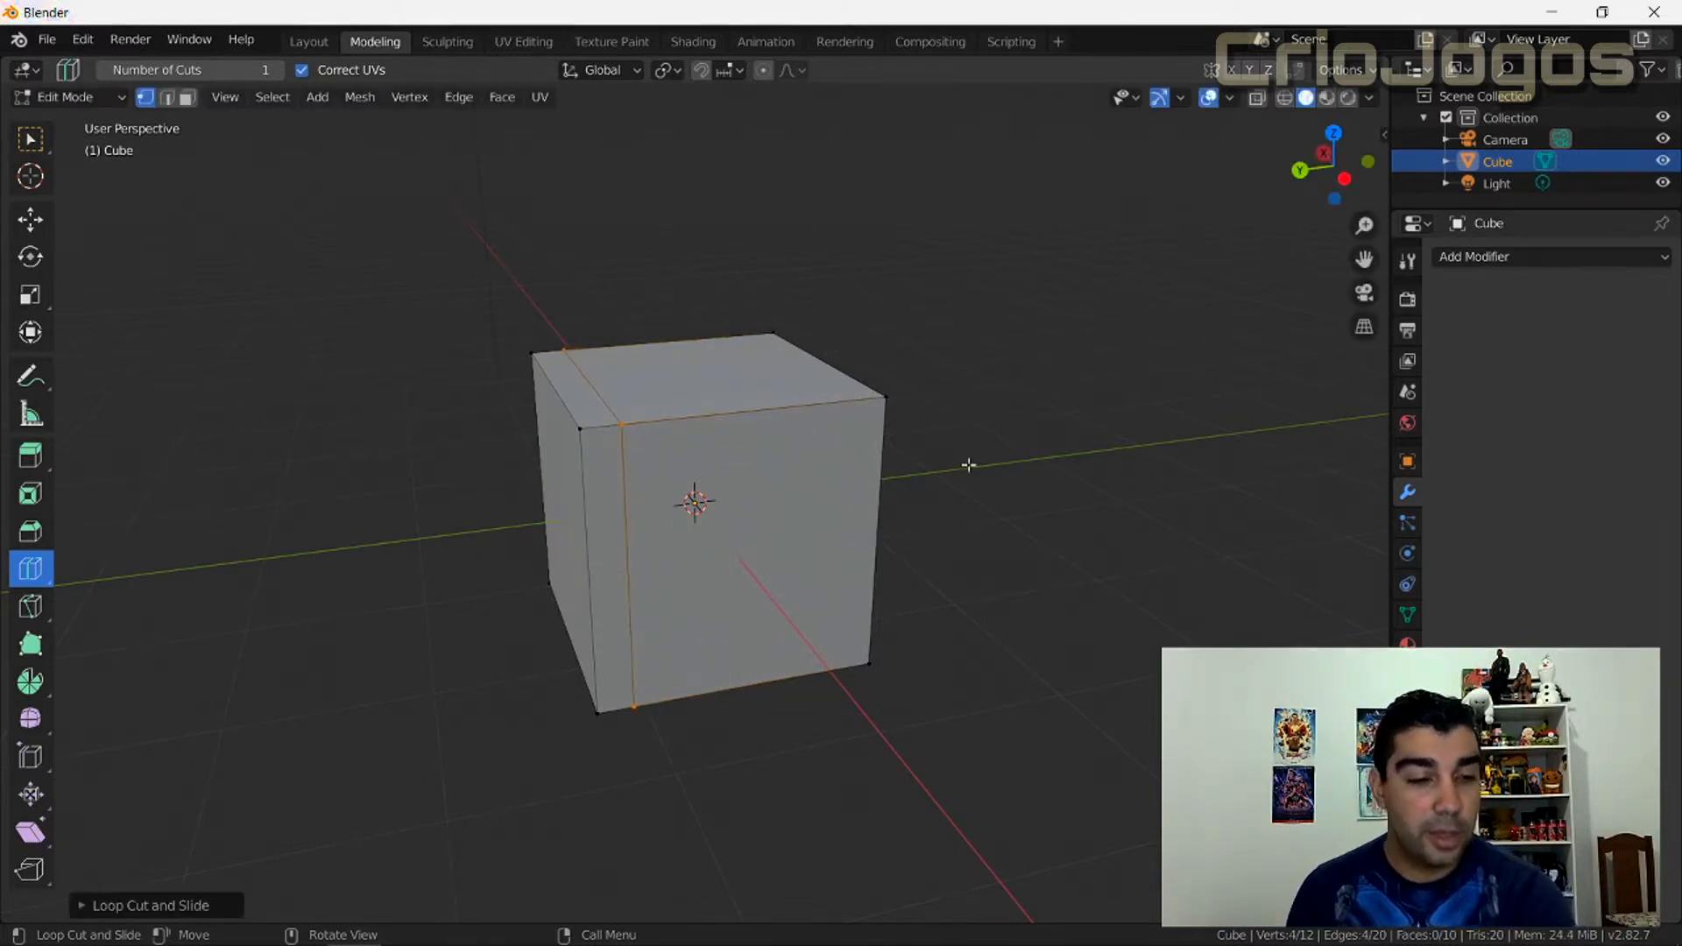
Step: Try sliding a second vertical loop cut on the cube's larger section, and undo both loop cuts
left_click_drag(701, 410, 798, 393)
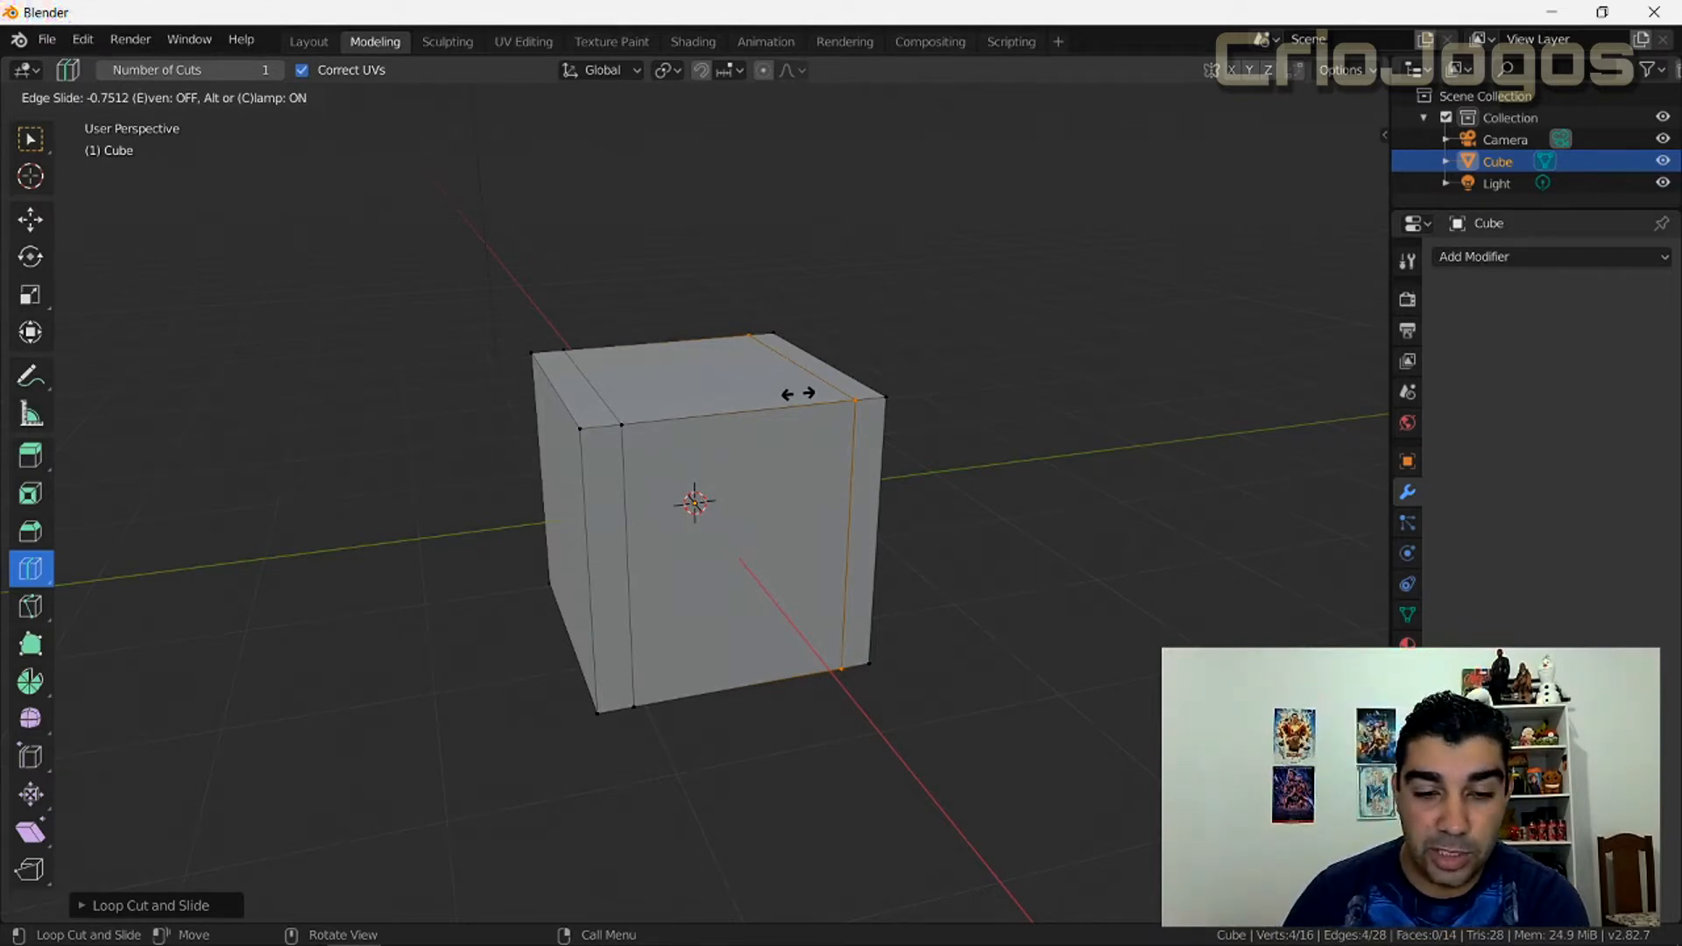
left_click(754, 394)
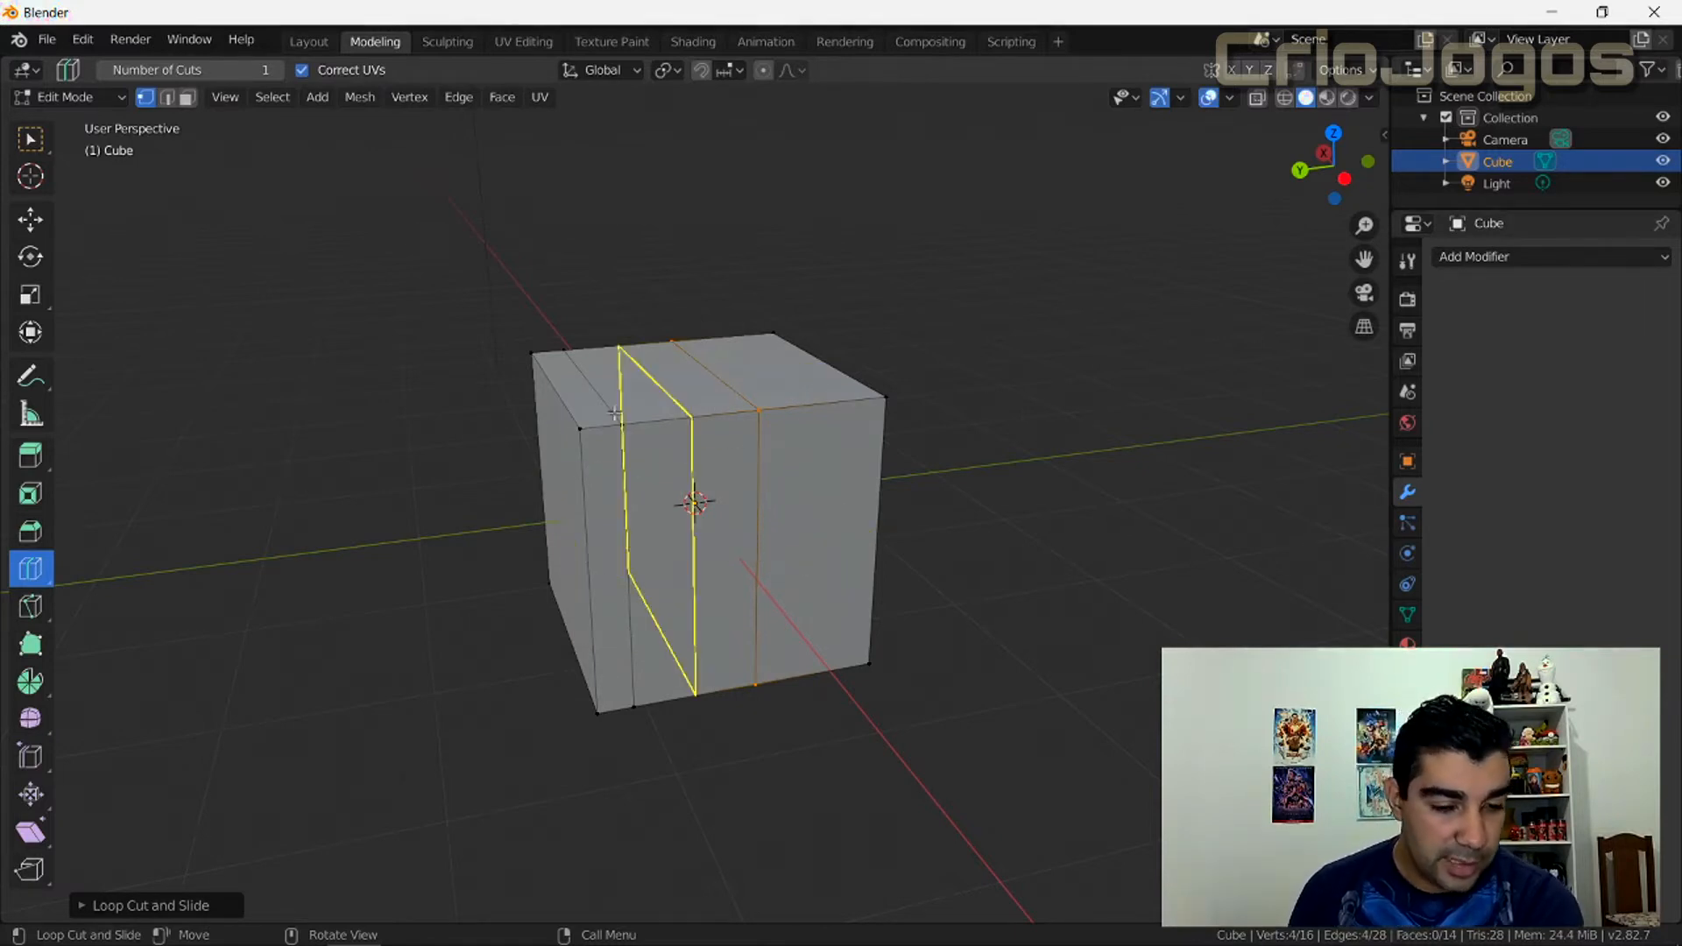
key("ctrl+z")
key("ctrl+z")
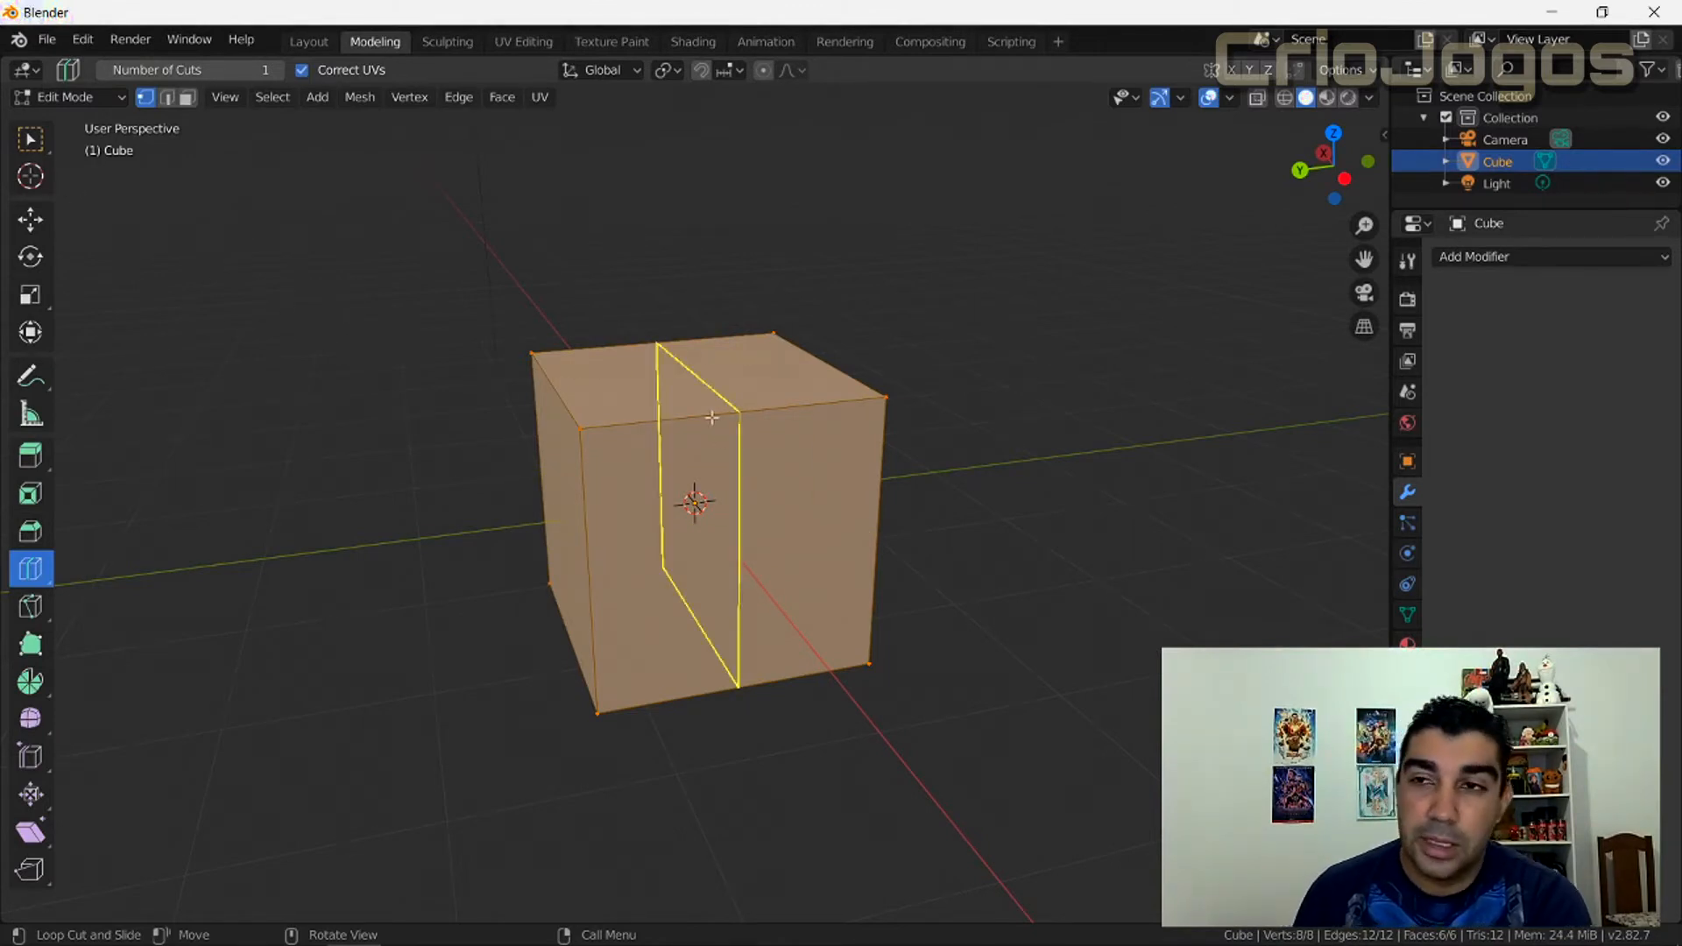
Step: Add a centered vertical loop cut to the cube with 13 cuts and a smoothness of 0.720
left_click(713, 418)
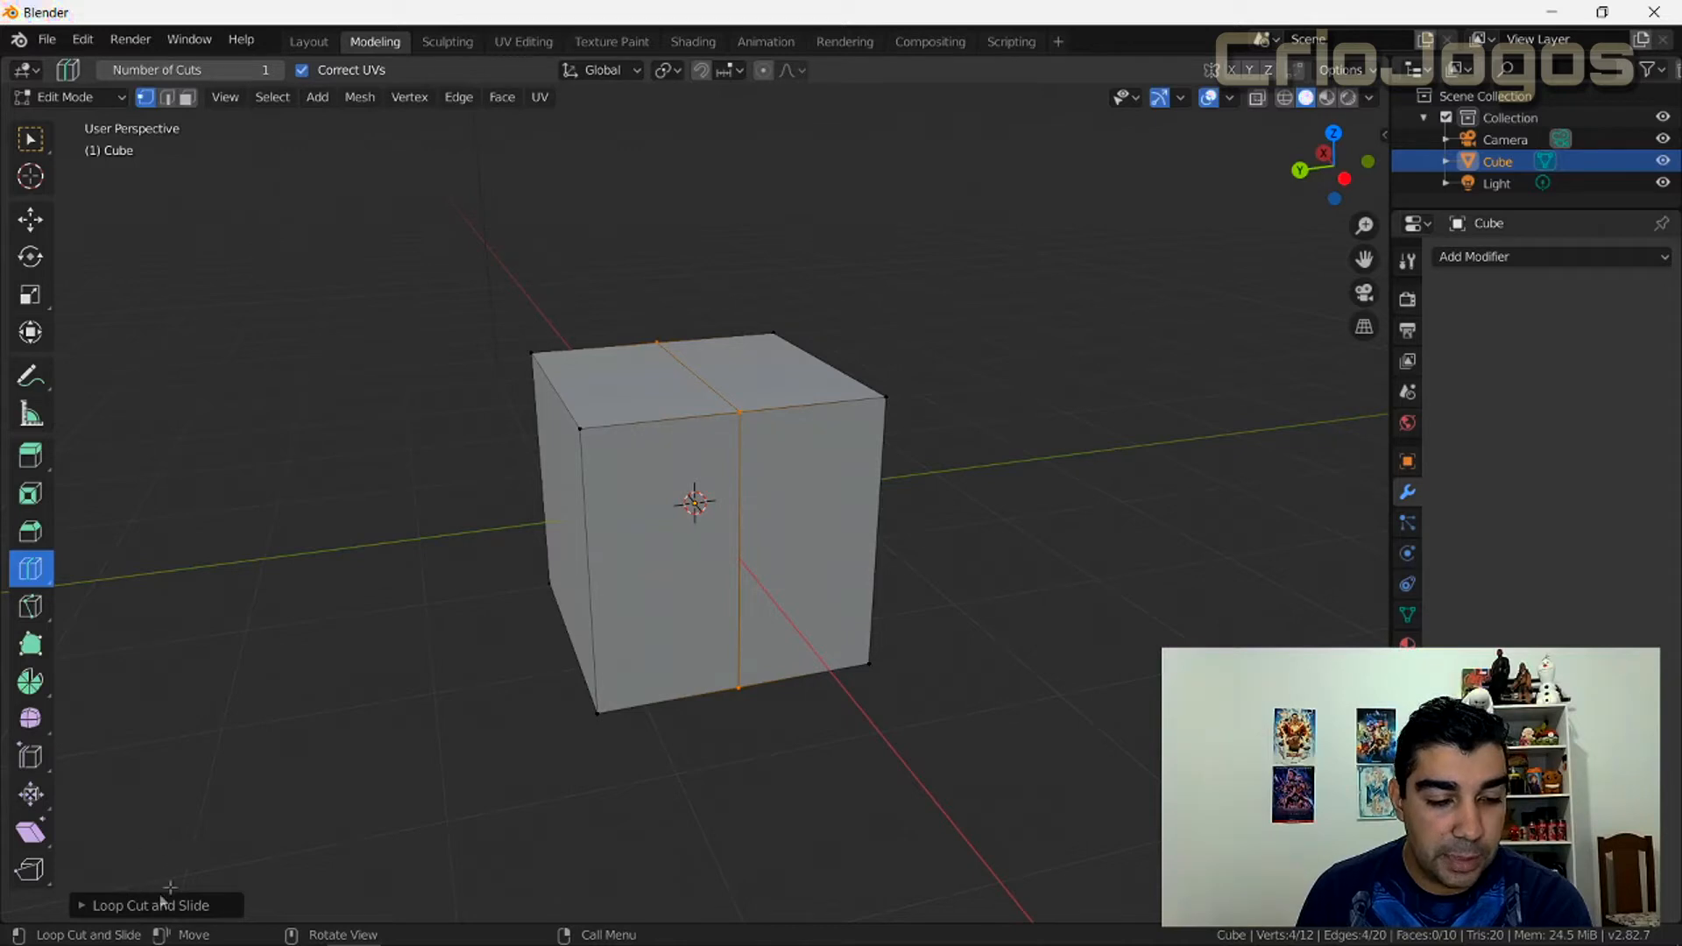
left_click(81, 905)
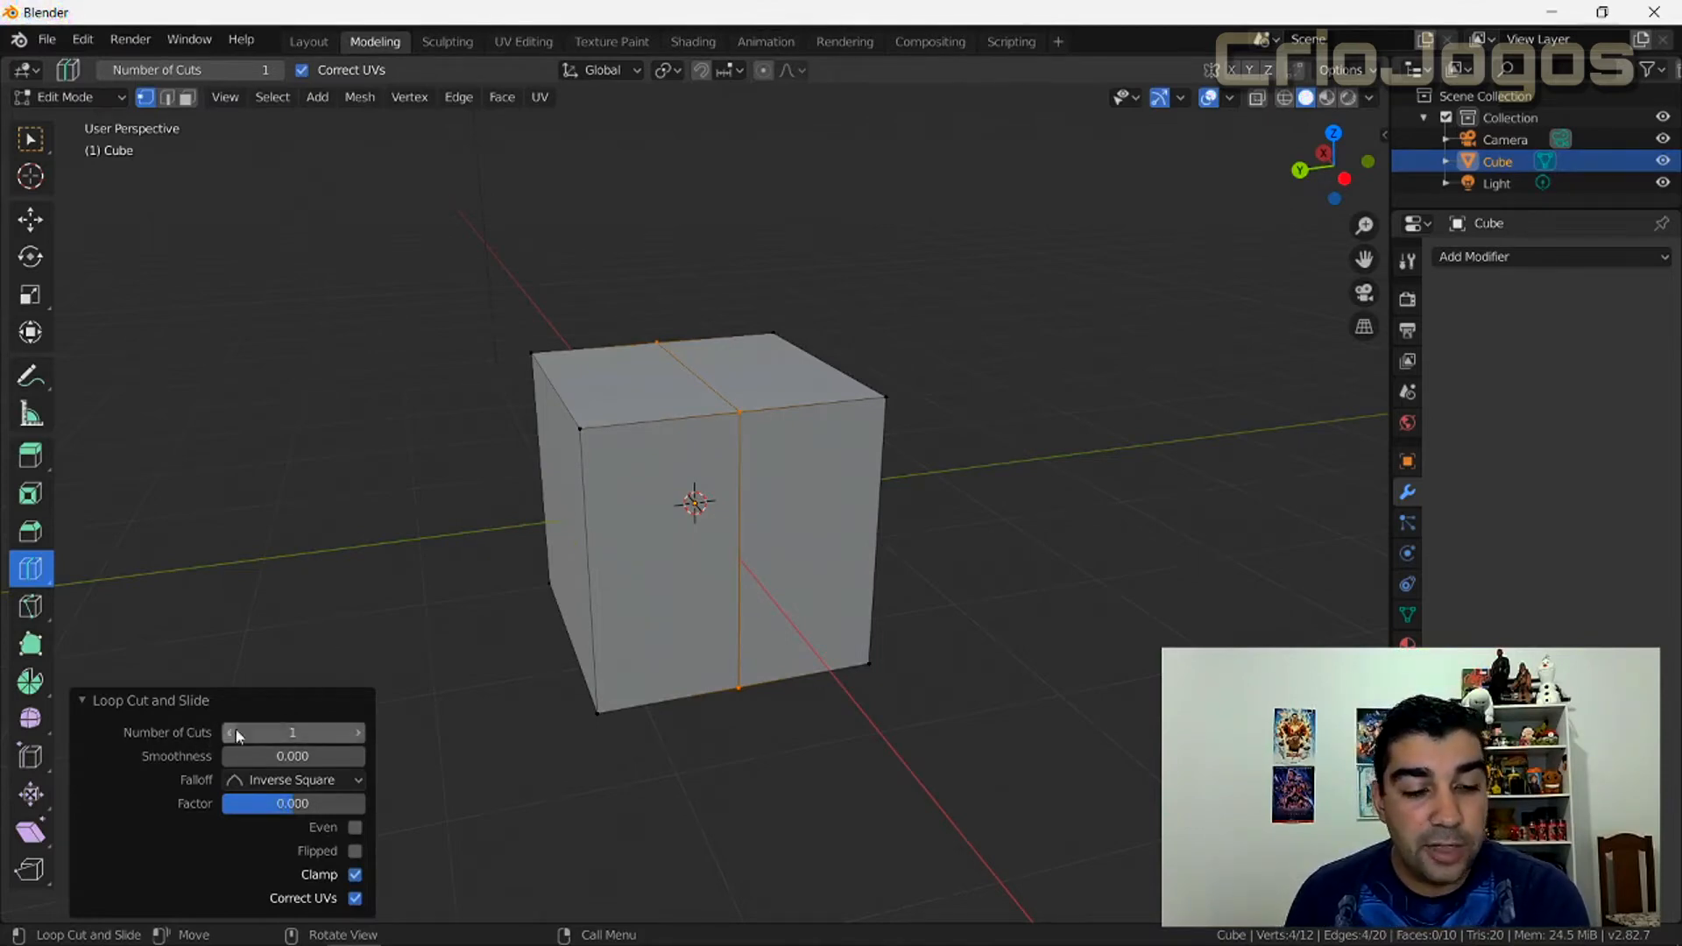
left_click_drag(244, 732, 293, 732)
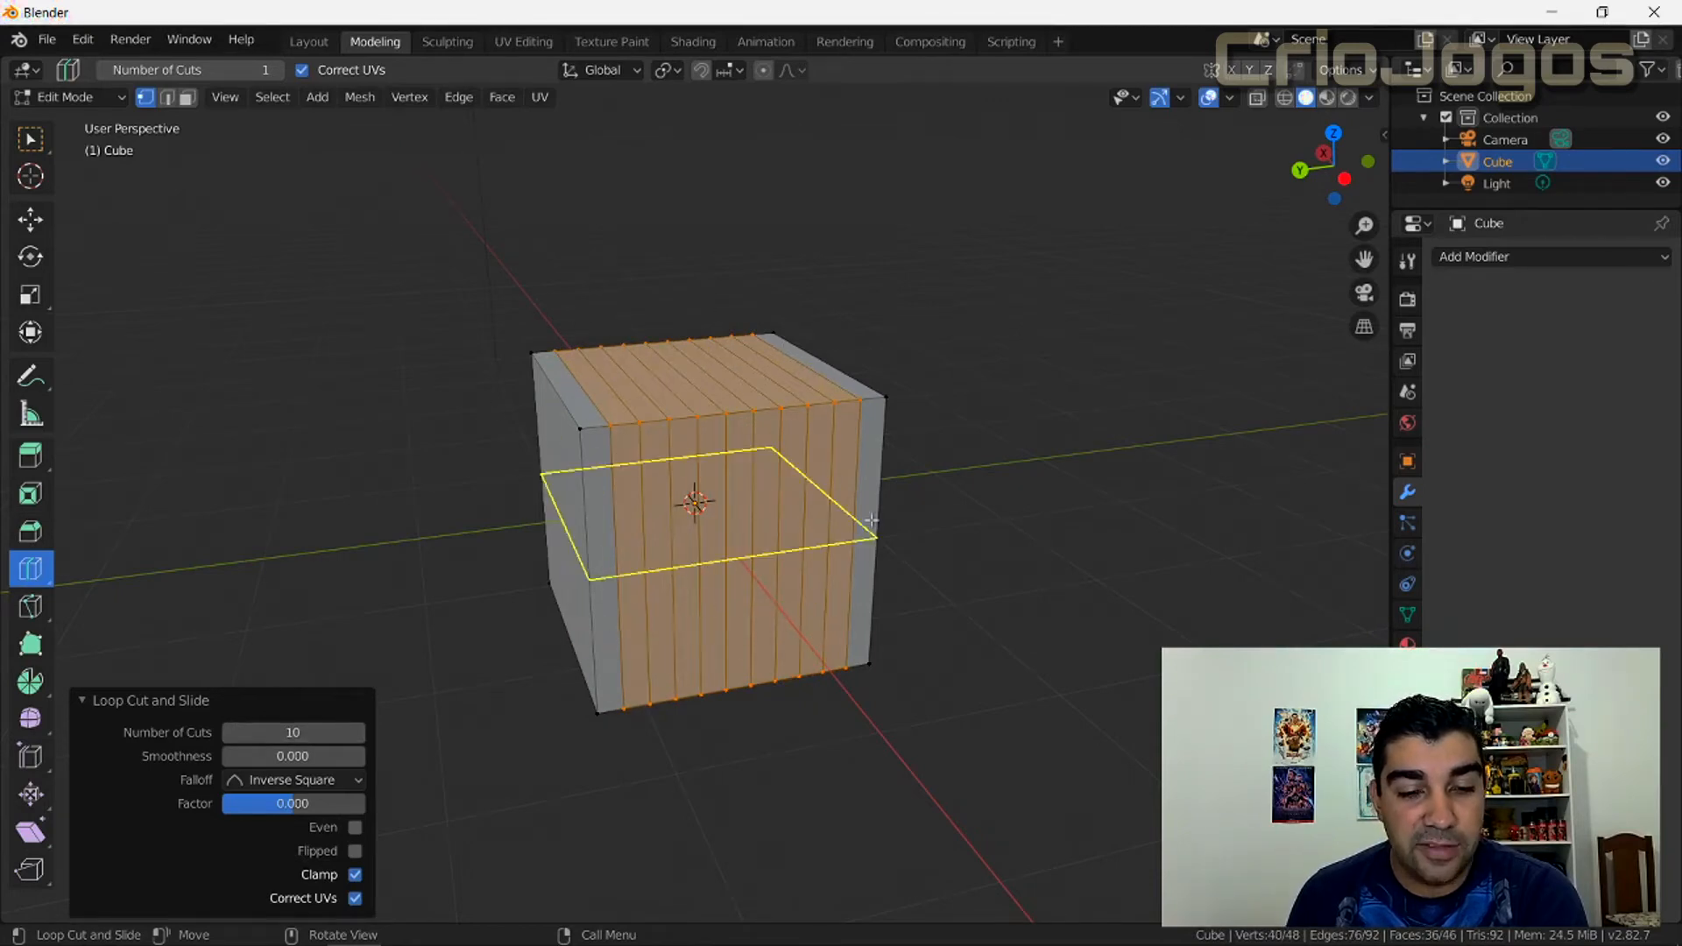
left_click_drag(265, 741, 286, 756)
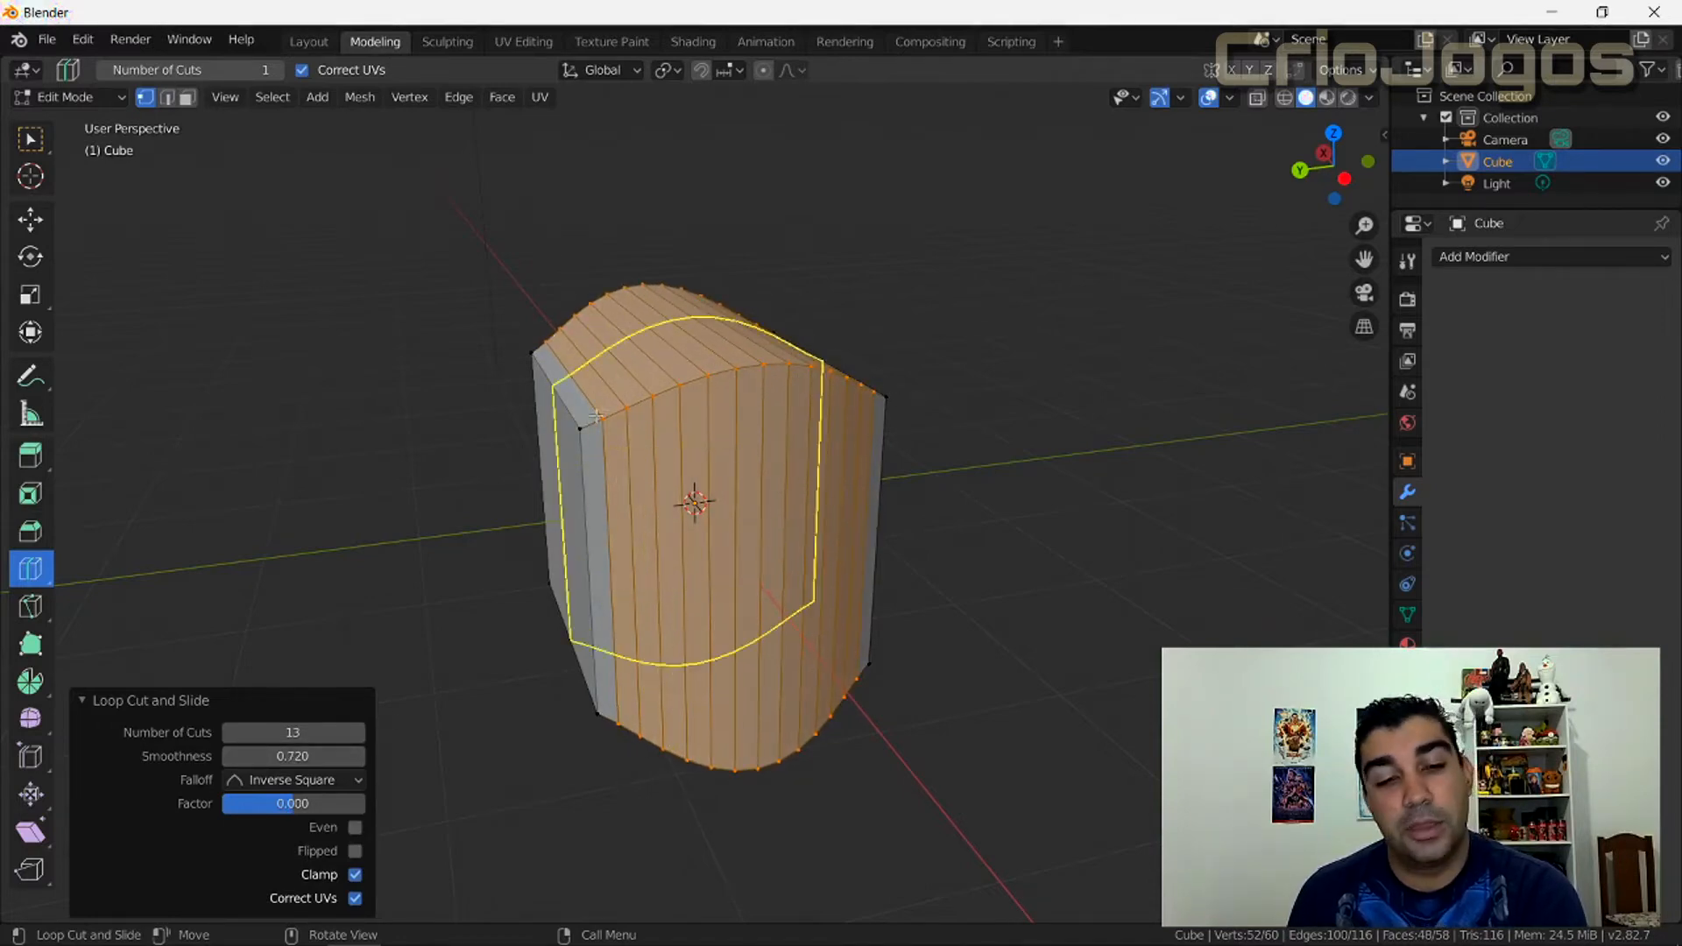
Step: Try the Sphere, Sharp, Smooth and Linear falloffs on the loop cuts to compare the resulting profiles
middle_click_drag(897, 589, 807, 443)
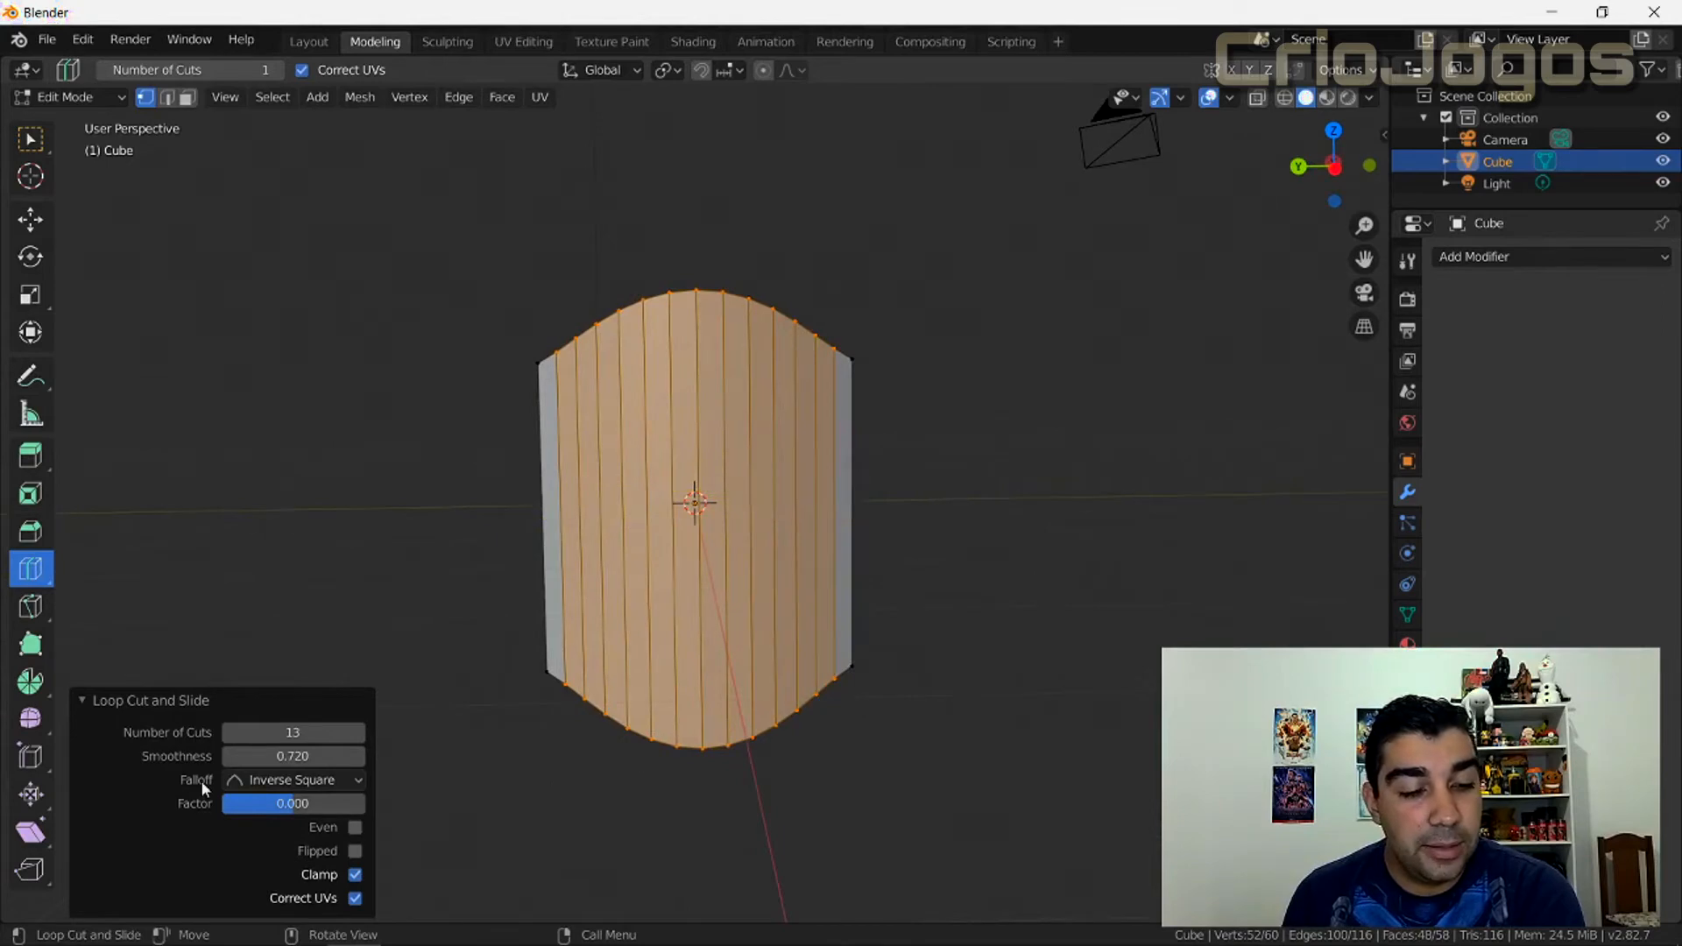
left_click(328, 783)
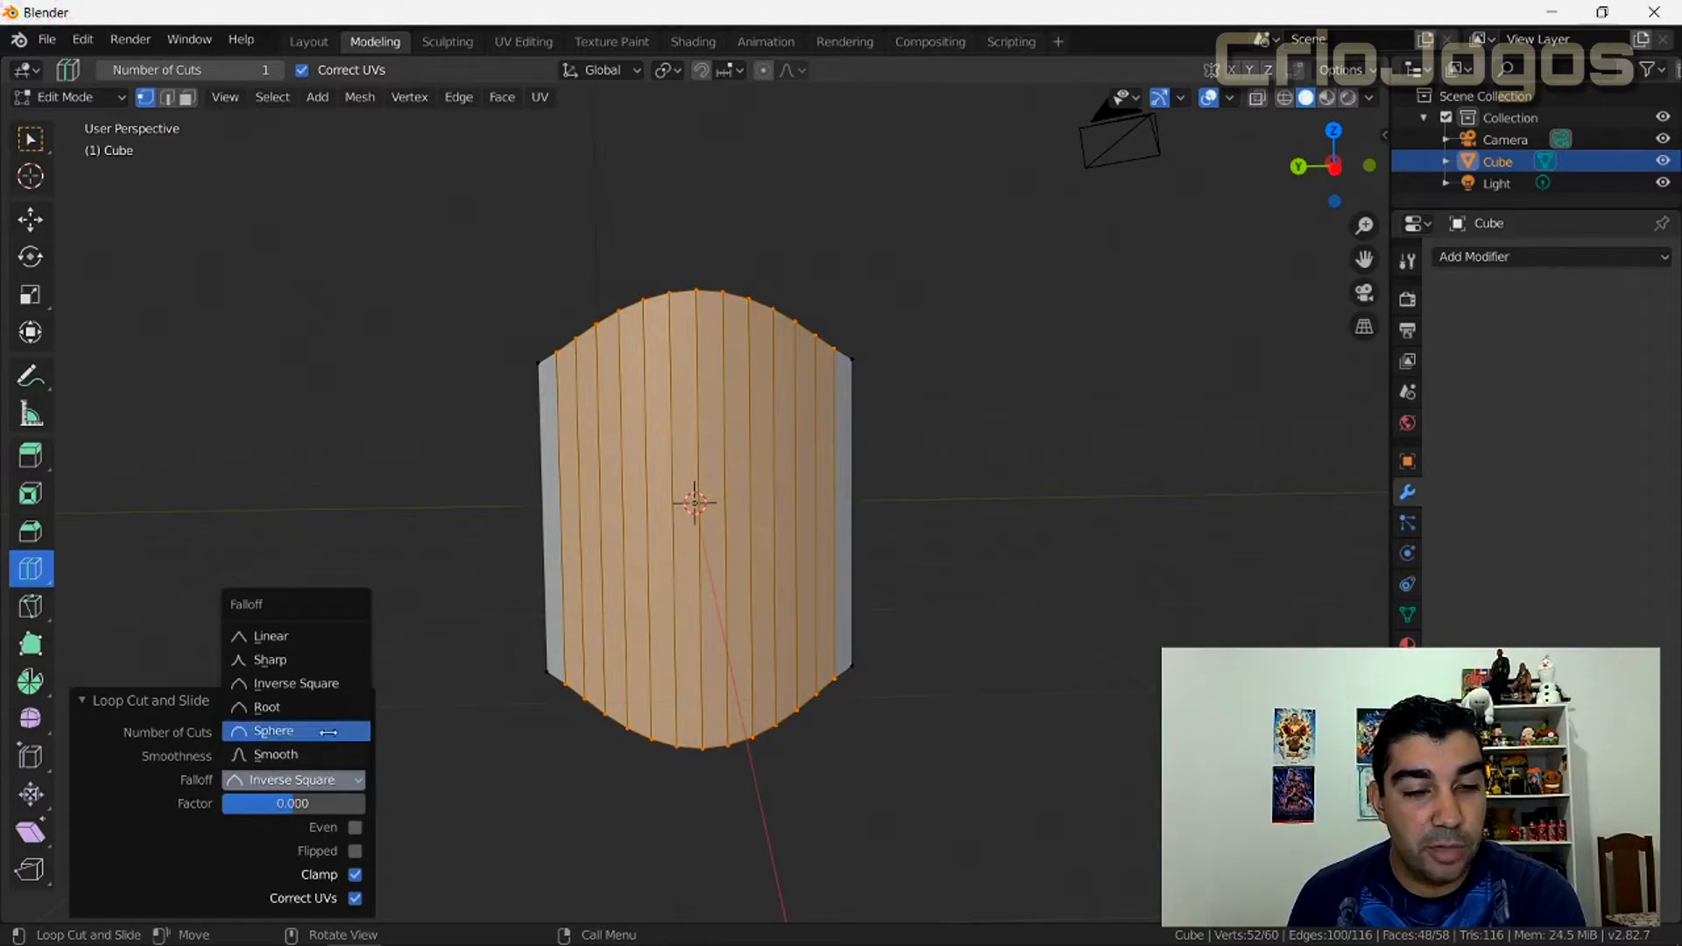
left_click(328, 731)
left_click(313, 780)
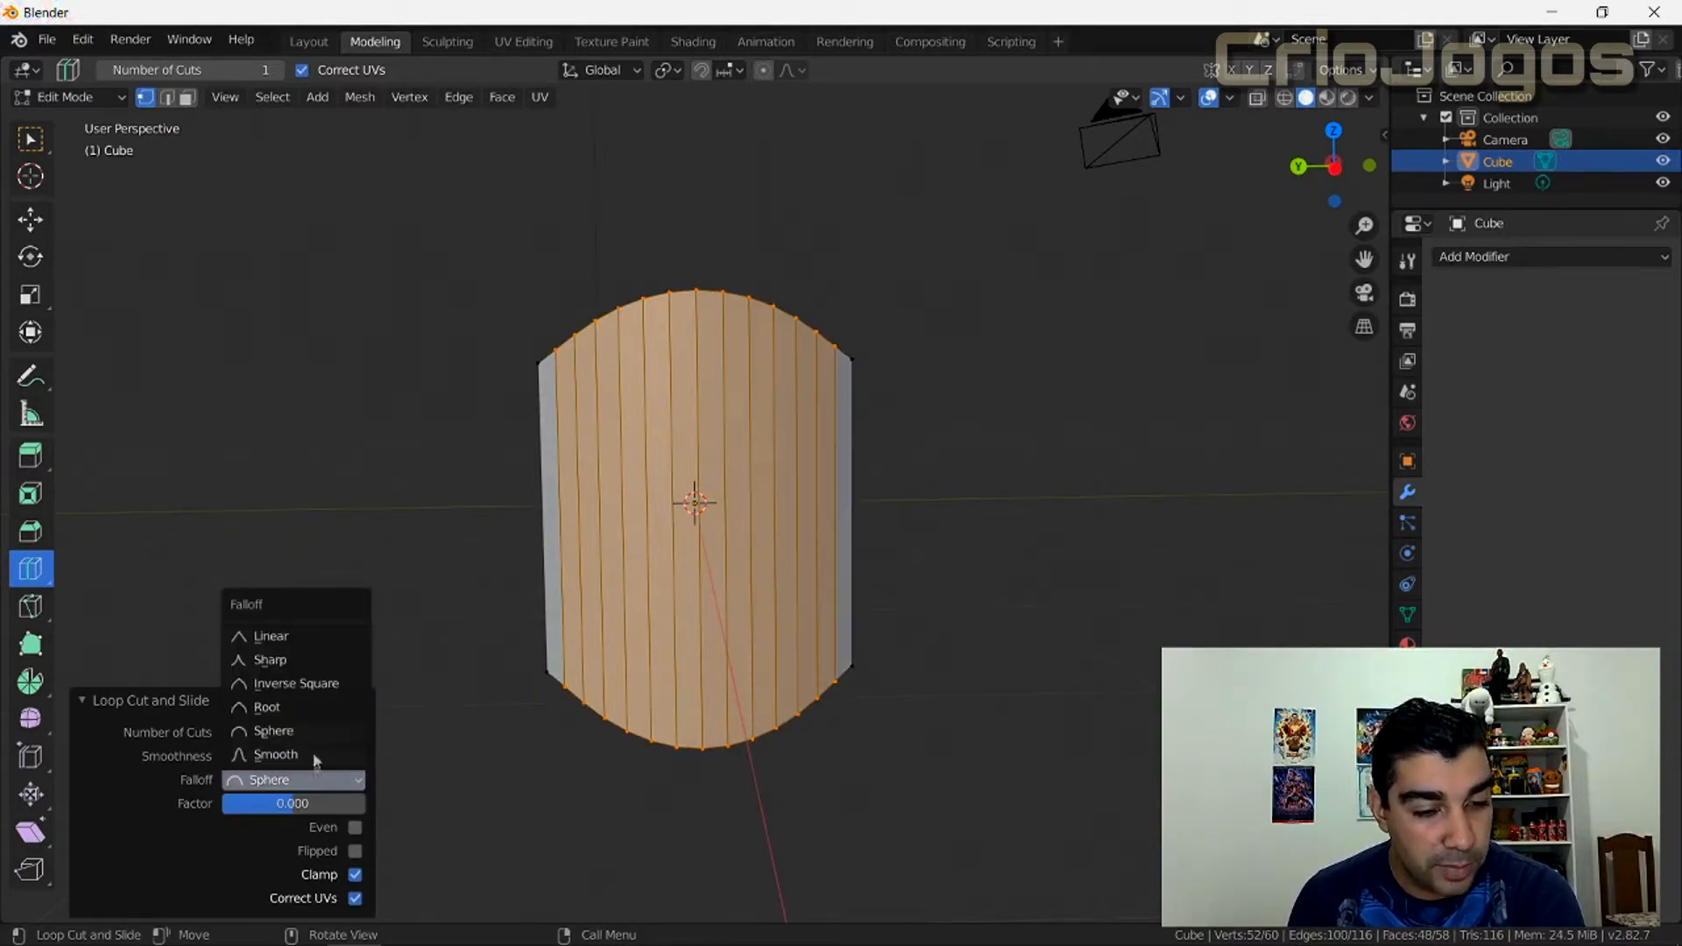
left_click(298, 660)
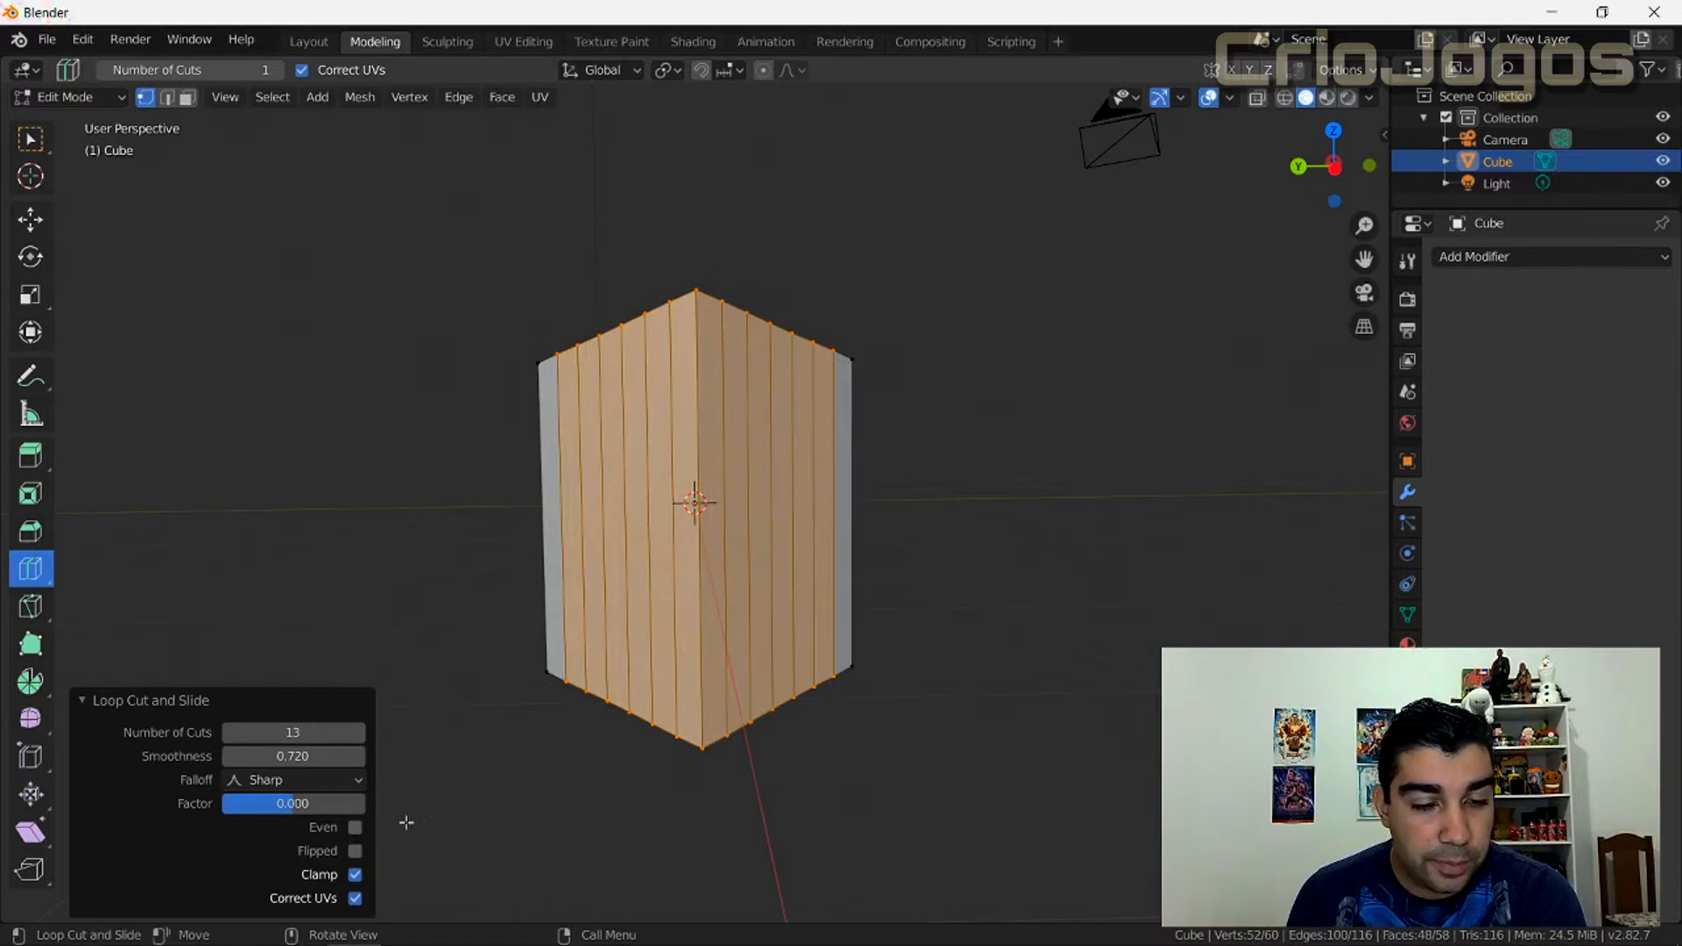
left_click(355, 783)
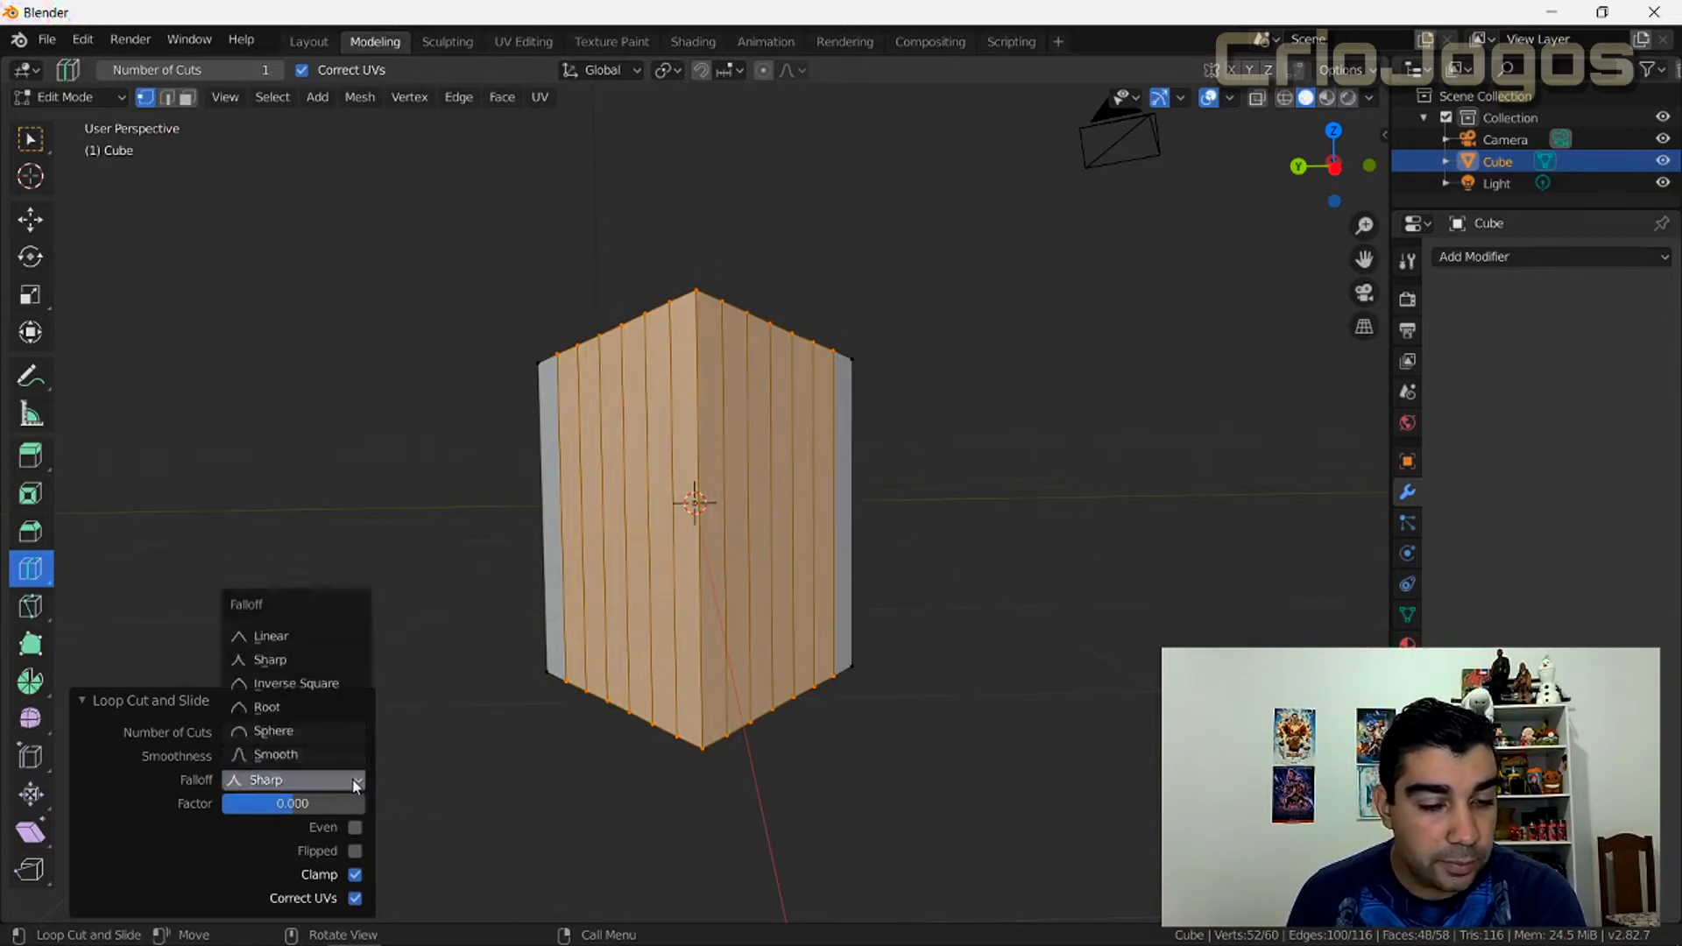
left_click(308, 754)
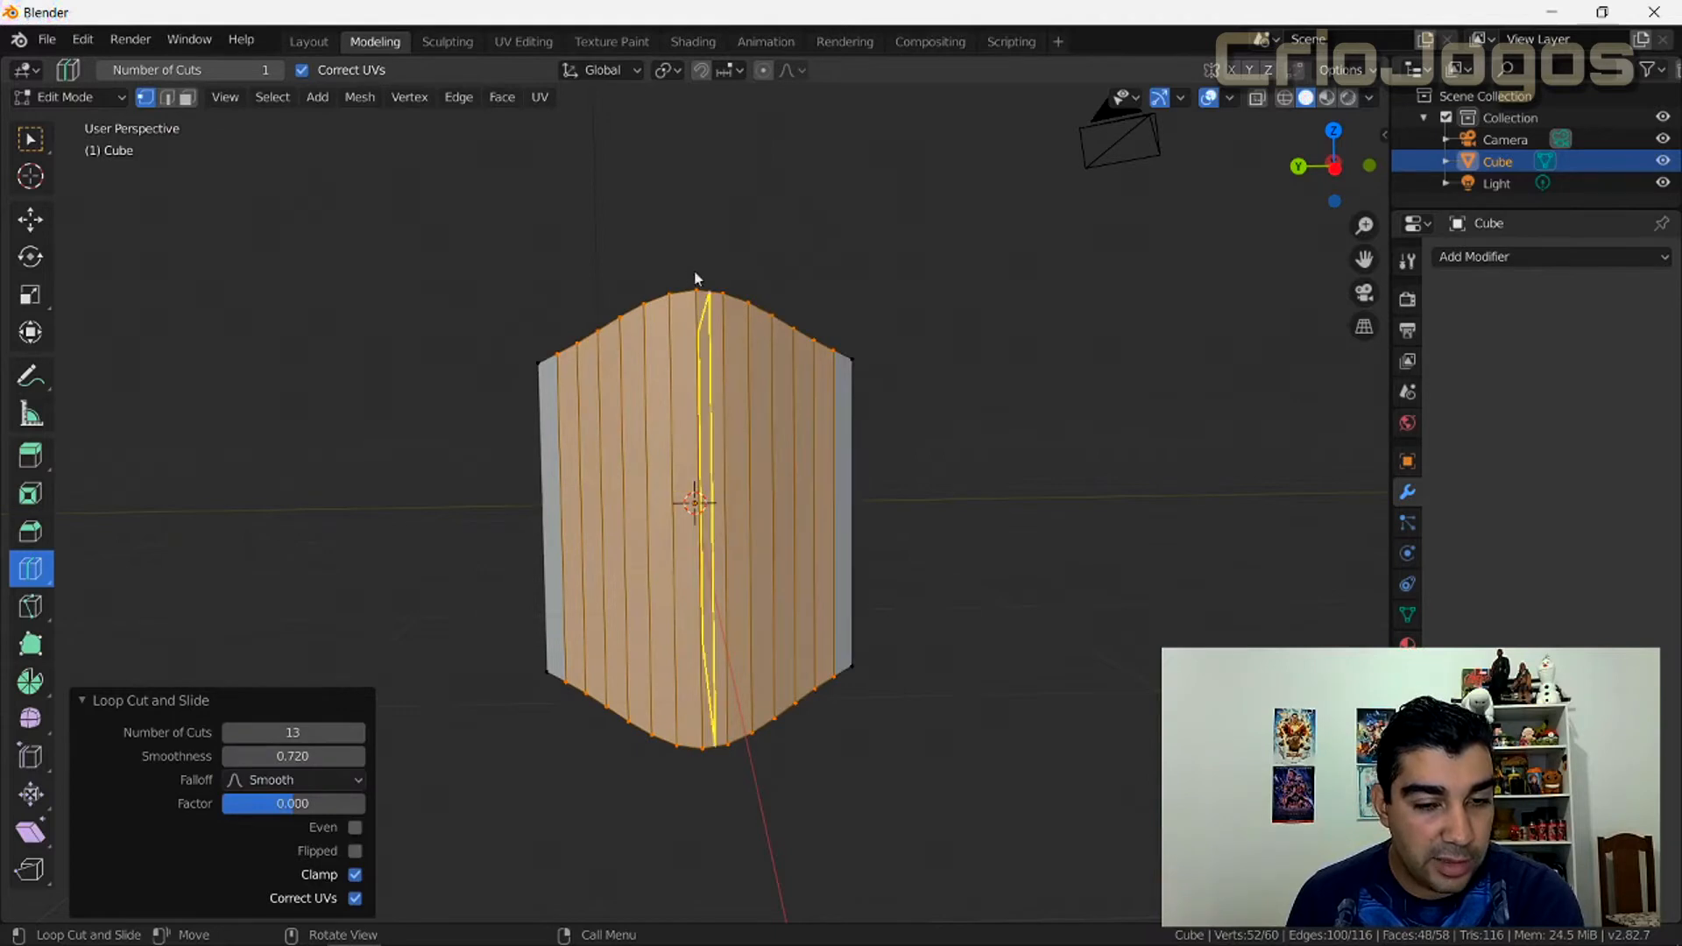
left_click(305, 784)
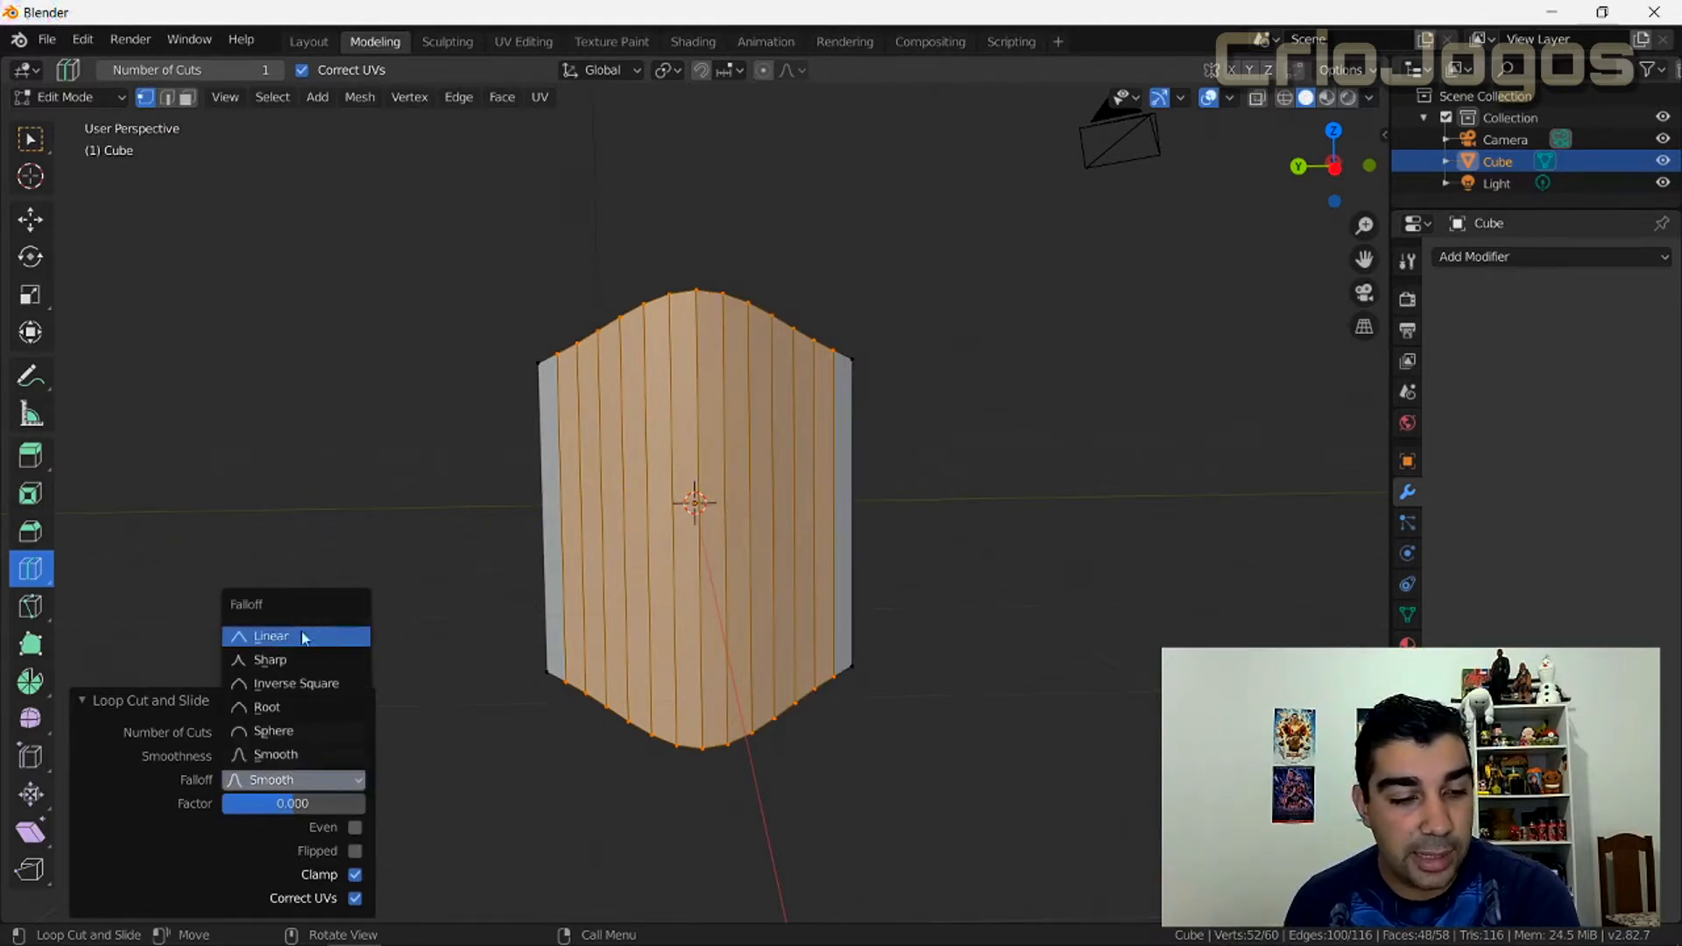
left_click(303, 662)
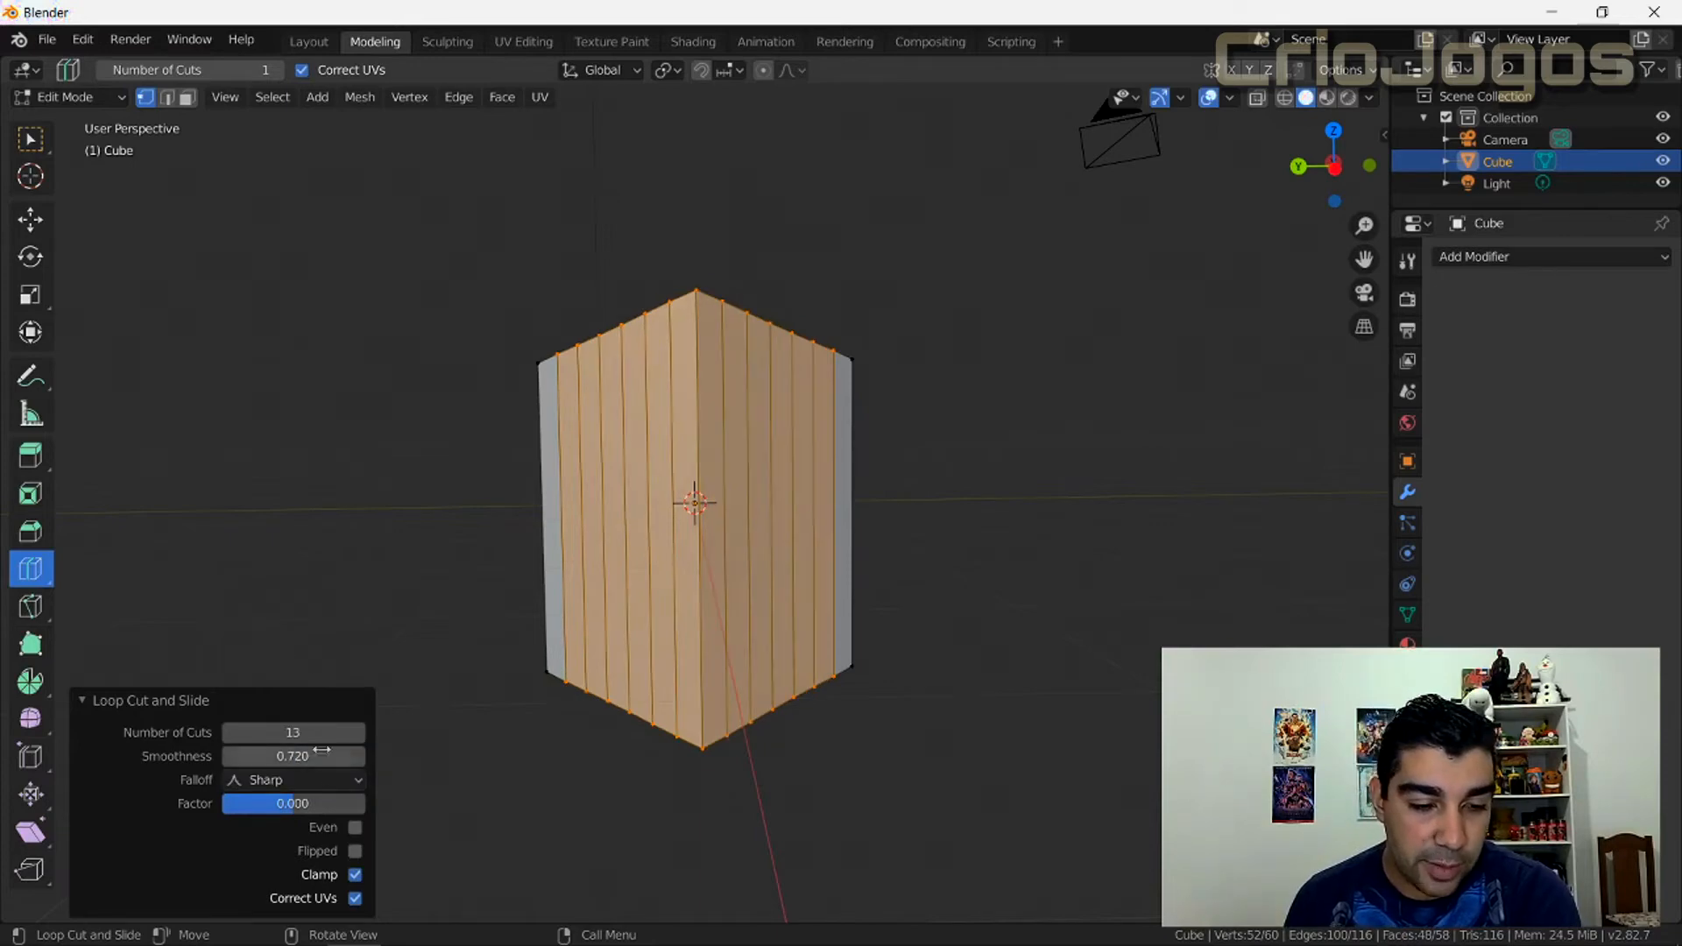
left_click(321, 780)
left_click(332, 628)
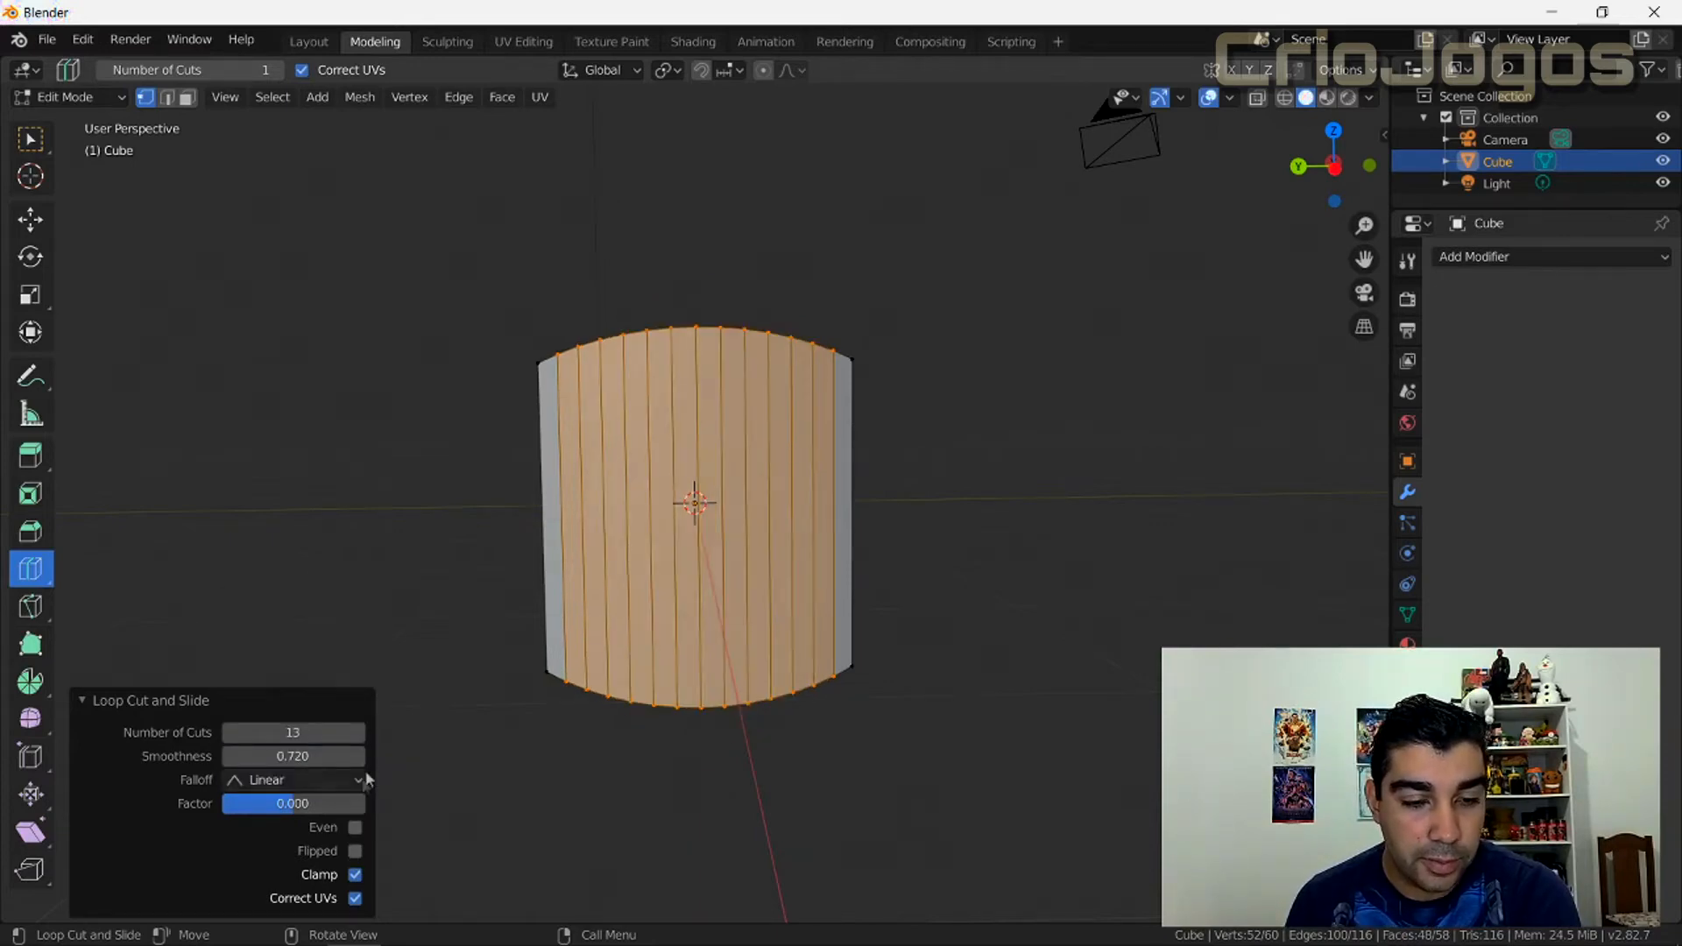
Step: Set the loop cuts' factor to -0.097, smoothness to 1.260 and falloff to Sharp
mouse_move(294, 804)
left_mouse_down()
mouse_move(259, 803)
mouse_move(353, 803)
mouse_move(263, 804)
mouse_move(324, 804)
mouse_move(294, 807)
left_mouse_up()
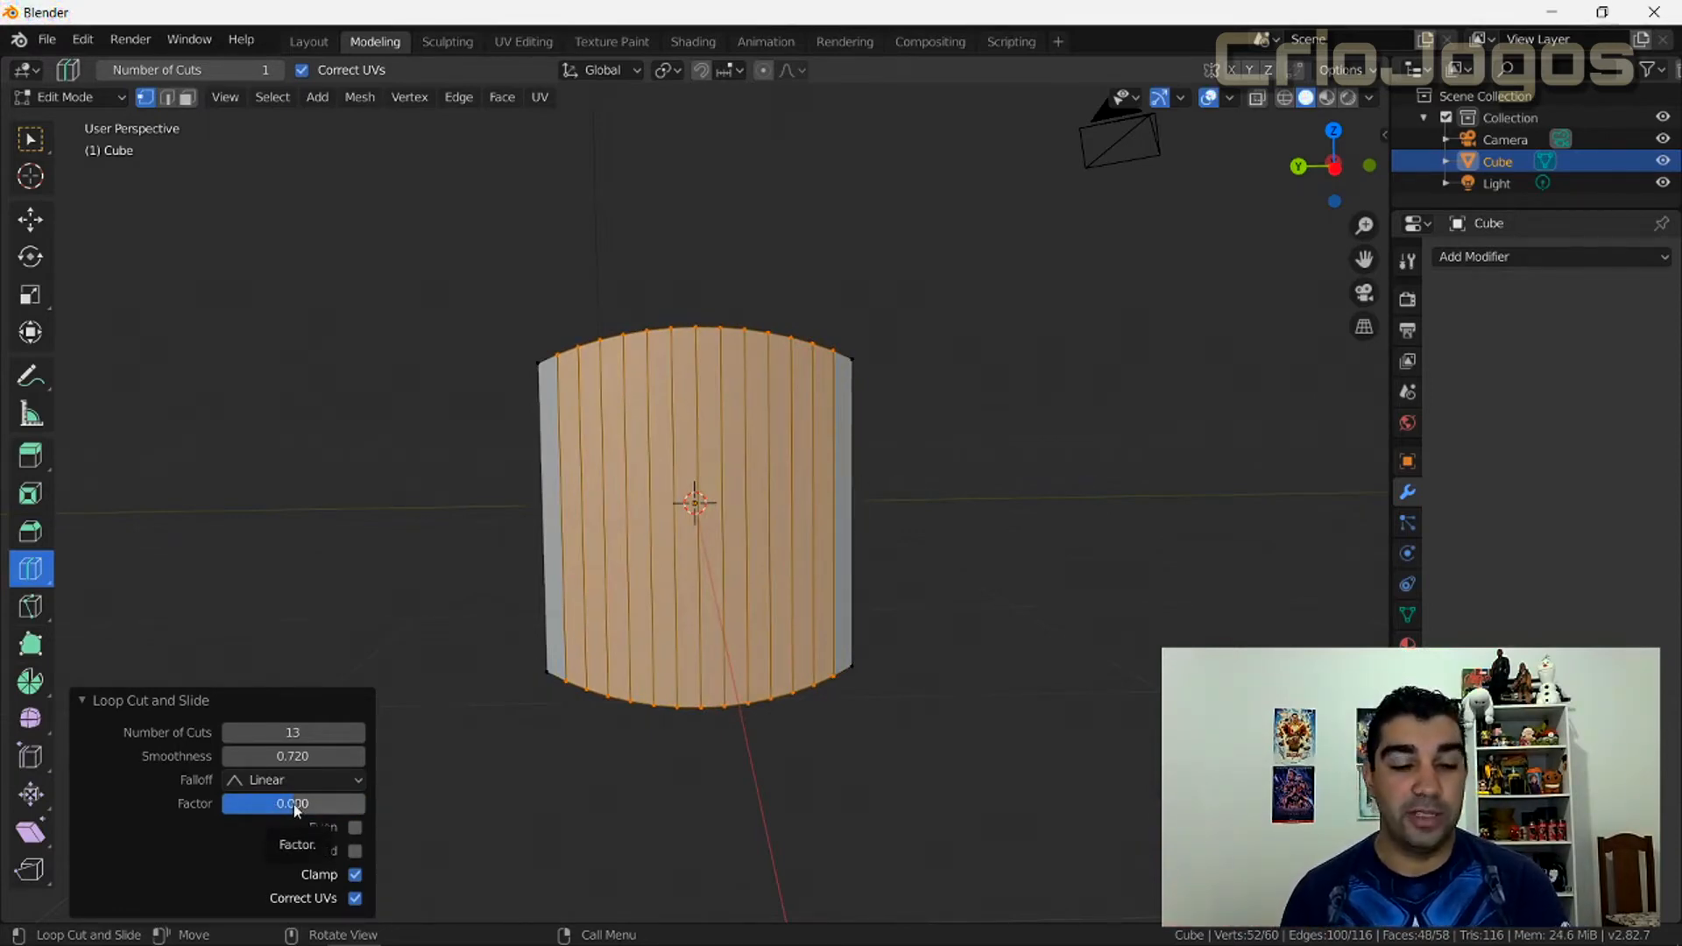
mouse_move(294, 807)
left_mouse_down()
mouse_move(236, 807)
mouse_move(368, 803)
mouse_move(237, 803)
mouse_move(302, 804)
mouse_move(286, 803)
left_mouse_up()
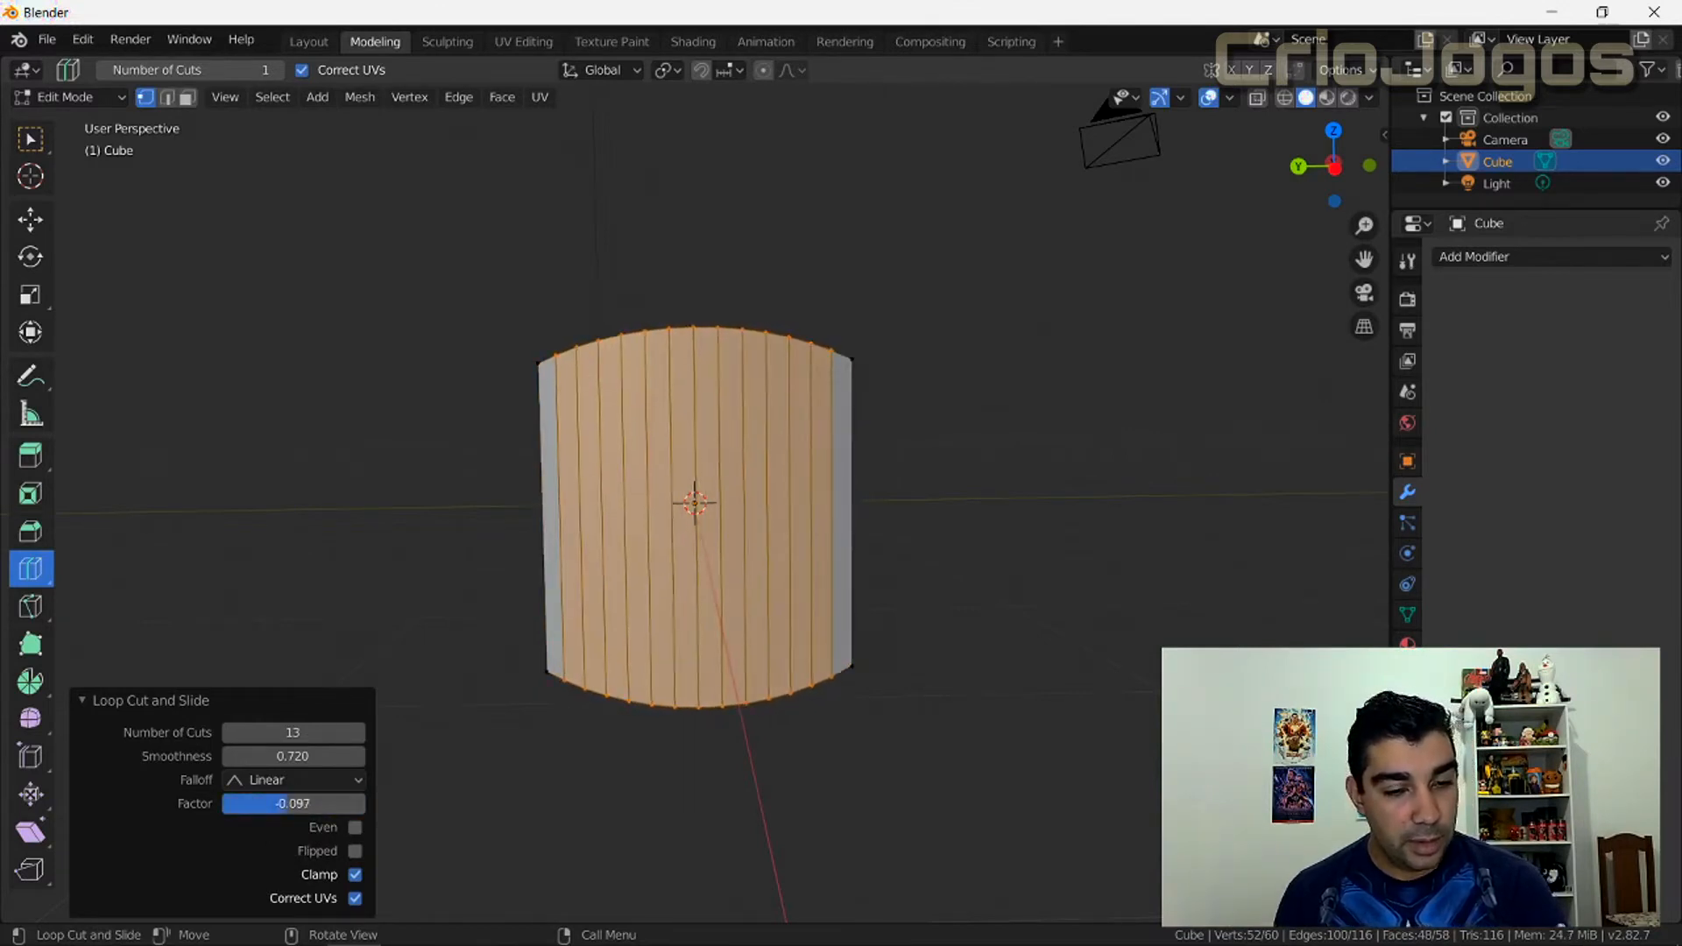
scroll(695, 507, "up", 1)
left_click_drag(293, 756, 350, 756)
left_click(301, 756)
key("Return")
left_click(361, 780)
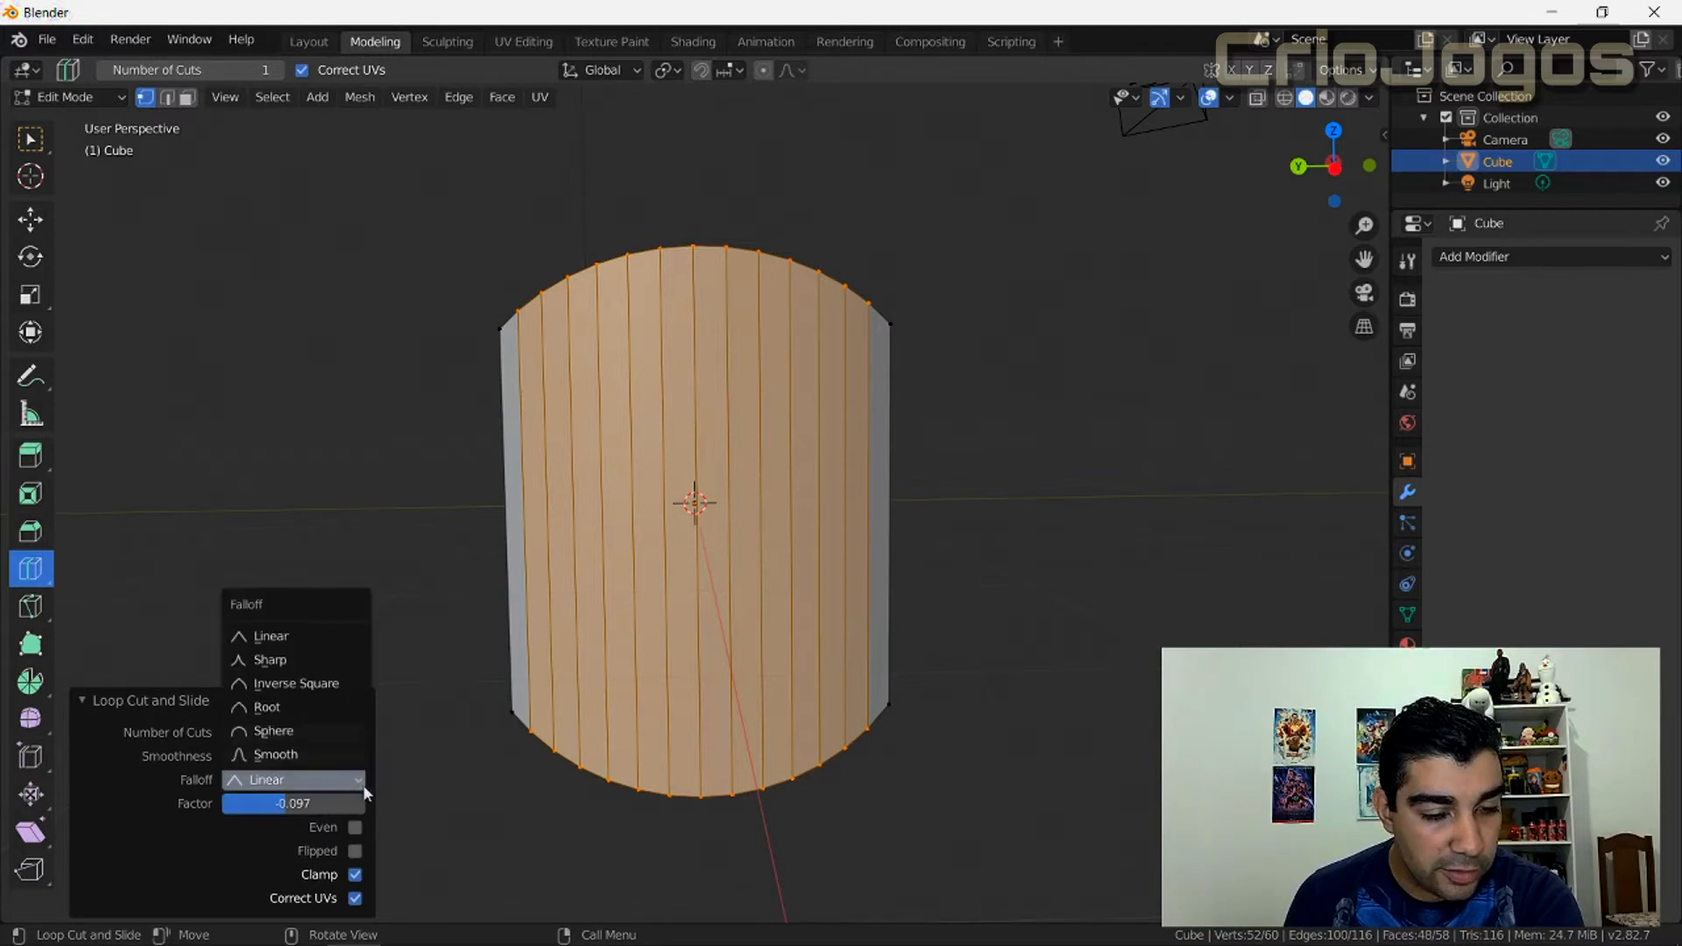
left_click(335, 660)
Step: Add one horizontal loop cut around the middle of the pointed shape
mouse_move(477, 594)
middle_mouse_down()
mouse_move(417, 619)
mouse_move(481, 623)
middle_mouse_up()
middle_click_drag(529, 724, 473, 722)
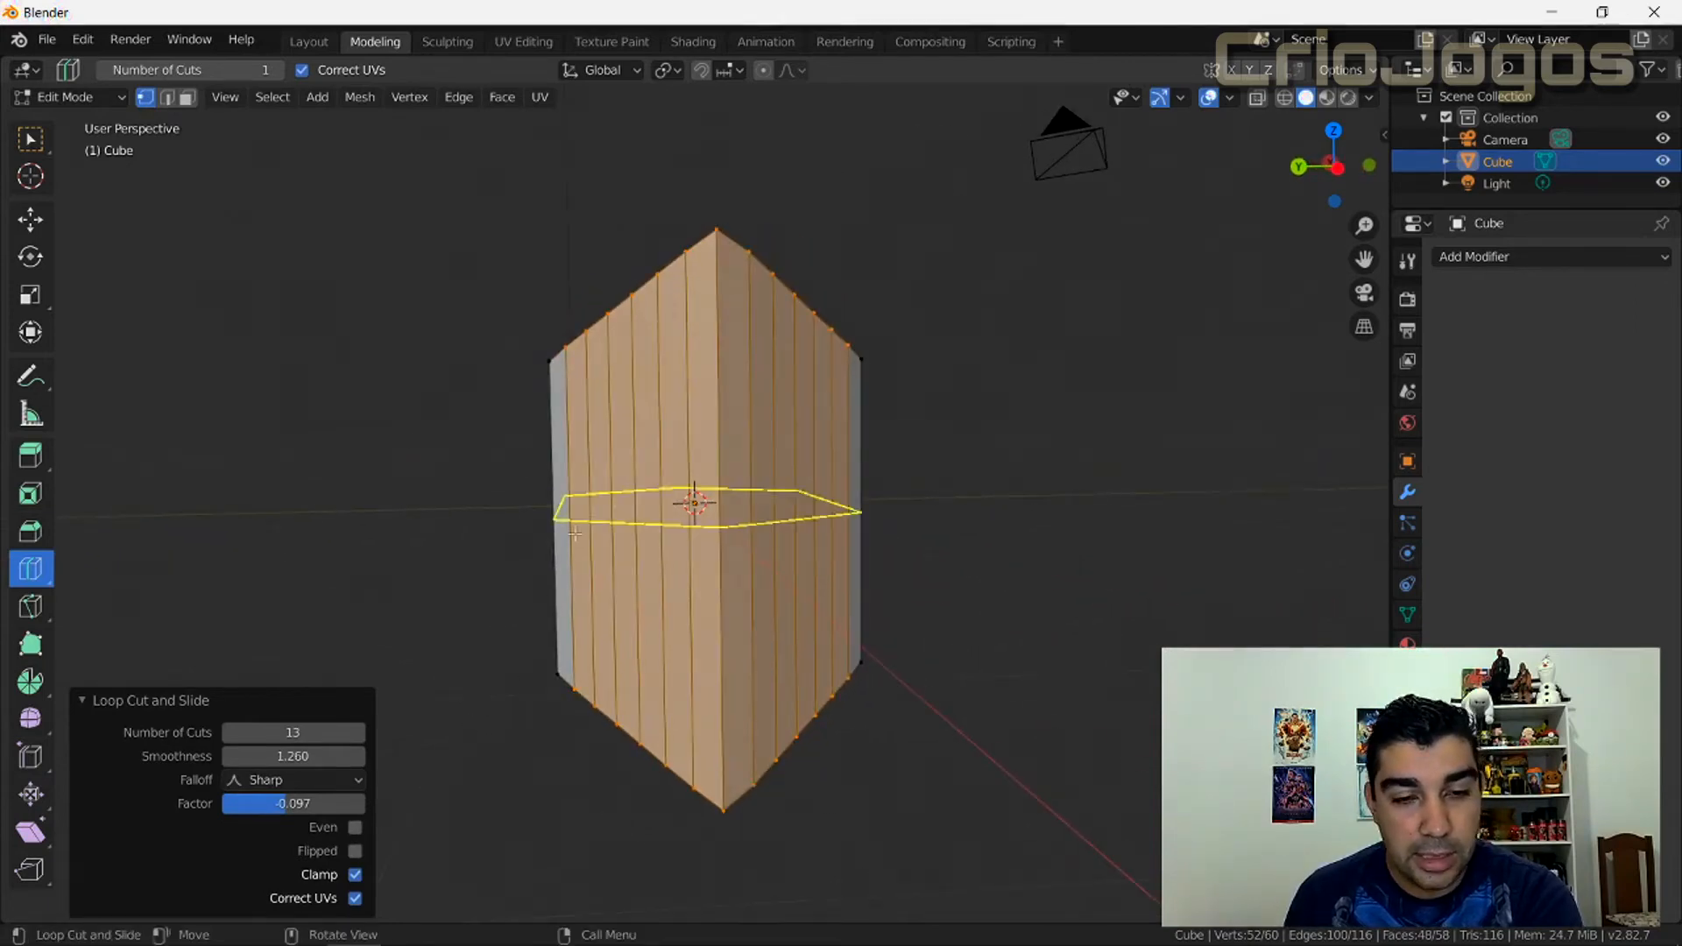
left_click(765, 493)
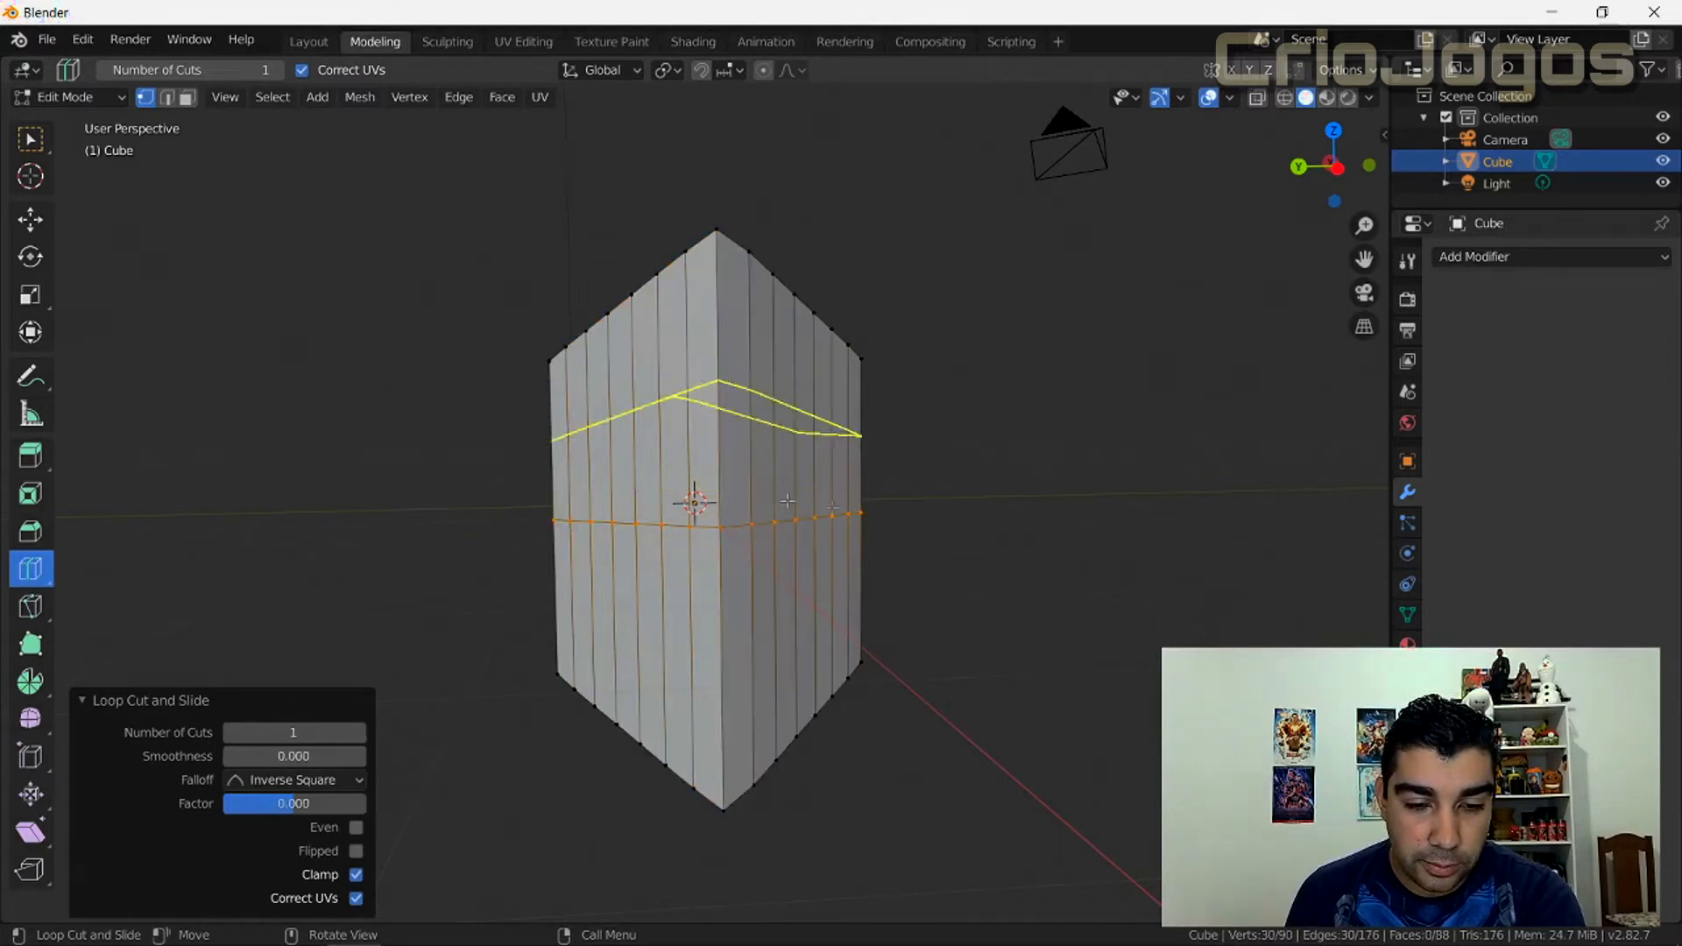
Step: Slide the horizontal loop cut to factors of -0.909, 0.885 and -0.352 to compare its positions along the shape
left_click_drag(296, 793, 228, 803)
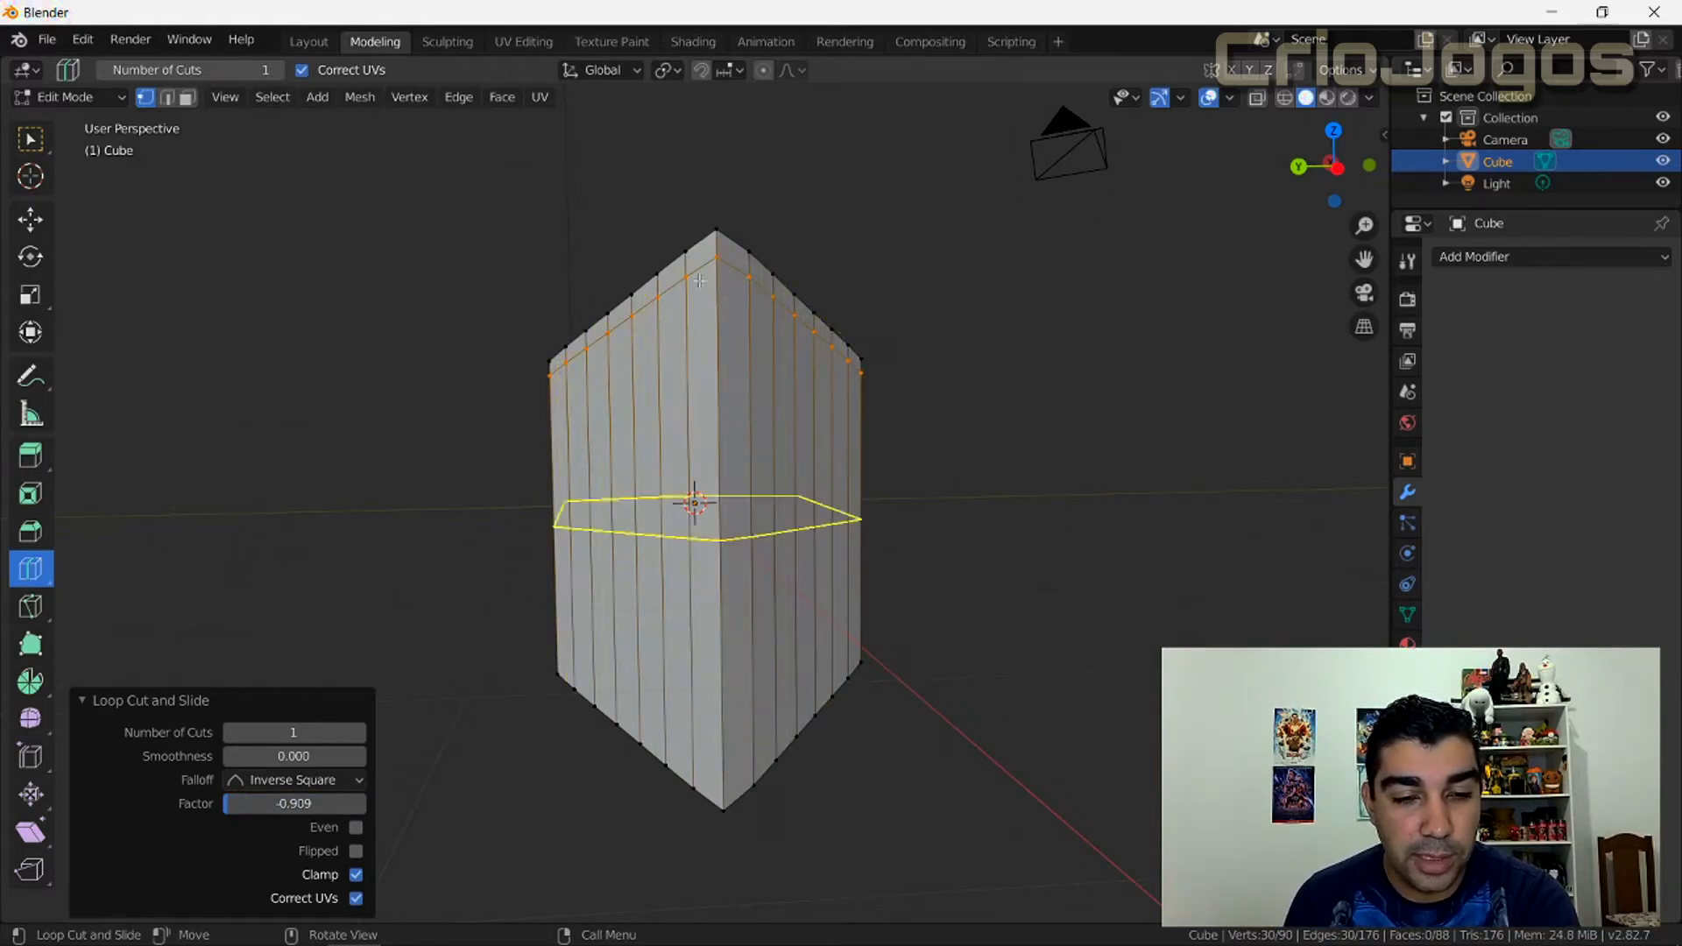
left_click_drag(260, 803, 378, 796)
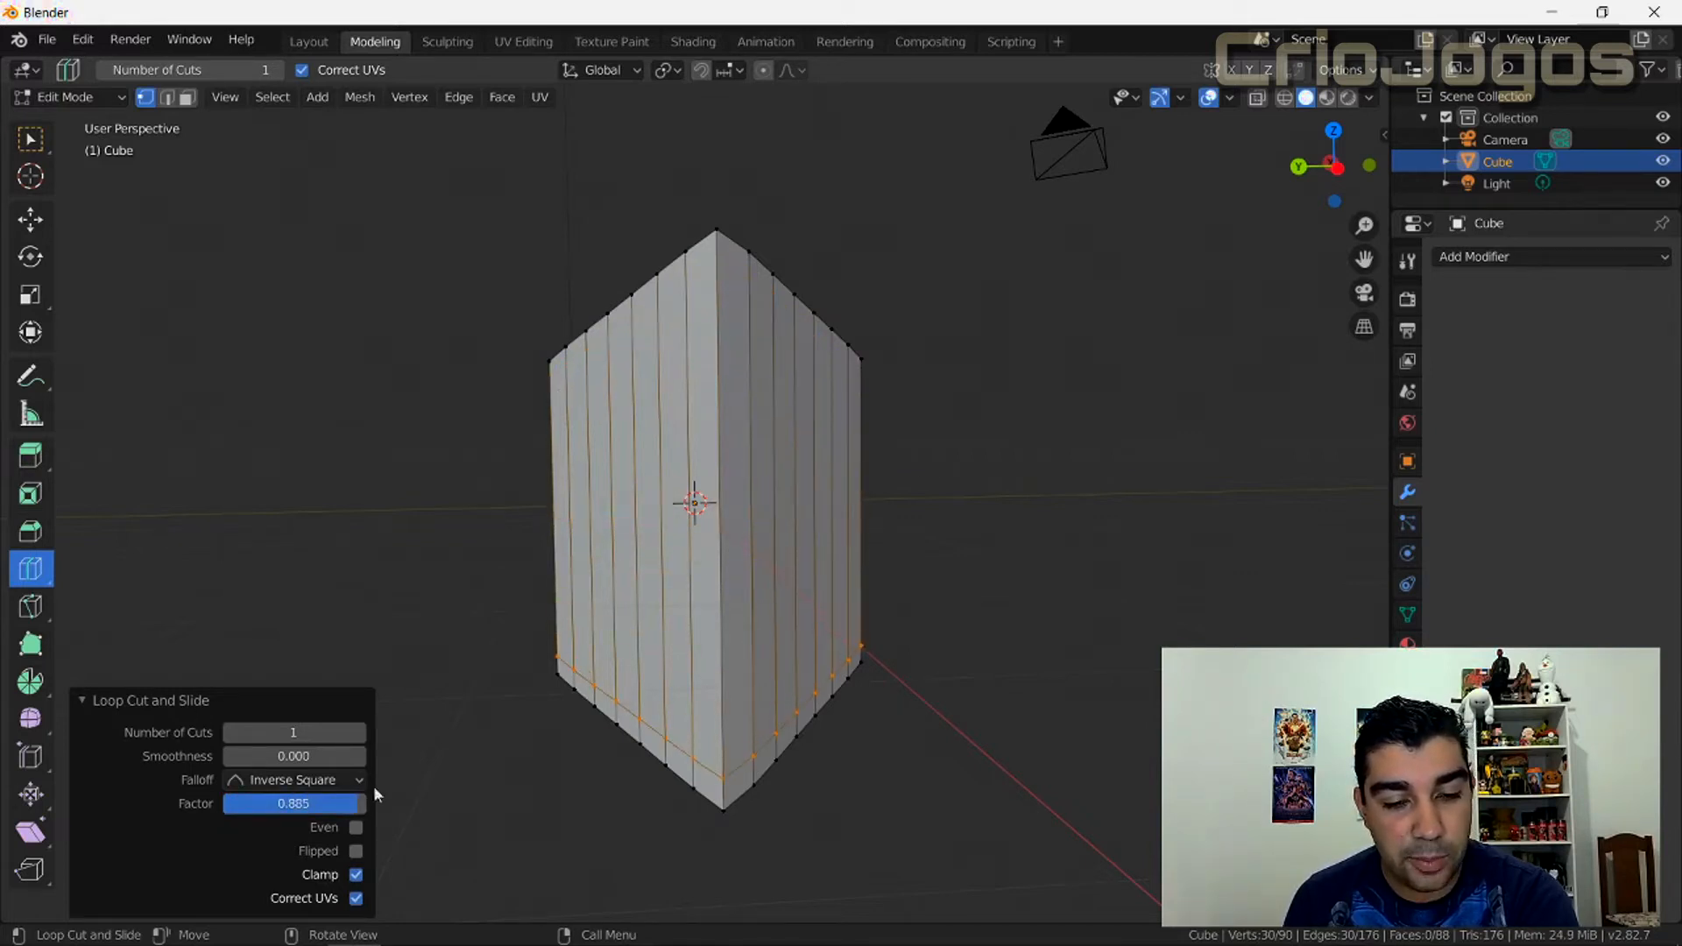
left_click_drag(320, 803, 245, 804)
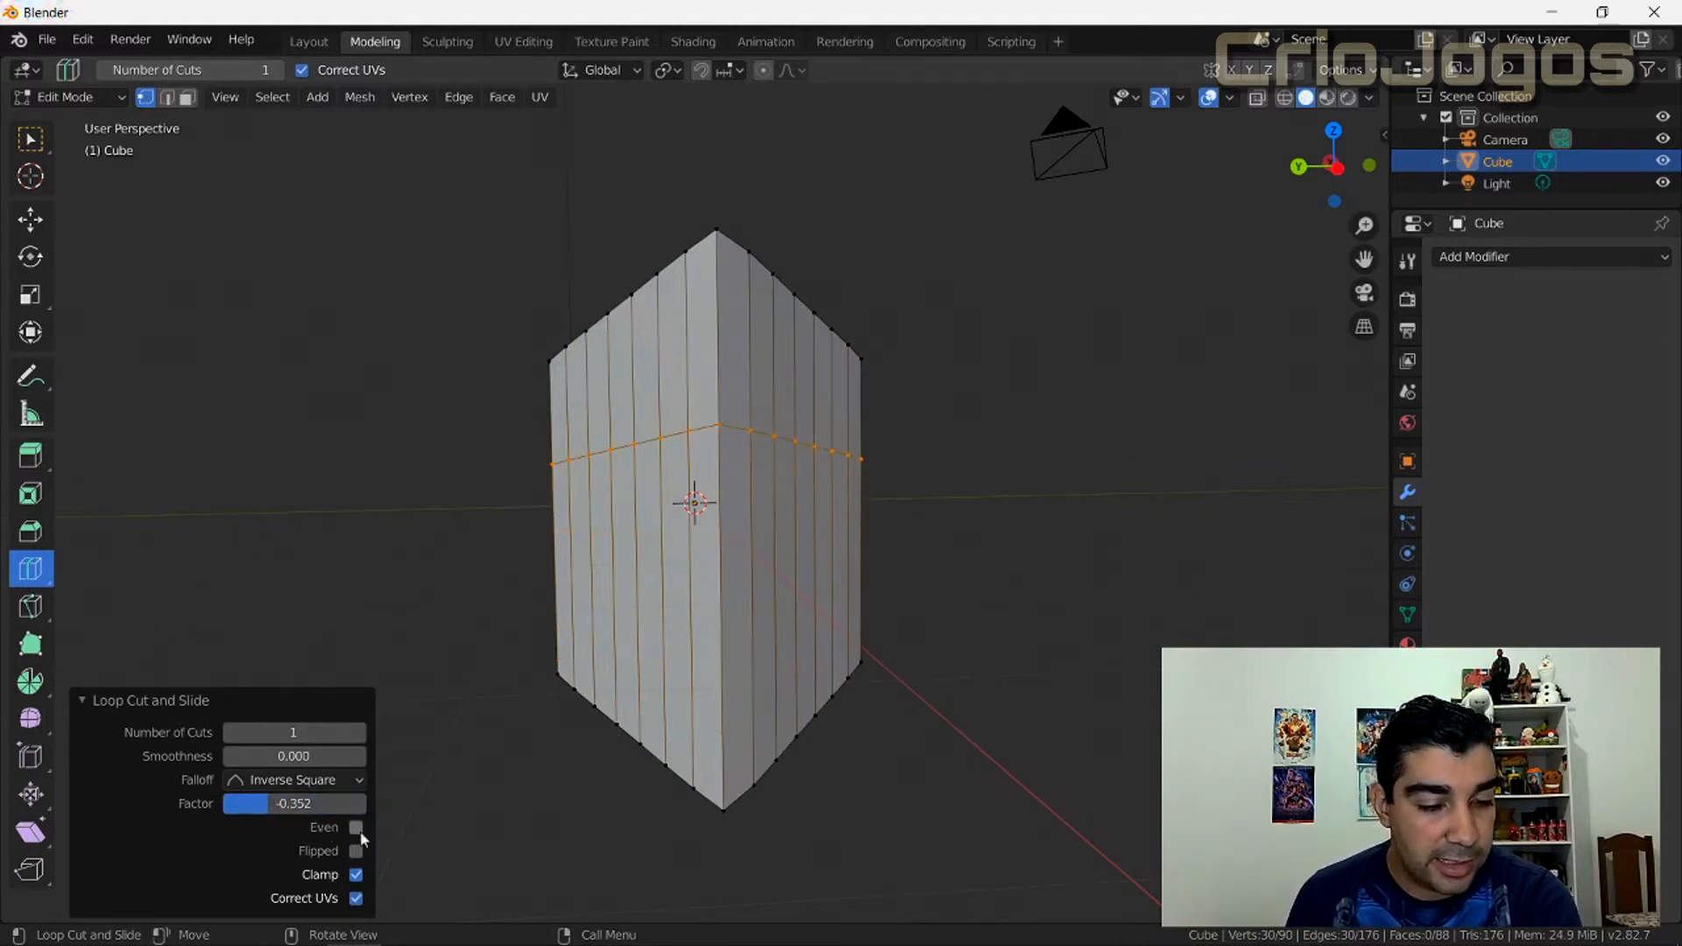
Step: Enable Even at a factor of -0.691, and Flipped at -0.267, to compare how the loop cut follows each adjacent edge loop
left_click(354, 830)
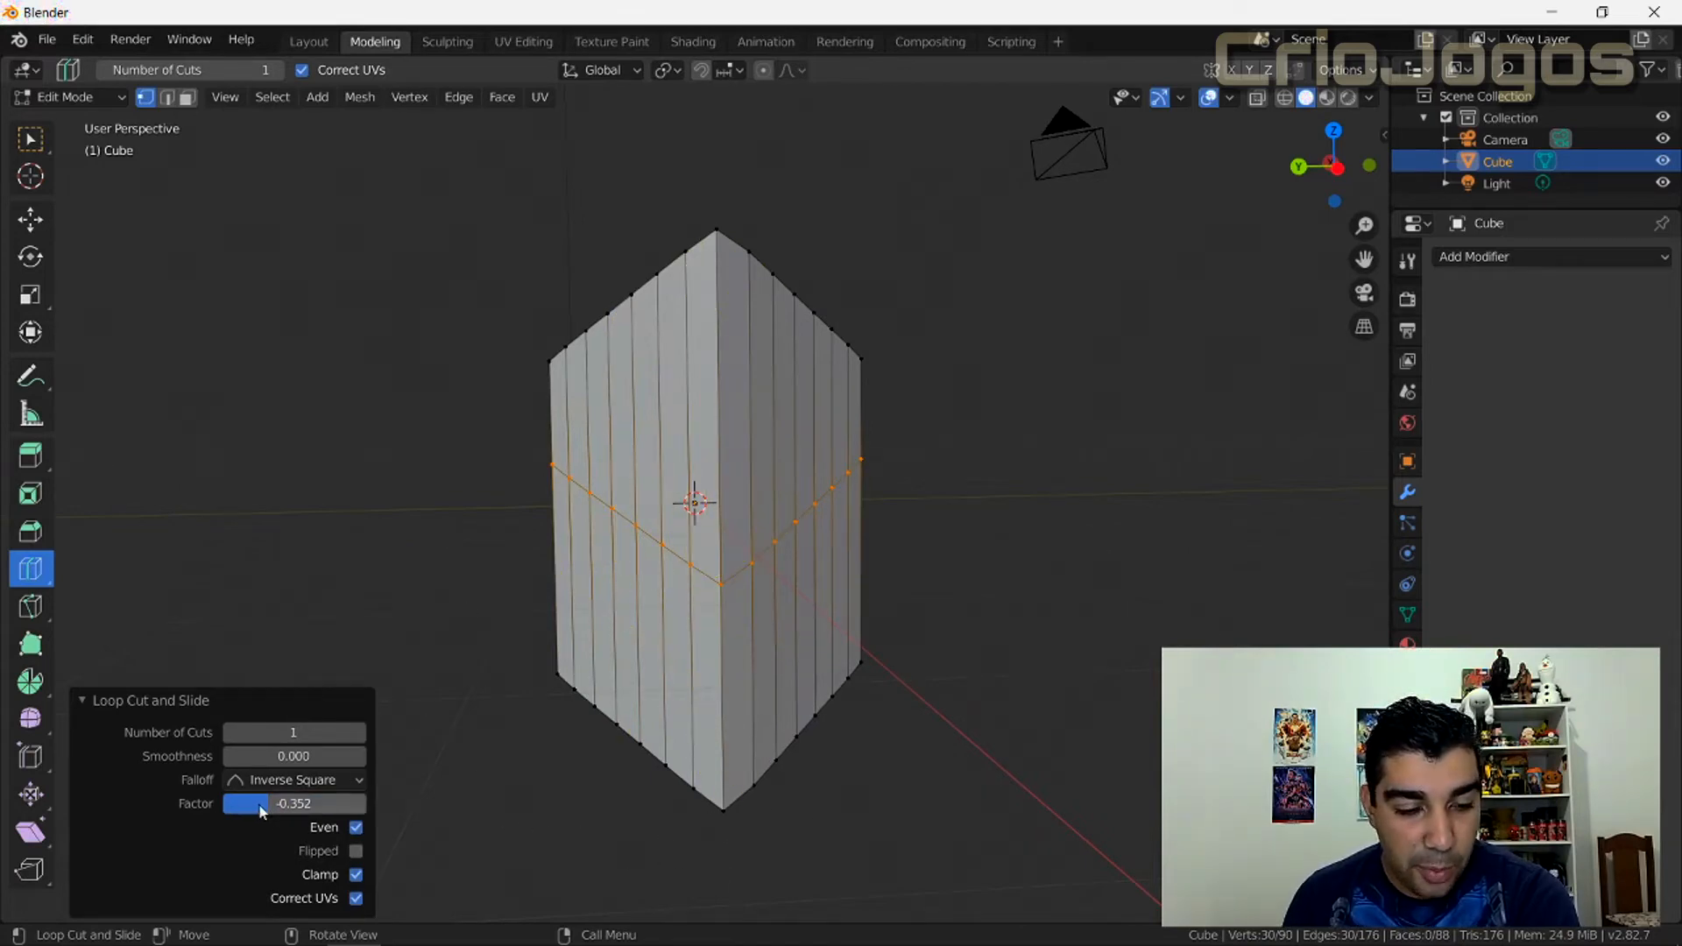
mouse_move(263, 807)
left_mouse_down()
mouse_move(367, 806)
mouse_move(223, 806)
mouse_move(366, 806)
mouse_move(245, 807)
left_mouse_up()
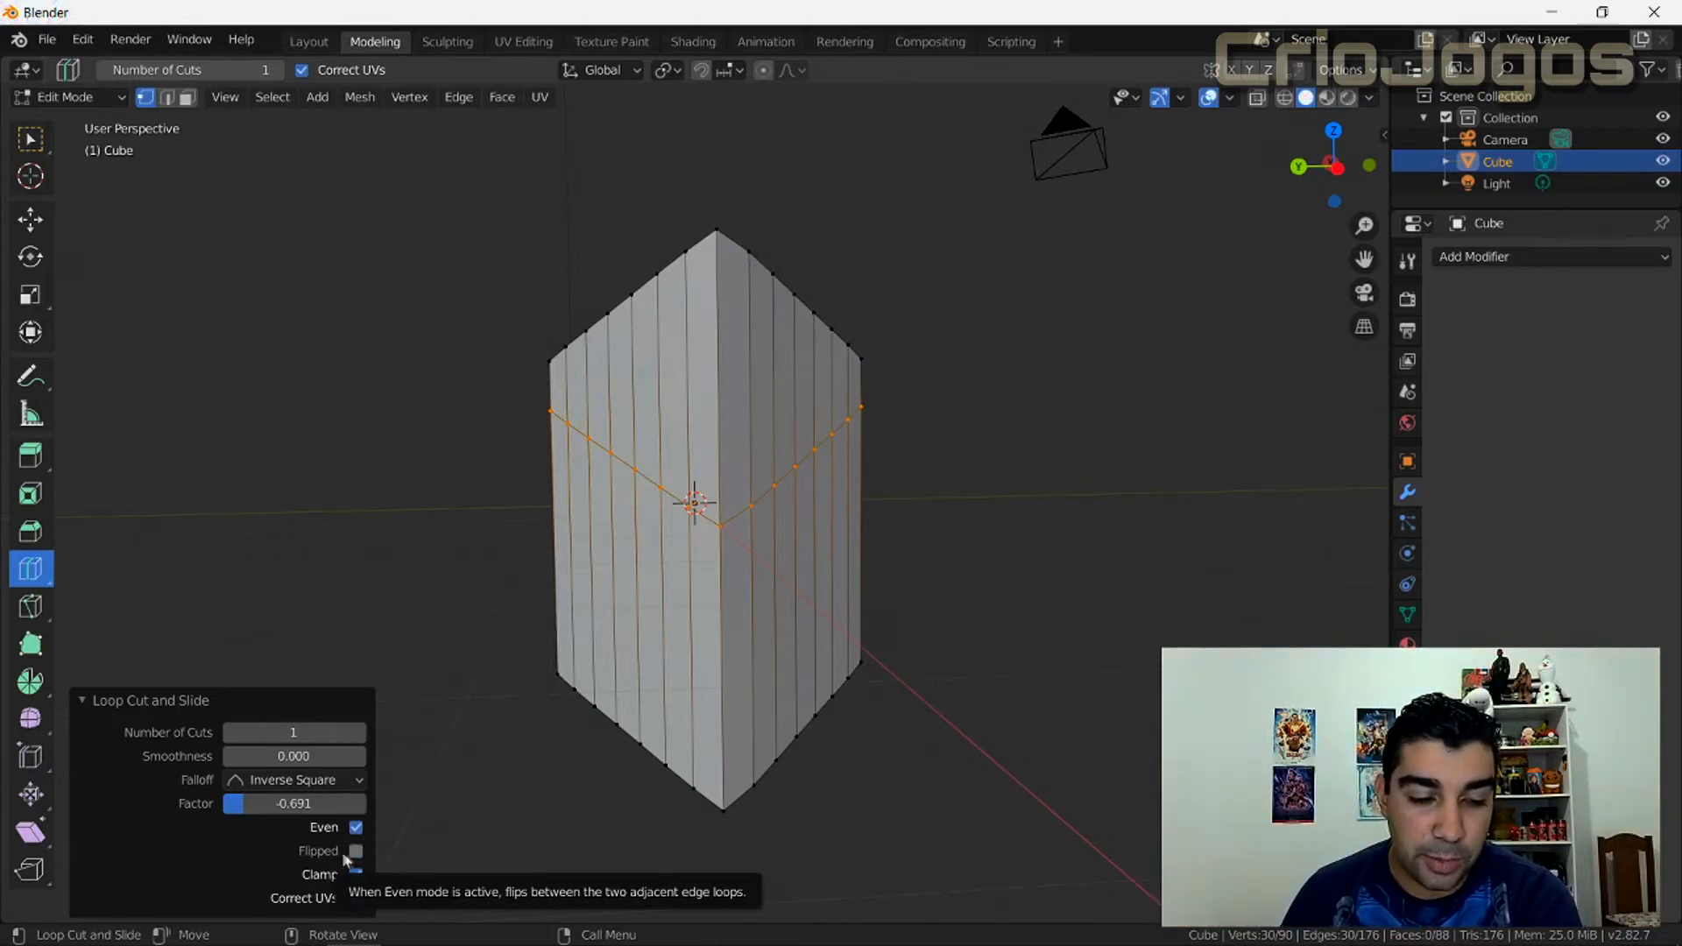
left_click(355, 851)
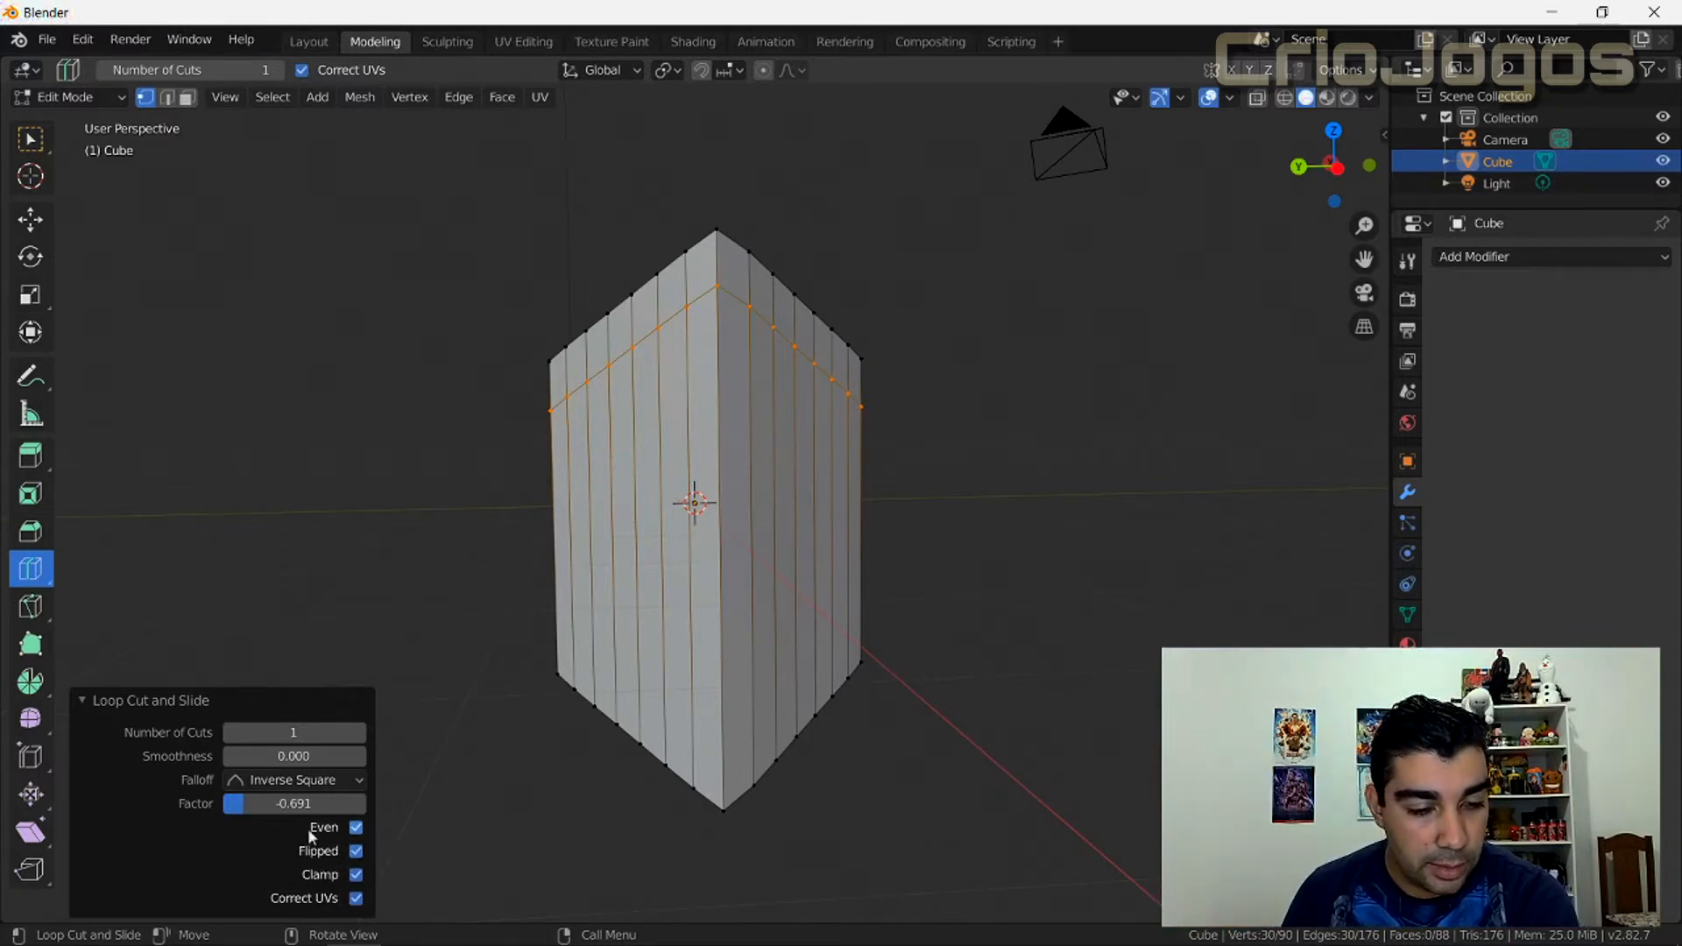
mouse_move(245, 805)
left_mouse_down()
mouse_move(226, 804)
mouse_move(273, 805)
left_mouse_up()
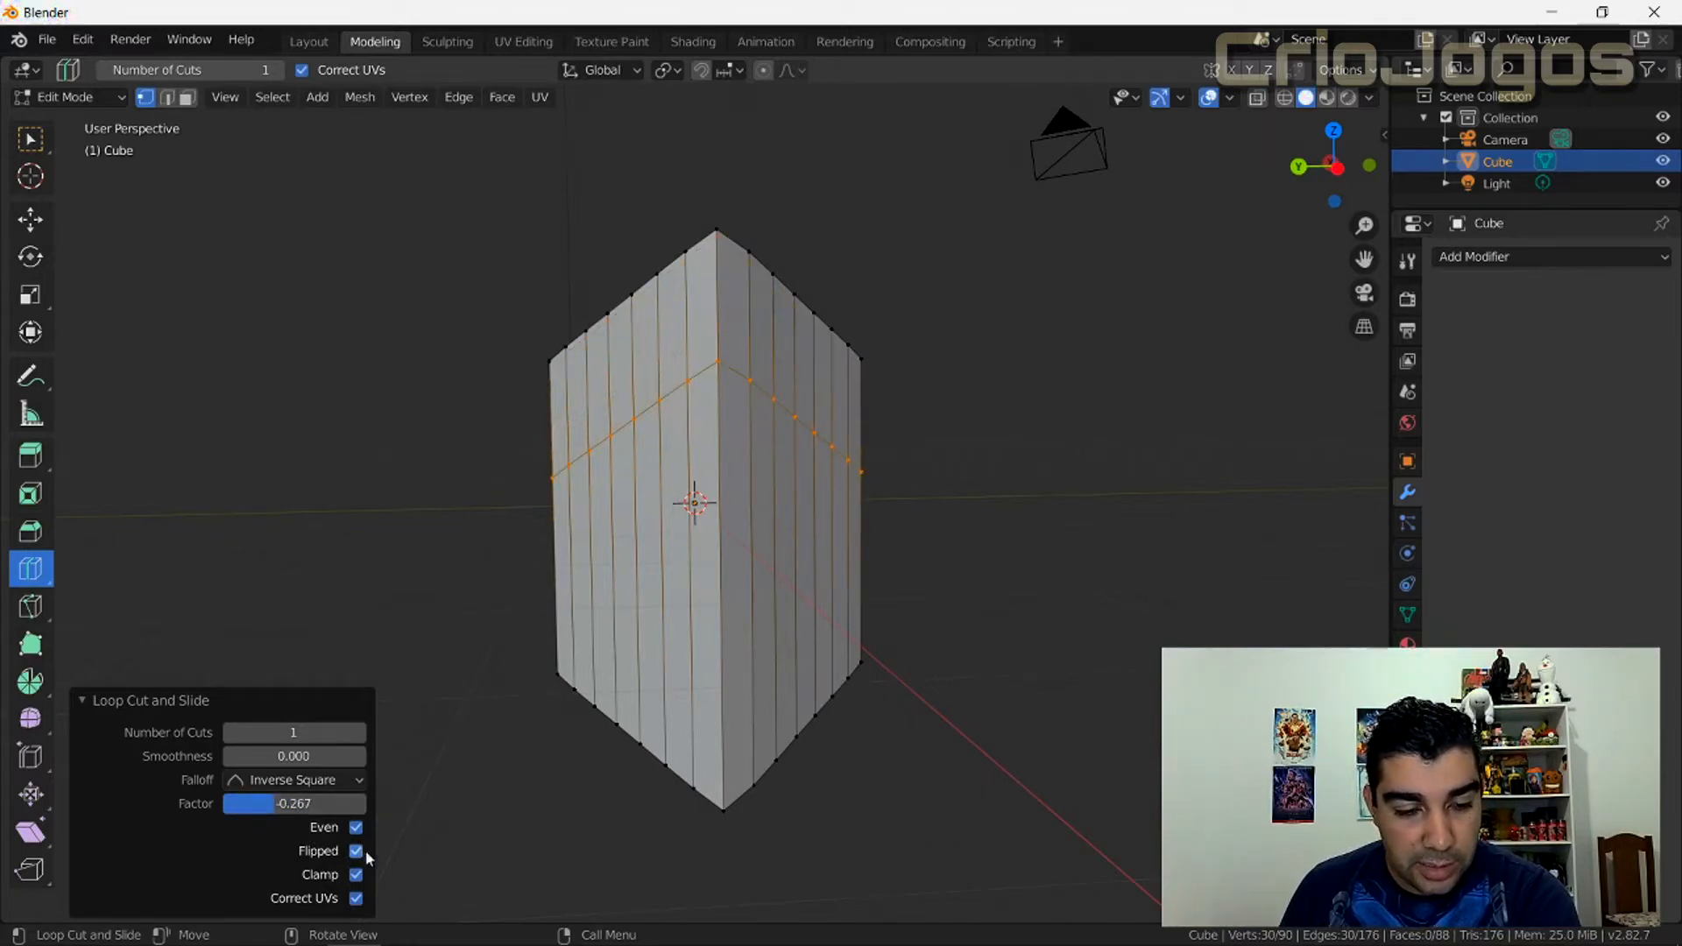
Step: Turn off Flipped and Even for the loop cut and set its factor to -0.036
left_click(356, 852)
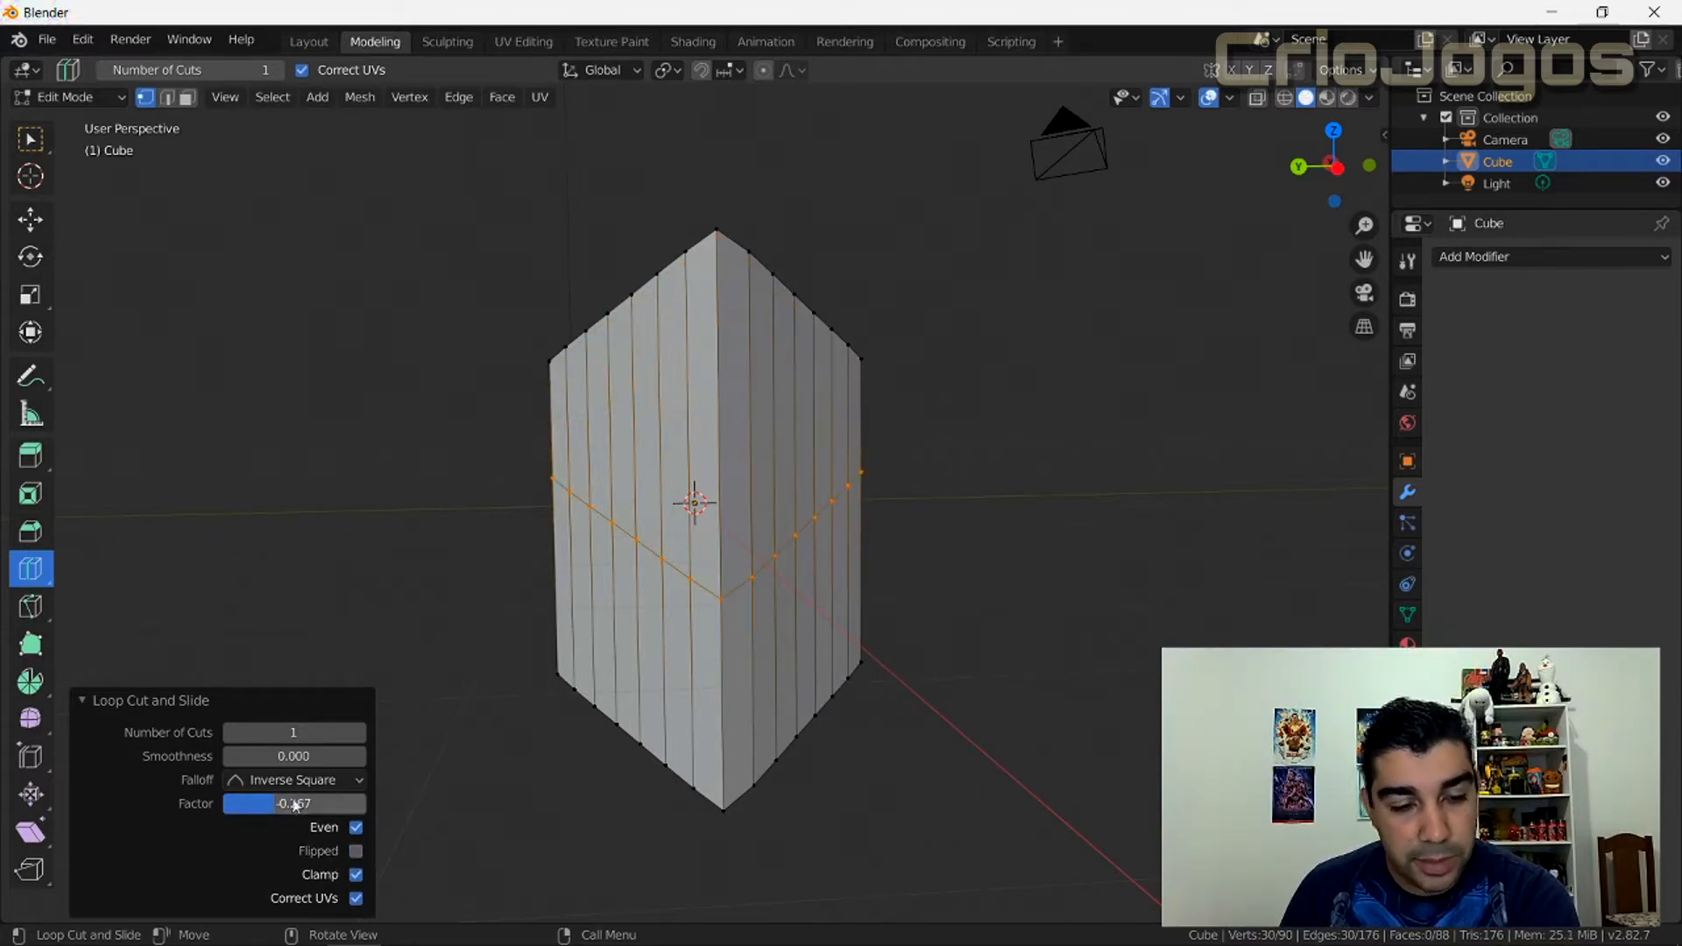
mouse_move(274, 808)
left_mouse_down()
mouse_move(354, 804)
mouse_move(230, 805)
mouse_move(366, 805)
mouse_move(237, 804)
mouse_move(274, 804)
left_mouse_up()
left_click(355, 828)
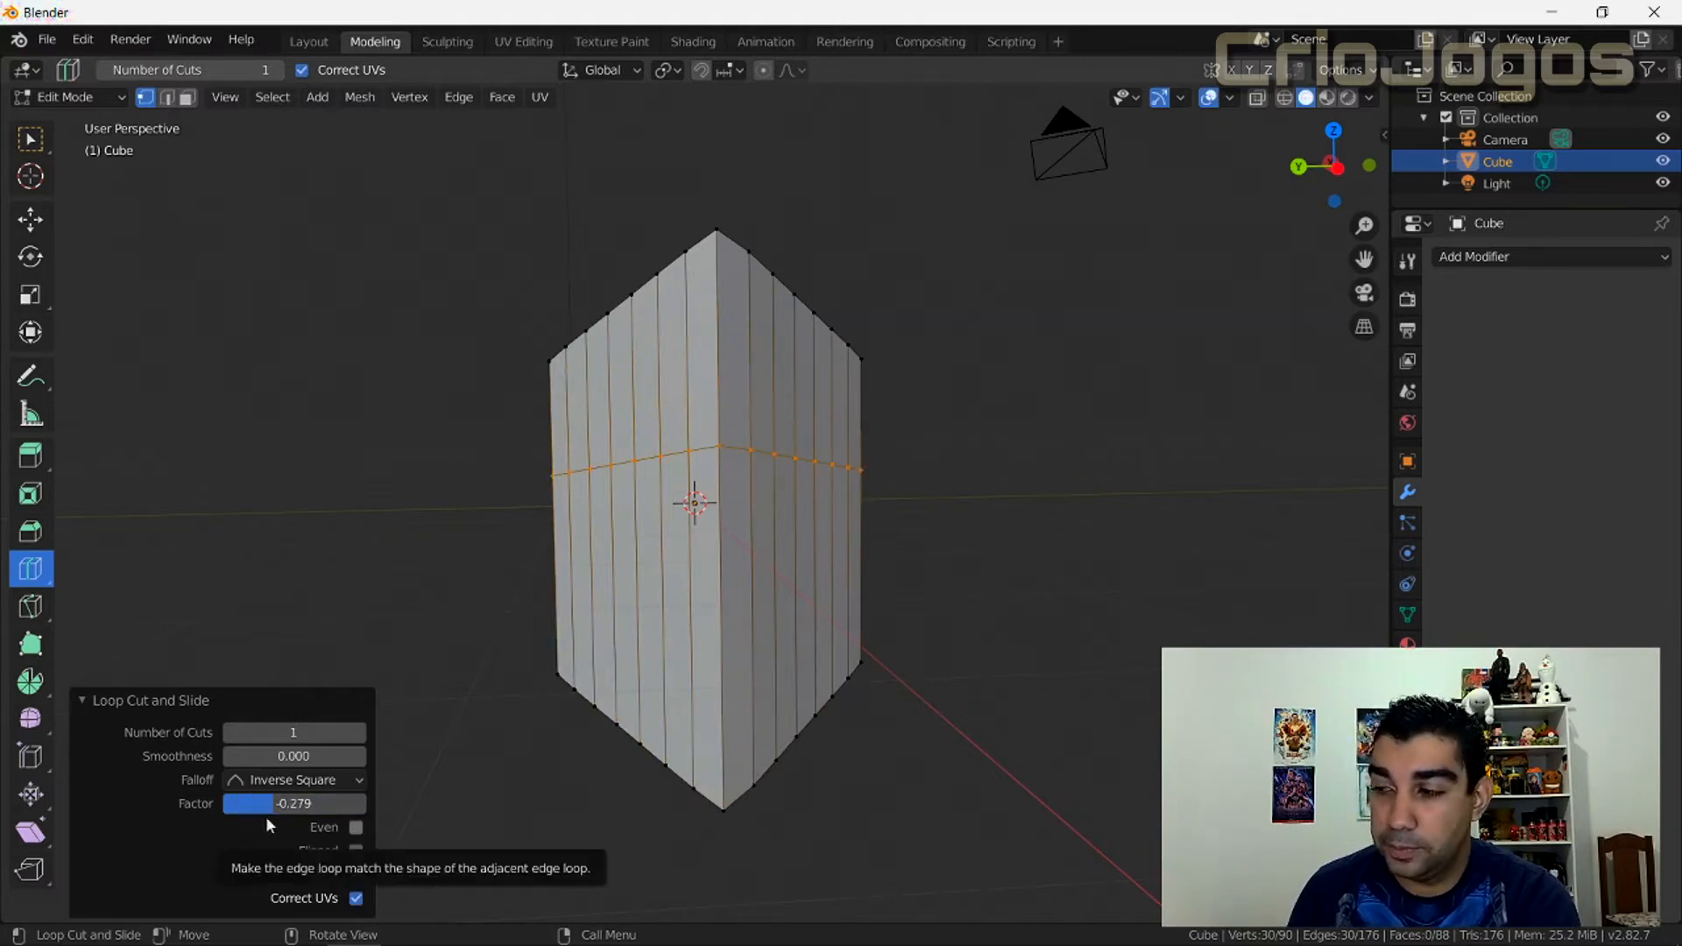
left_click_drag(272, 805, 292, 804)
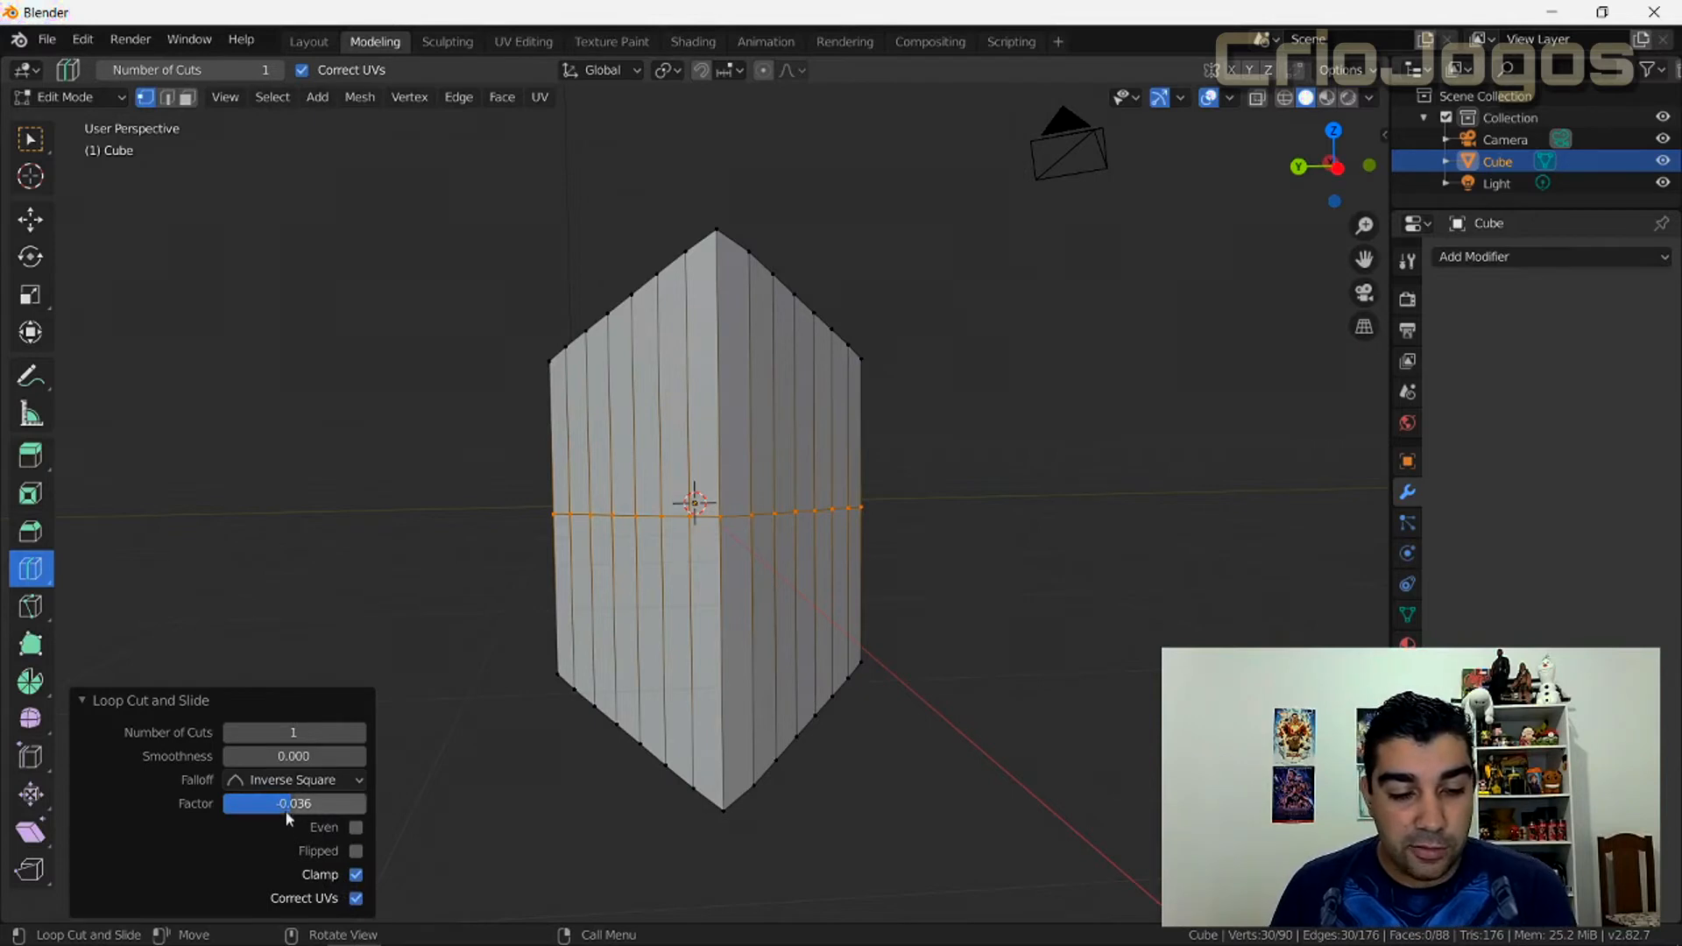
Step: Test the loop cut's factor limits with Clamp enabled by entering 1, 2 and -1.0
left_click(255, 803)
type("1")
key("Return")
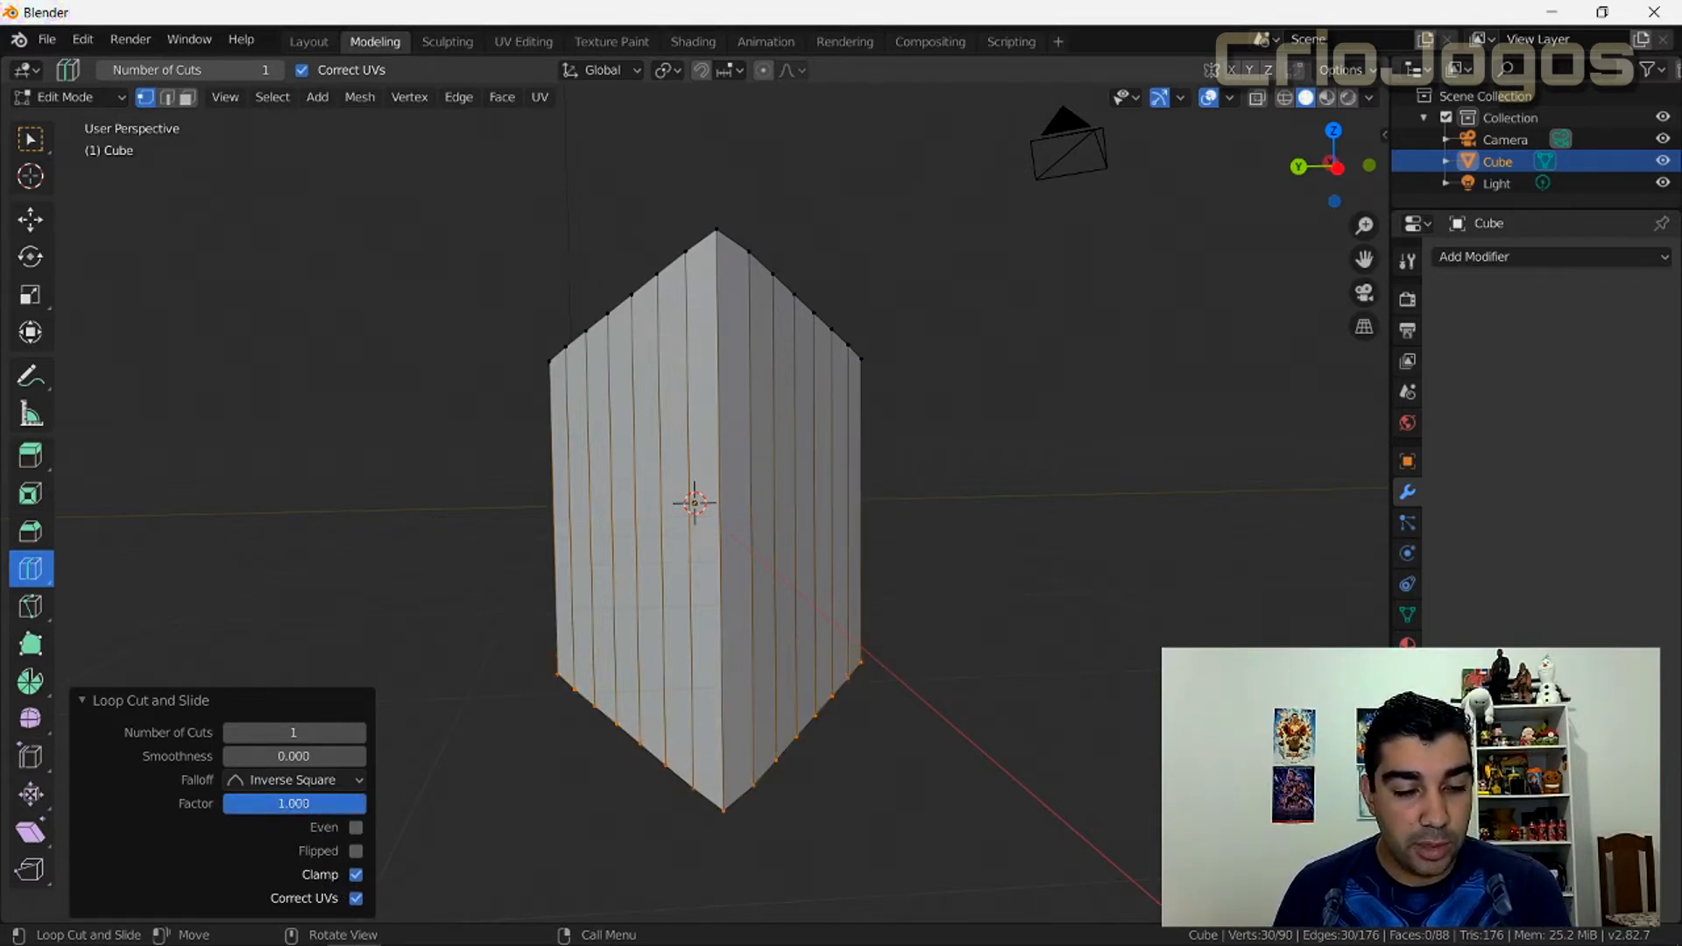
left_click_drag(361, 803, 225, 803)
double_click(288, 801)
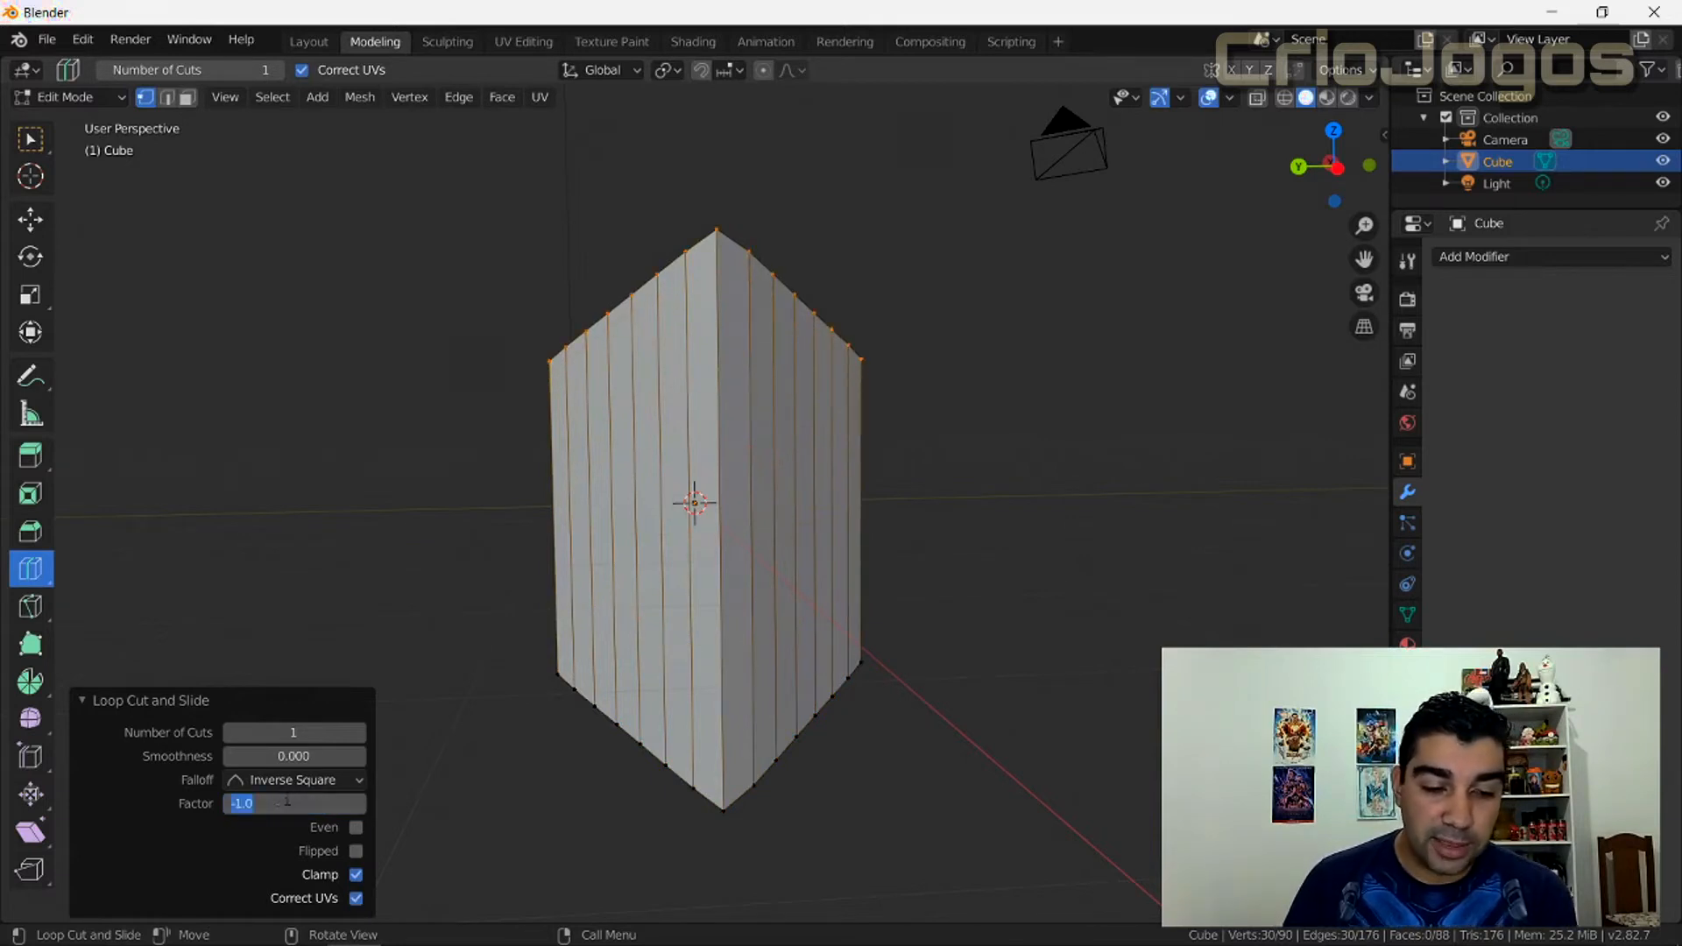
type("2")
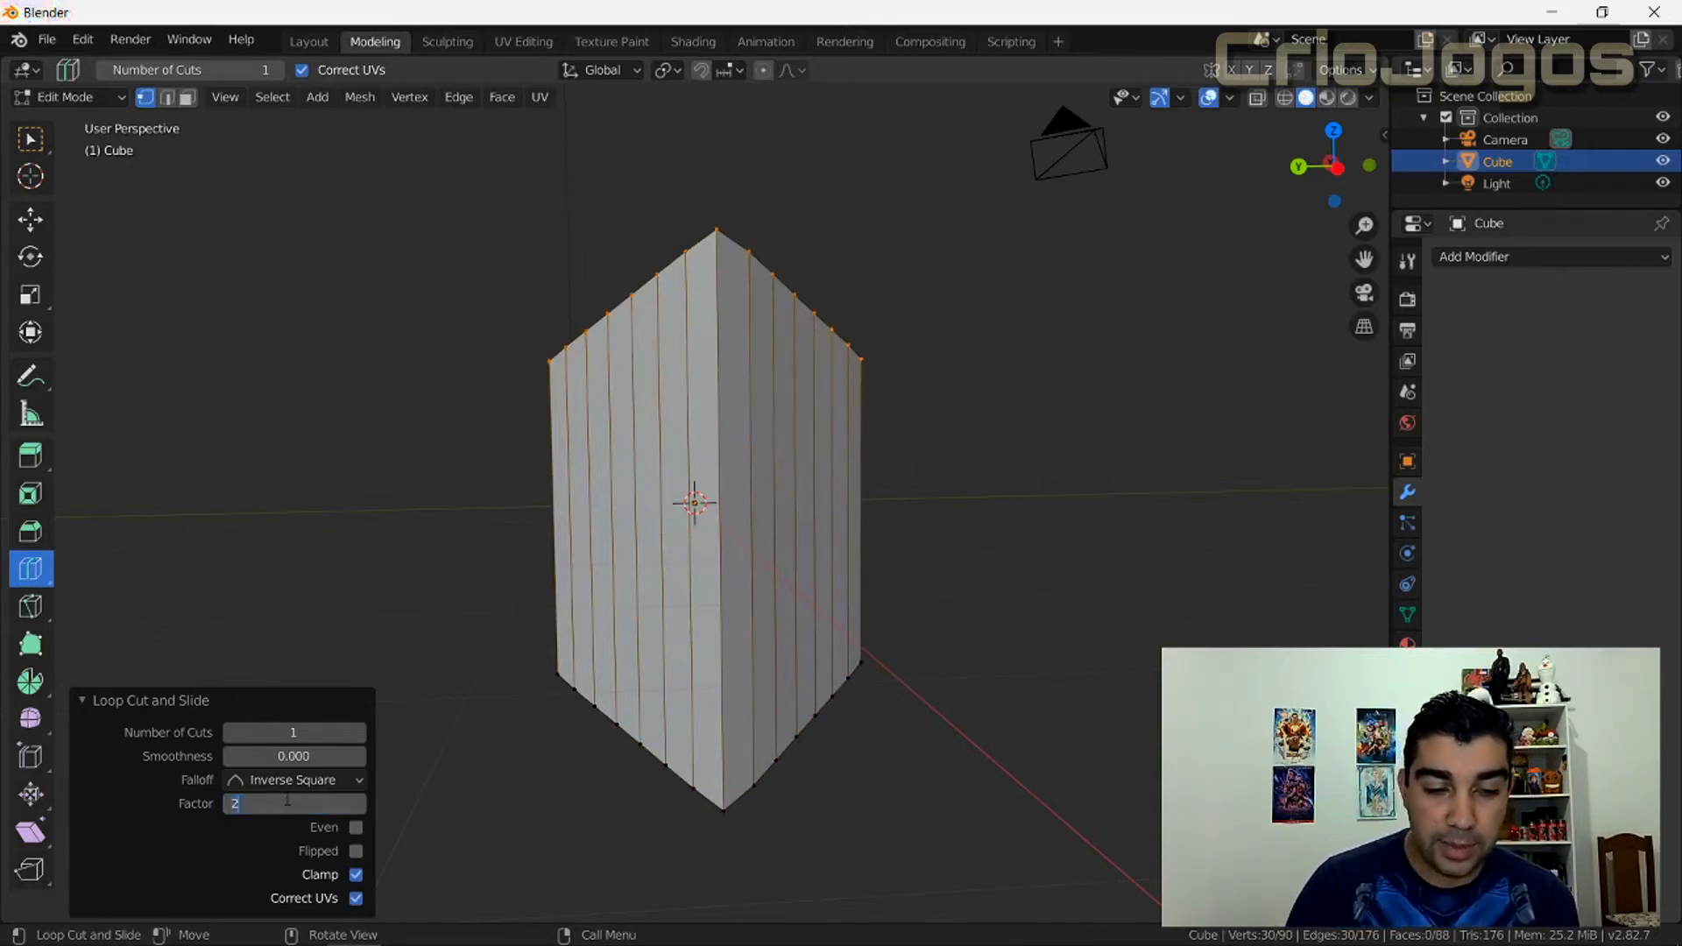
key("Return")
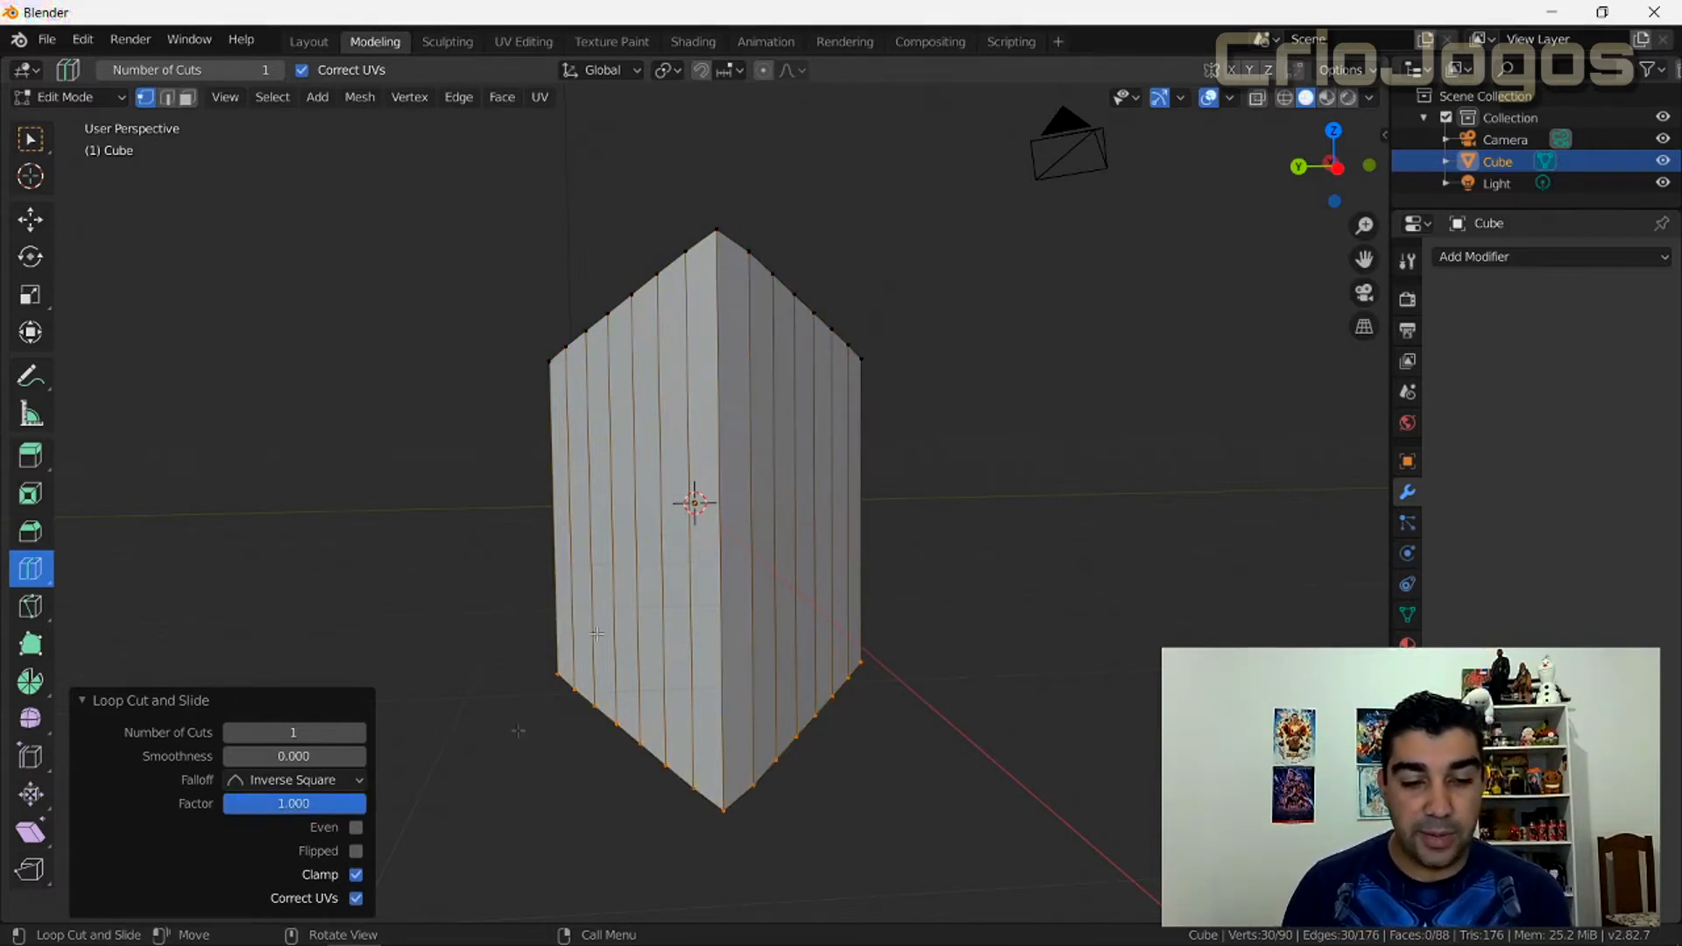
left_click(326, 801)
type("-1.0")
key("Return")
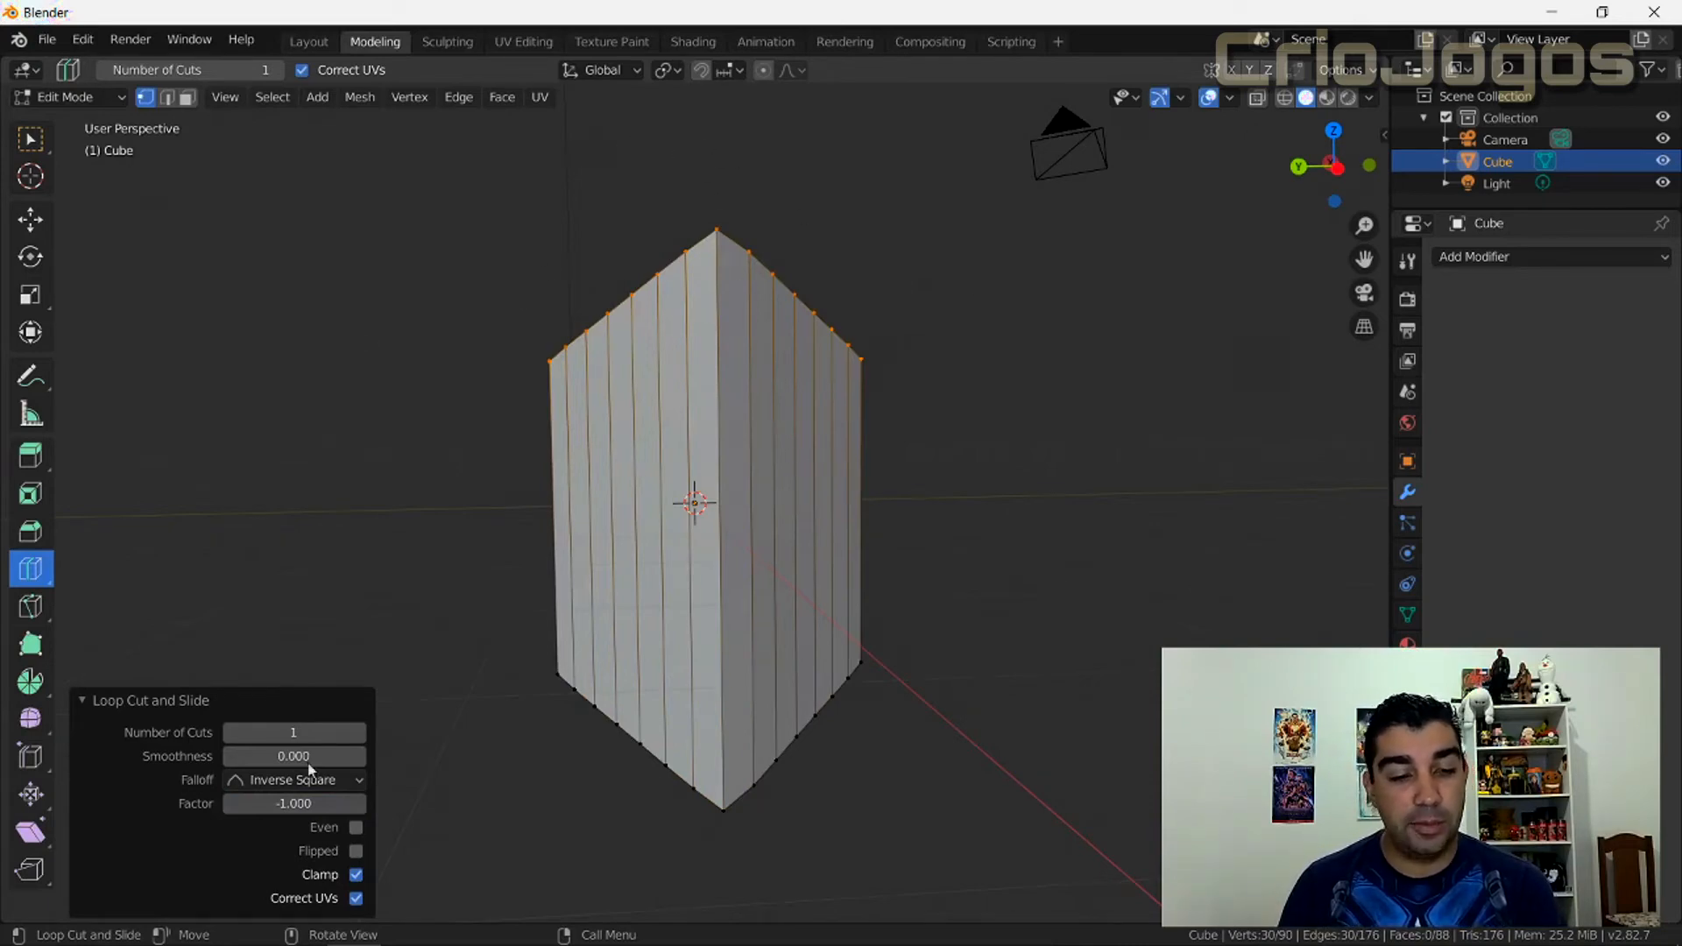
Step: Disable Clamp and set the factor to -2 so the loop cut slides beyond the shape's upper edge
left_click(356, 875)
left_click(333, 802)
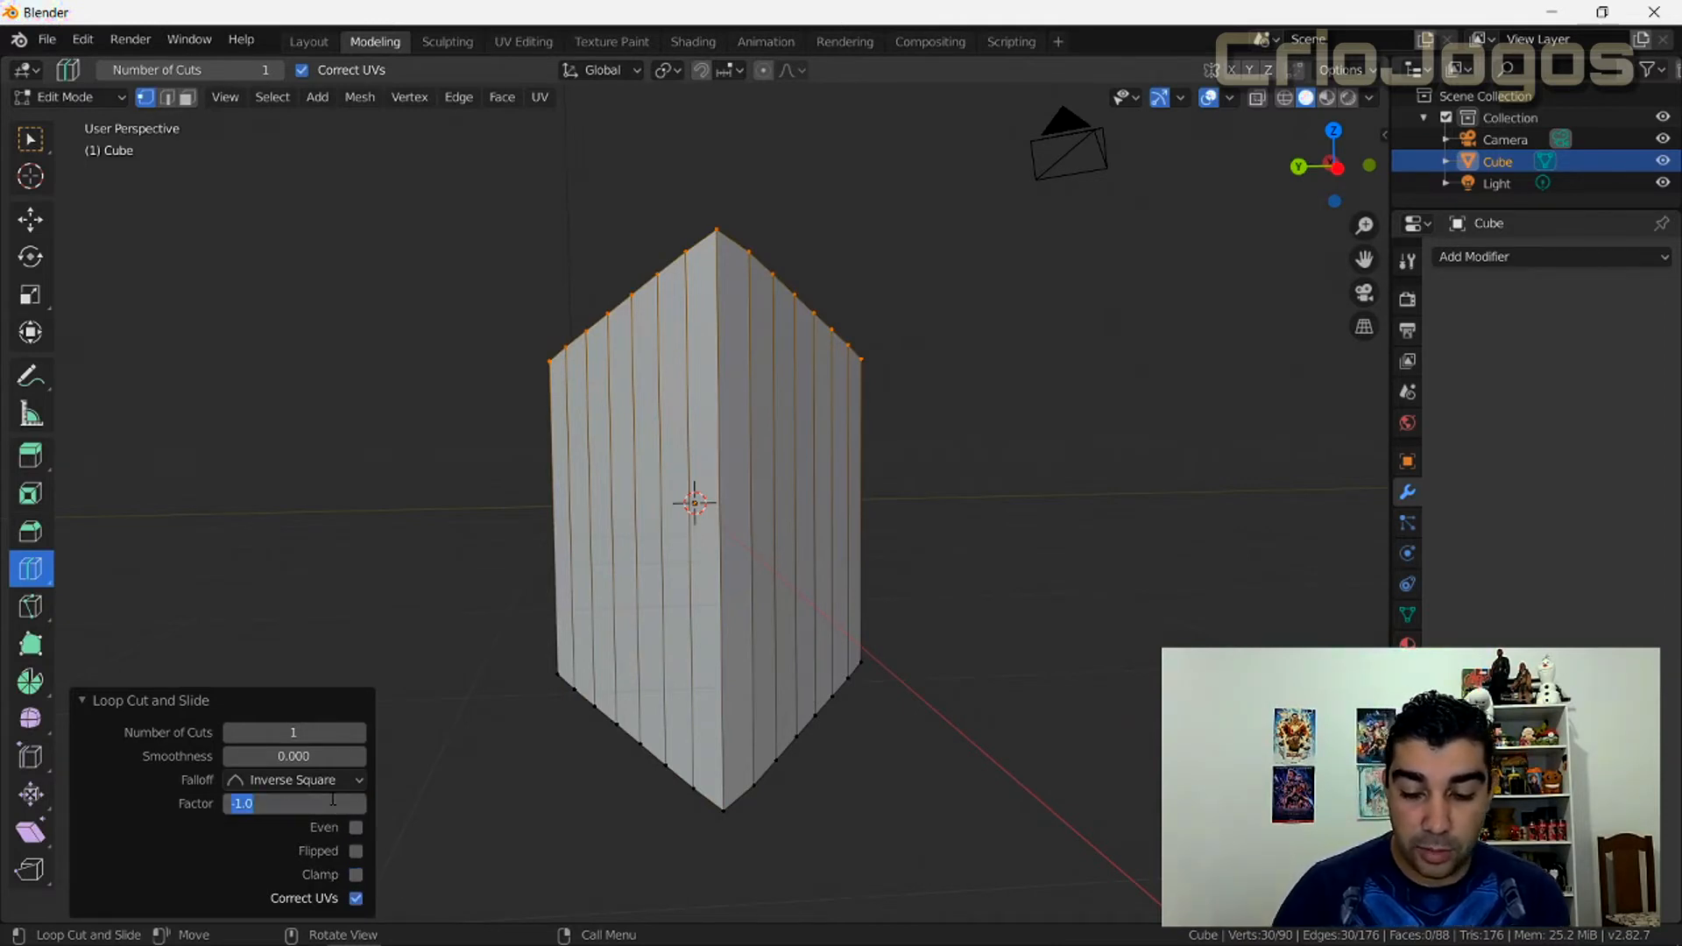
key("BackSpace")
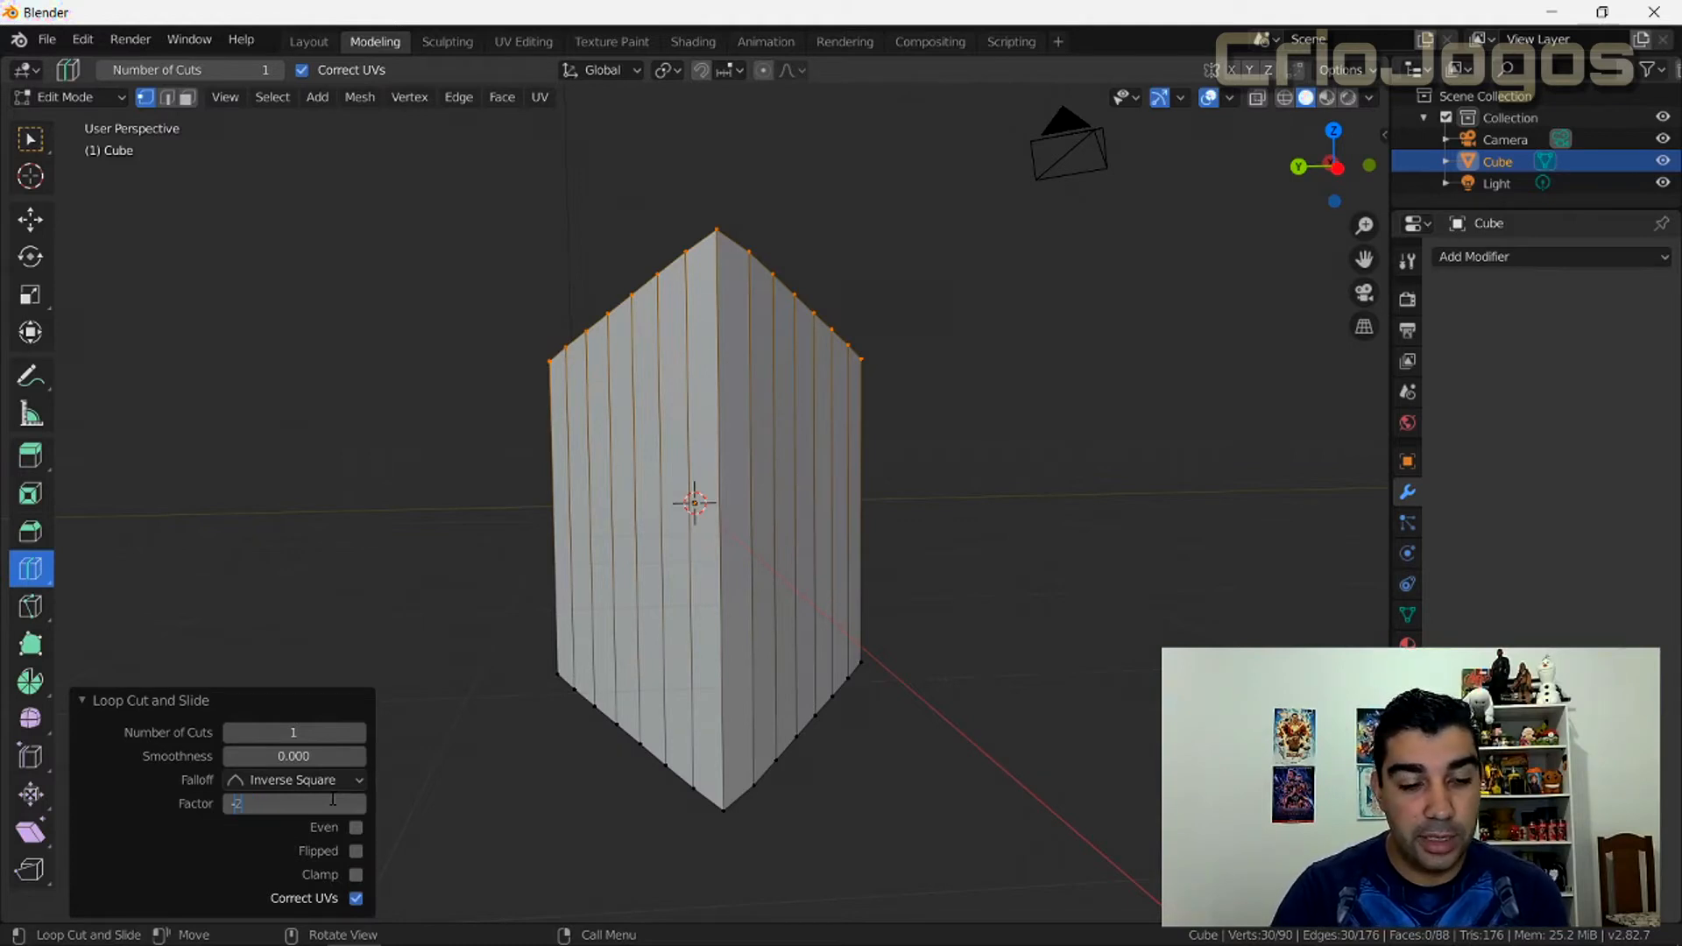
key("Return")
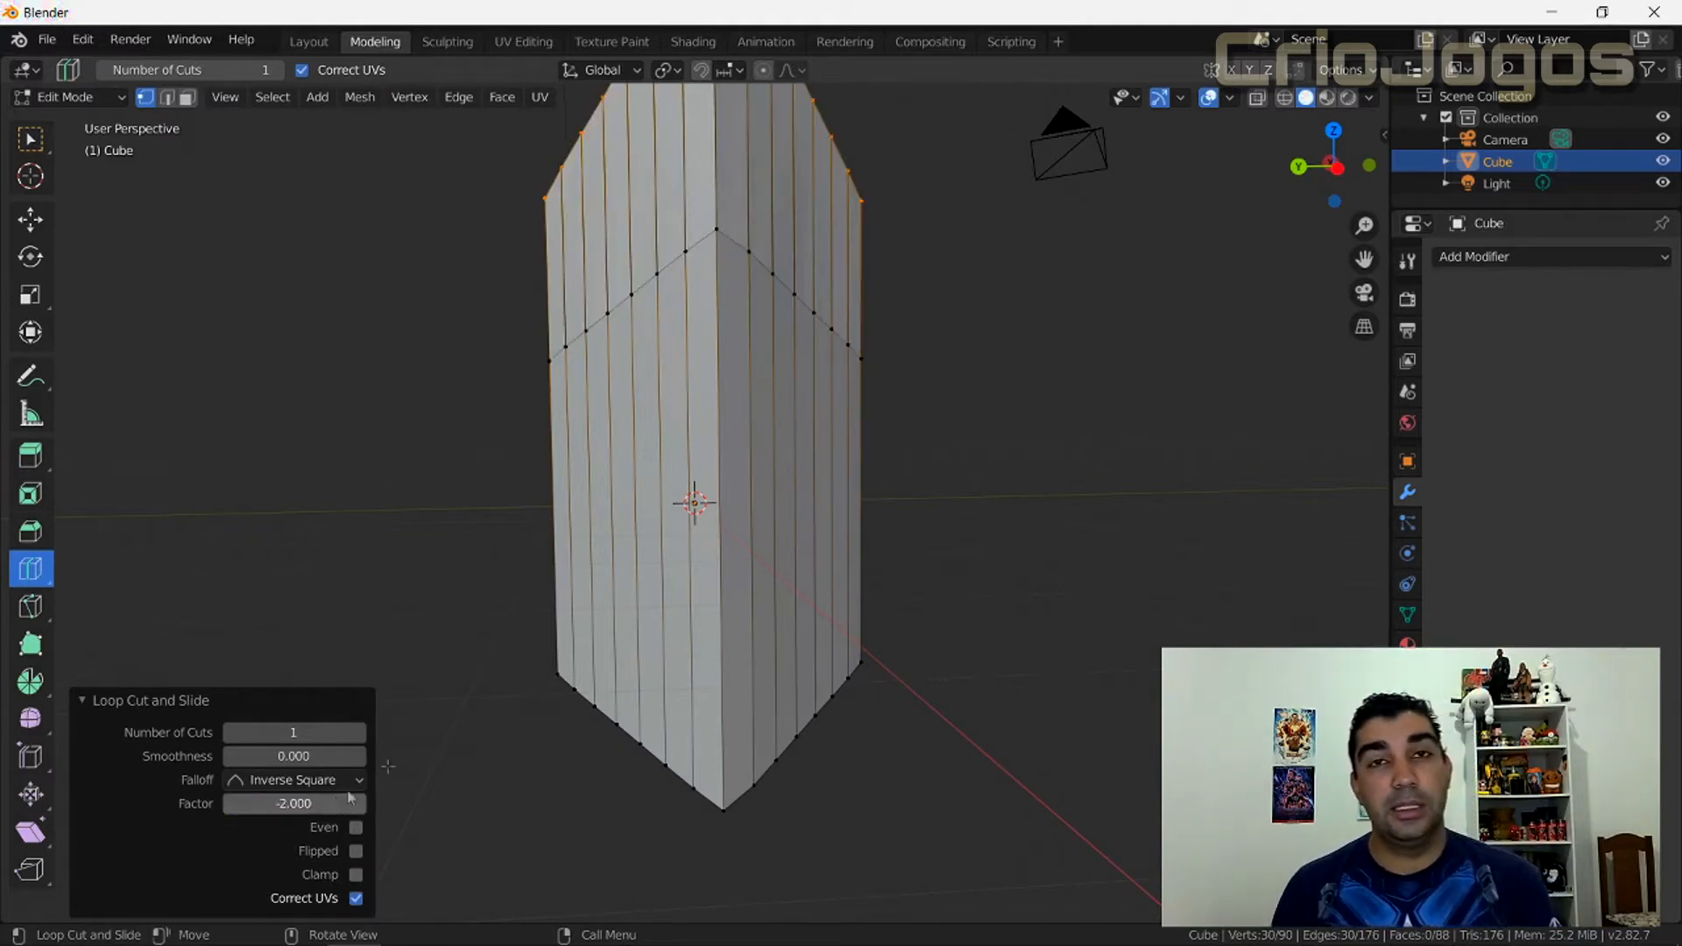
scroll(1040, 412, "down", 2)
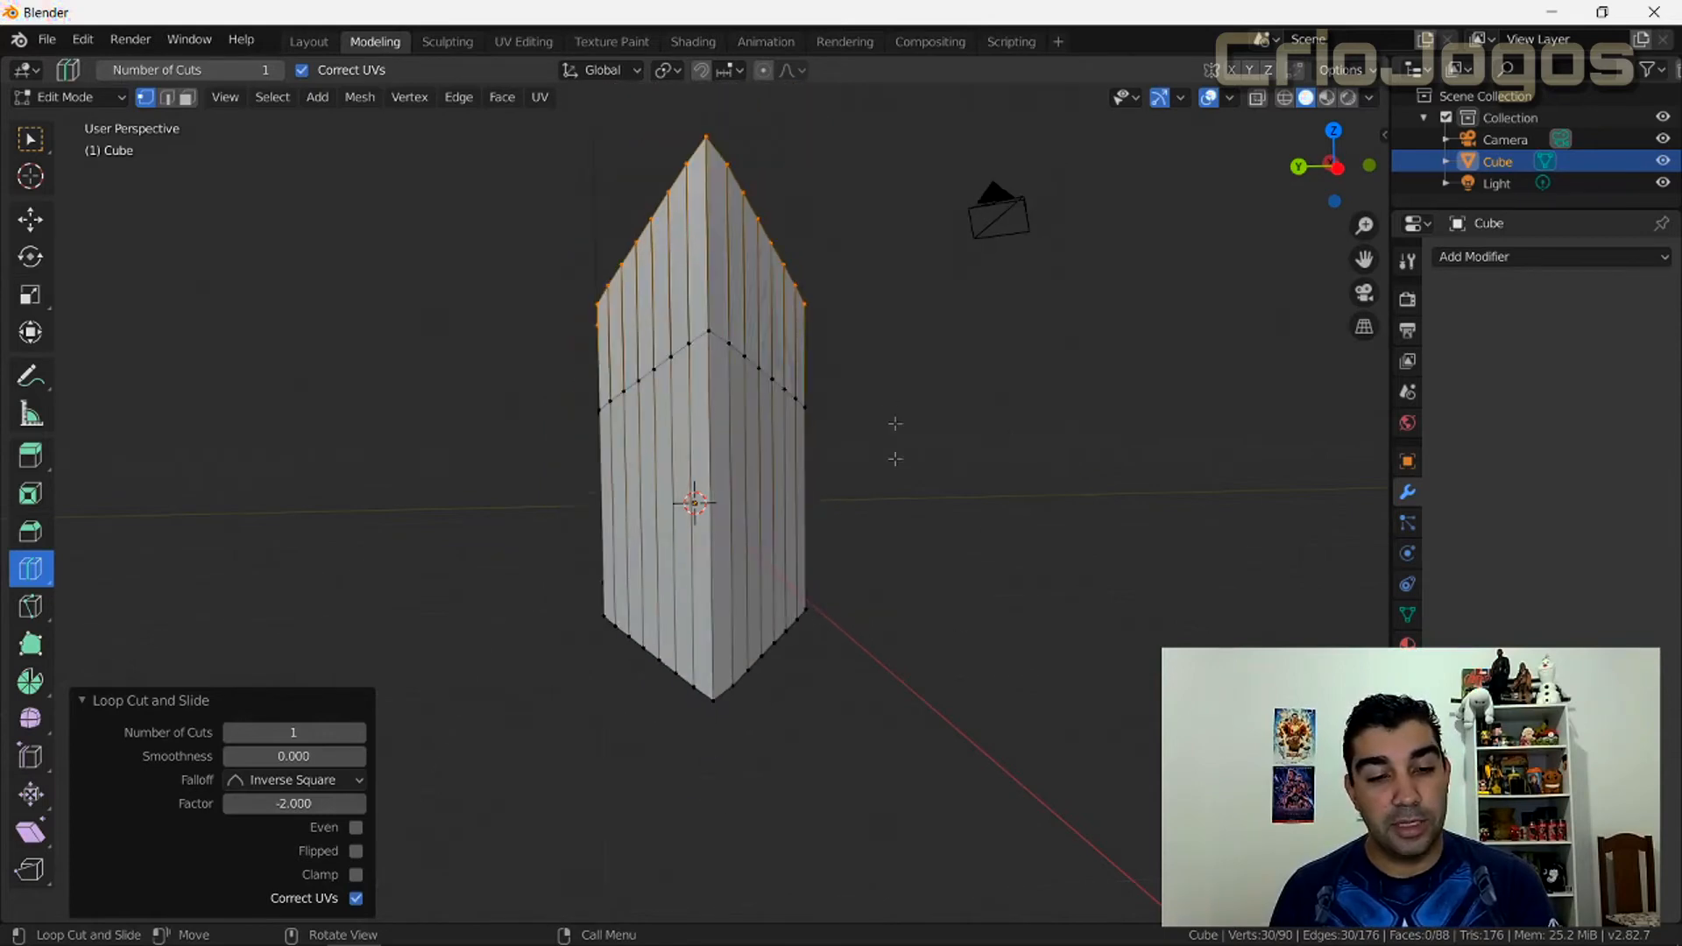
left_click_drag(261, 804, 223, 803)
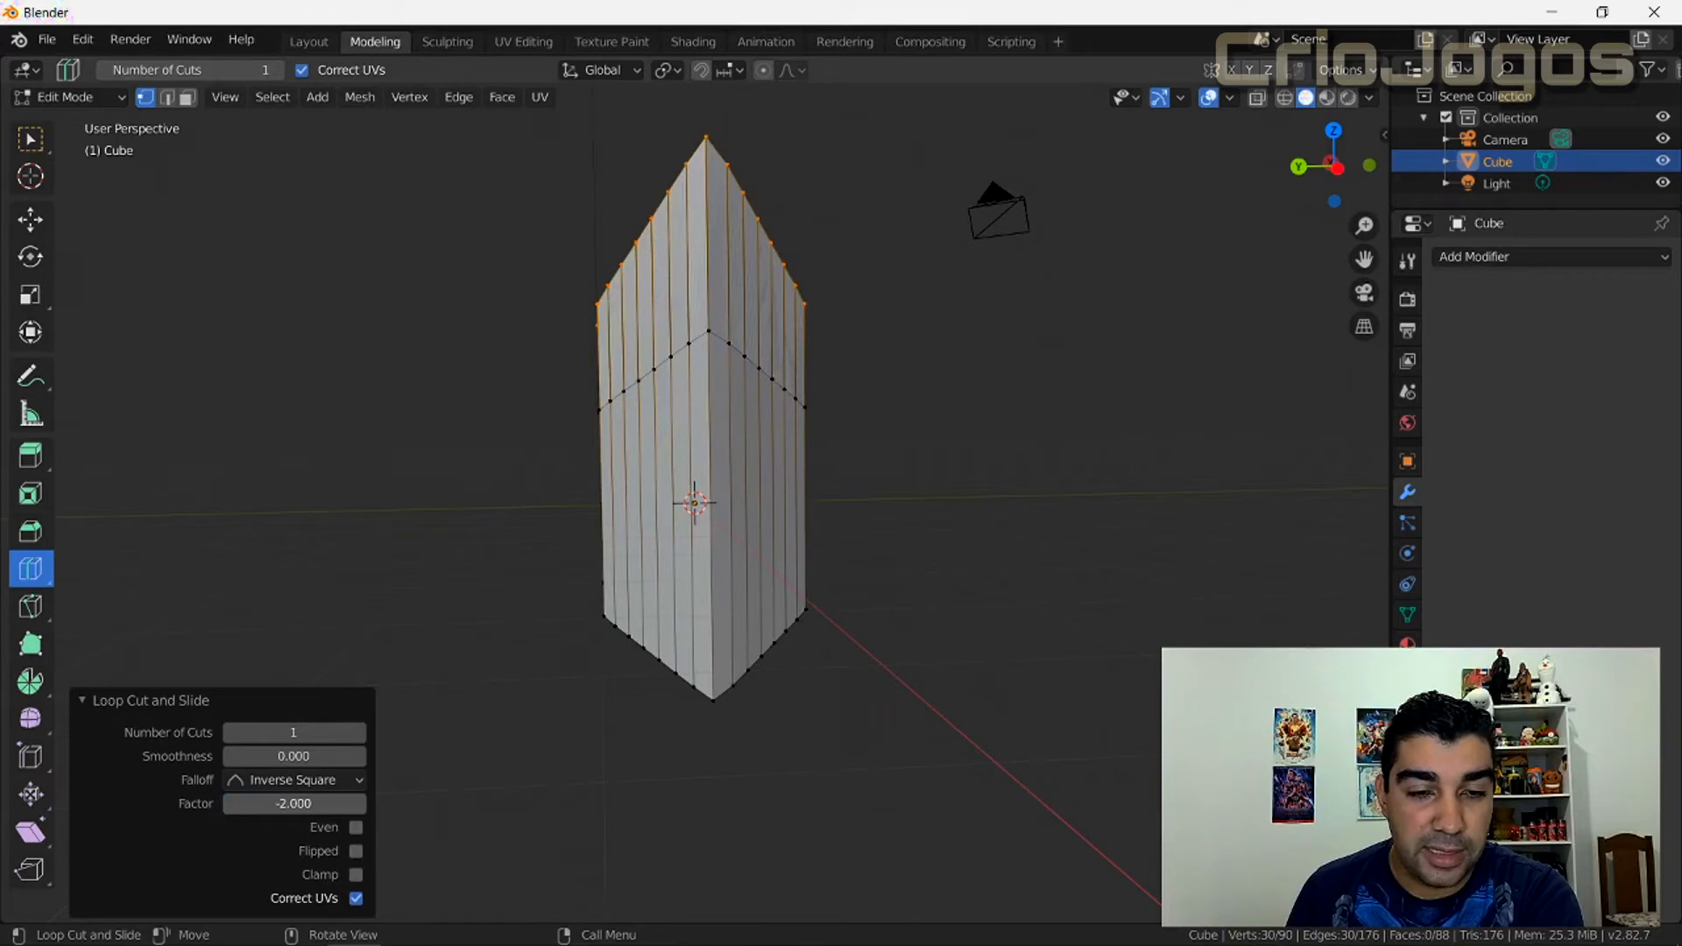
middle_click_drag(473, 295, 497, 475)
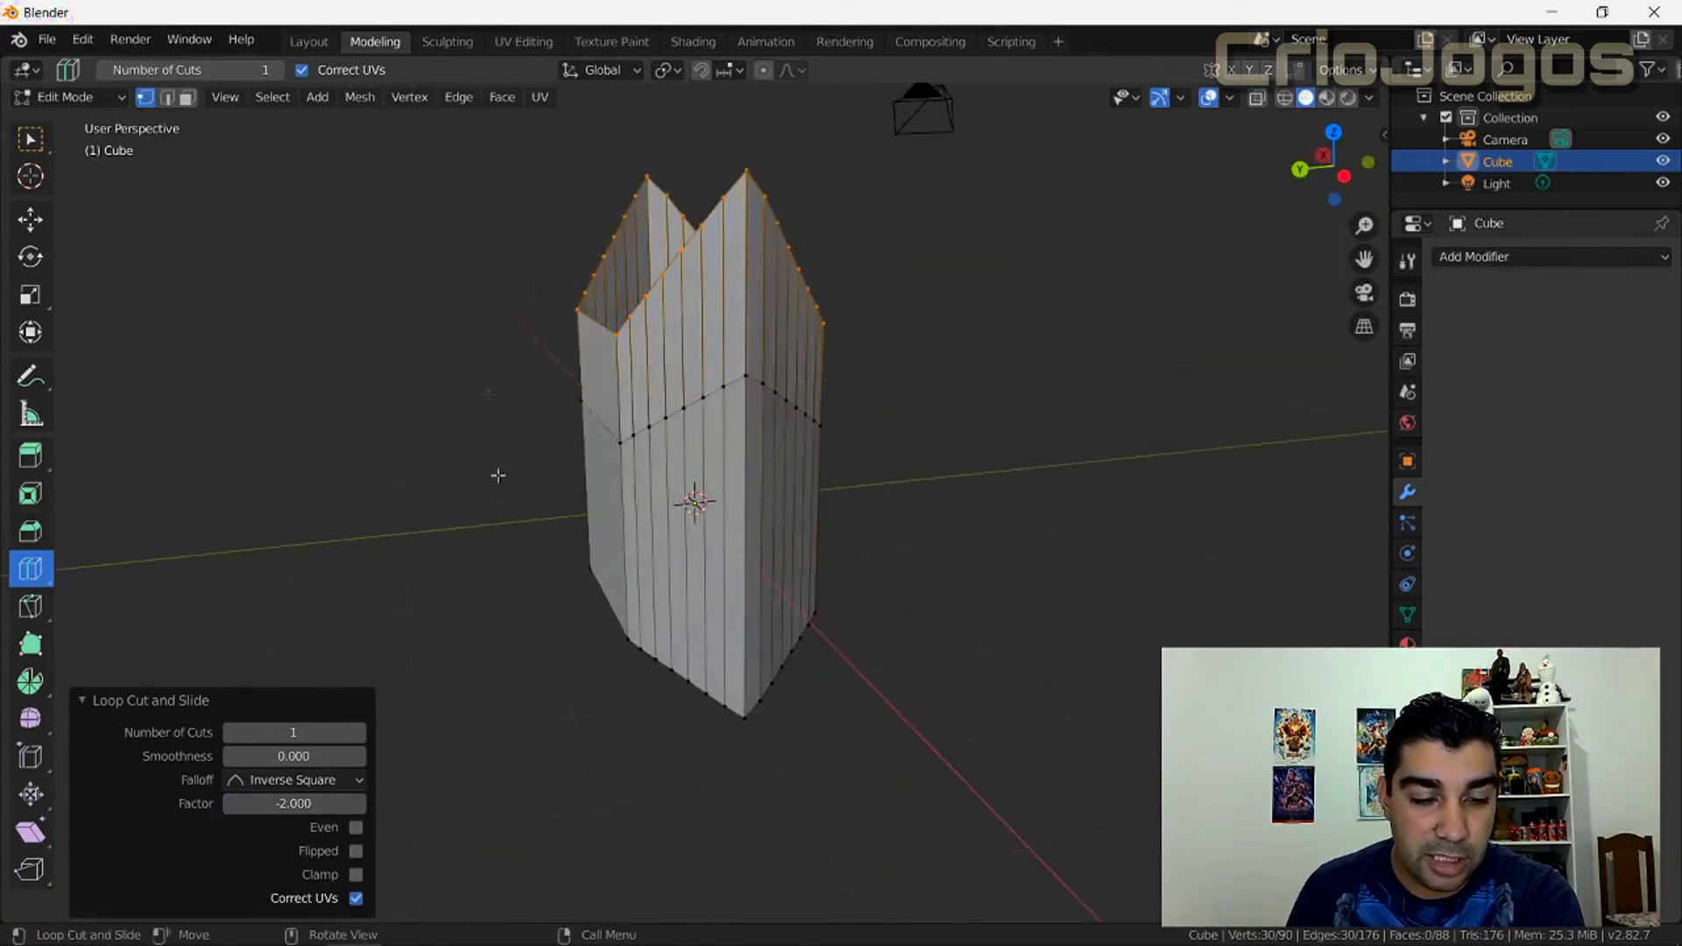
Step: Re-enable Clamp and set the loop cut's factor to -0.891
left_click(356, 874)
middle_click_drag(378, 544, 297, 552)
scroll(273, 484, "up", 4)
middle_click_drag(273, 484, 329, 579)
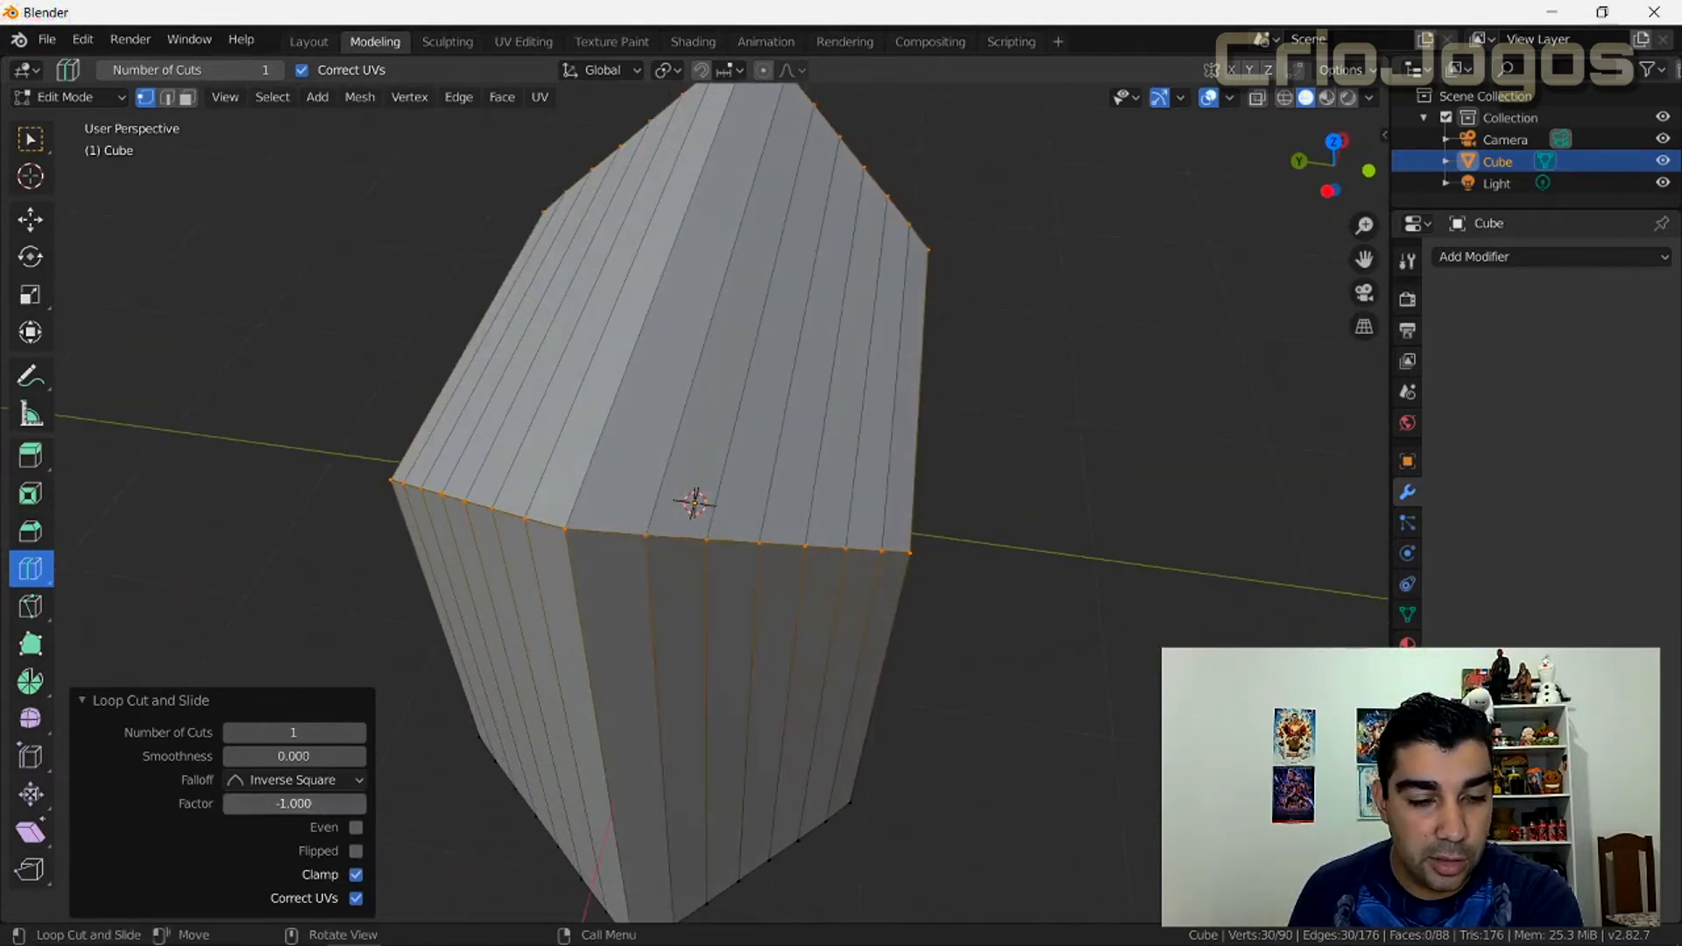
left_click_drag(294, 804, 306, 803)
middle_click_drag(294, 629, 316, 571)
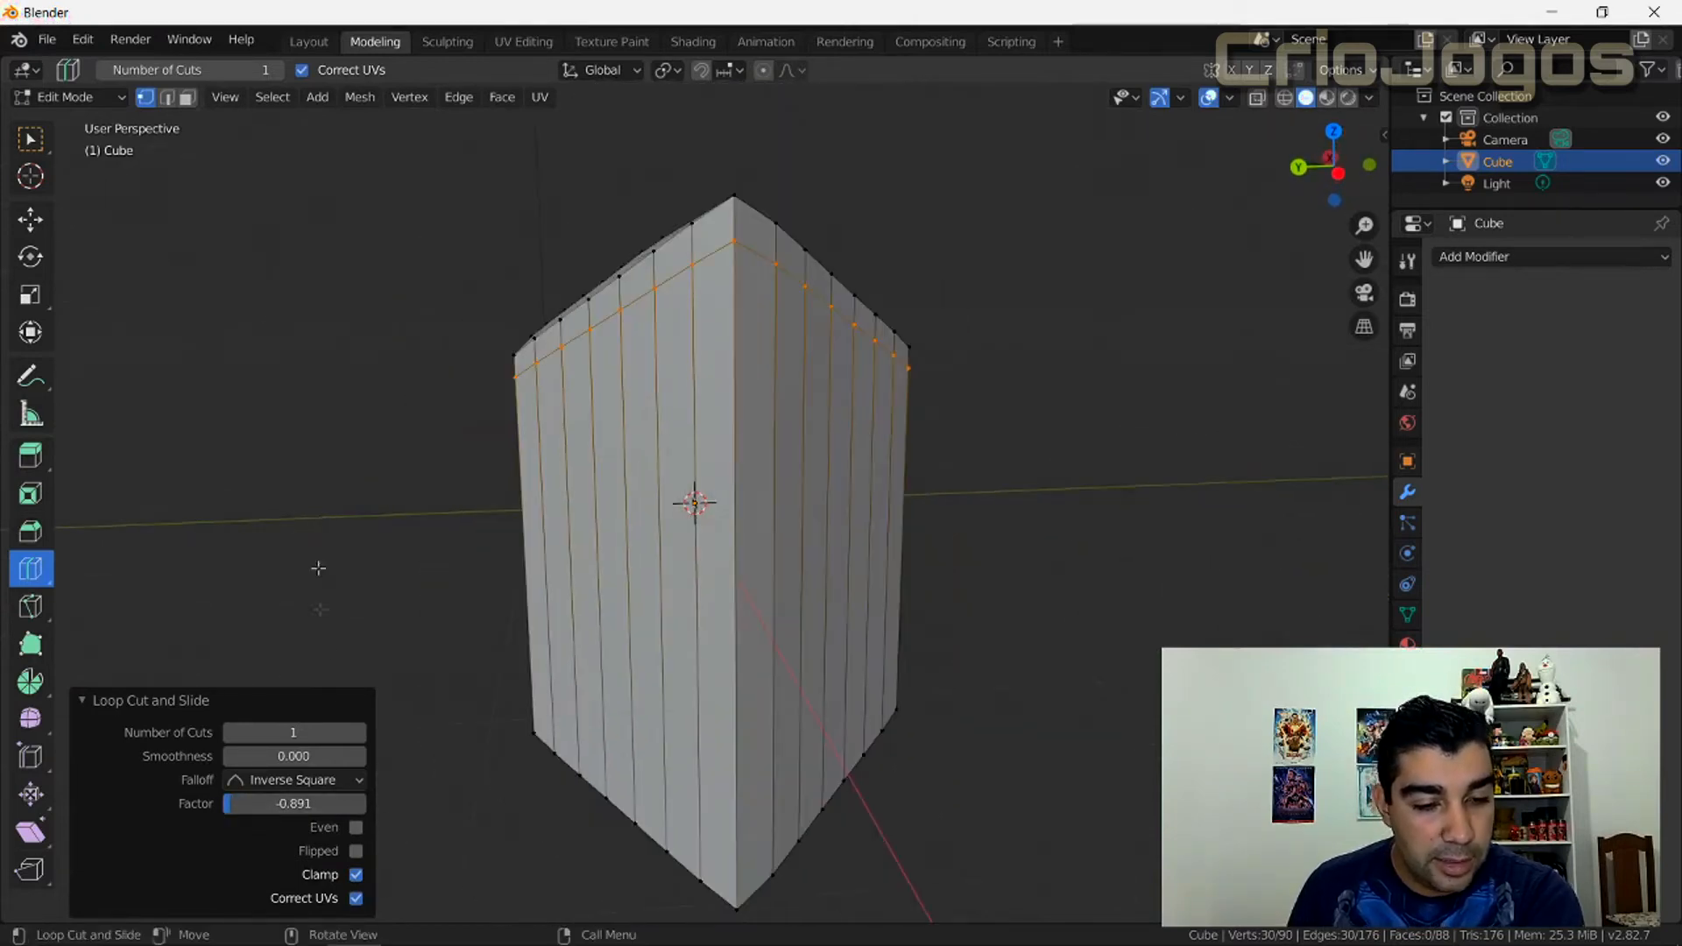
Step: Toggle Correct UVs off and back on, and set the loop cut's factor to 0.079
left_click(355, 900)
left_click(359, 899)
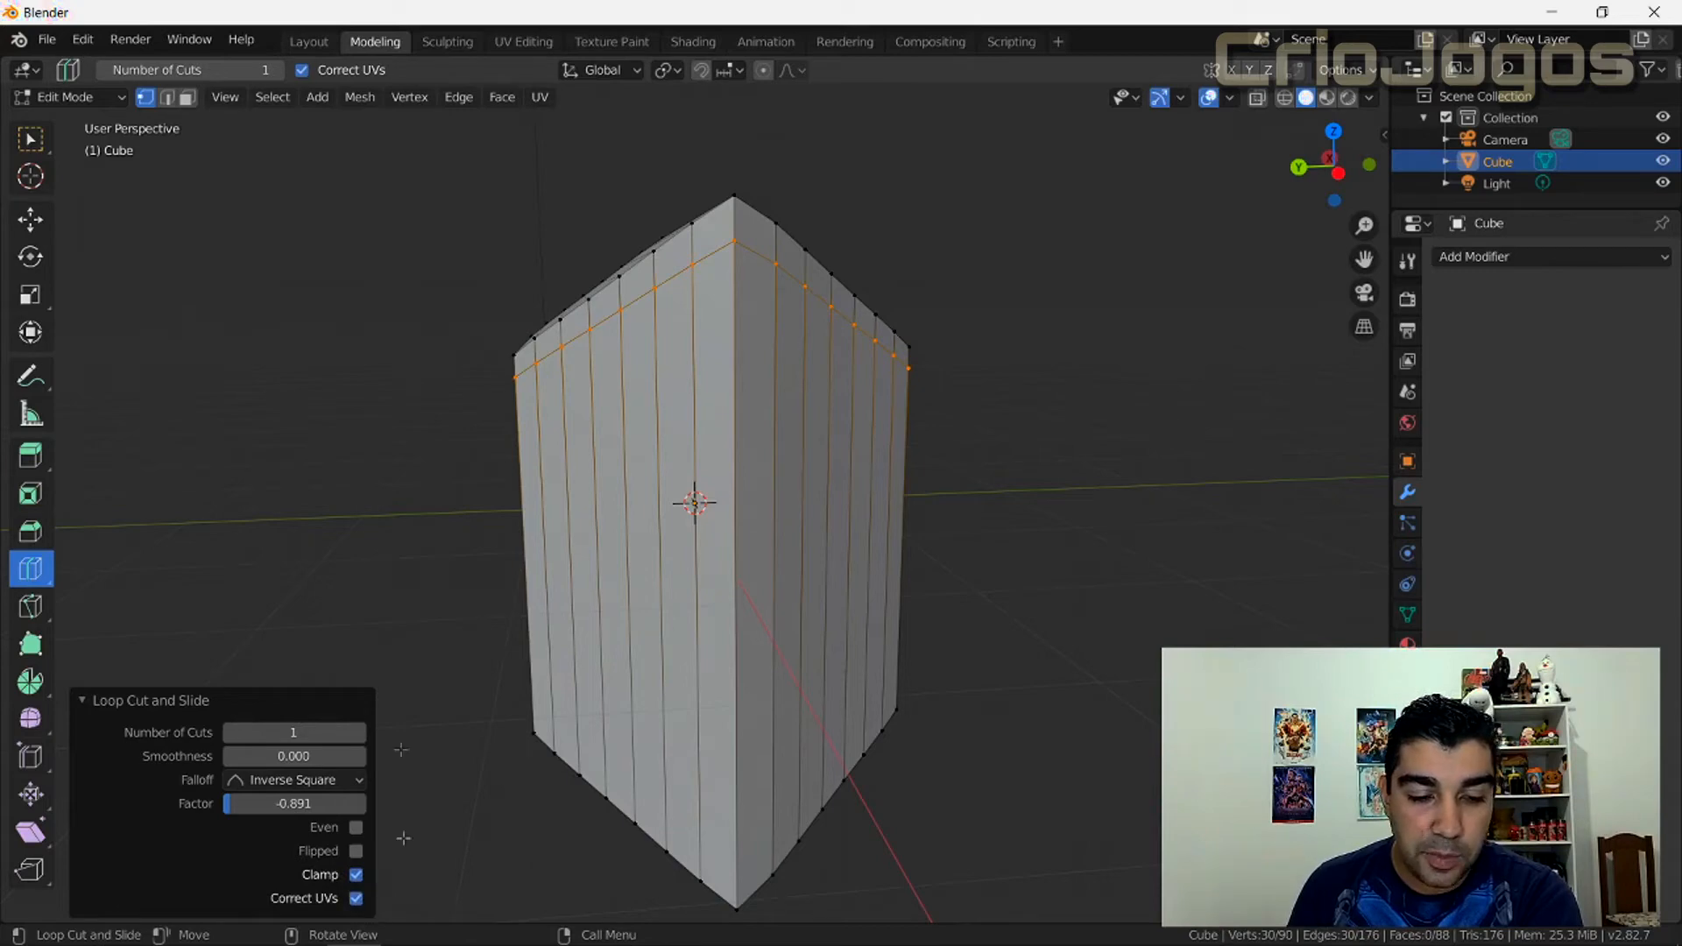
middle_click_drag(318, 460, 407, 457)
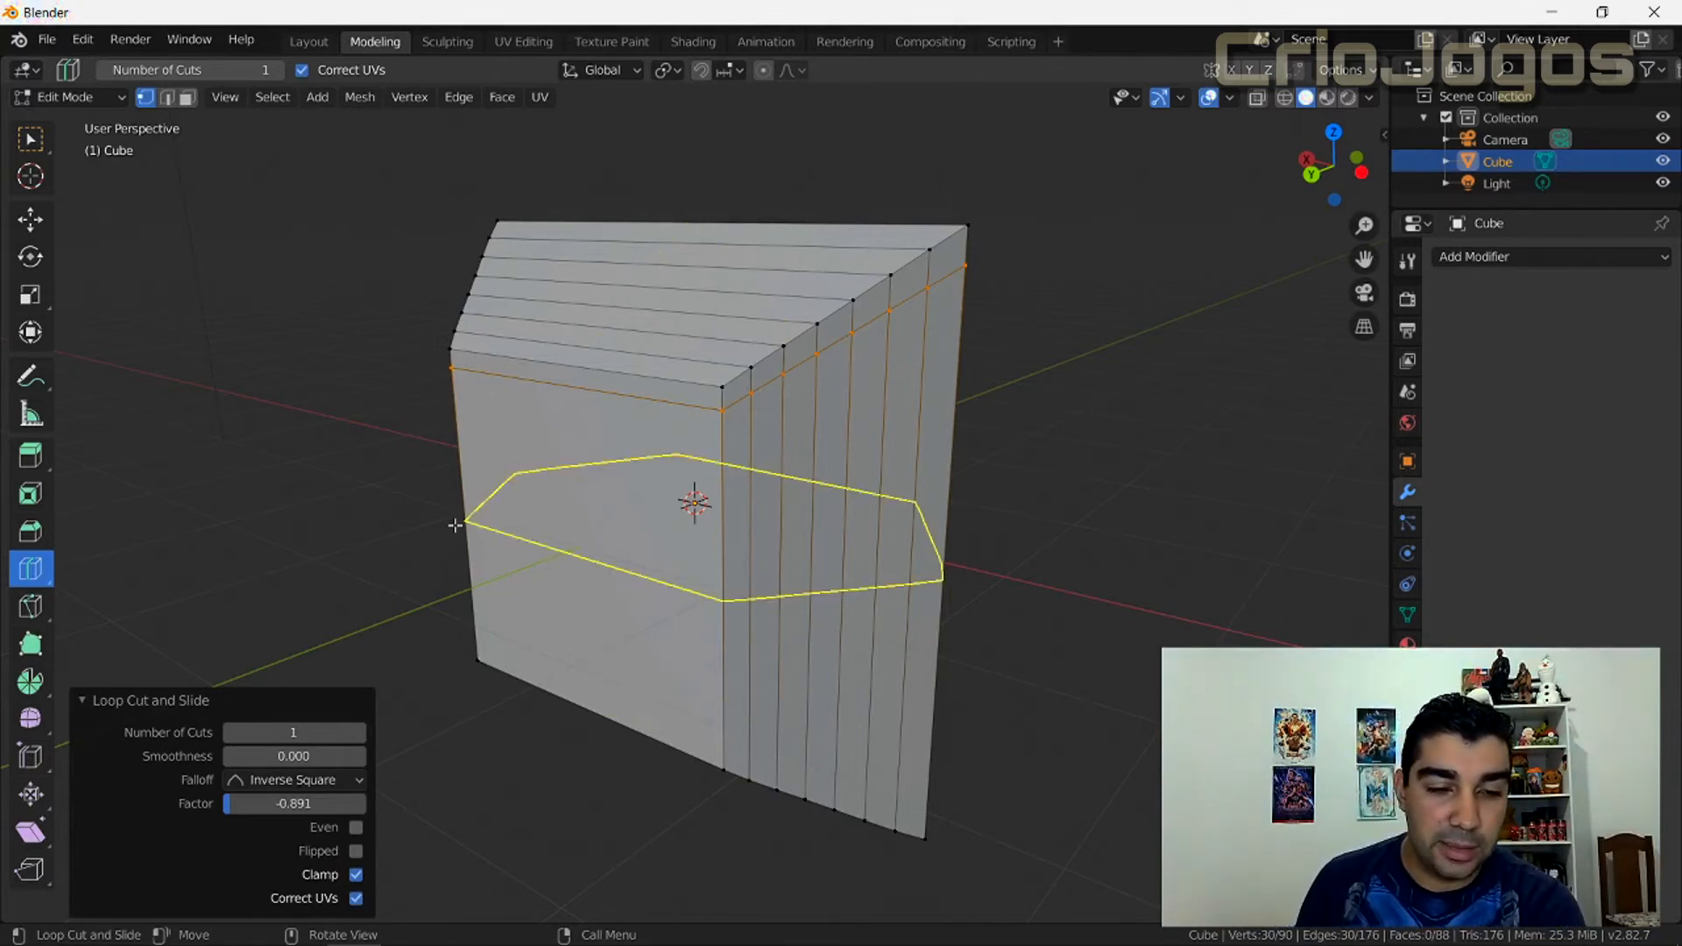
left_click_drag(326, 803, 393, 804)
middle_click_drag(647, 854, 626, 817)
scroll(1070, 649, "down", 3)
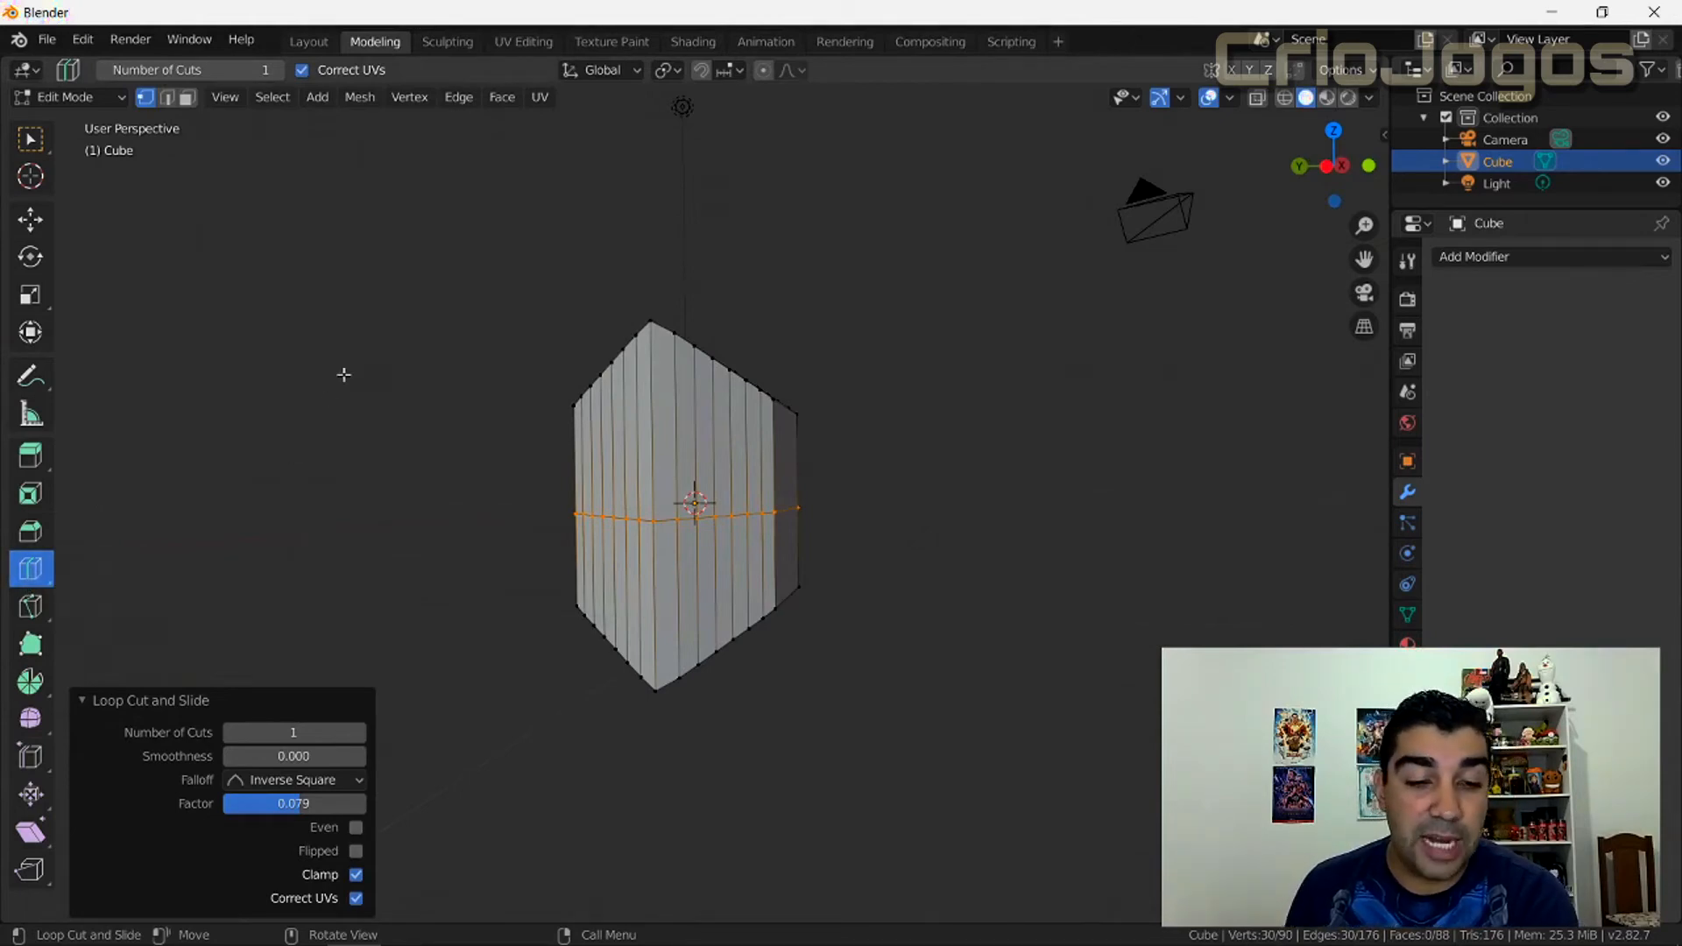
middle_click_drag(342, 526, 424, 535)
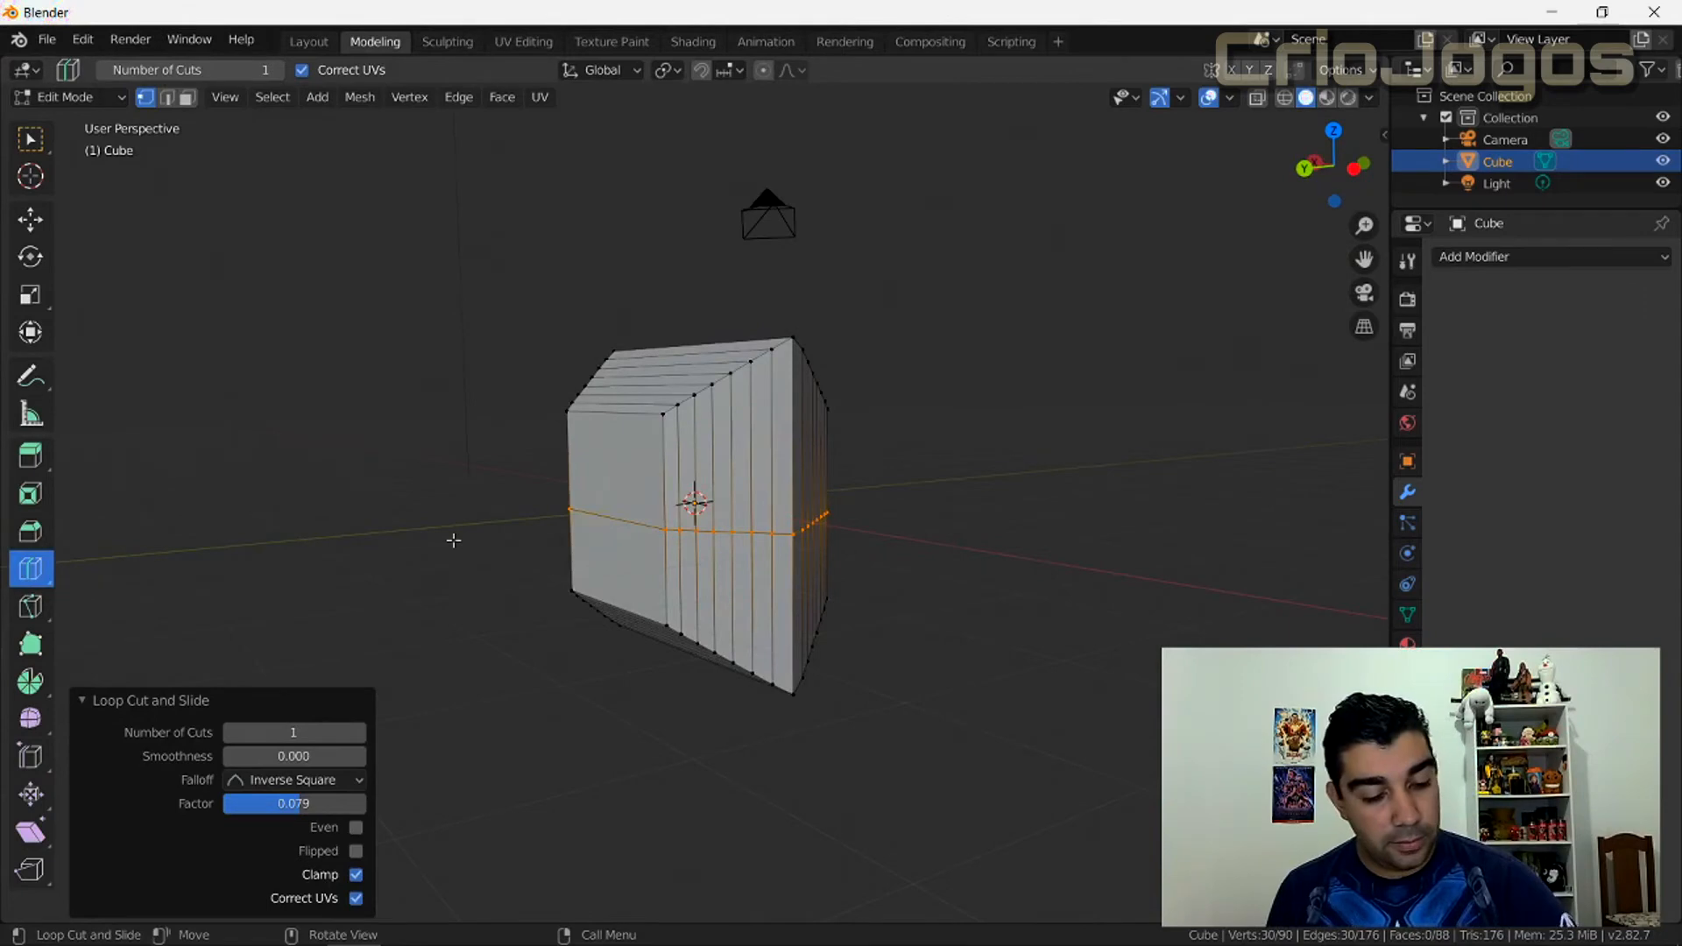
Step: Undo all the loop cuts back to the plain cube and return to Edit Mode
key("ctrl+z")
key("ctrl+z")
key("ctrl+z")
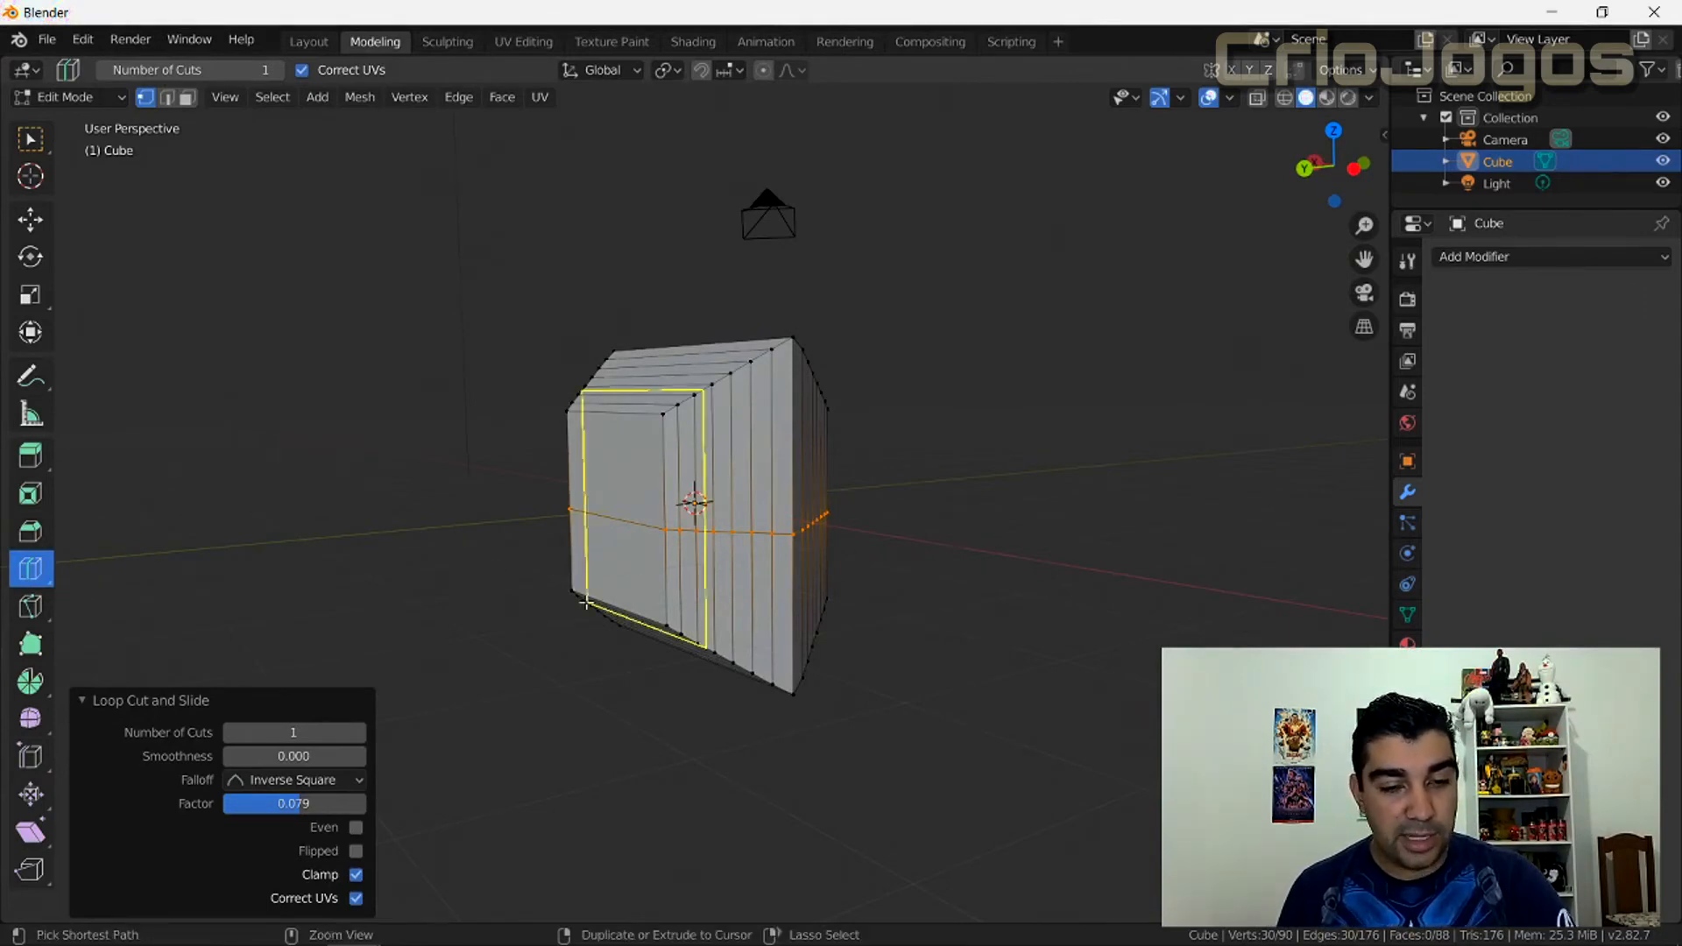
key("Tab")
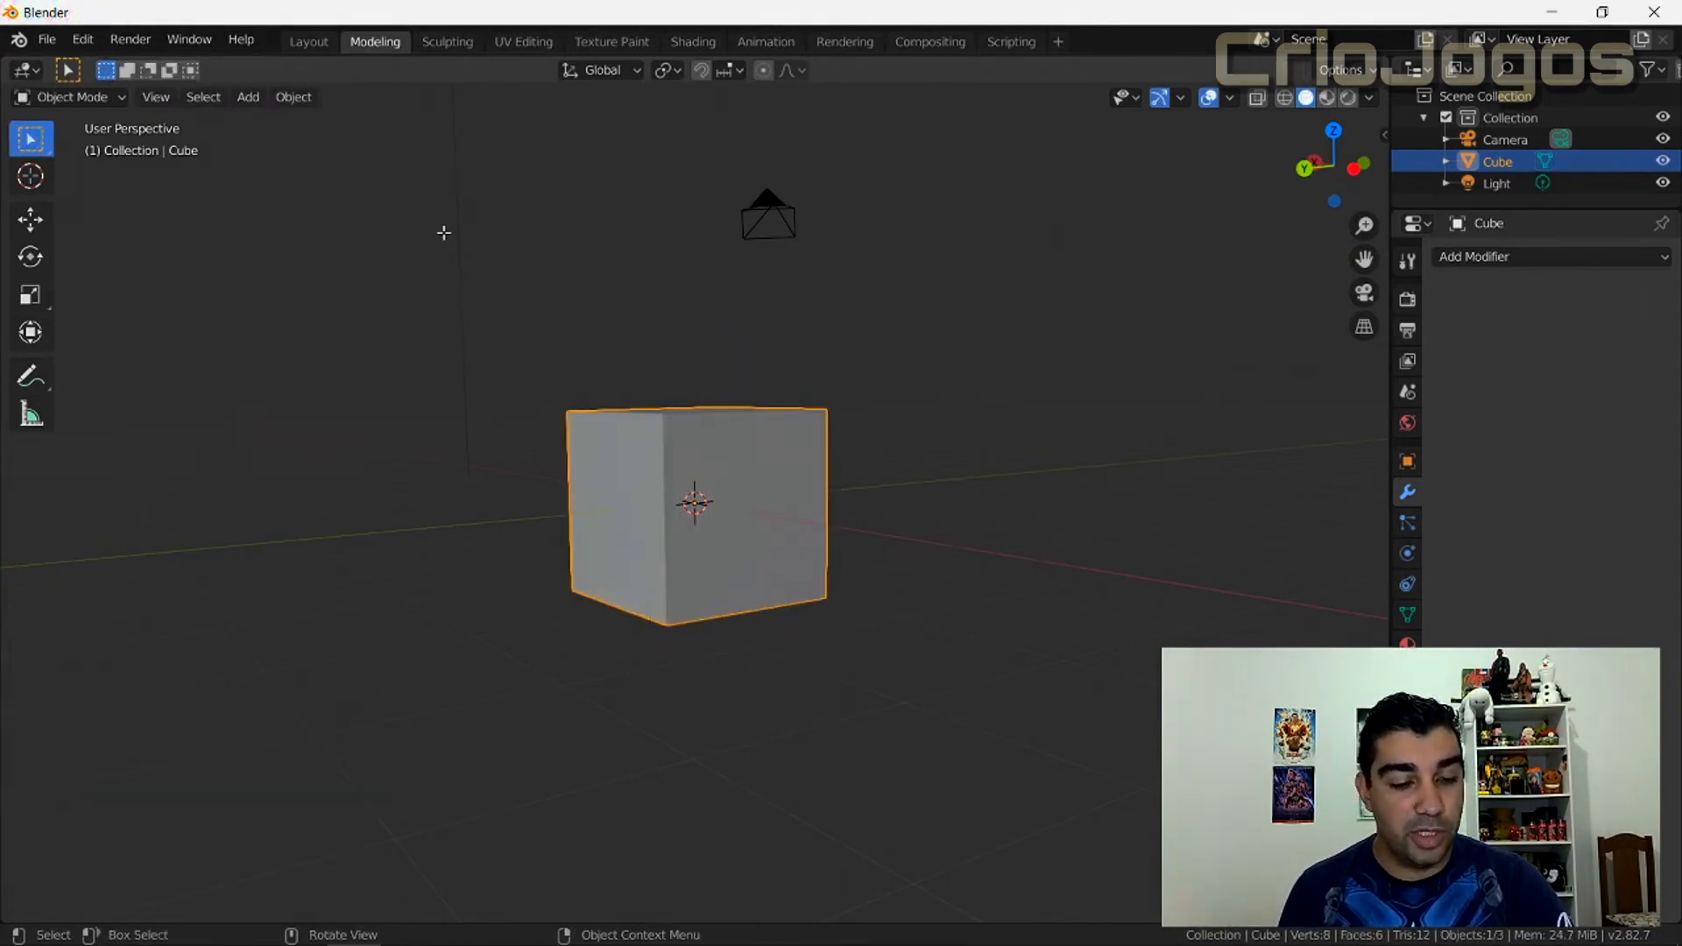
key("Tab")
Step: Switch to the Select Box tool and deselect the whole cube
middle_click_drag(973, 589, 3, 454)
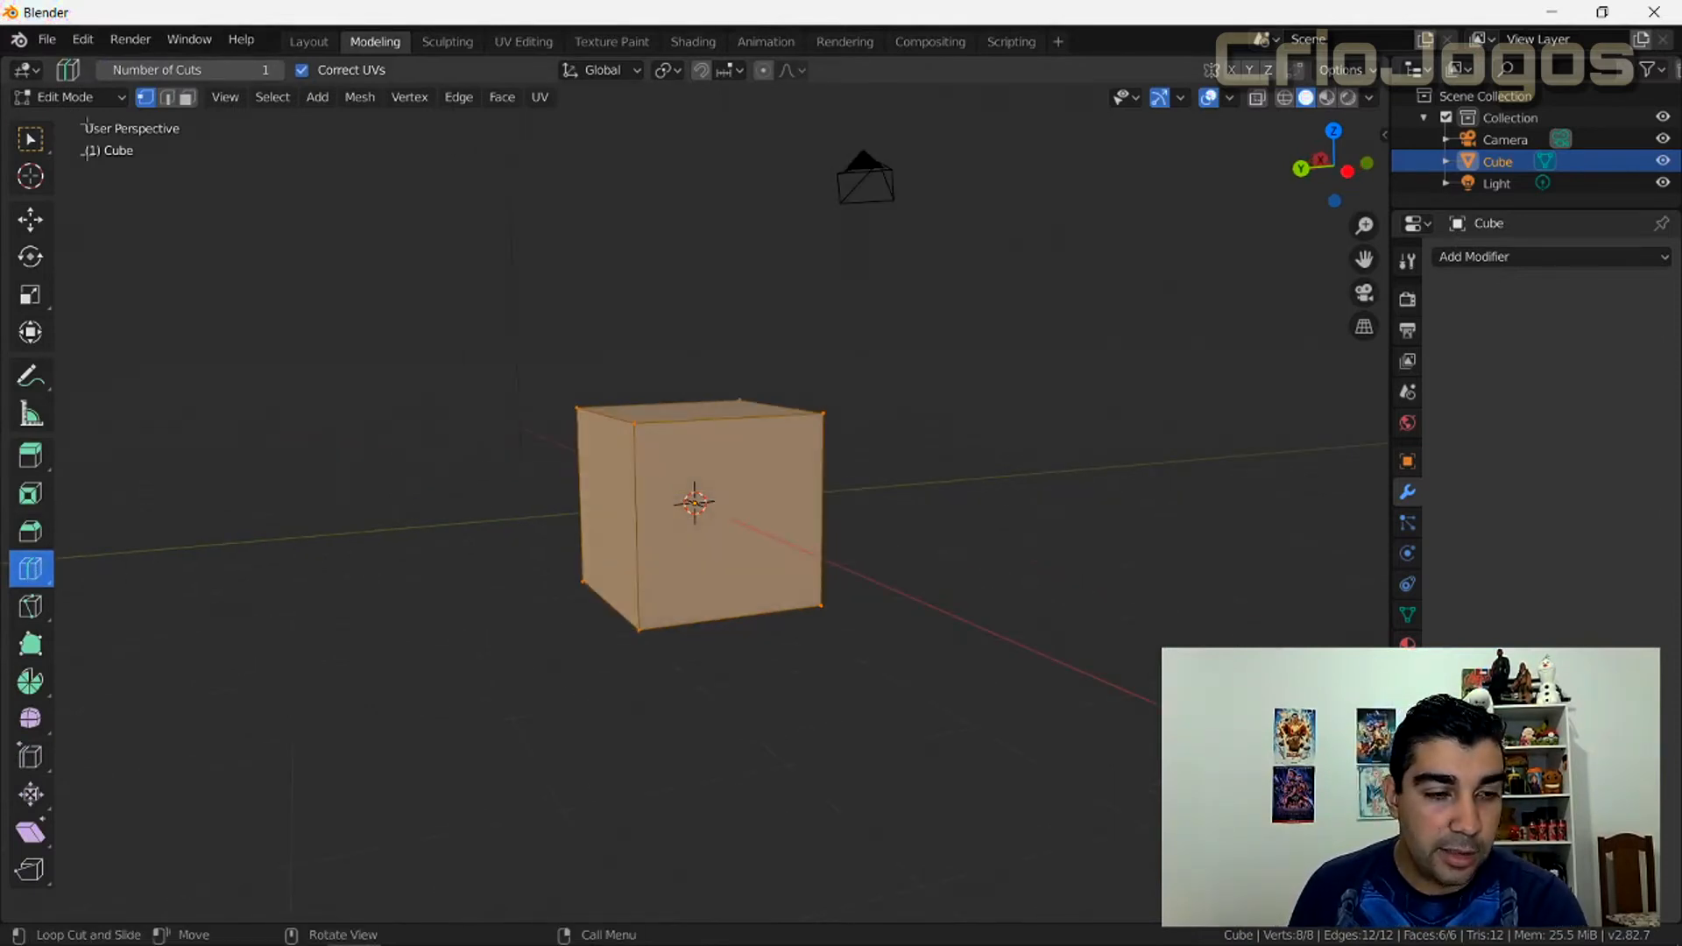
left_click(29, 141)
left_click(495, 343)
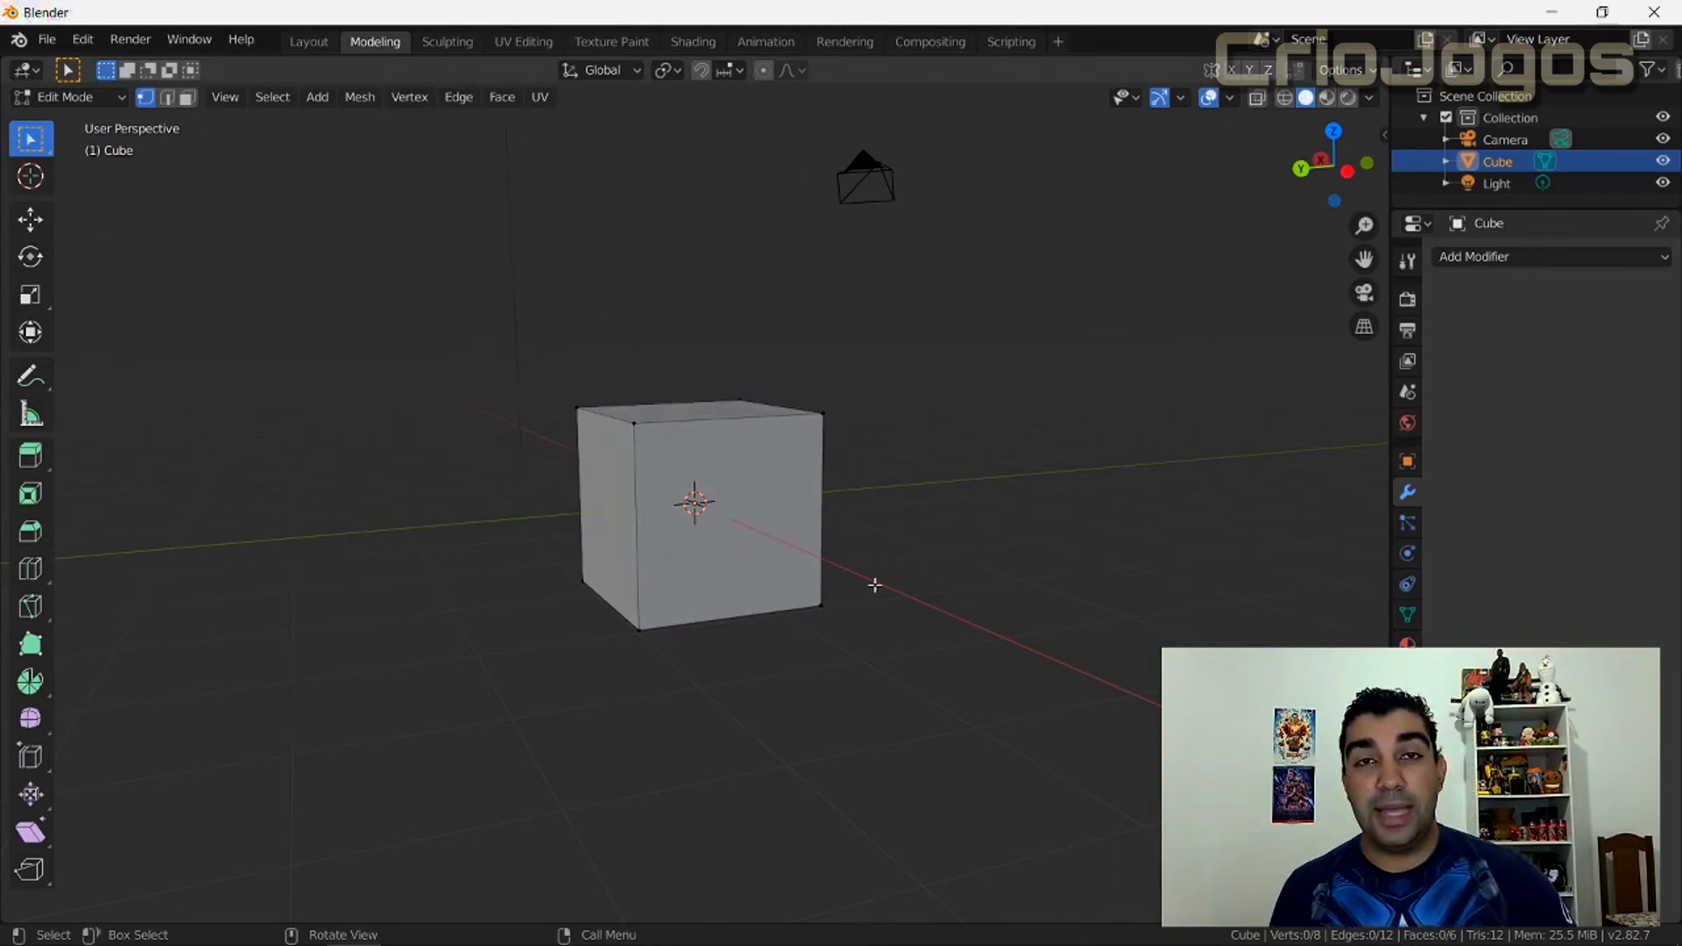
Step: Preview a loop cut on the cube and repeatedly raise and lower its number of cuts without placing it
middle_click_drag(919, 594, 898, 612)
key("ctrl")
key("ctrl+r")
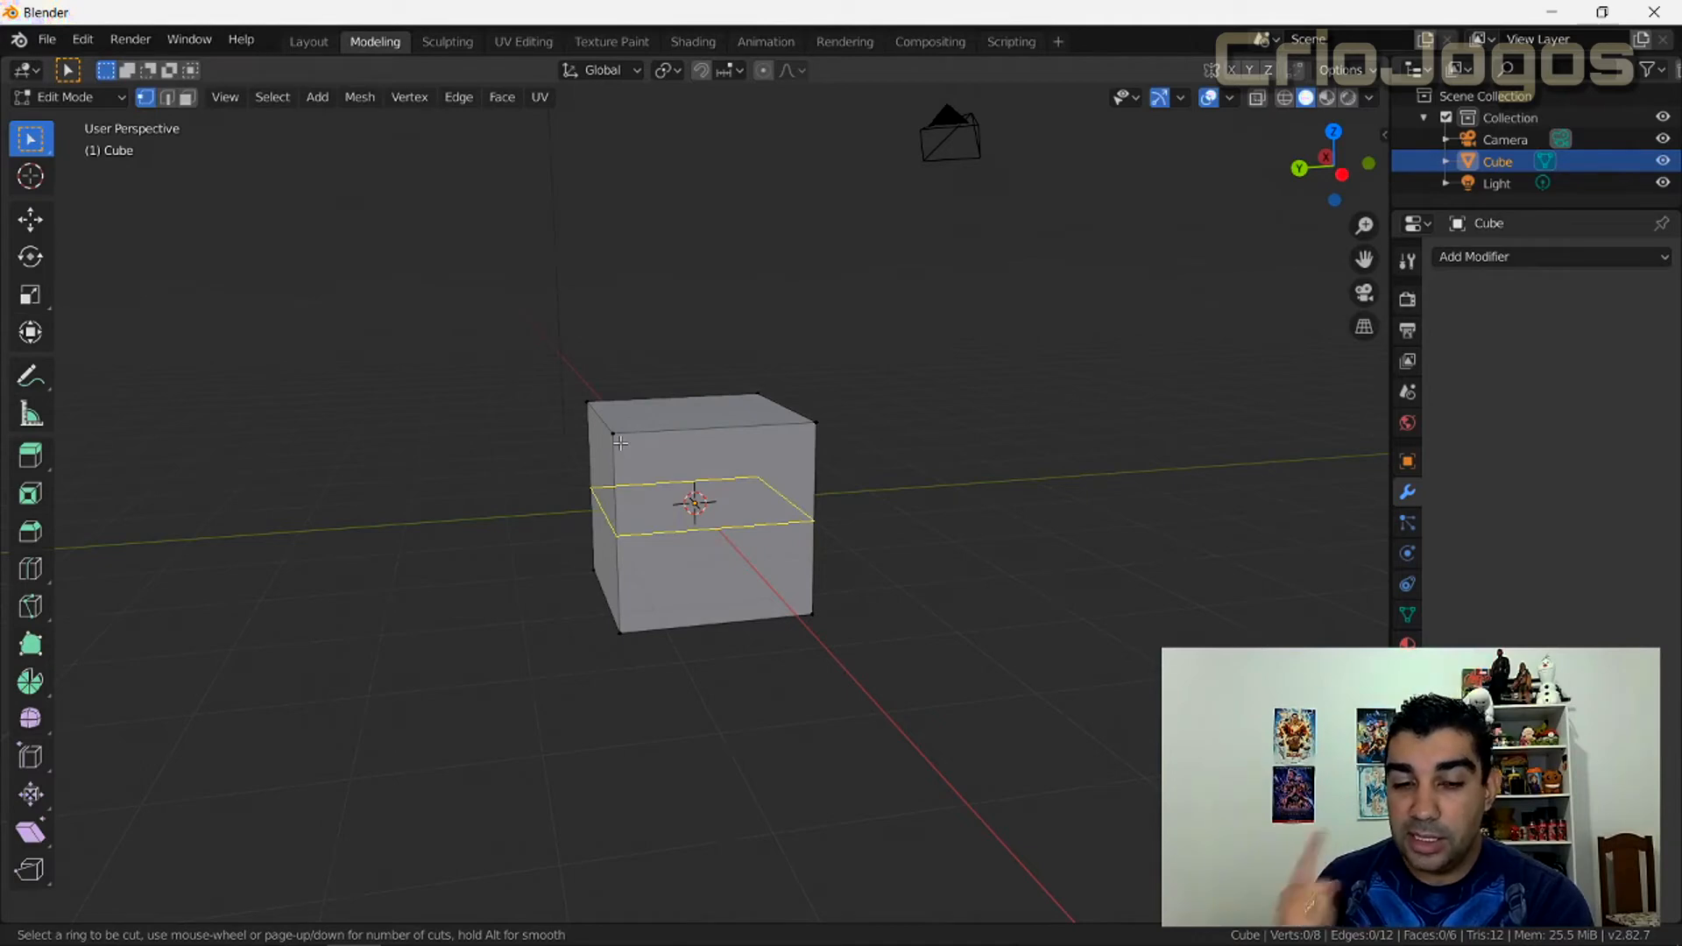
scroll(694, 447, "up", 2)
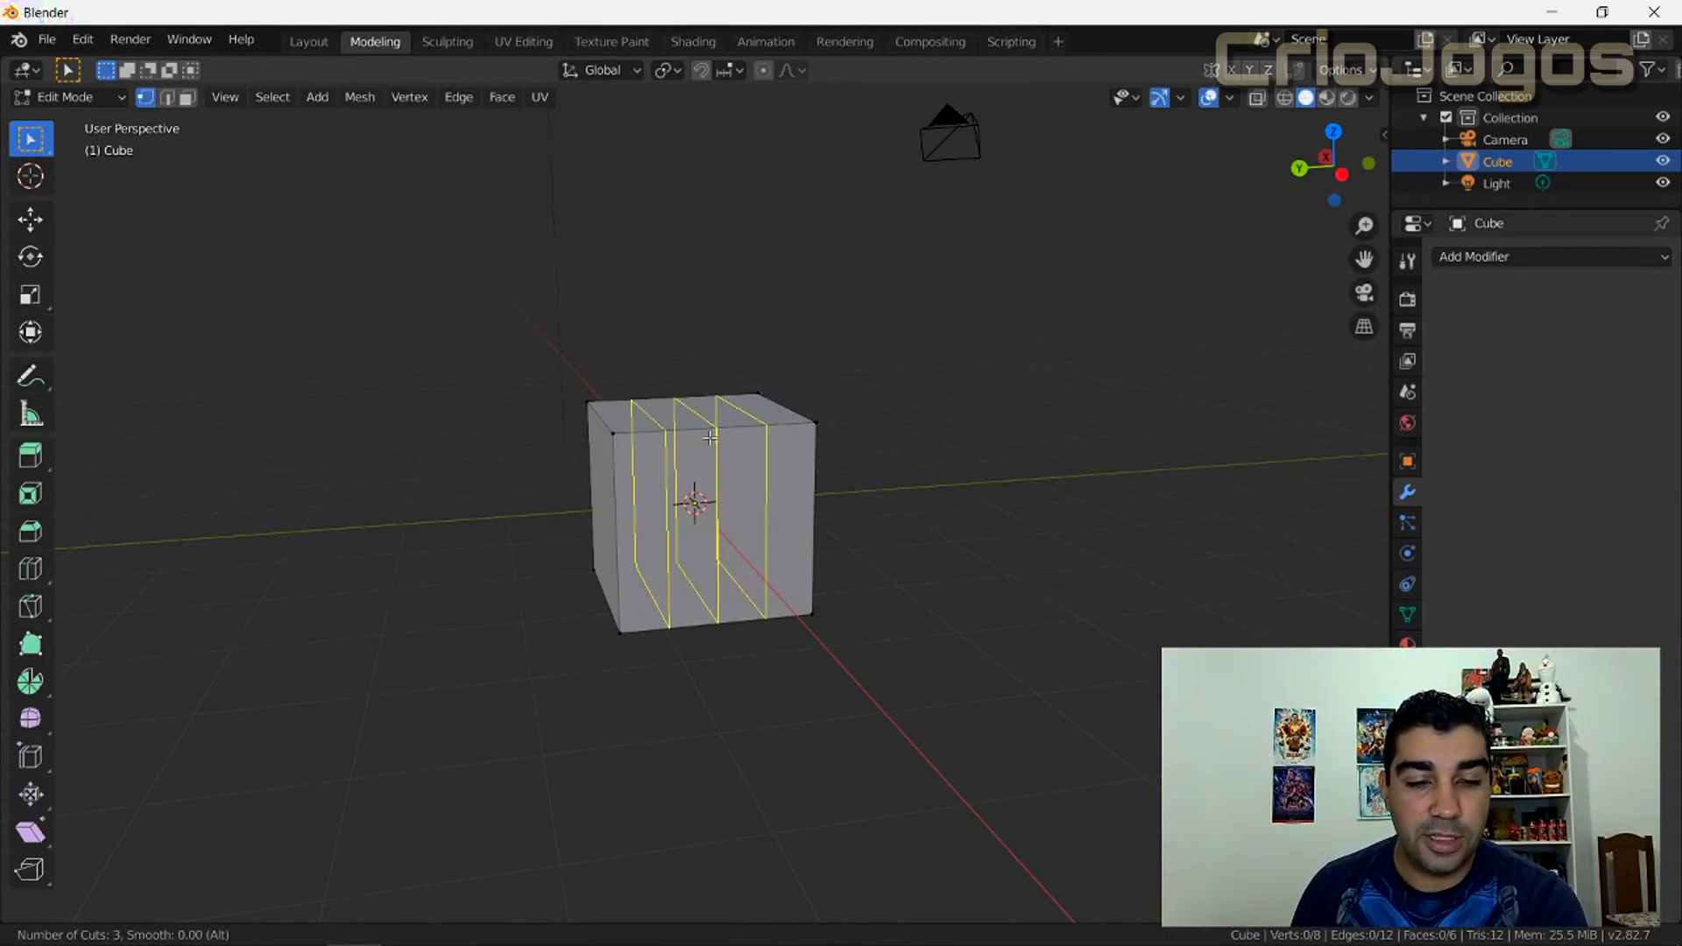
scroll(709, 437, "up", 12)
scroll(710, 437, "down", 14)
scroll(710, 437, "up", 15)
scroll(709, 438, "down", 15)
scroll(710, 437, "up", 2)
Step: Add two vertical loop cuts to the cube, slid to a factor of about -0.735, and undo them
key("ctrl+r")
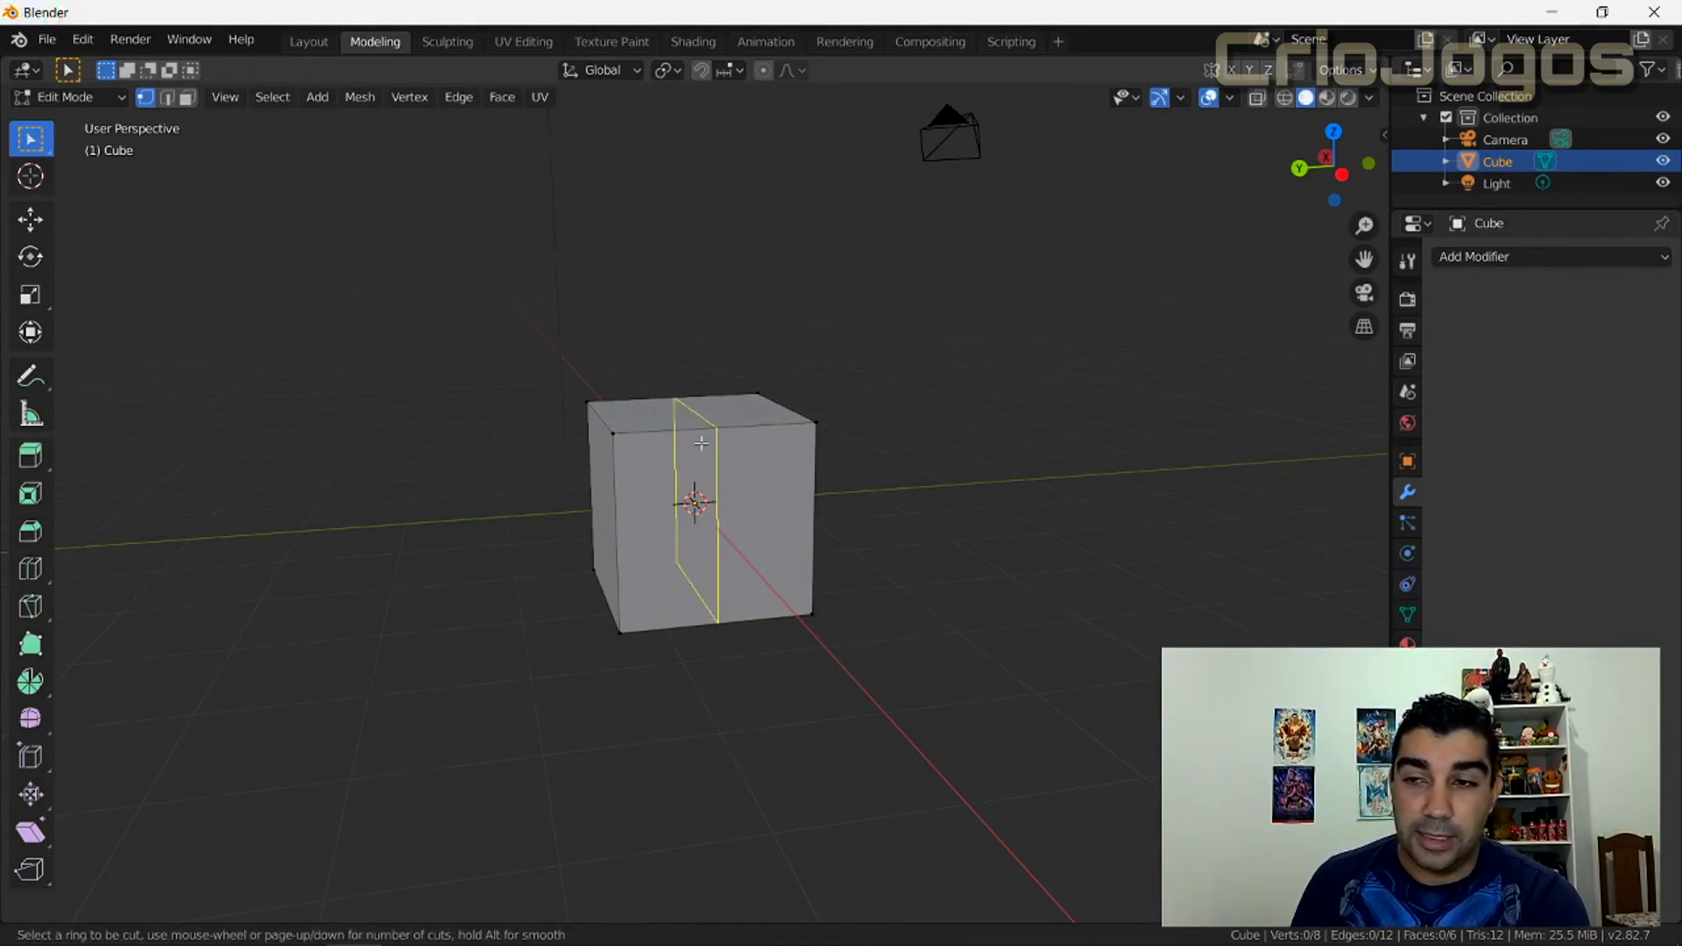
scroll(726, 447, "up", 1)
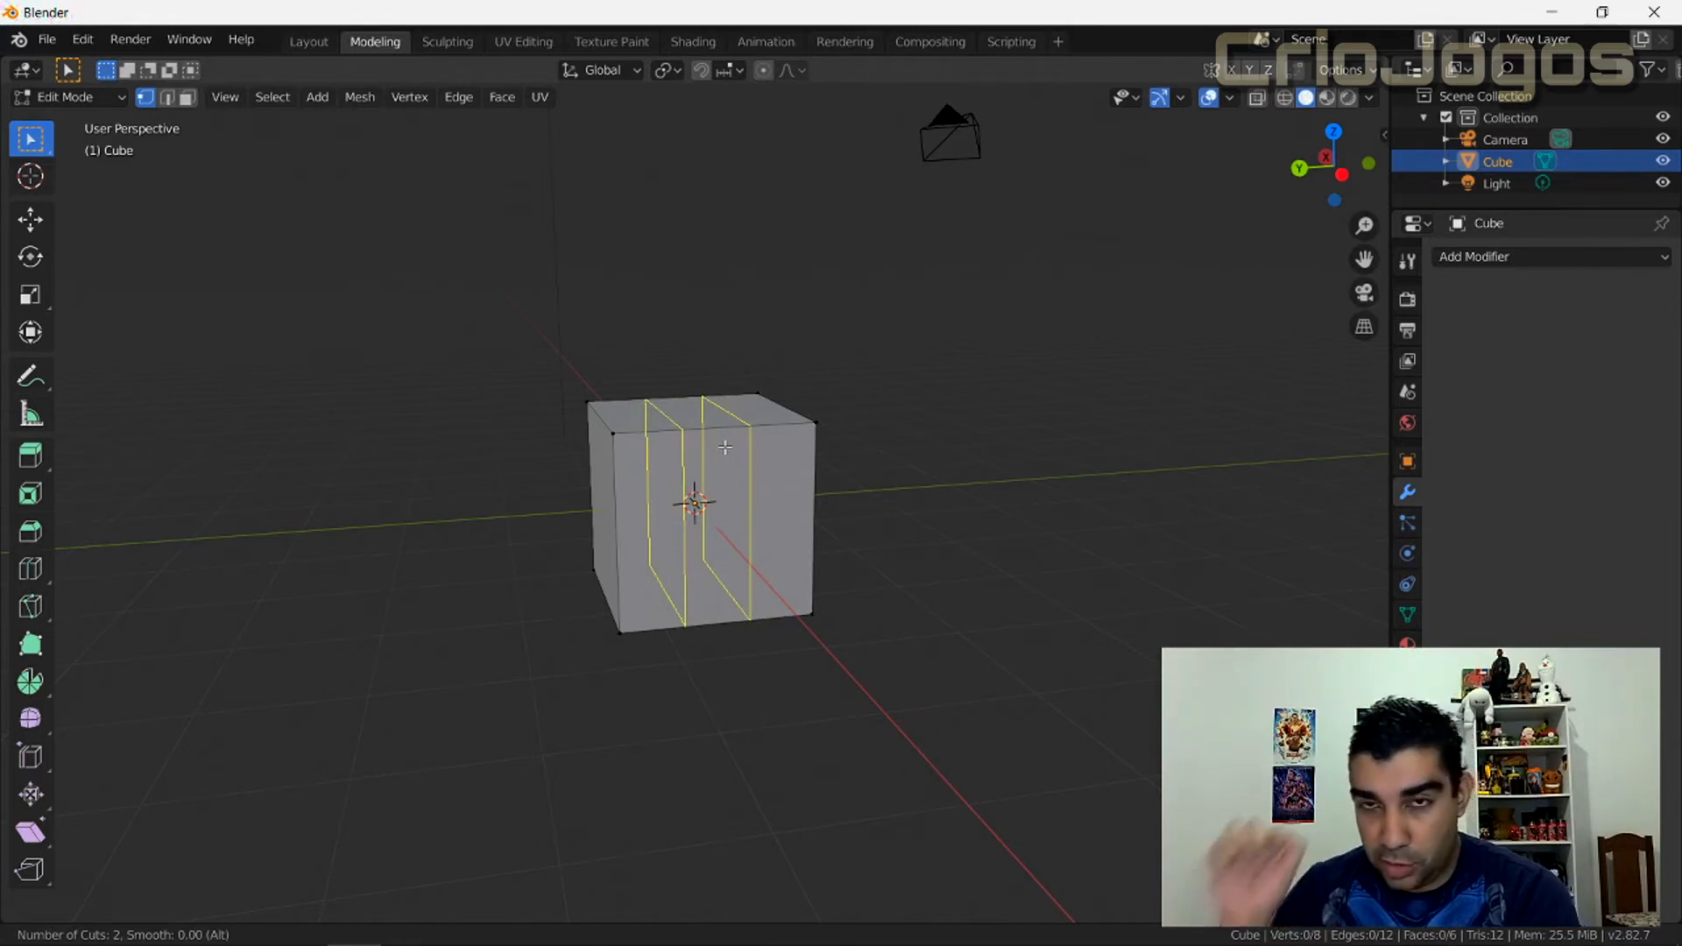
left_click(725, 448)
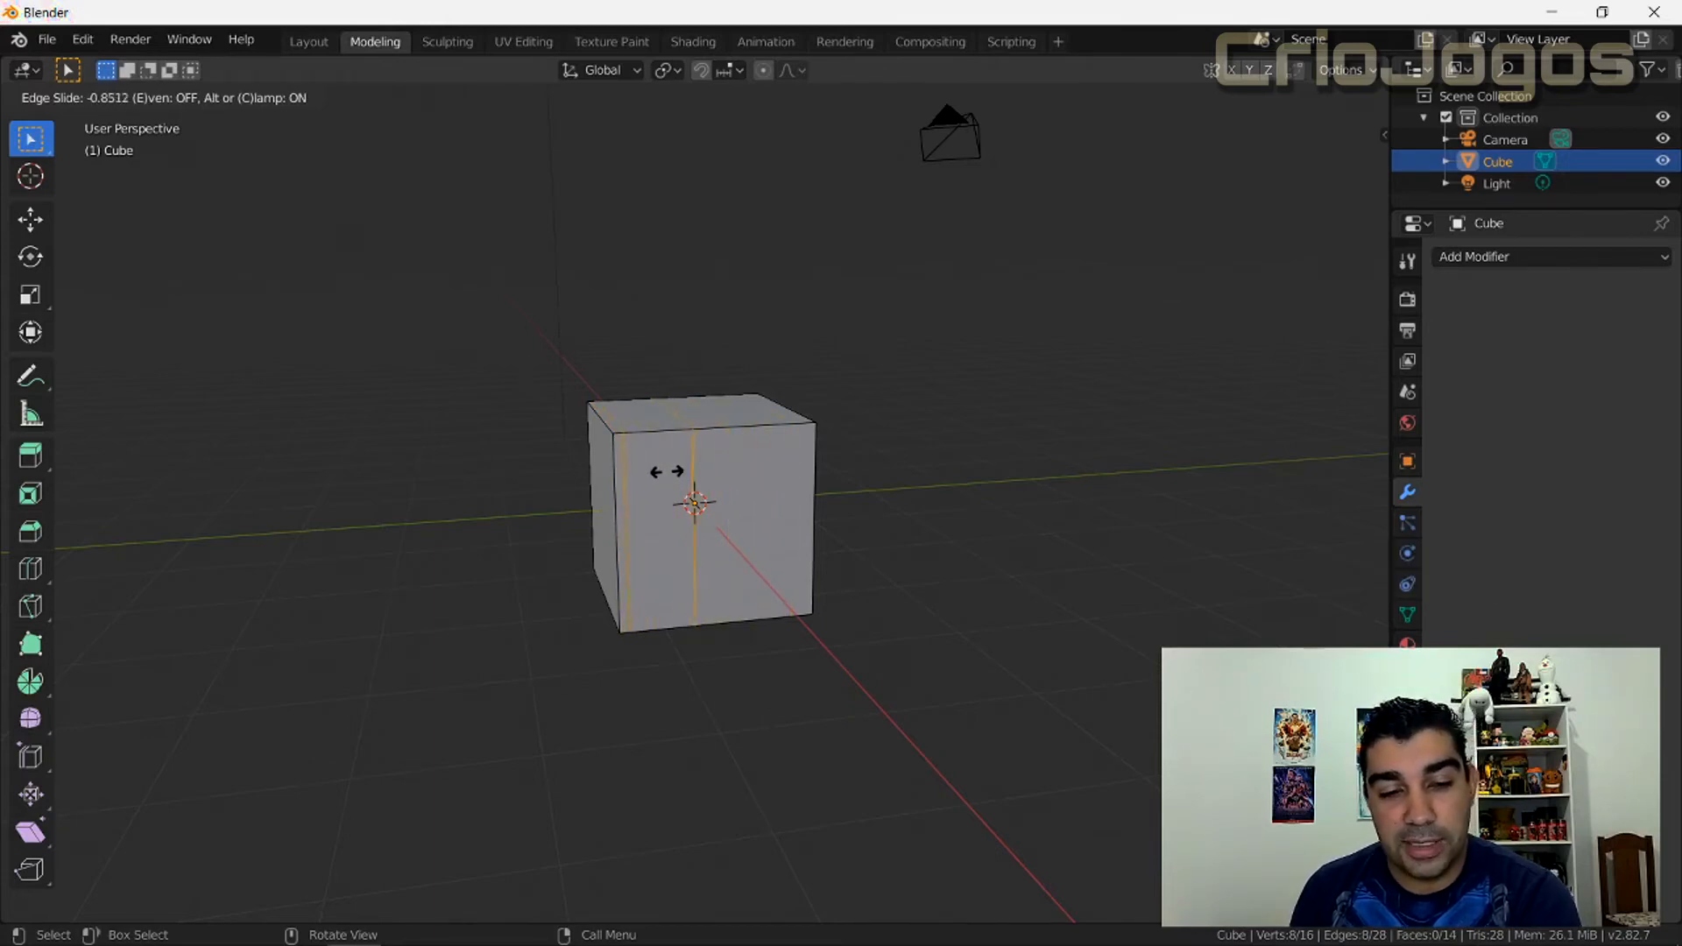
left_click(677, 472)
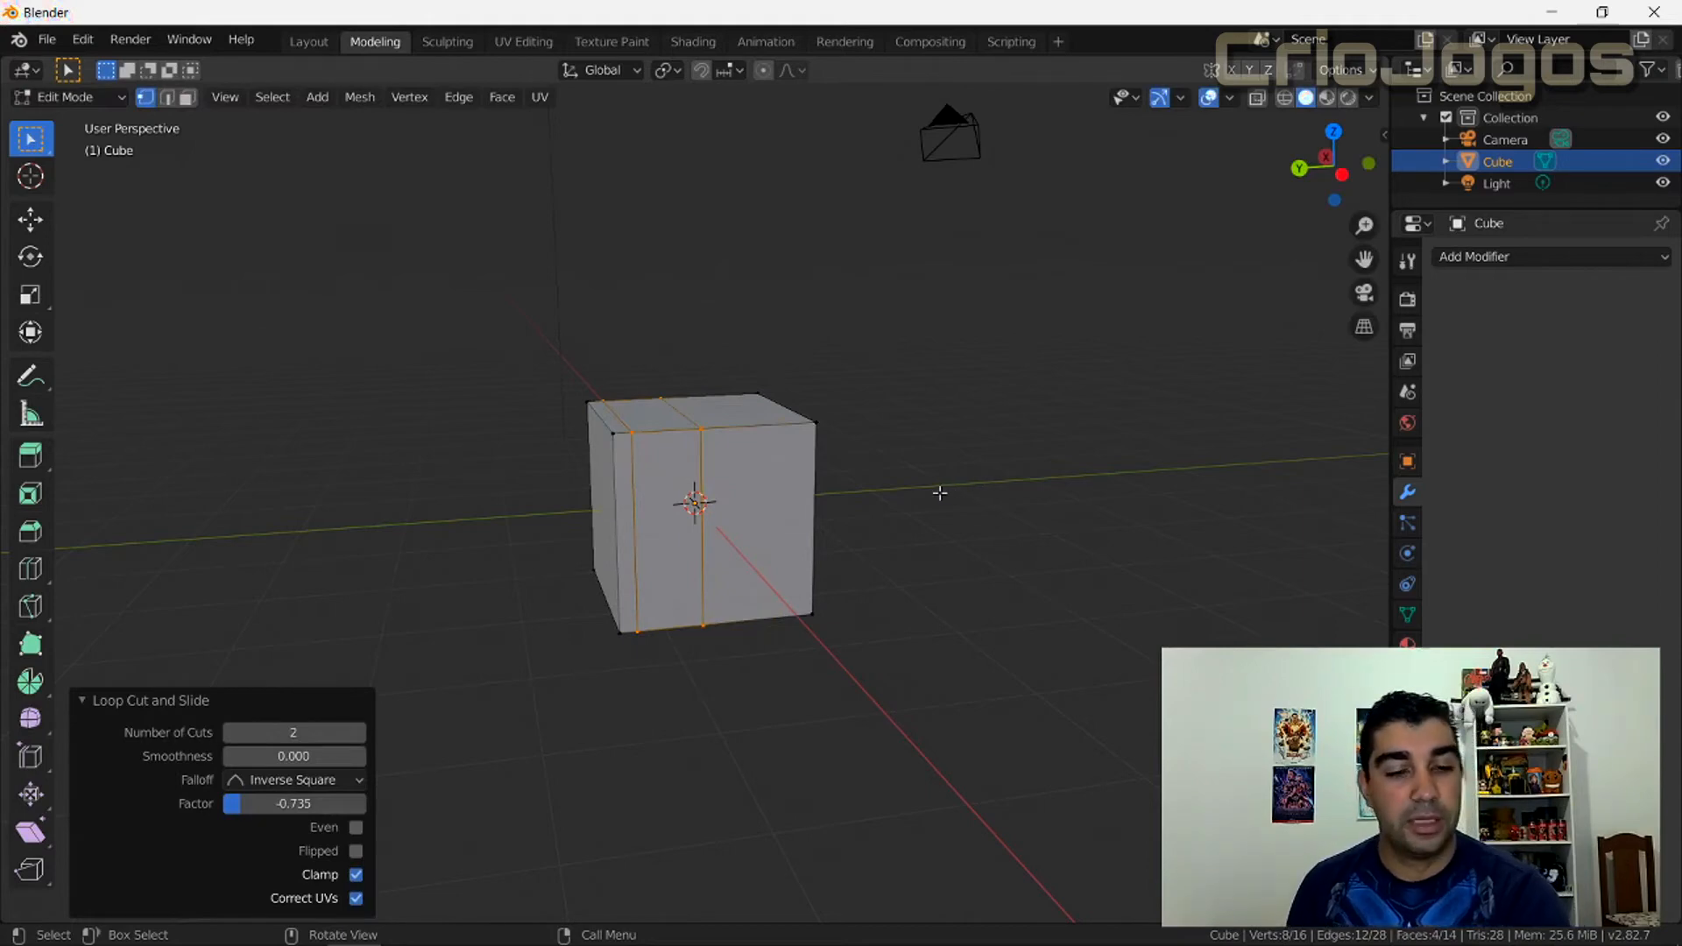
key("ctrl+z")
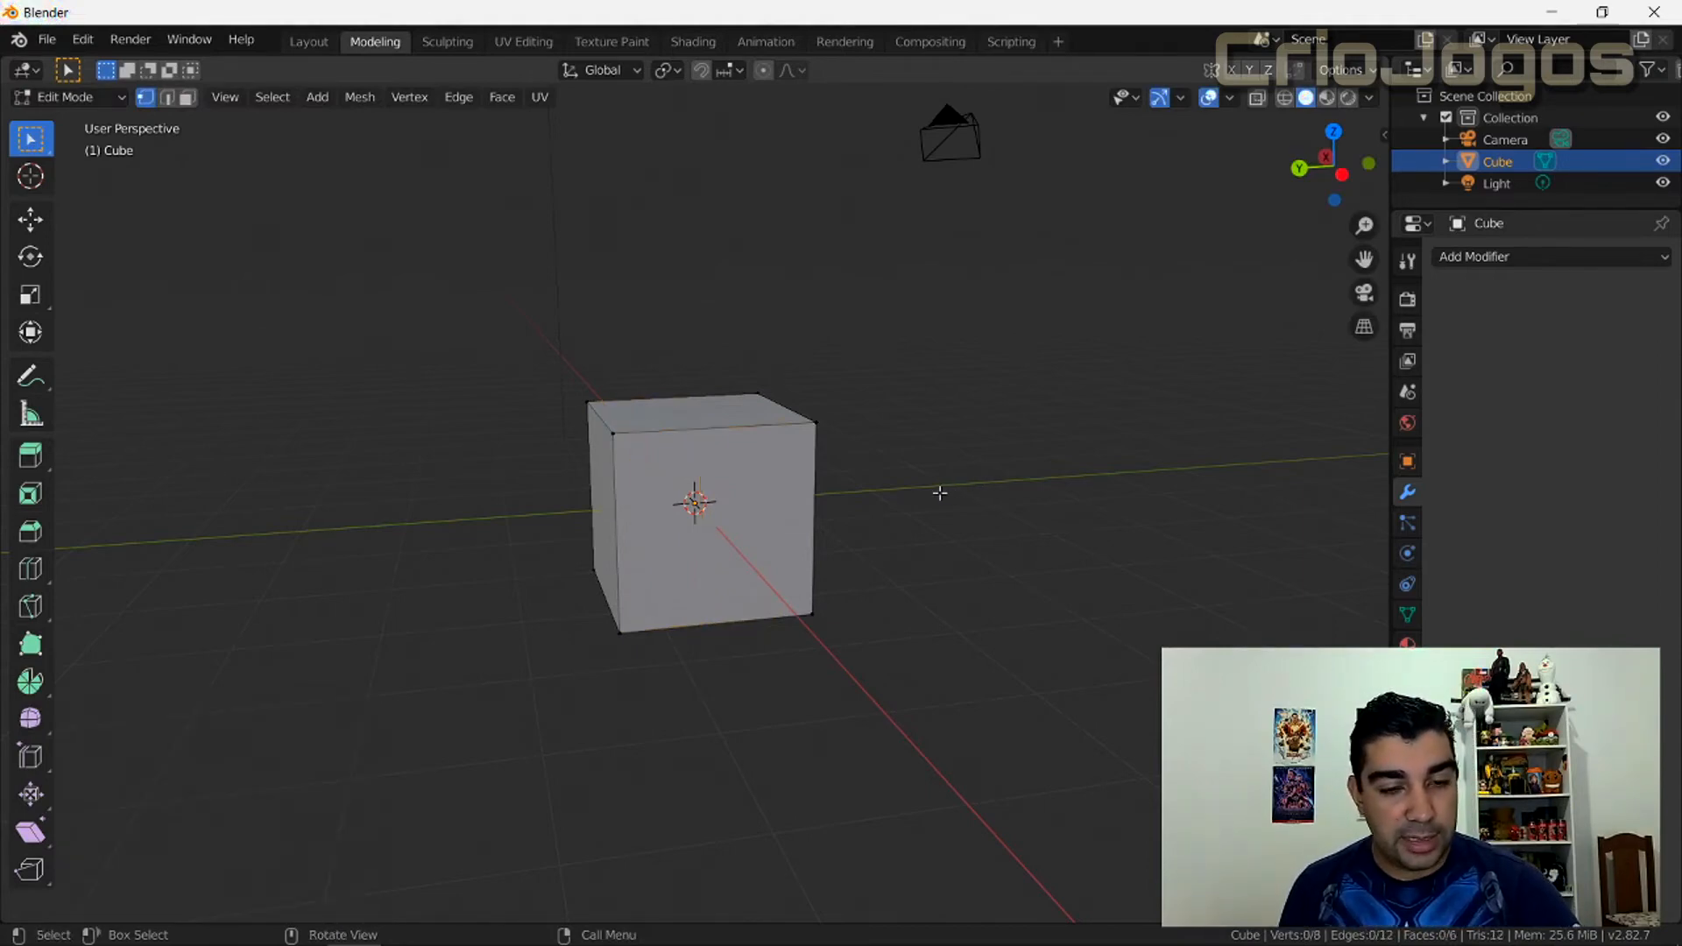
Step: Add one vertical loop cut to the cube, cancel its slide so it stays centred, and undo it
key("ctrl+r")
left_click(736, 431)
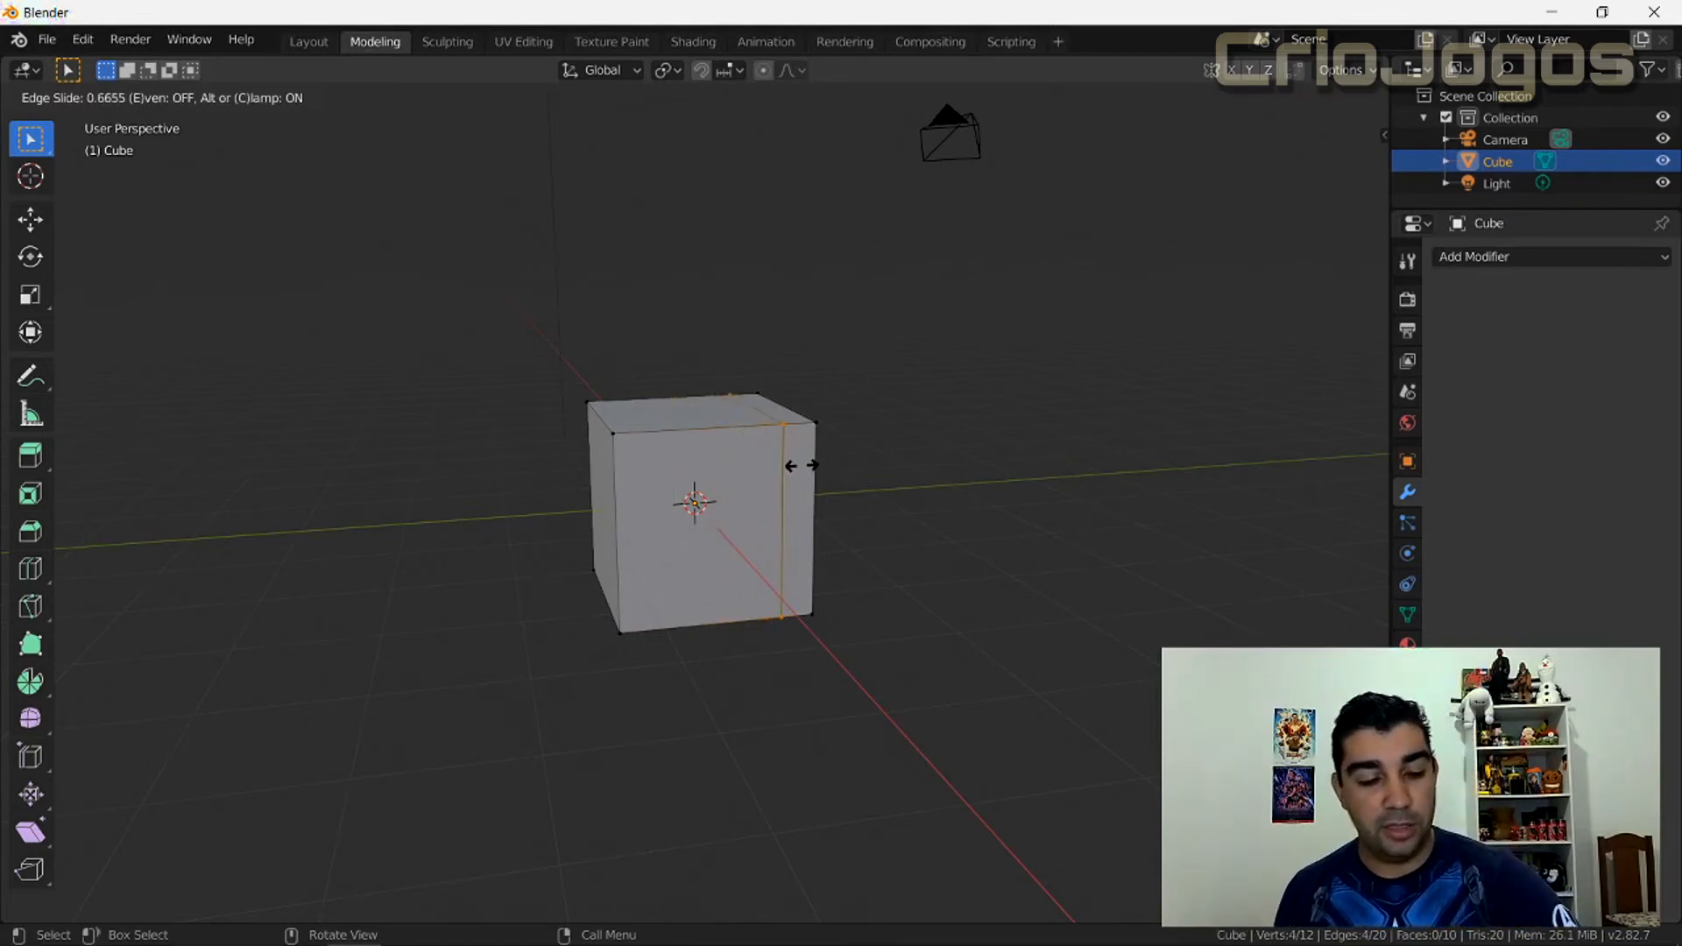
right_click(801, 466)
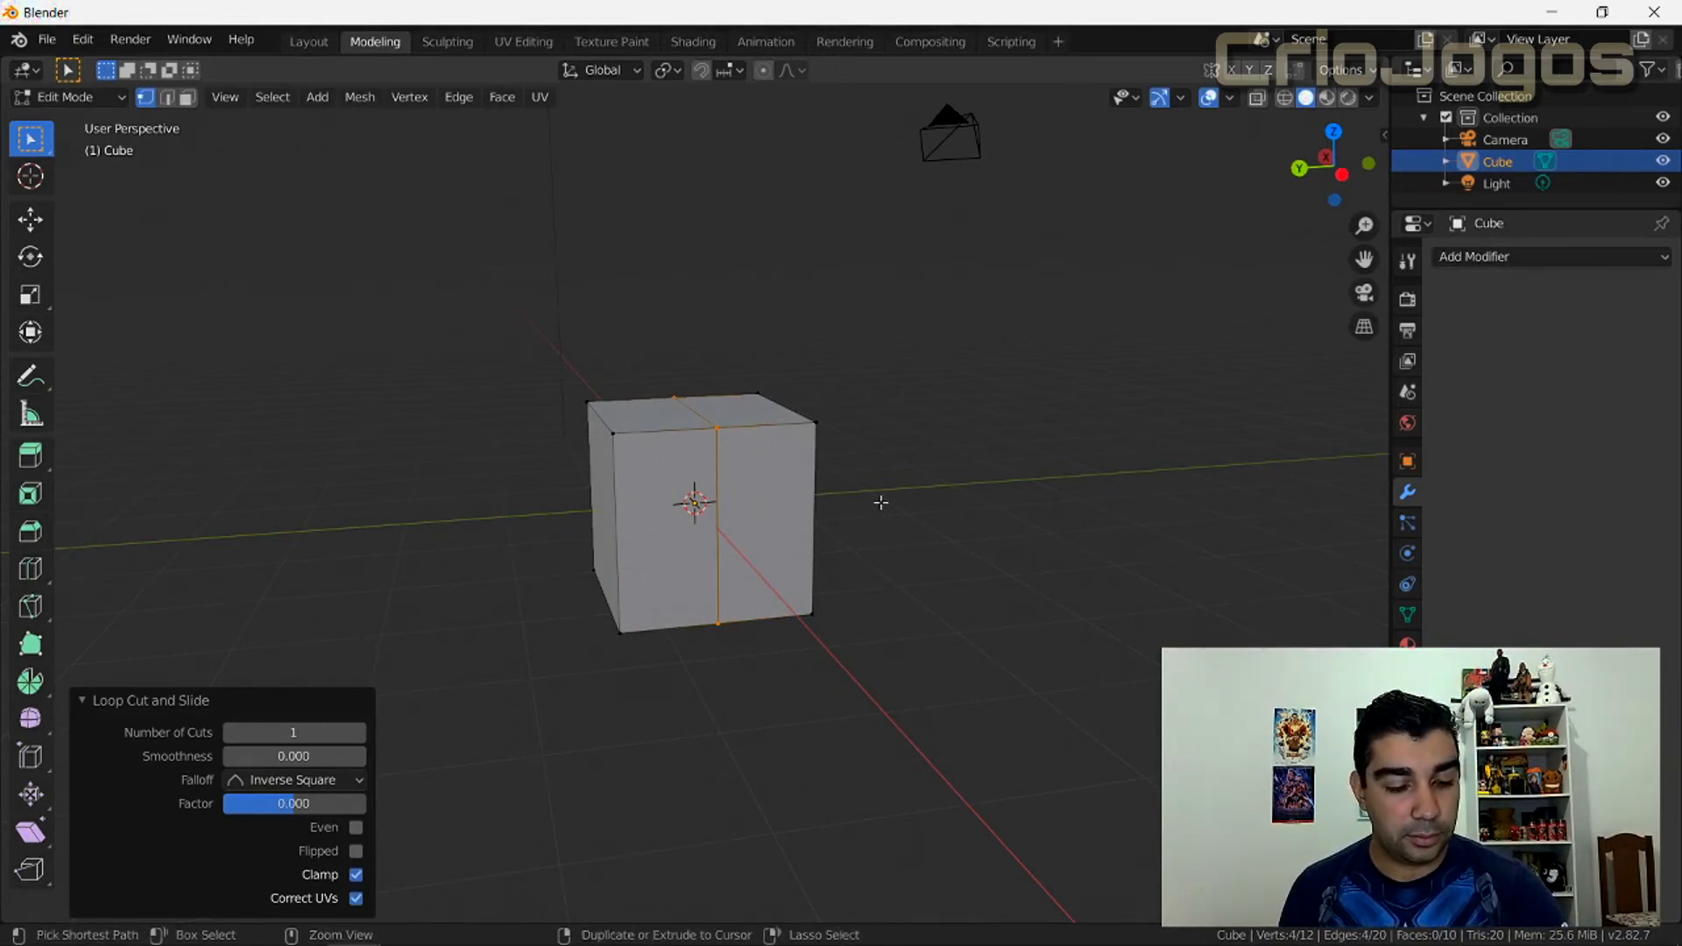
key("ctrl+z")
Step: Try a vertical loop cut with Even turned on during the slide, leave it centred, and undo it
key("ctrl+r")
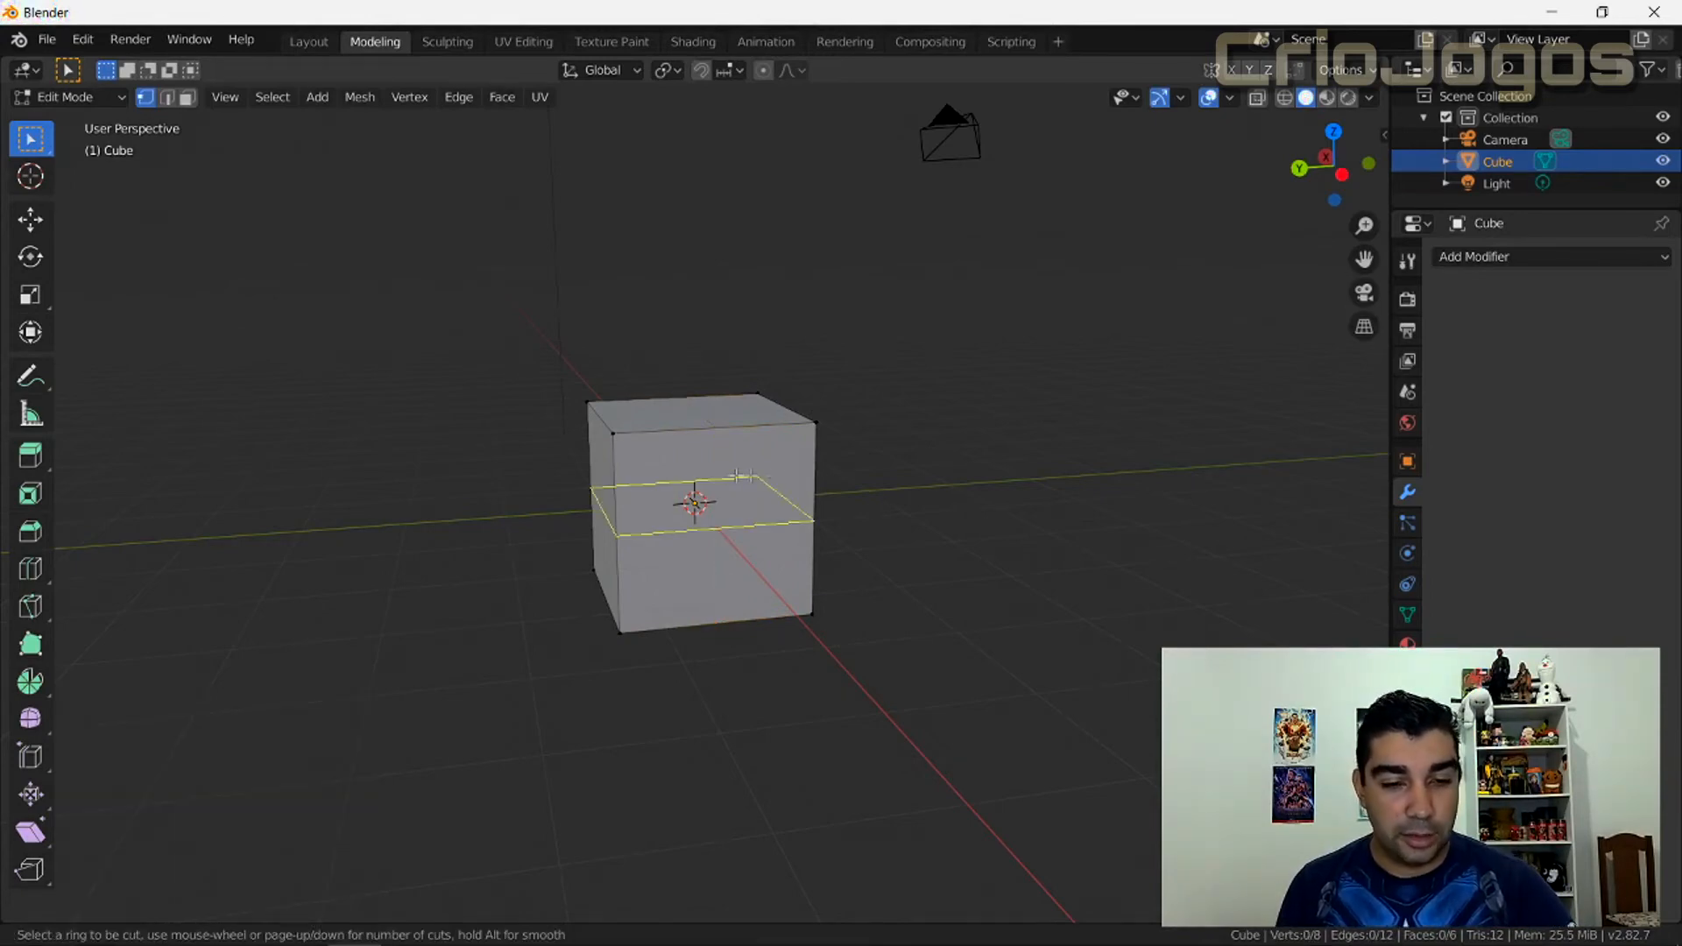
left_click(699, 447)
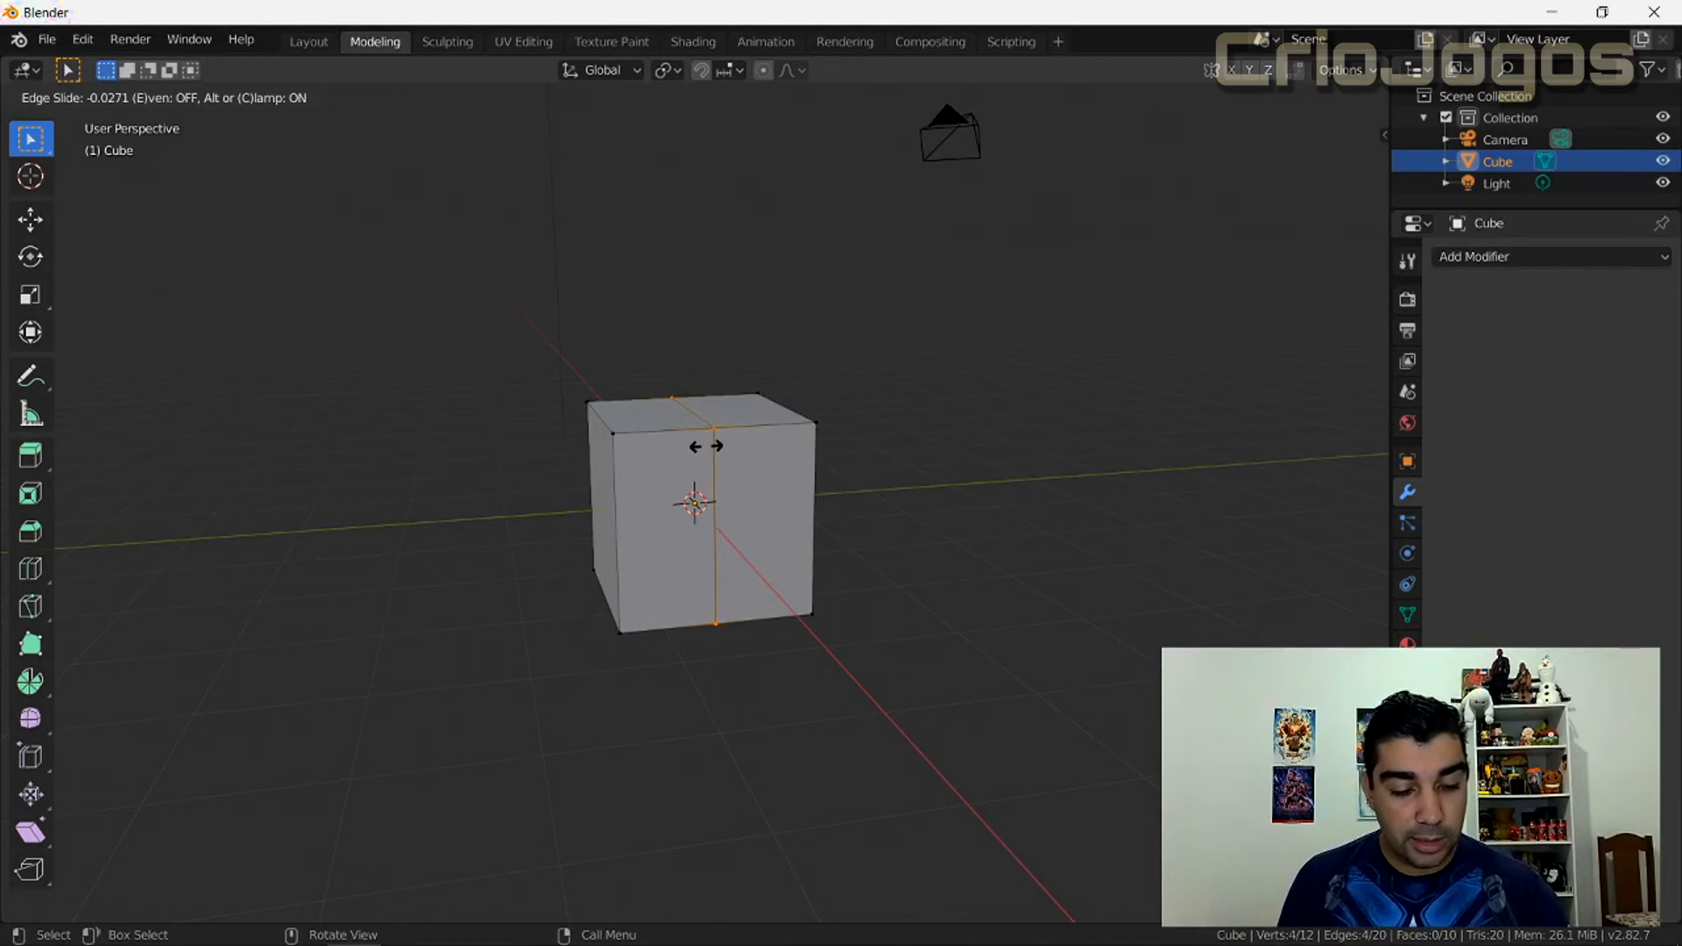
key("e")
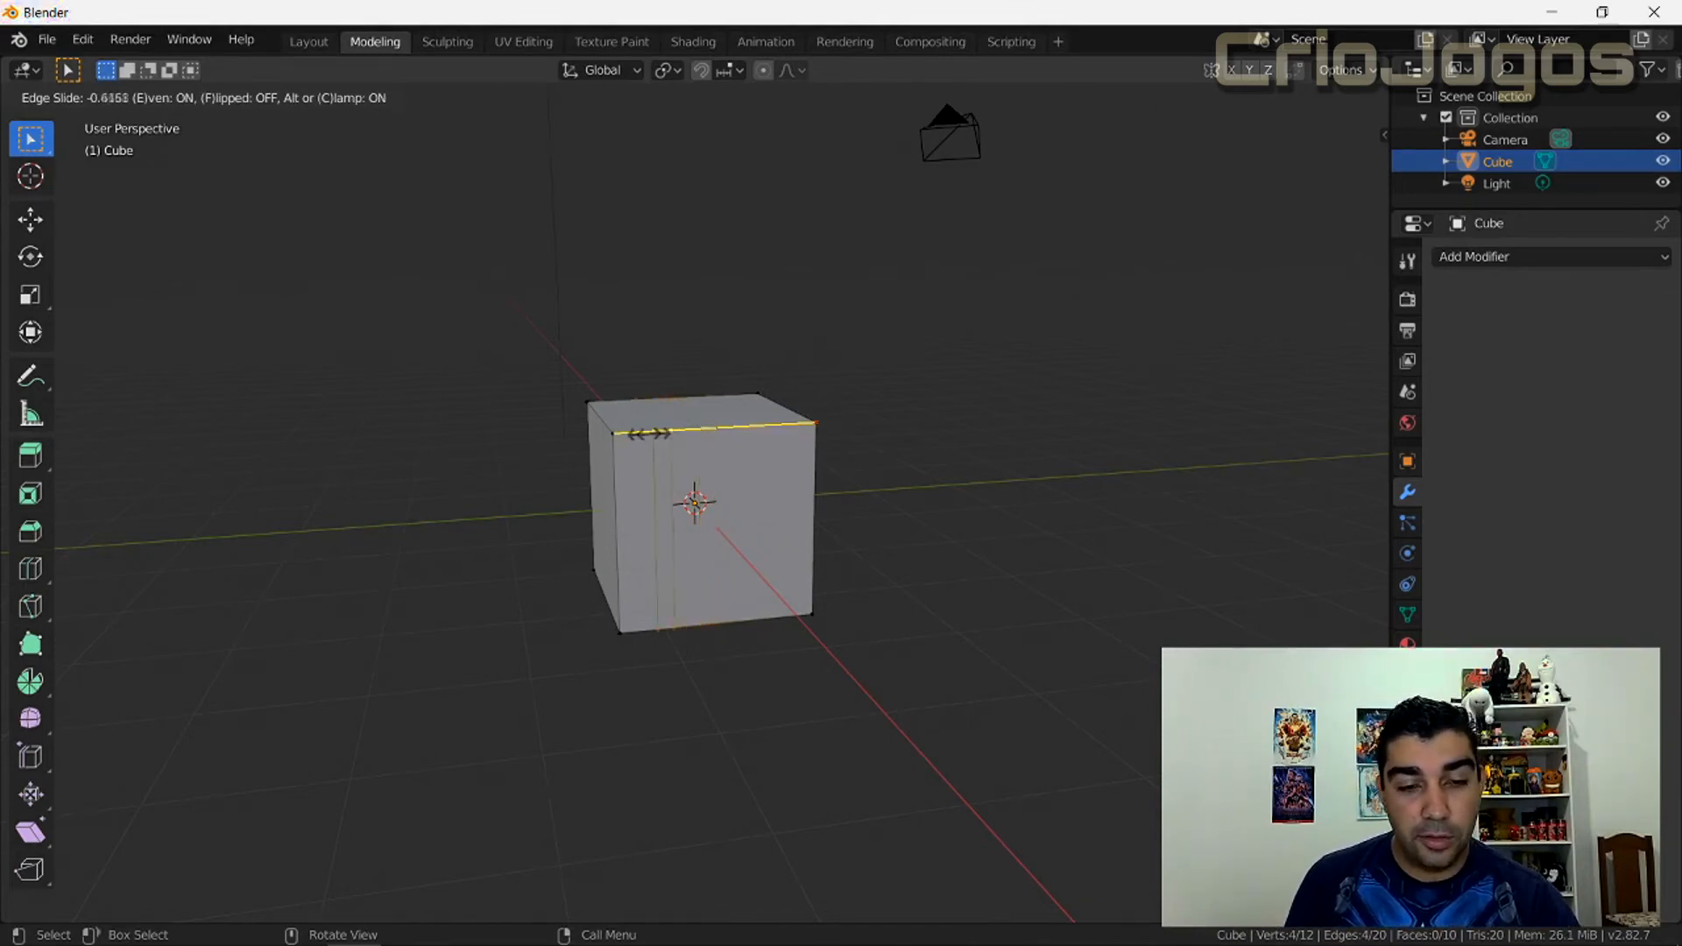
right_click(728, 437)
scroll(728, 439, "up", 5)
middle_click_drag(883, 393, 859, 487)
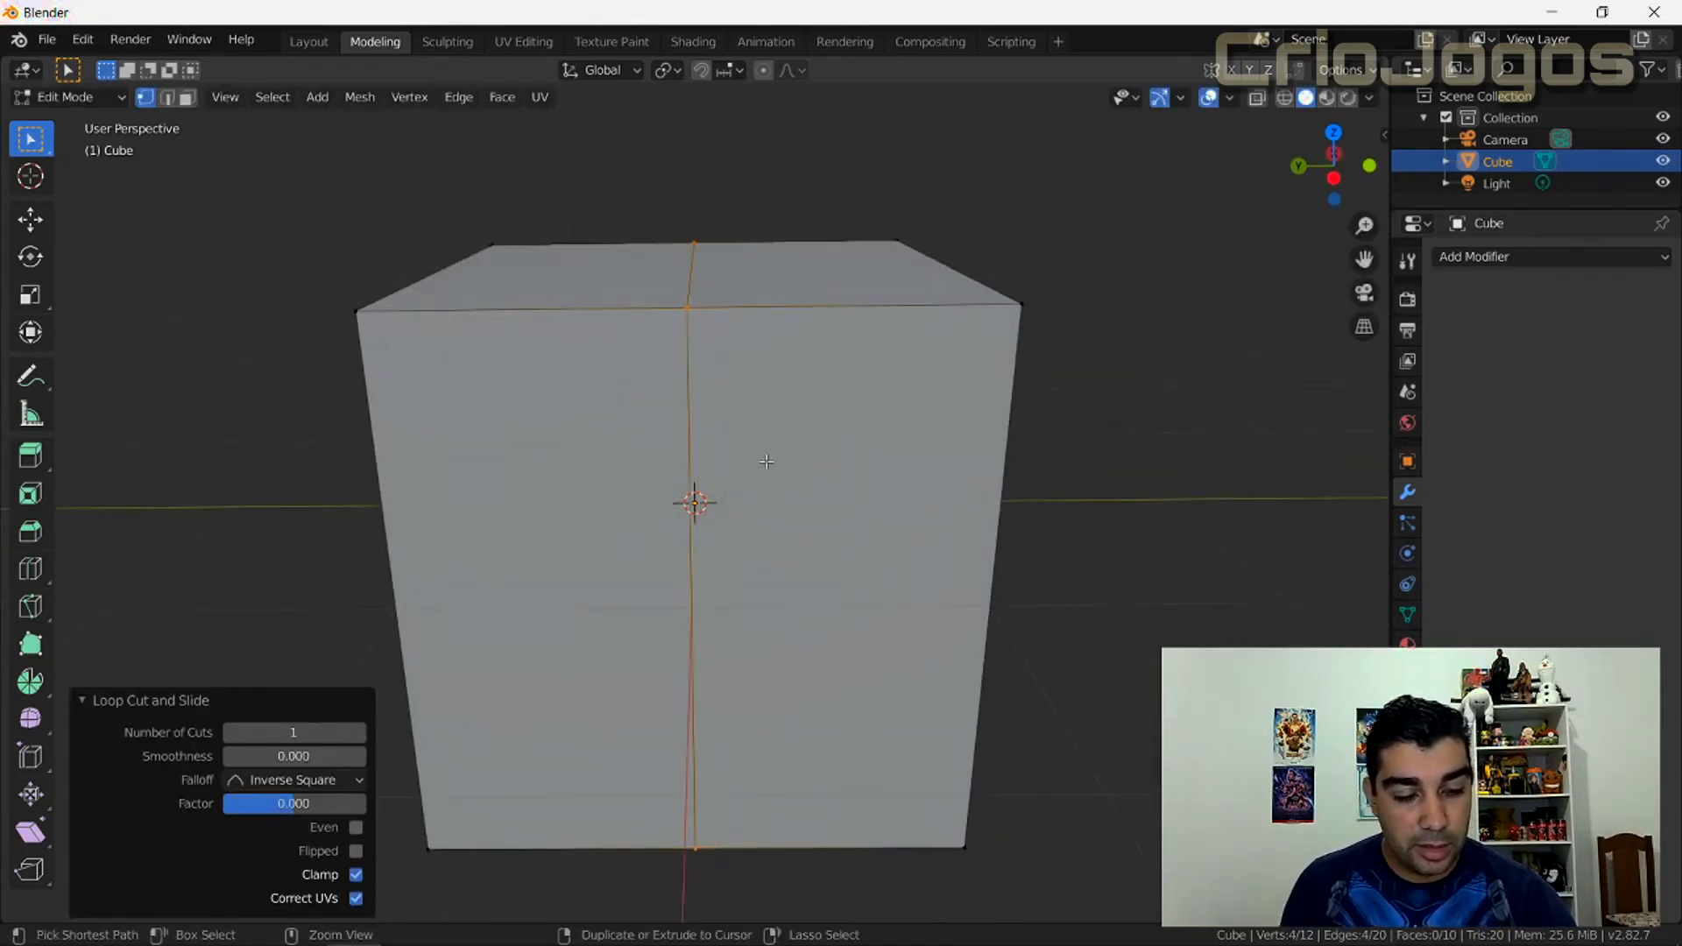
key("ctrl+z")
Step: Slide a vertical loop cut with Even on towards the right edge of the cube's front face, and undo it
key("ctrl+r")
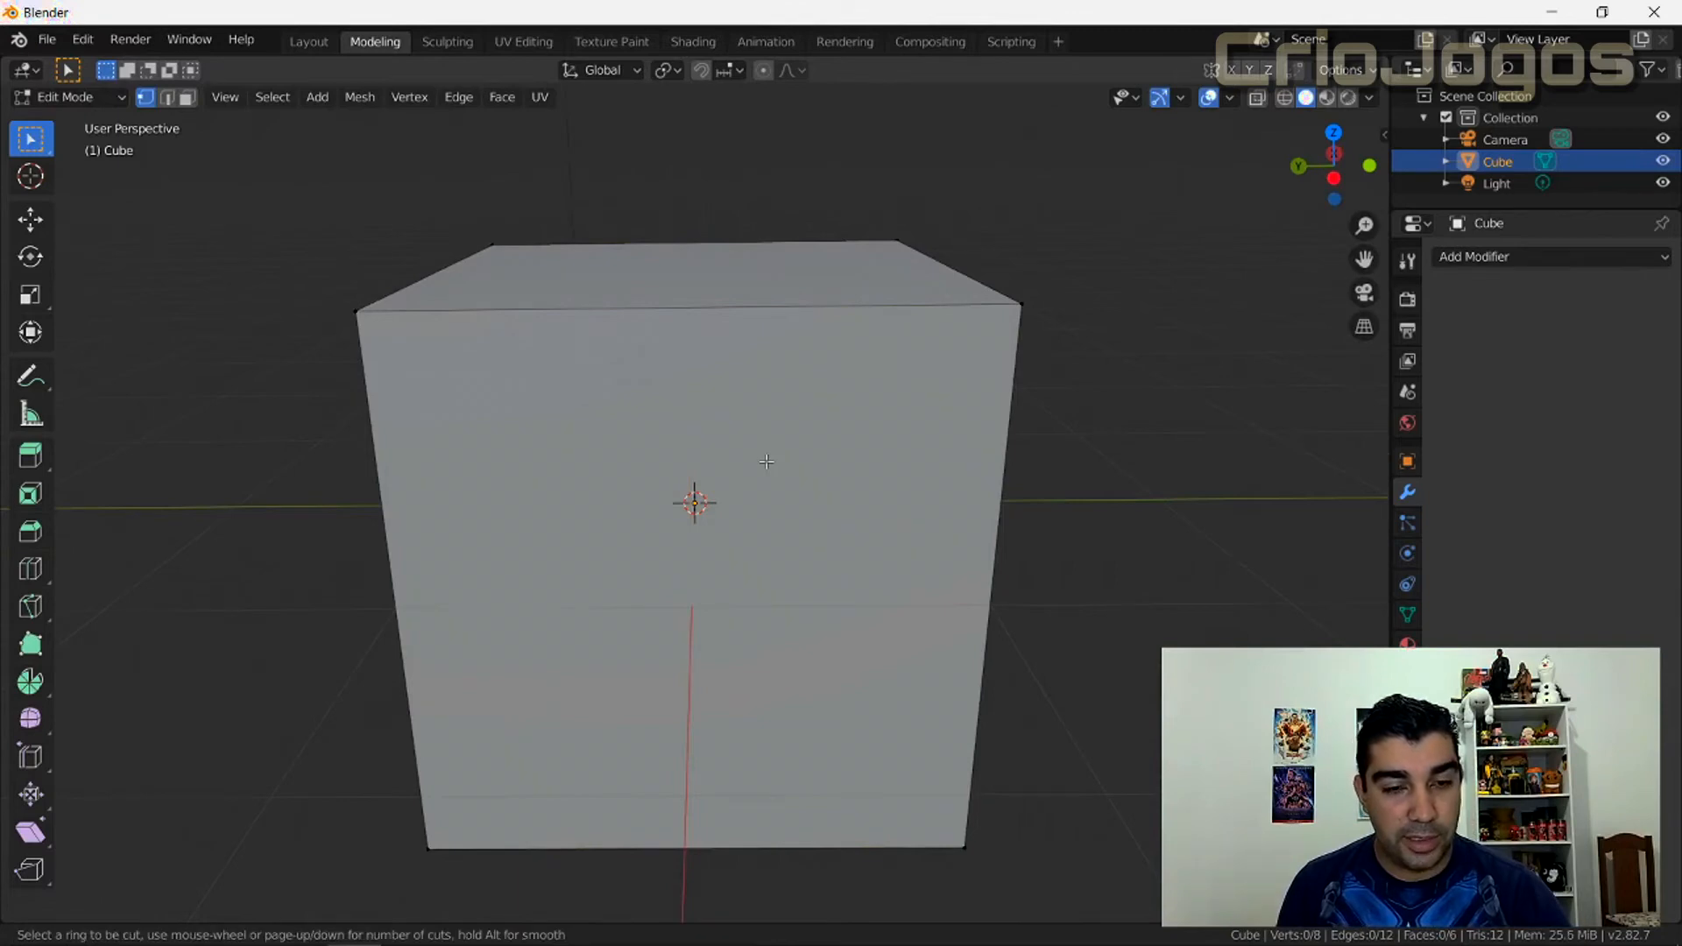
left_click(682, 323)
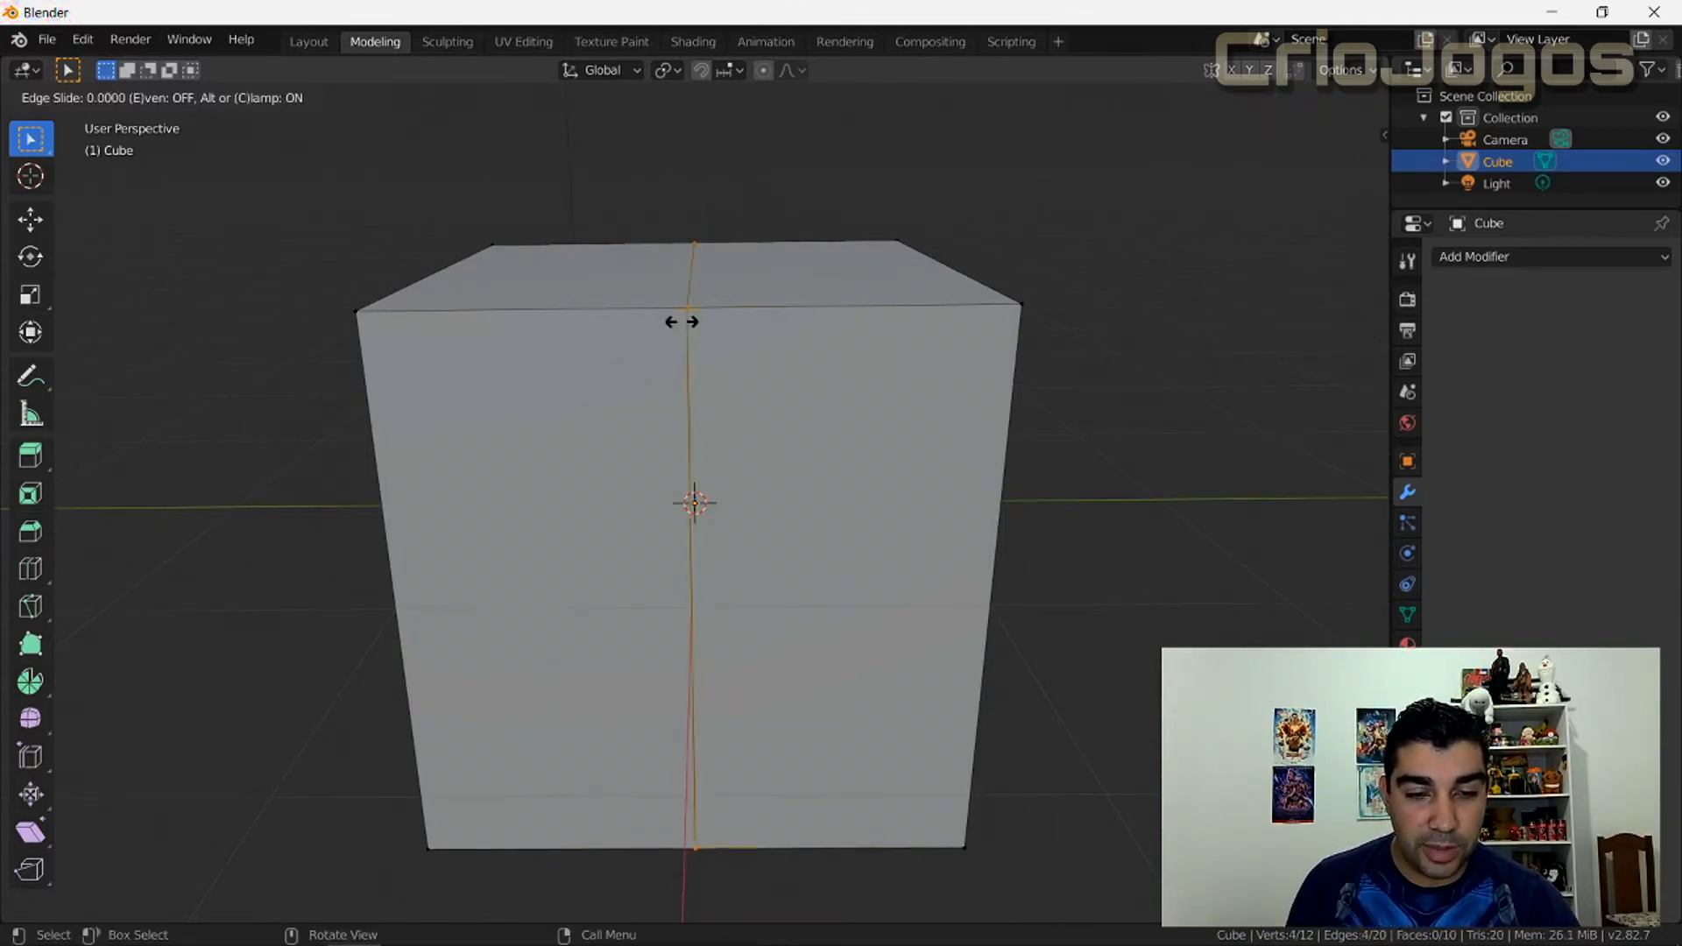
key("e")
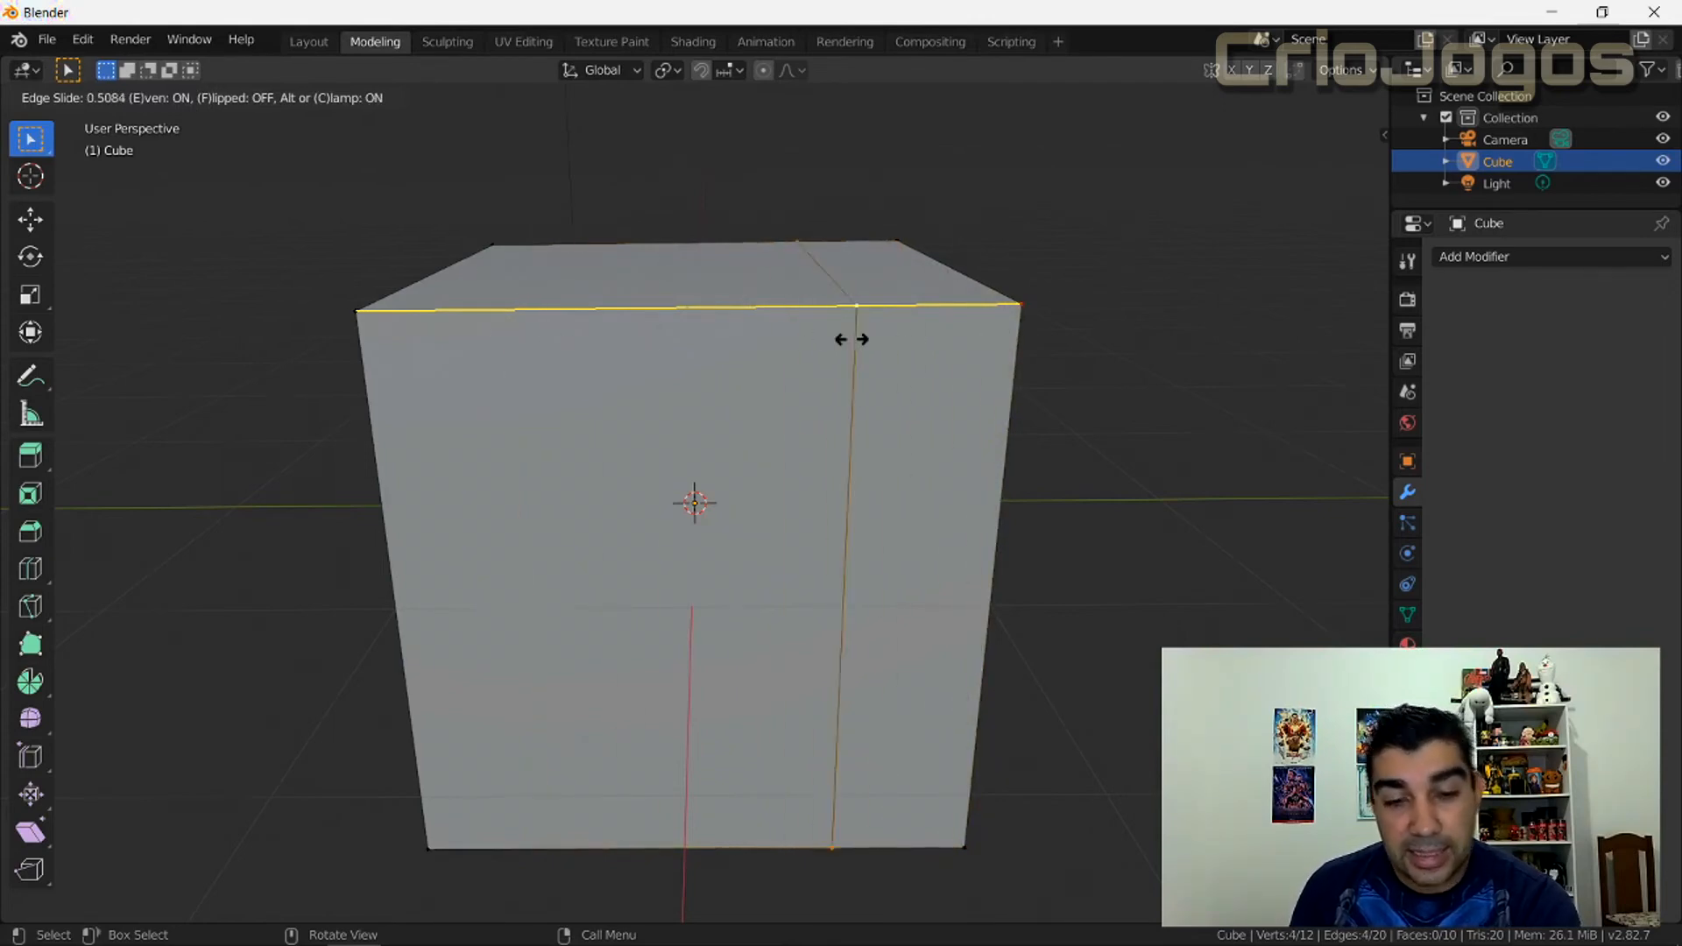
left_click(1006, 325)
scroll(946, 517, "down", 3)
key("ctrl+z")
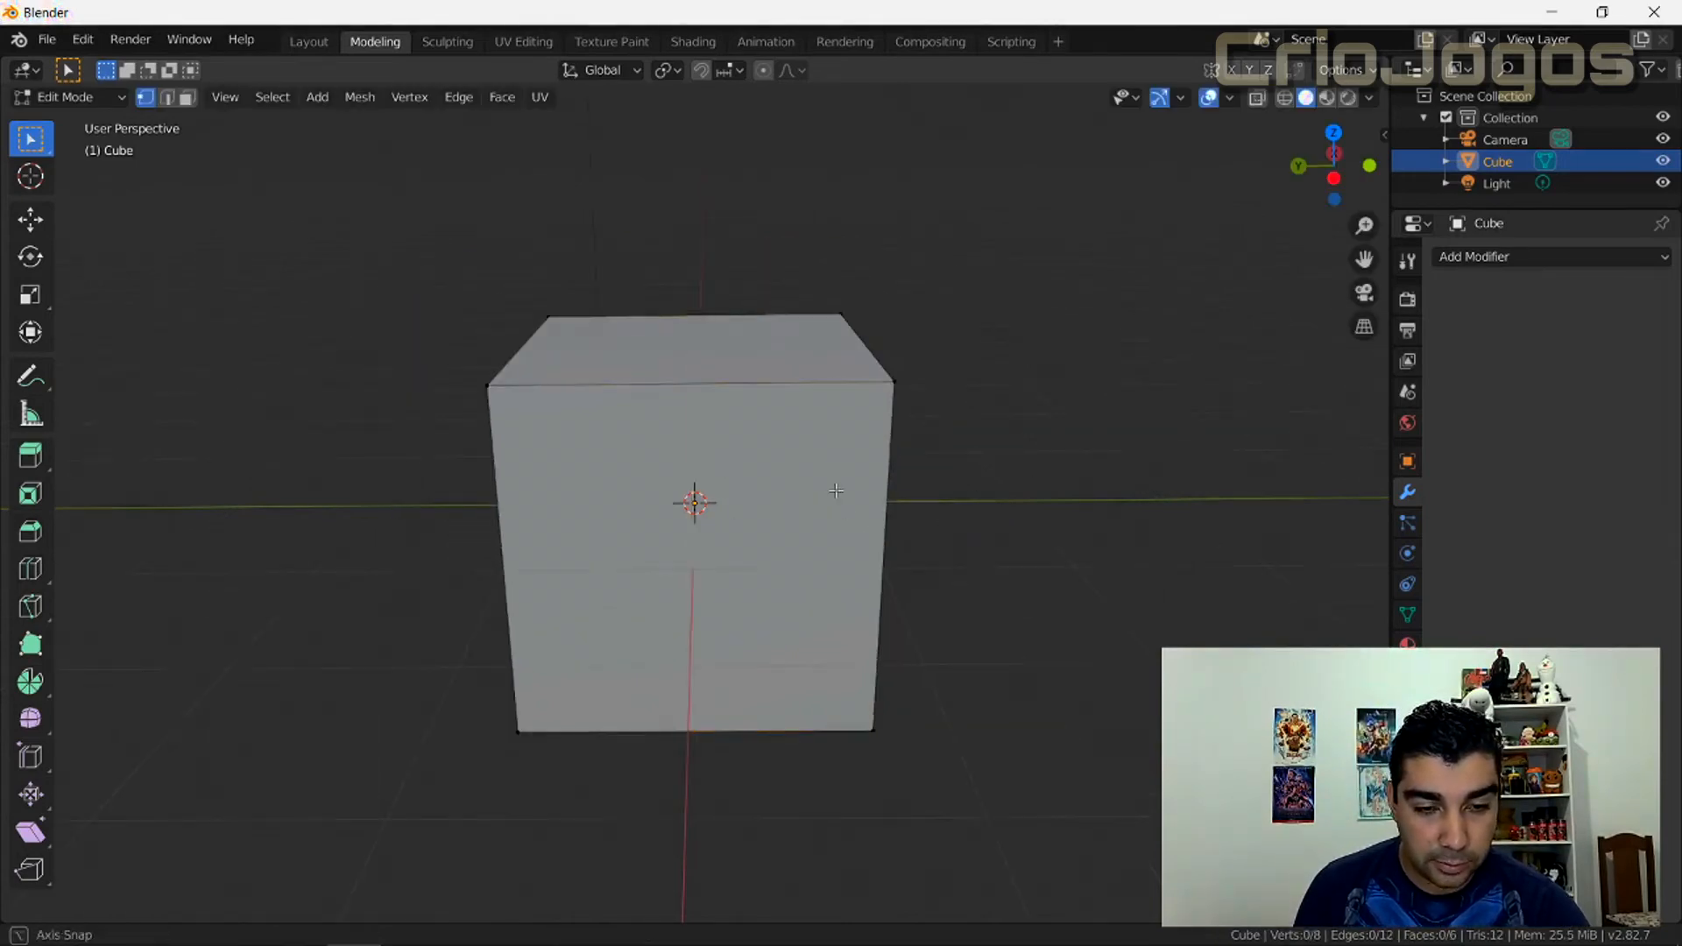
Step: Add five vertical loop cuts to the cube at factor 0.319 with smoothness 0.870, and deselect everything
key("ctrl+r")
scroll(698, 404, "up", 4)
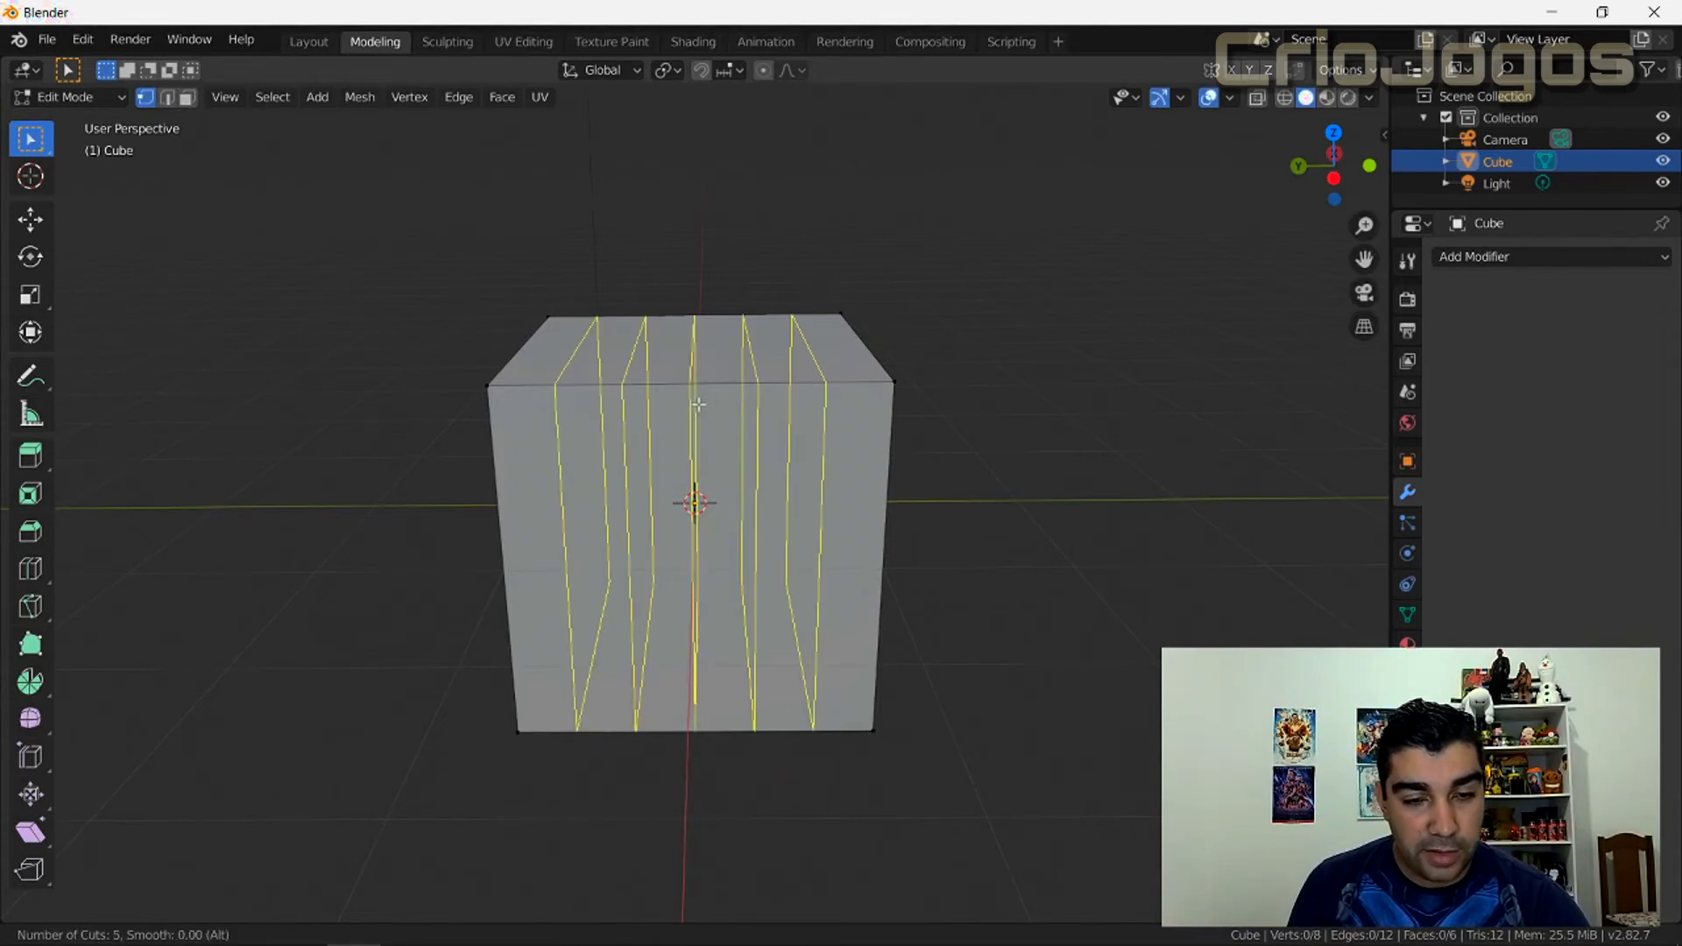
left_click(698, 404)
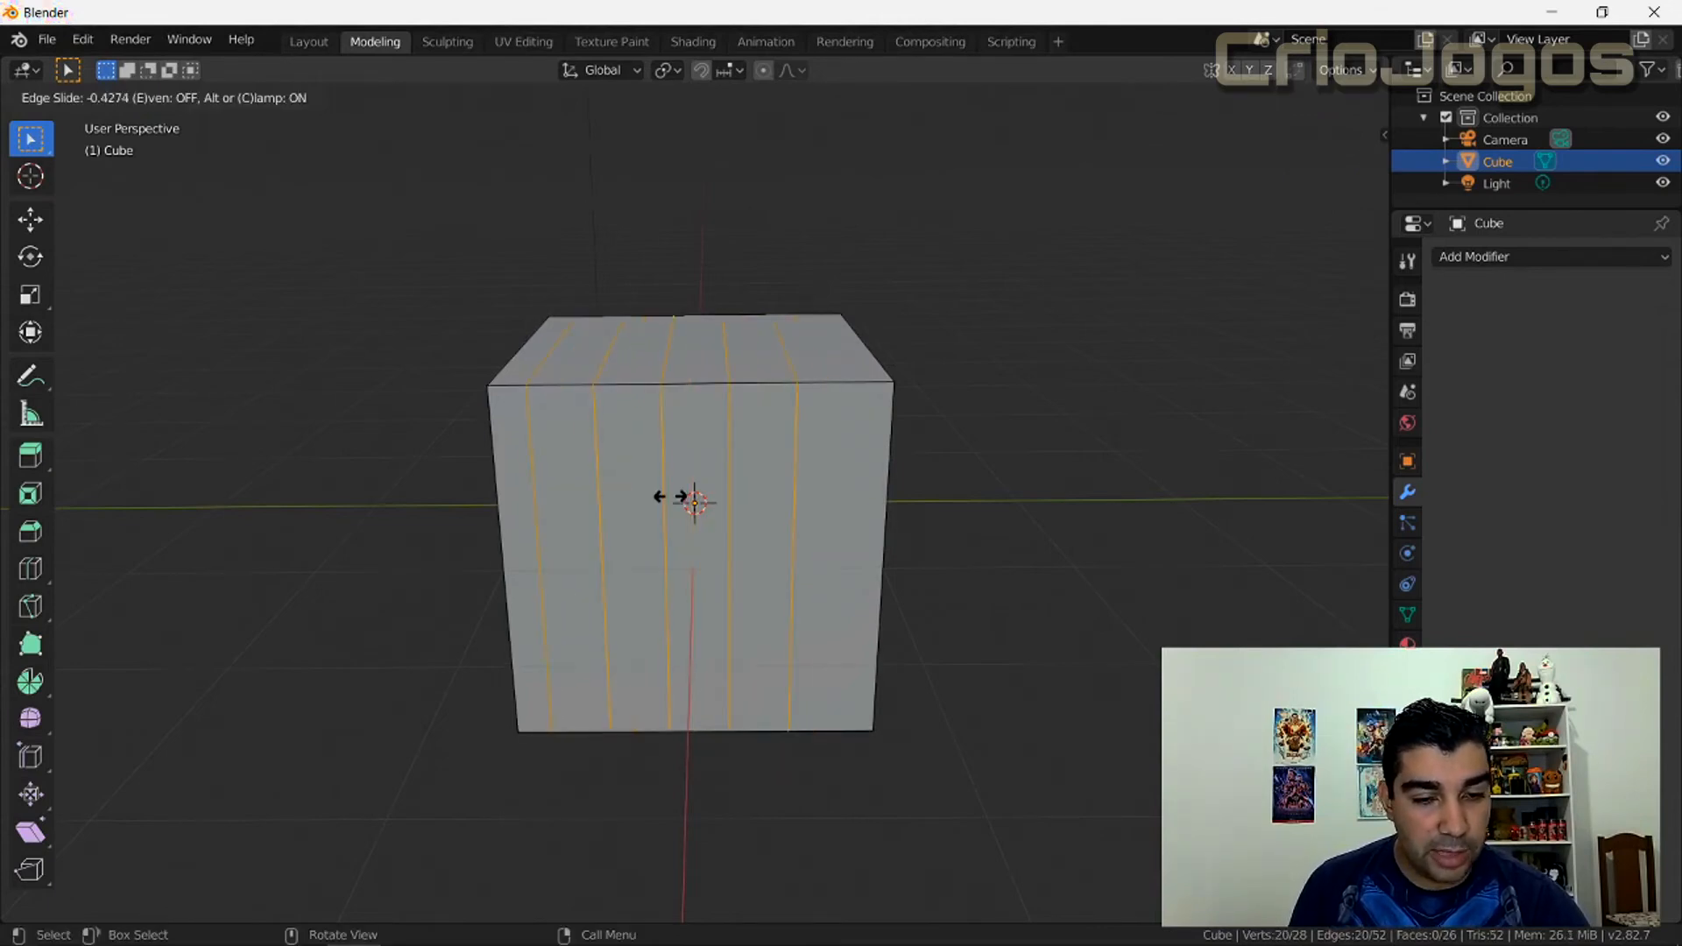
key("alt")
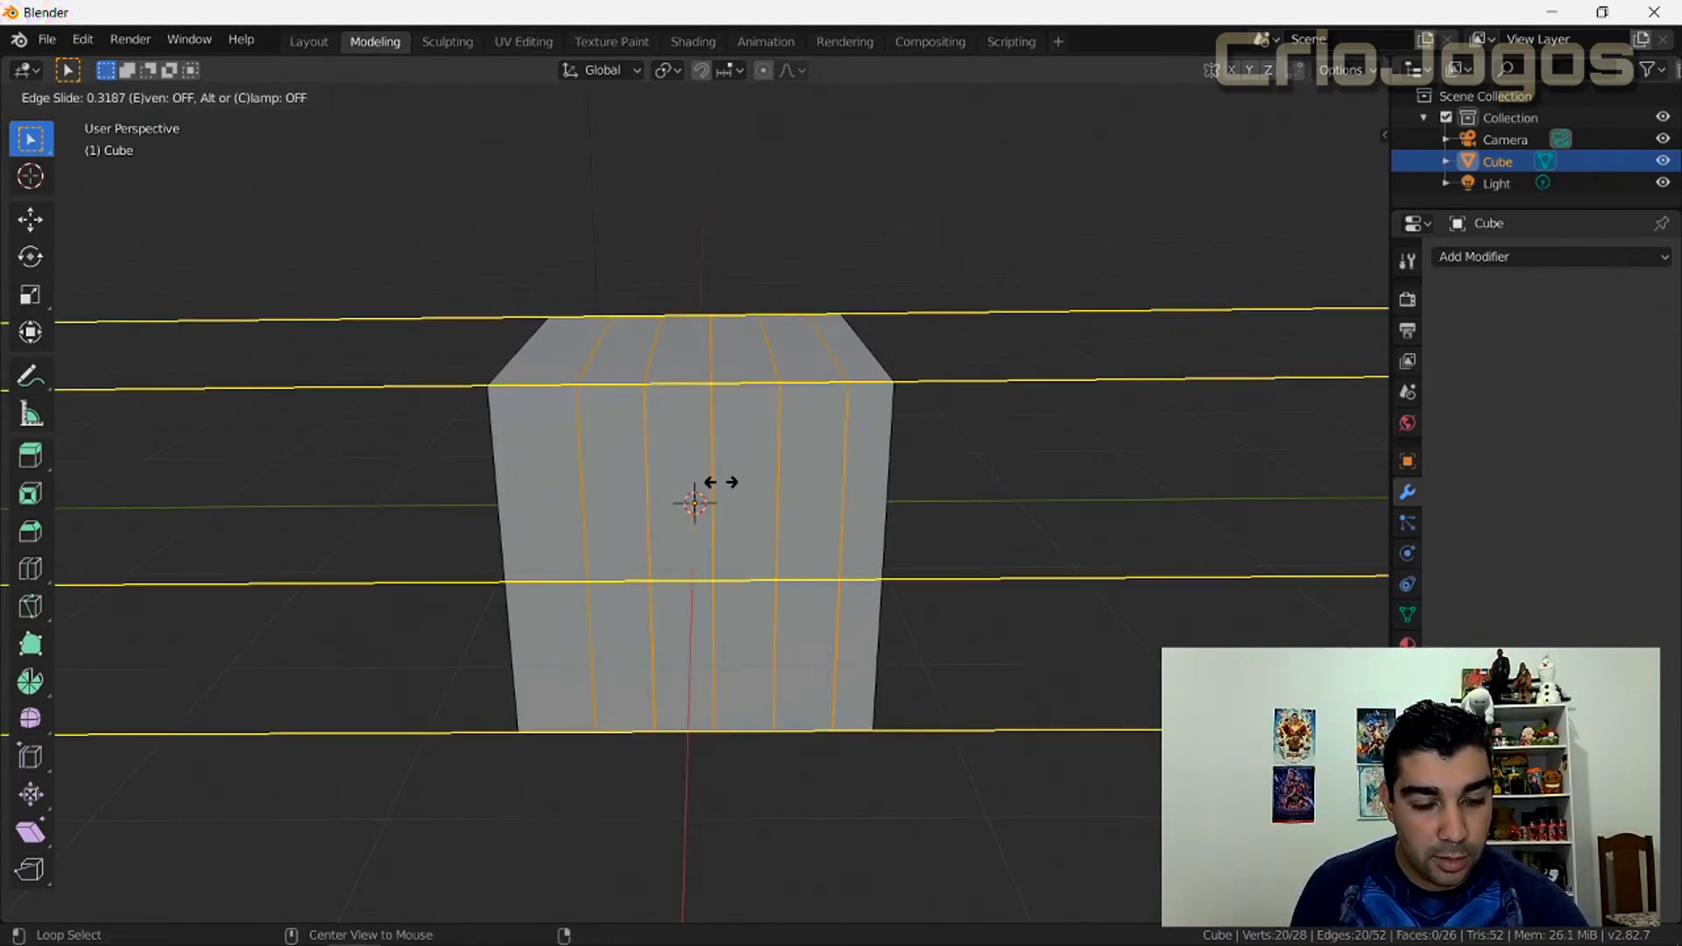
key("ctrl")
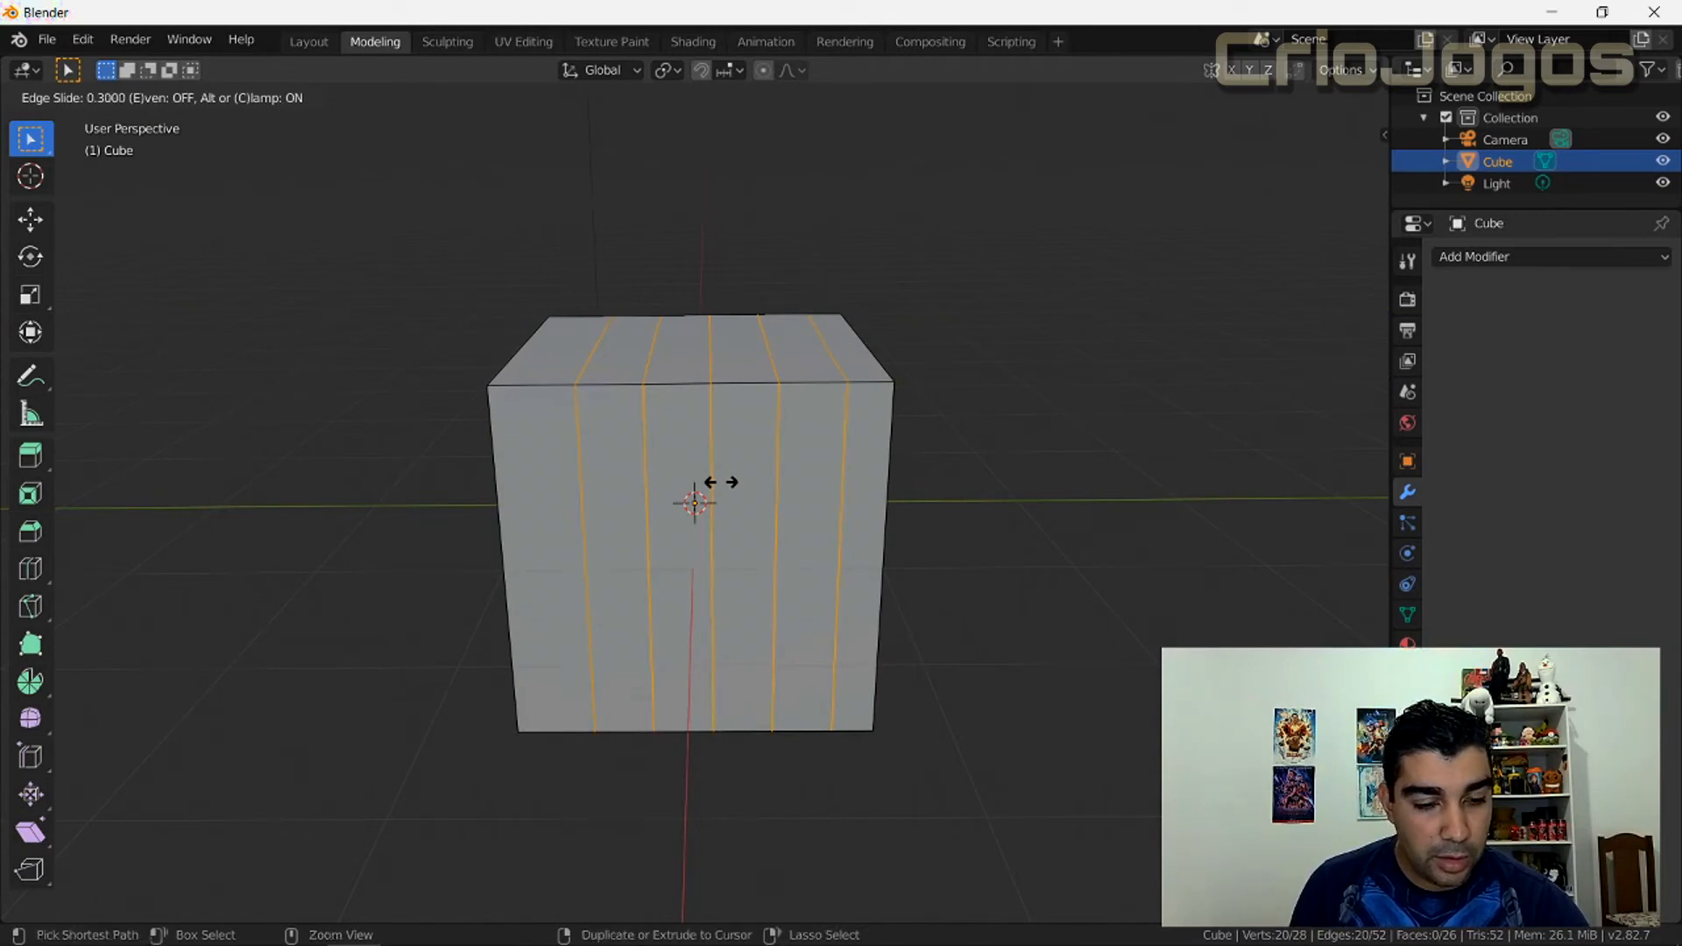
left_click(719, 484)
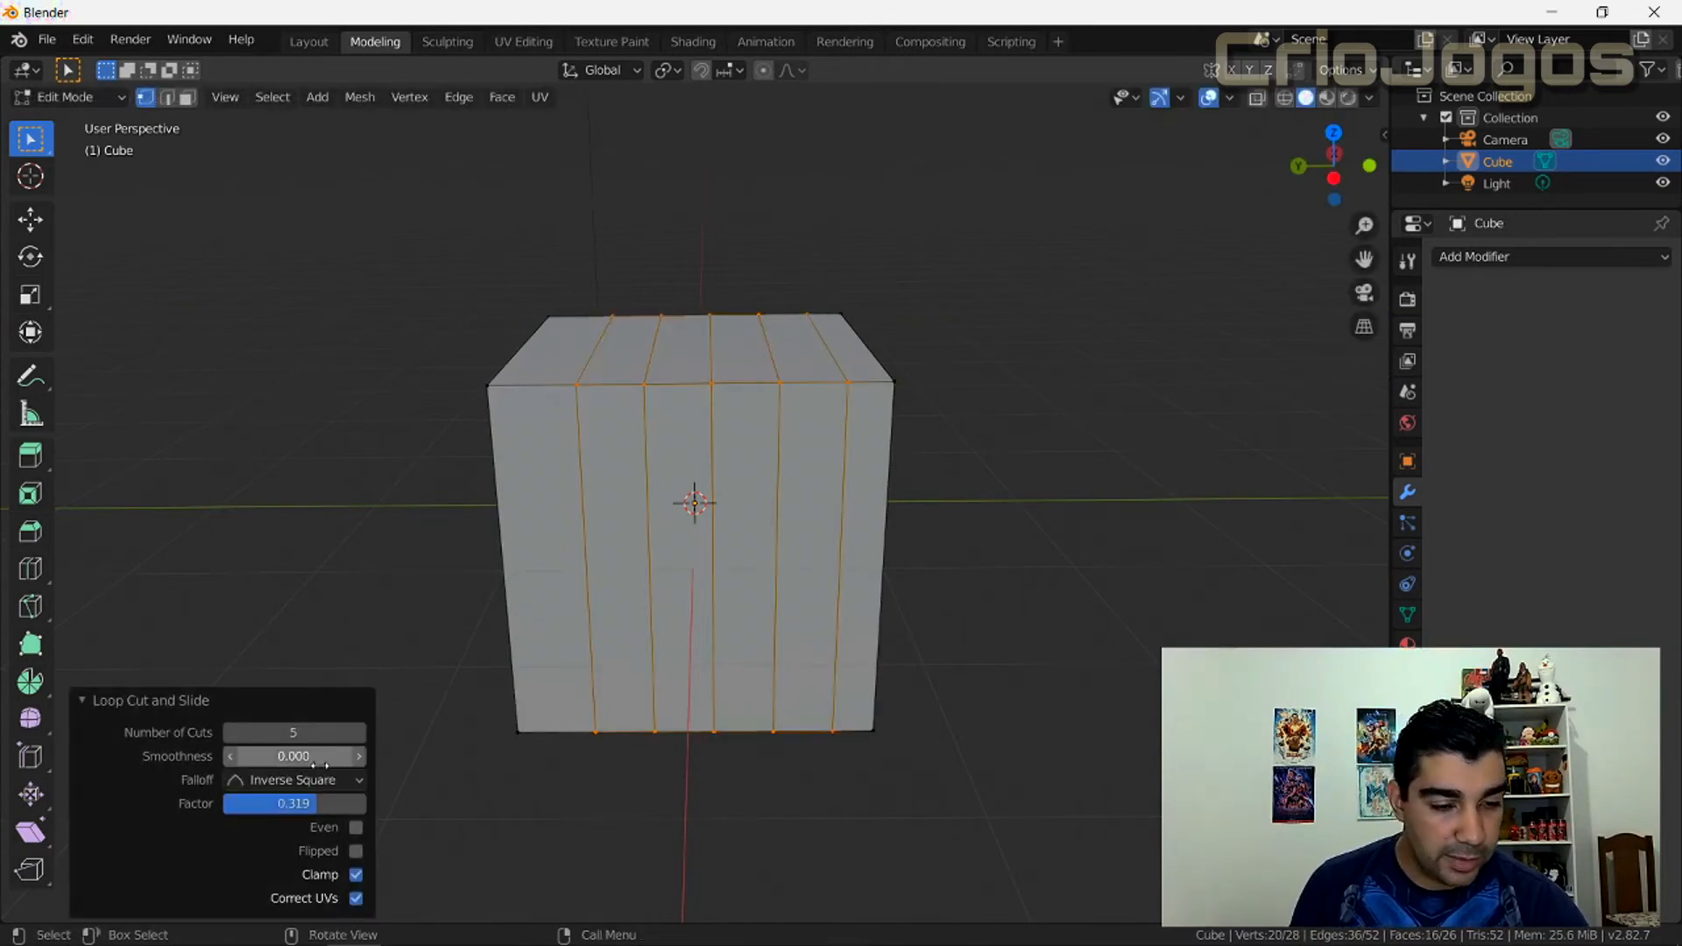
left_click_drag(248, 758, 345, 758)
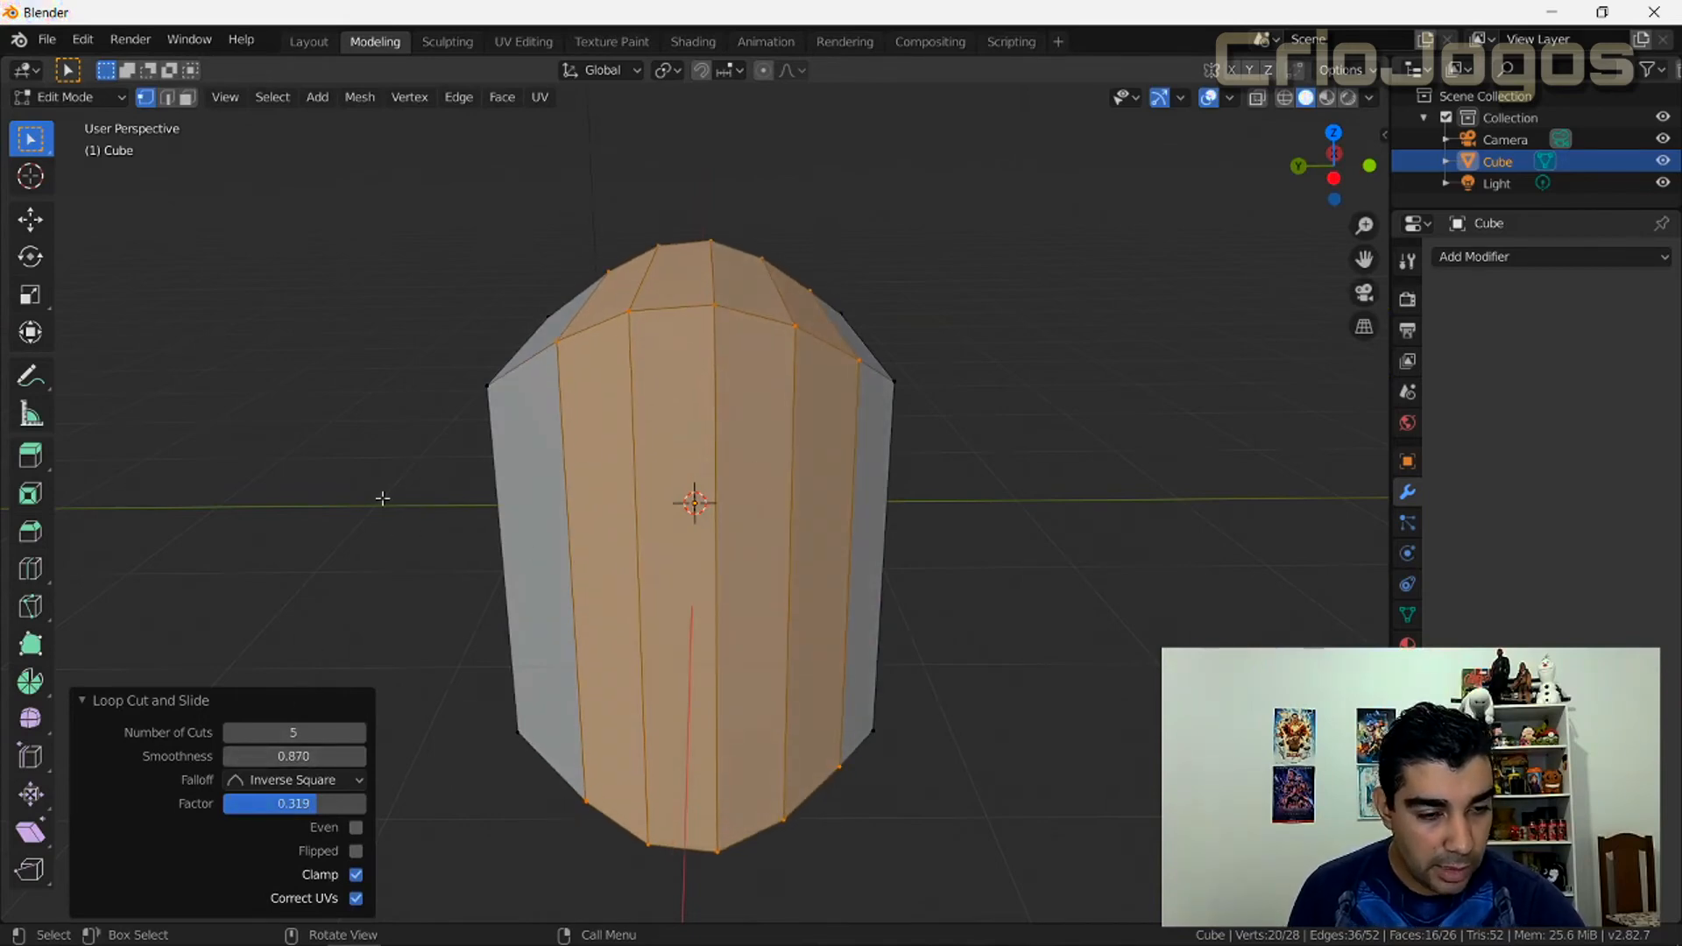
key("alt+a")
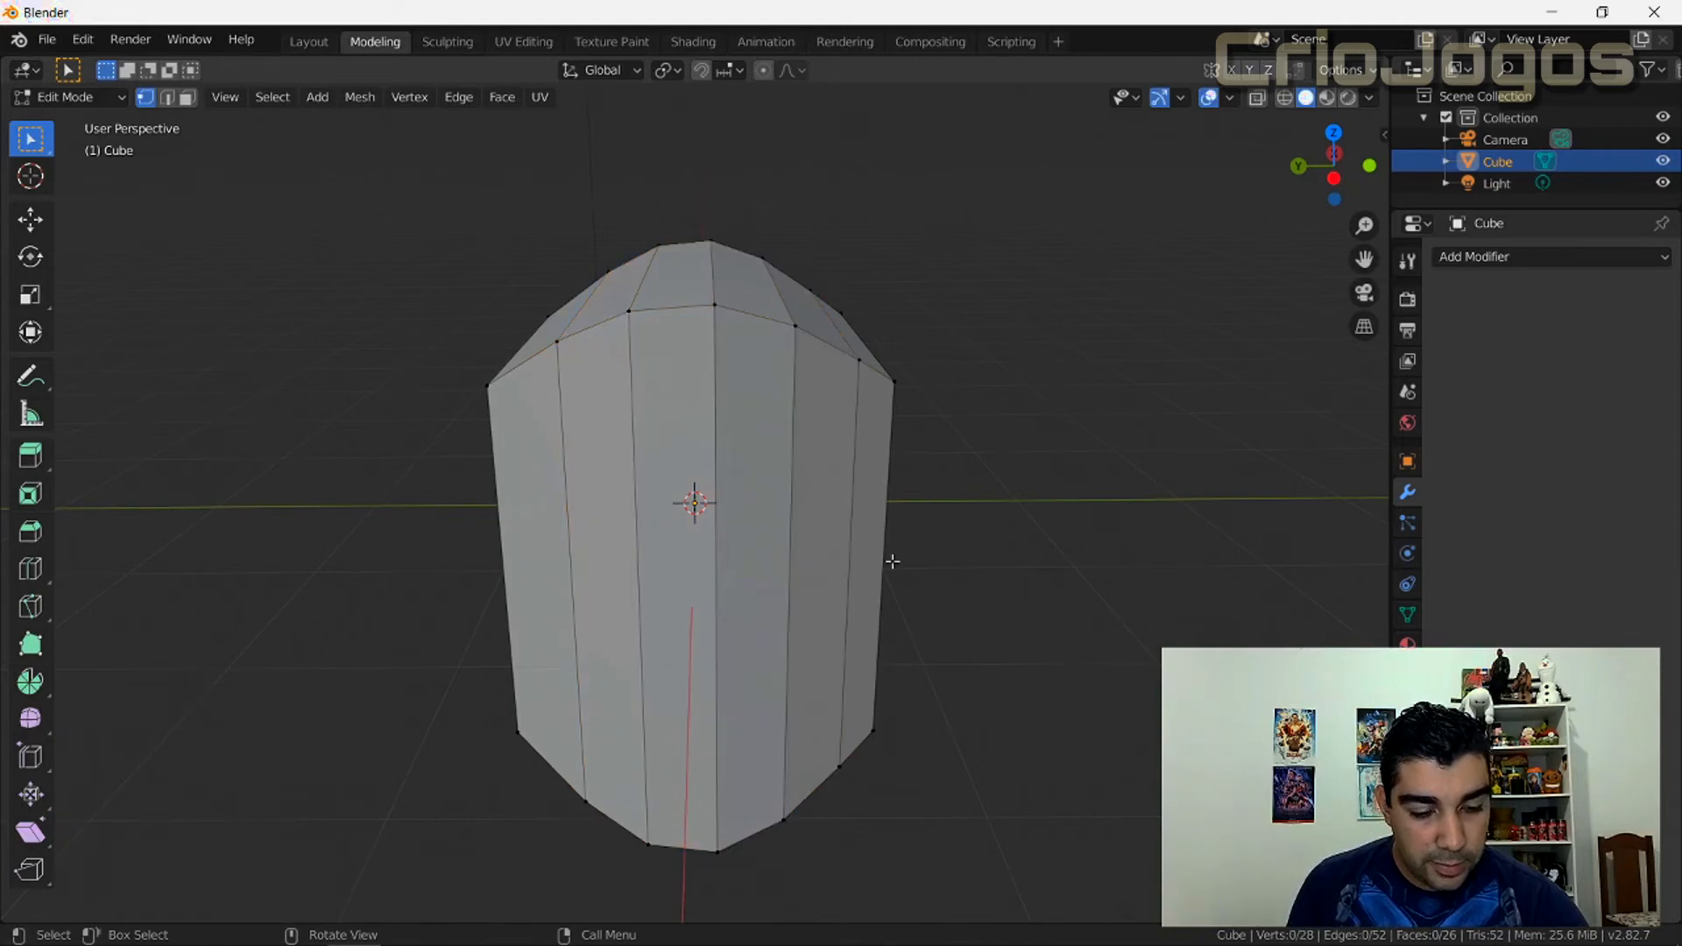
Step: Start a horizontal loop cut around the rounded mesh, sliding it with Even and Flipped on, and turn Even back off
key("ctrl+r")
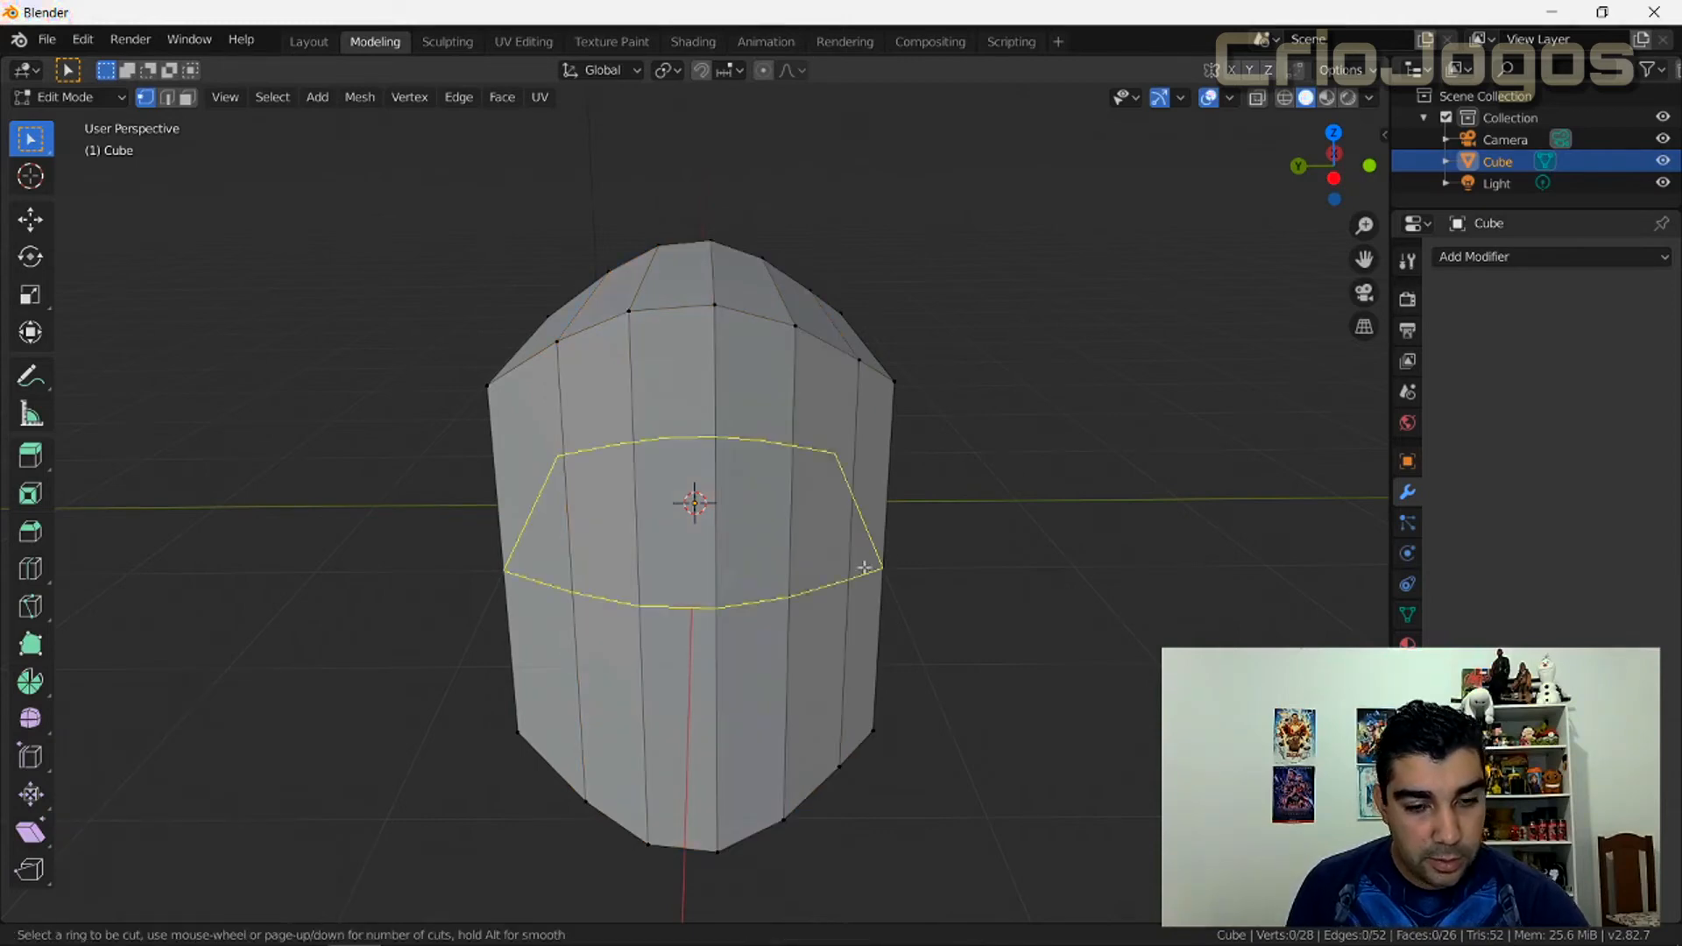
left_click(749, 564)
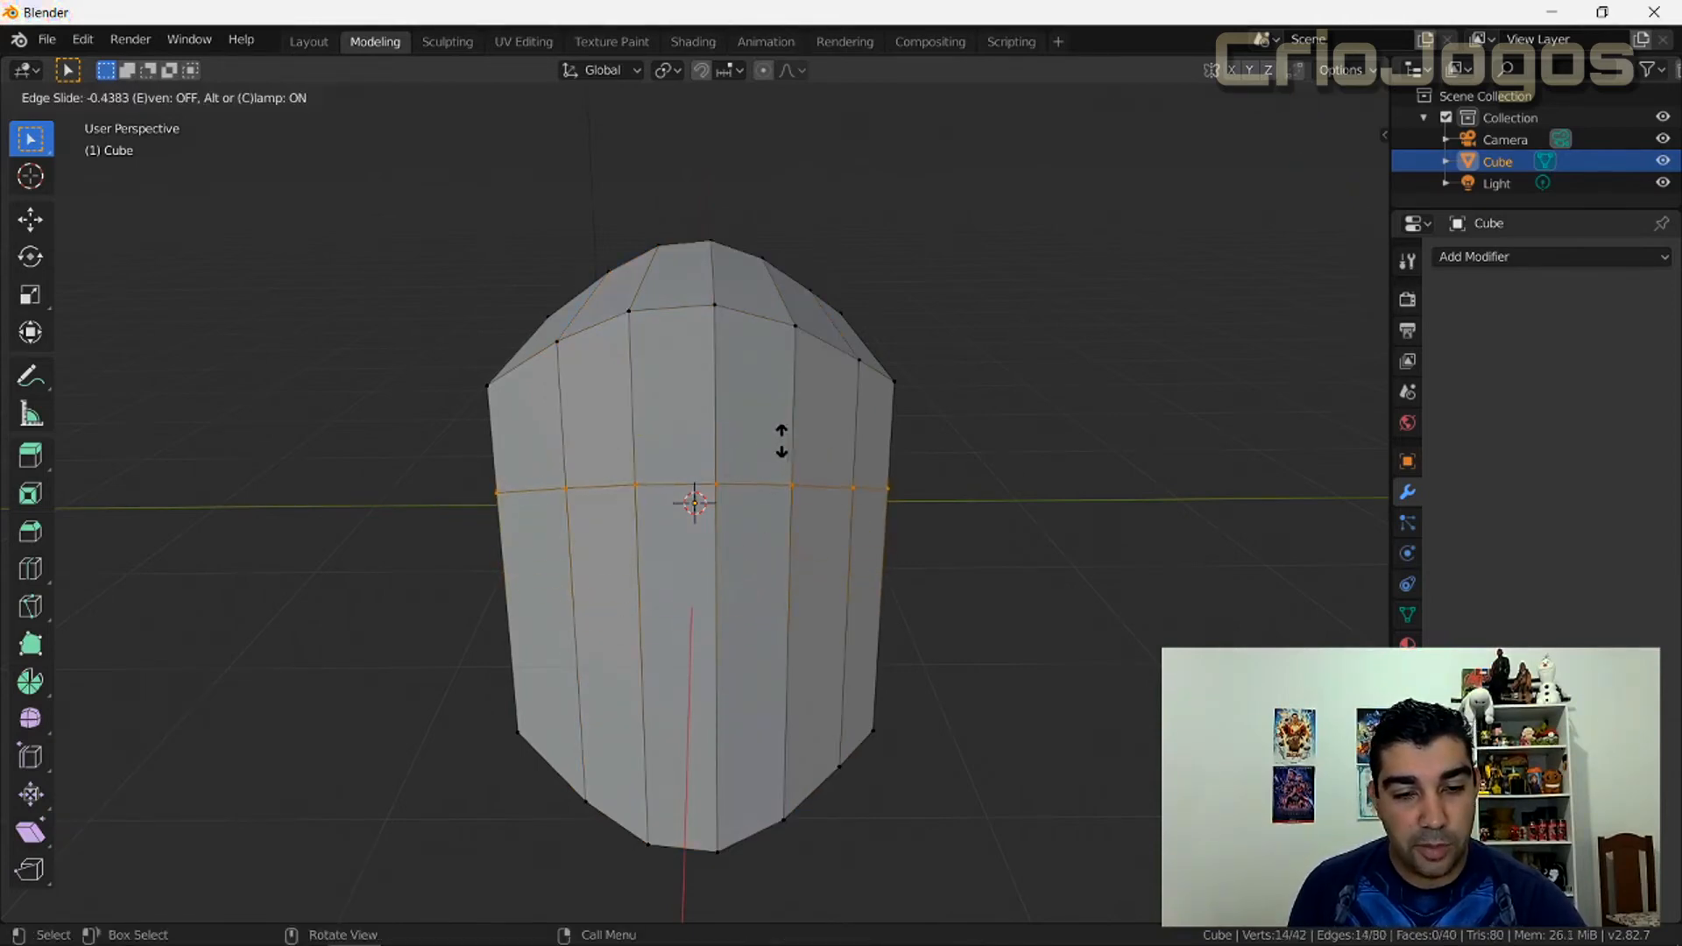
key("e")
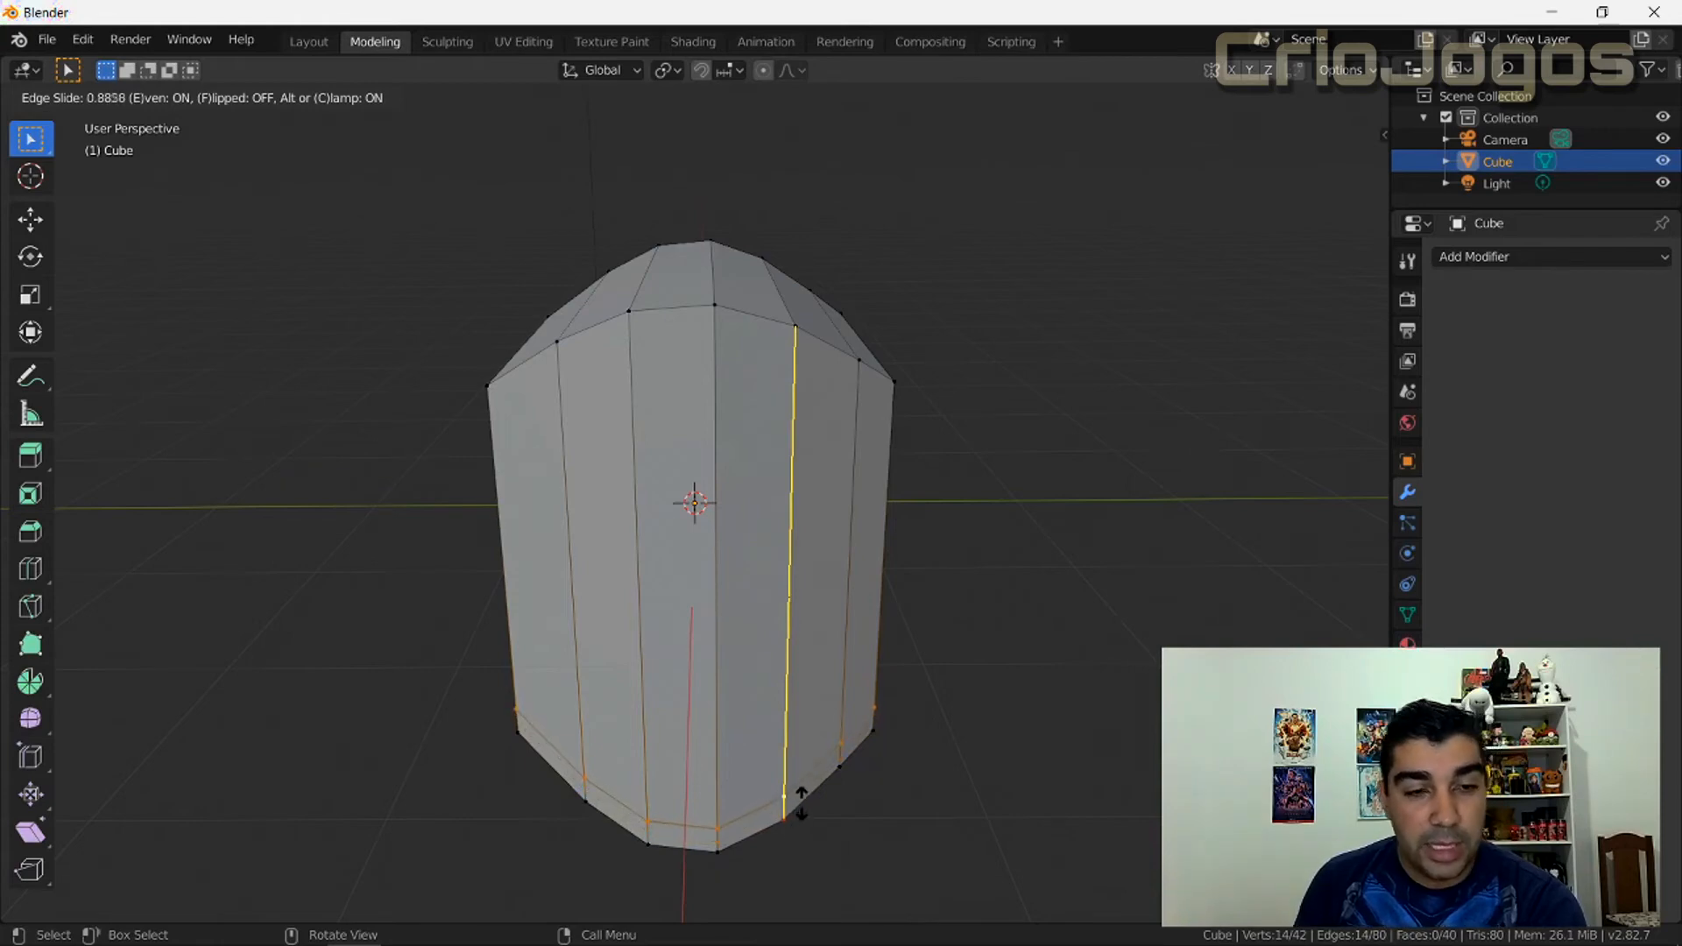
key("f")
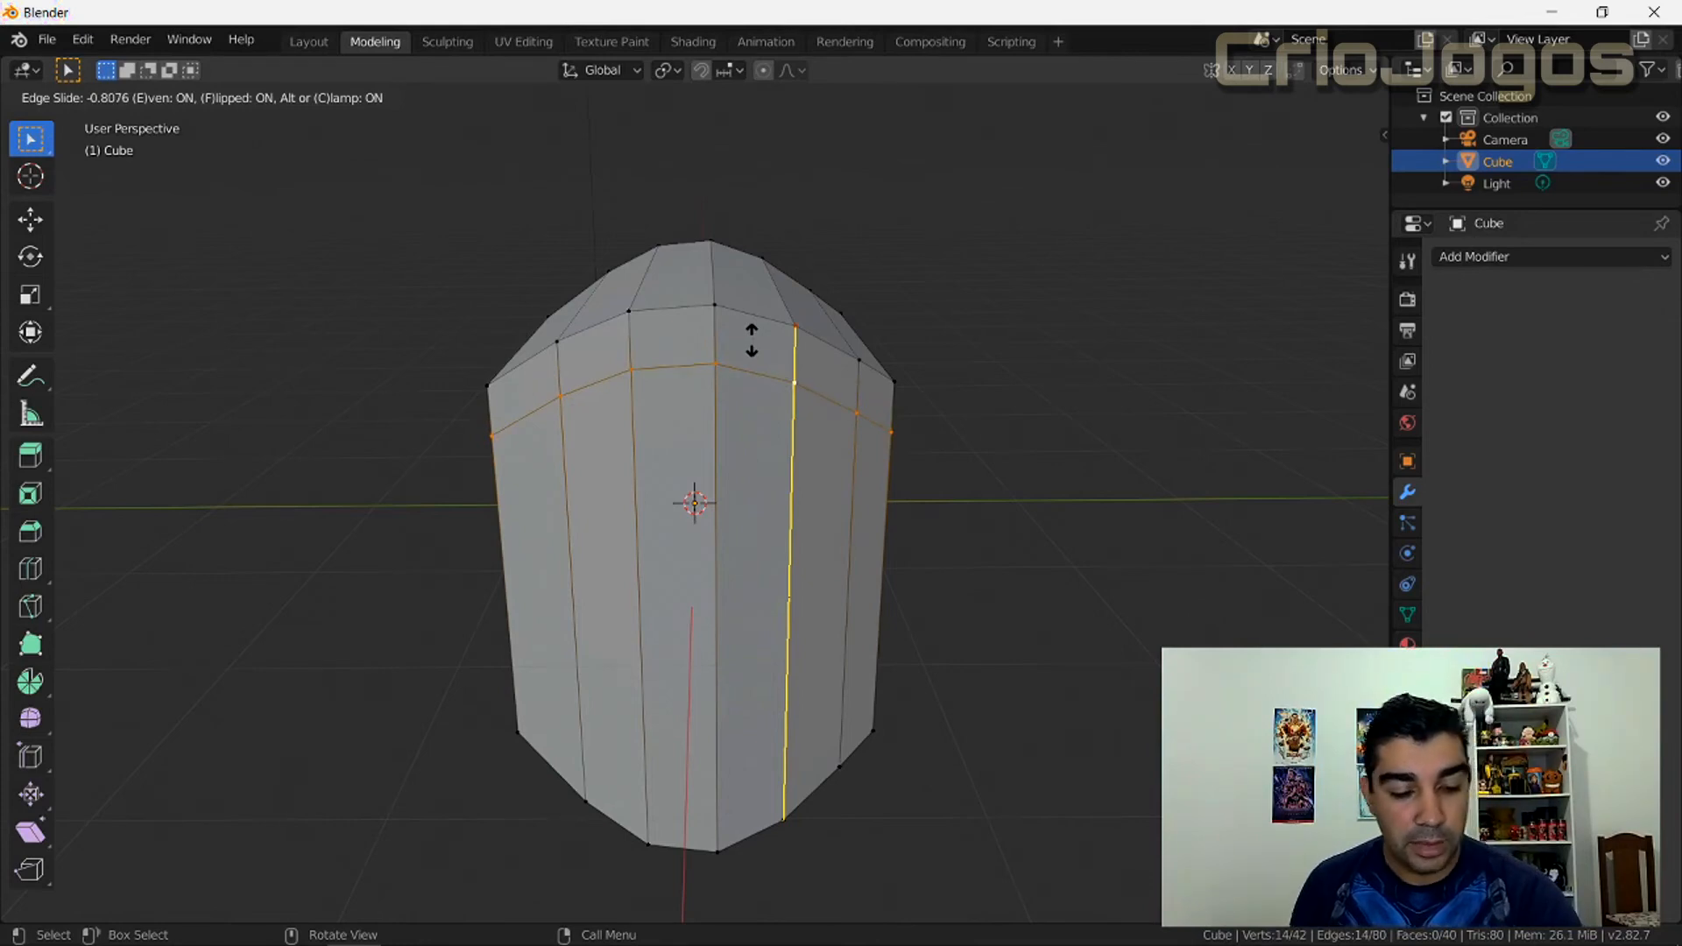
key("e")
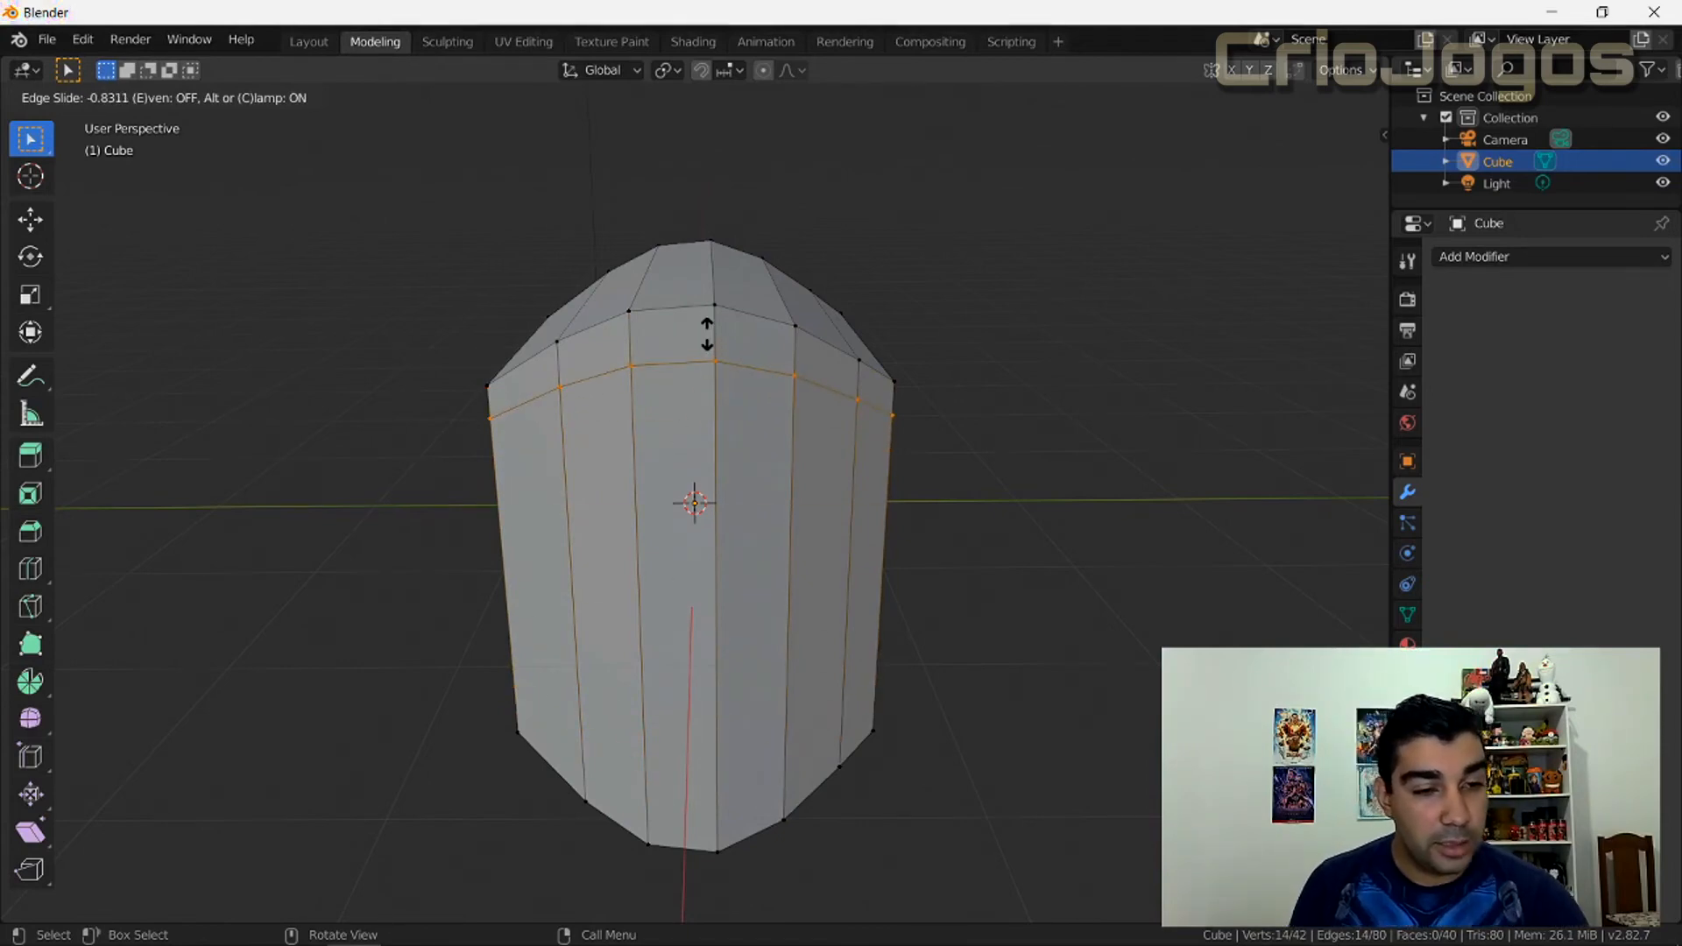
Step: Toggle Clamp off and on repeatedly while sliding the horizontal loop cut up and past the rounded mesh's upper edge
key("c")
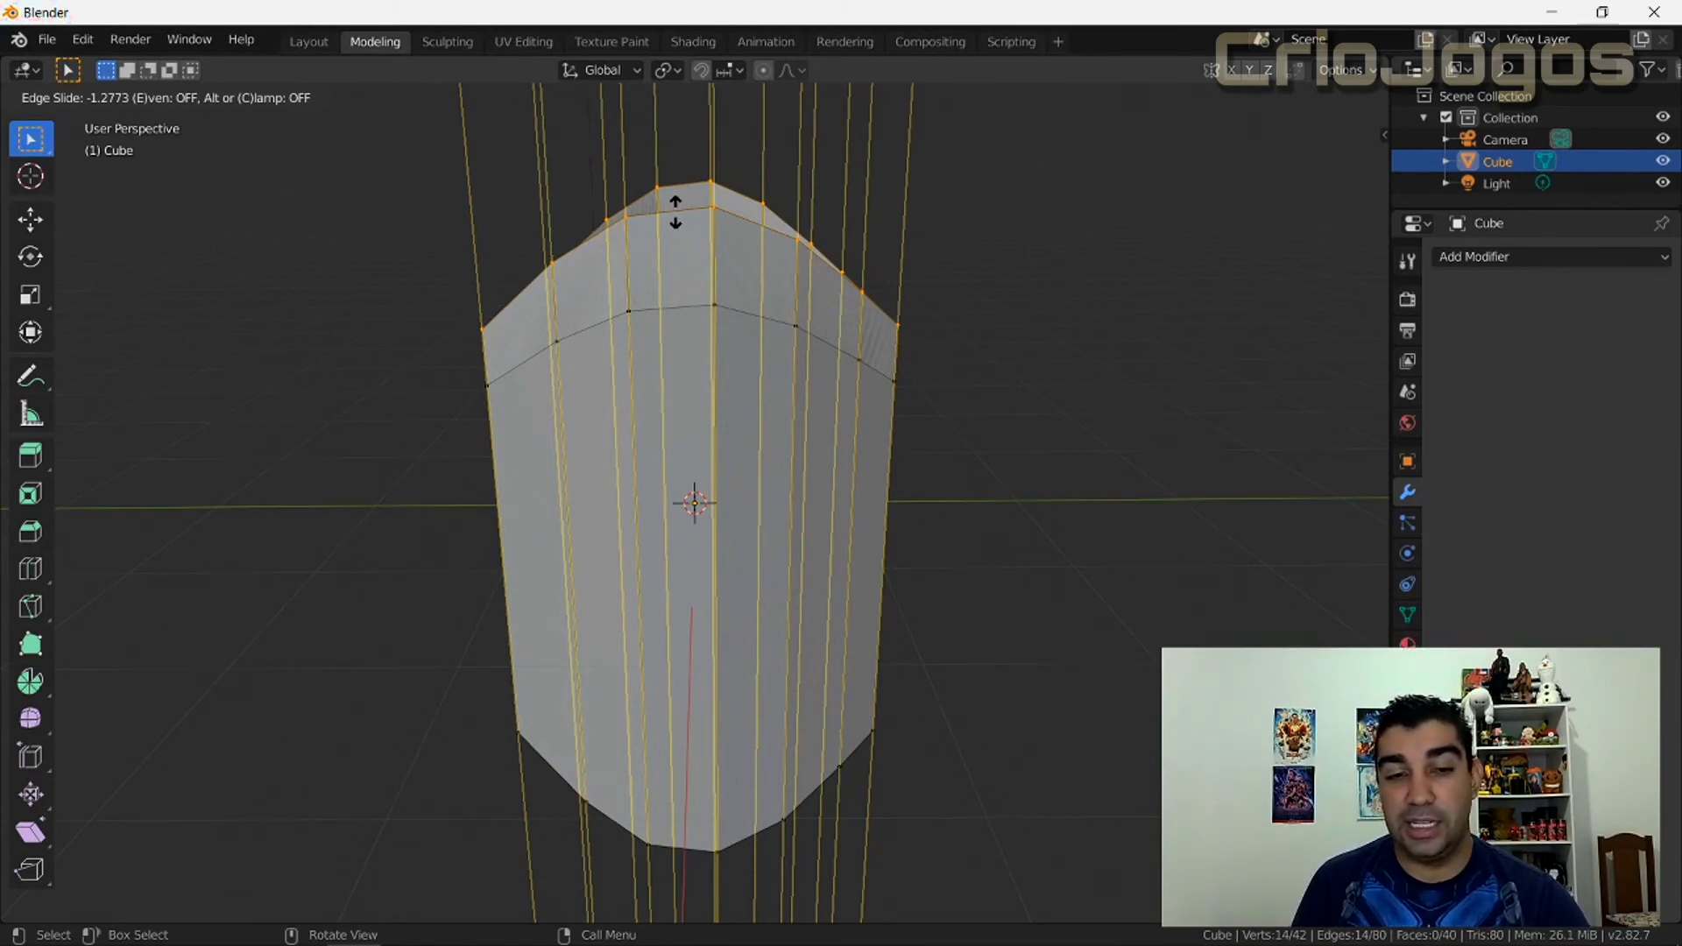
key("c")
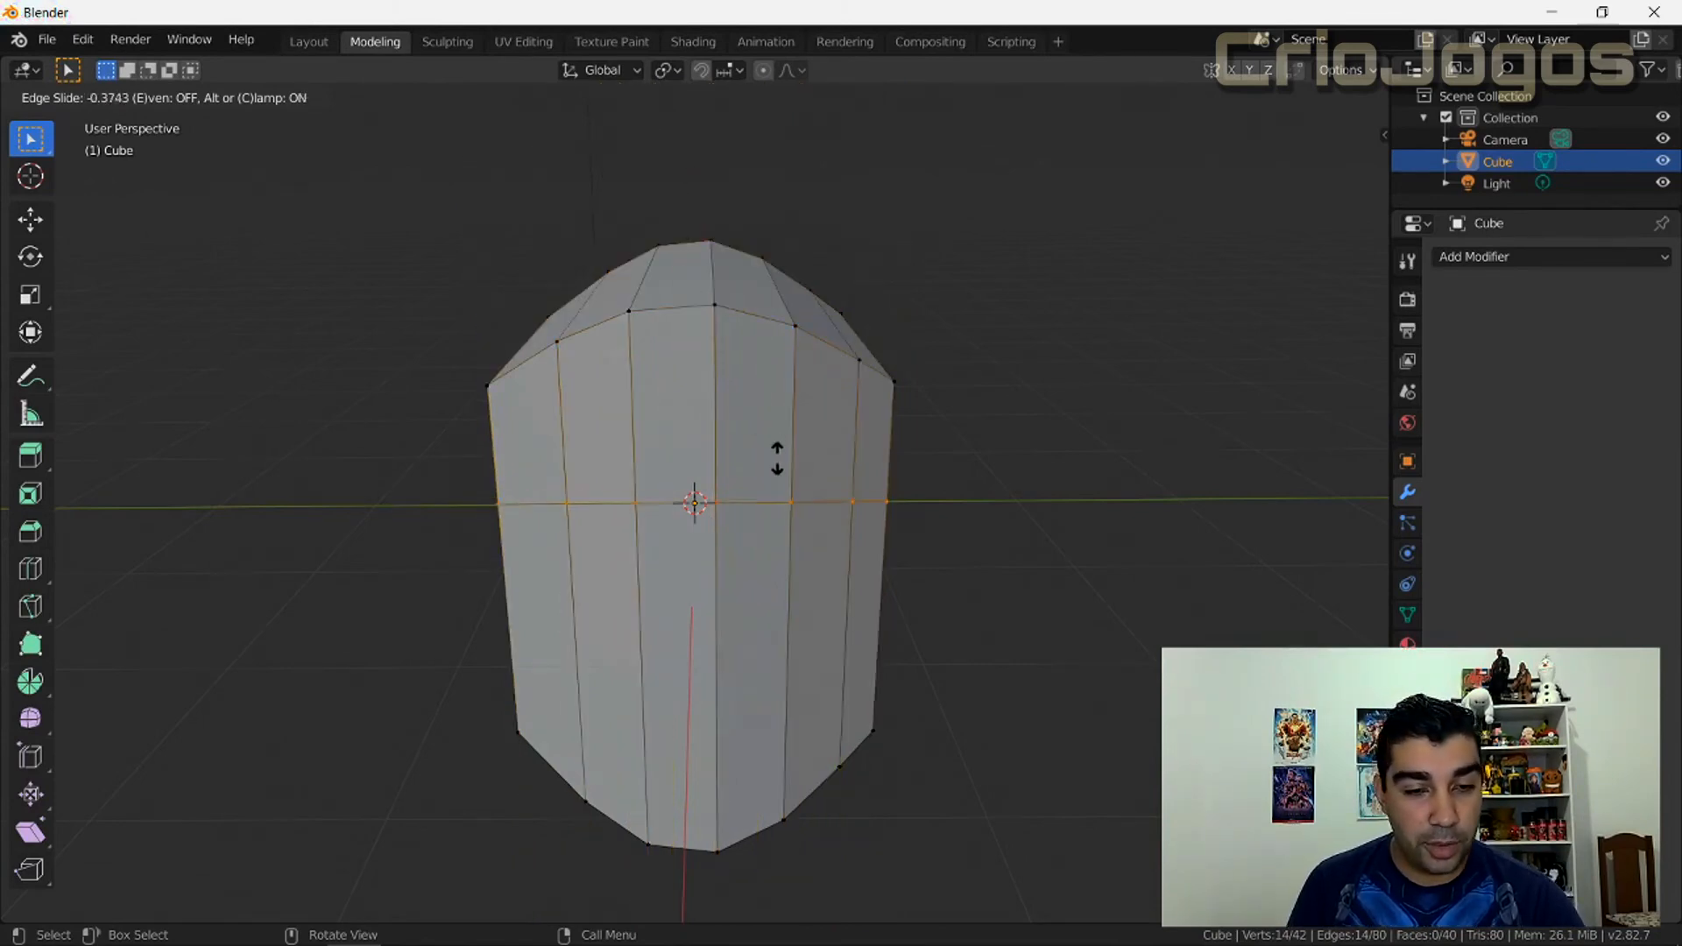
key("c")
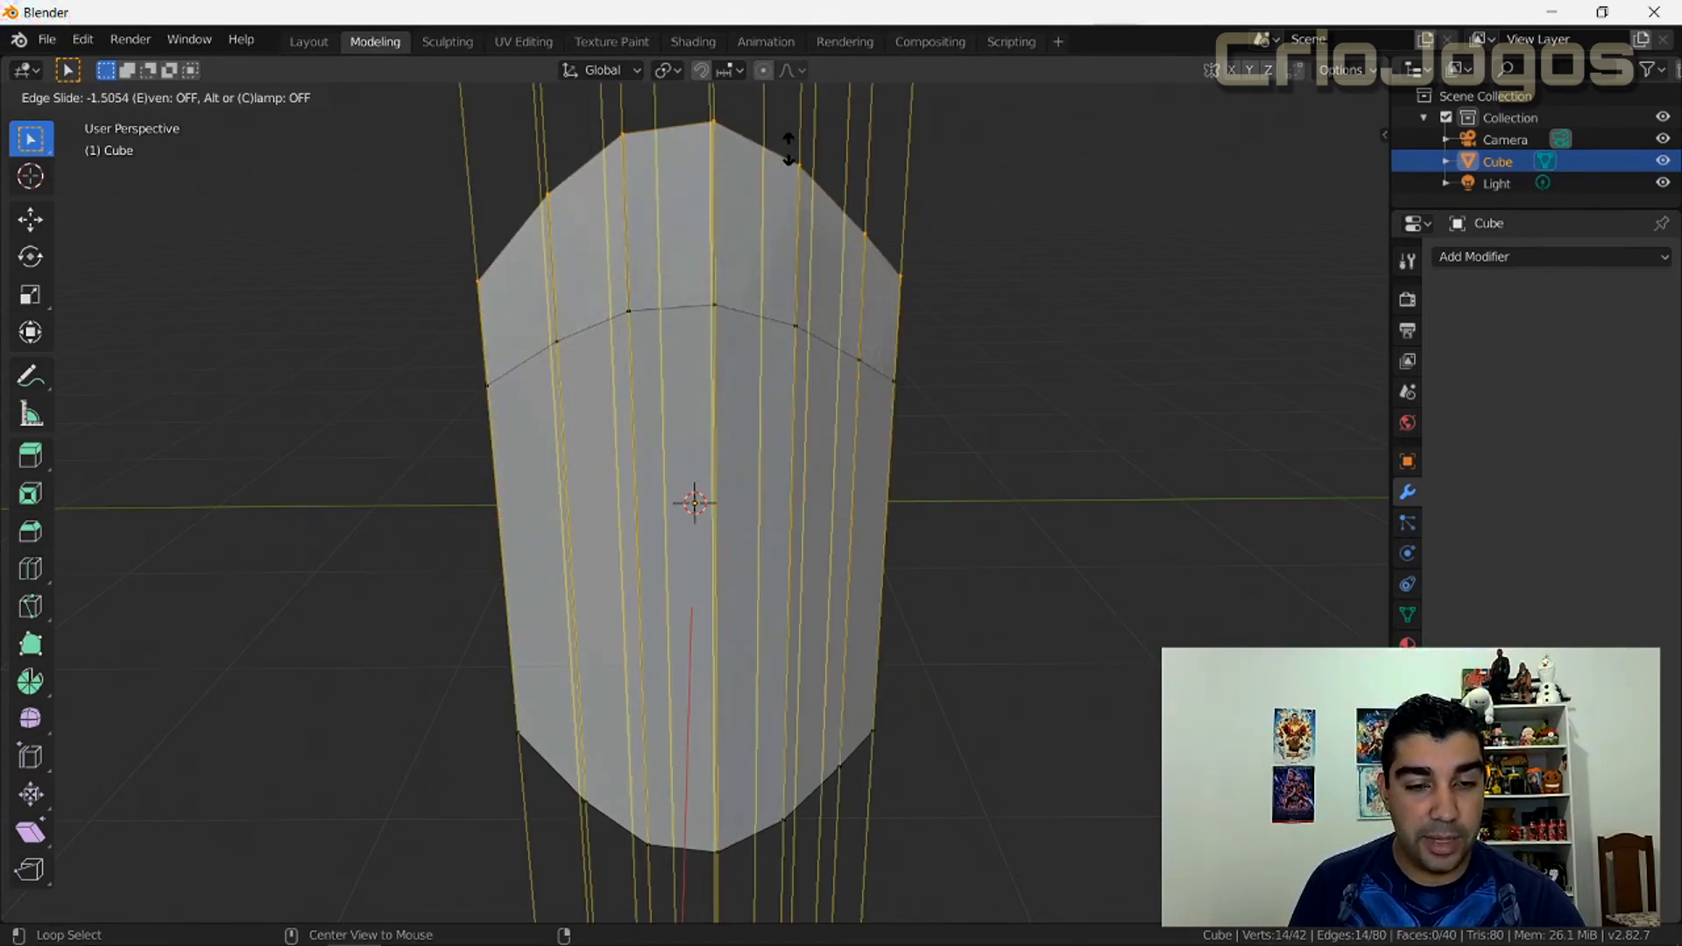
key("alt")
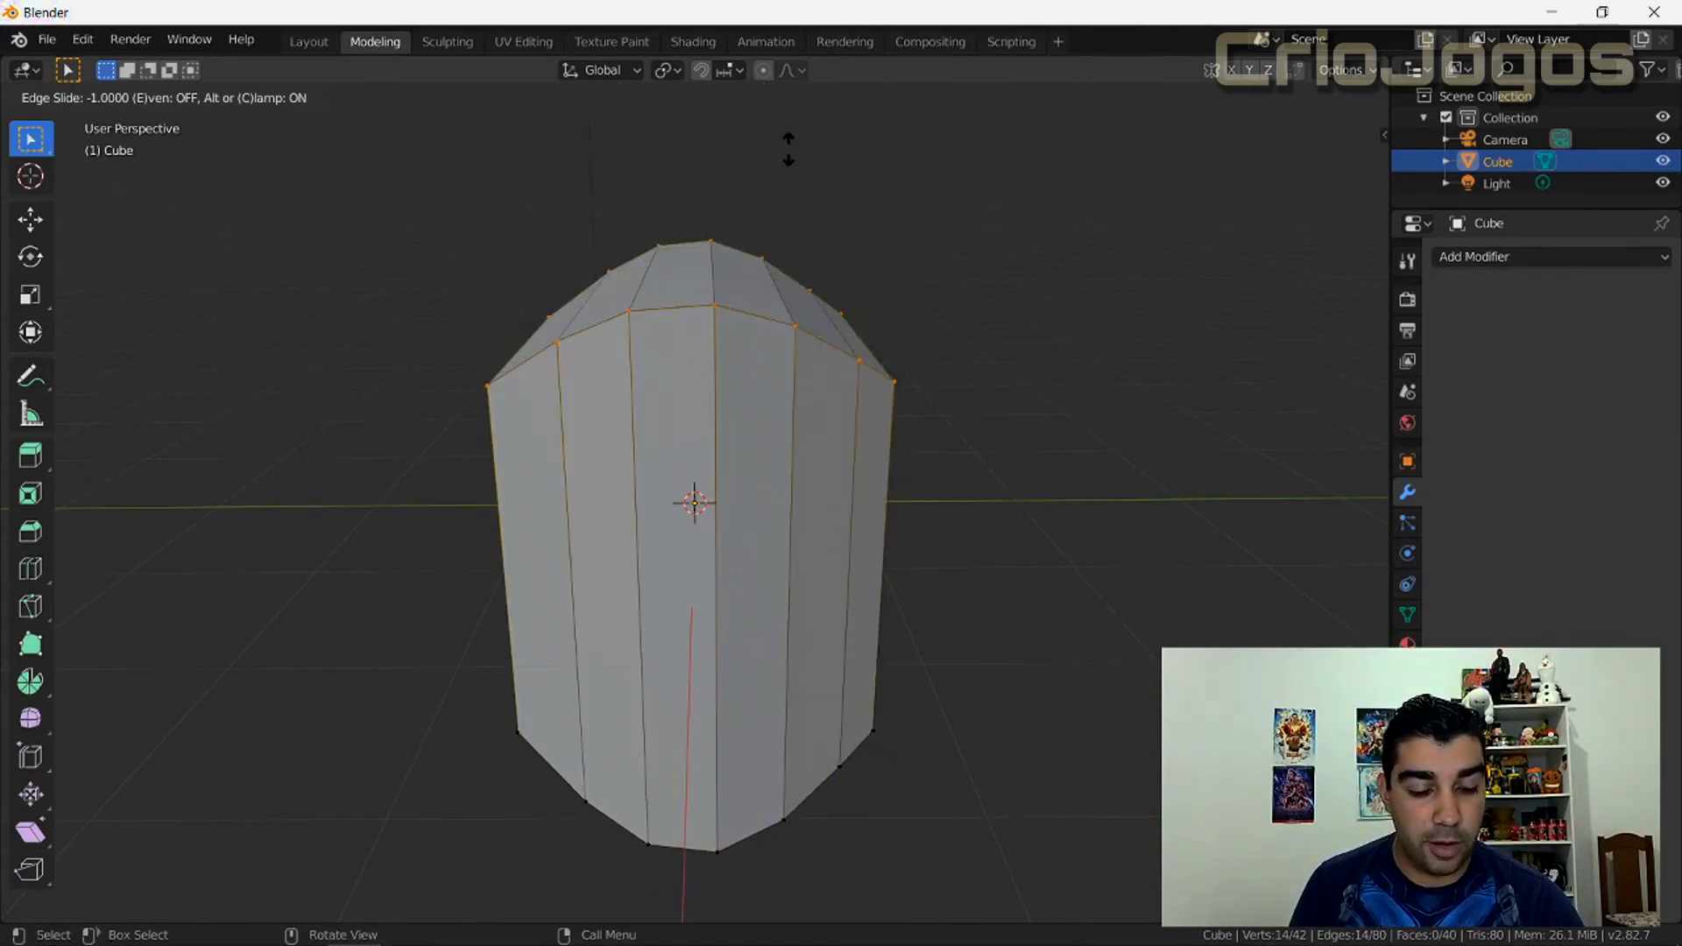
key("alt")
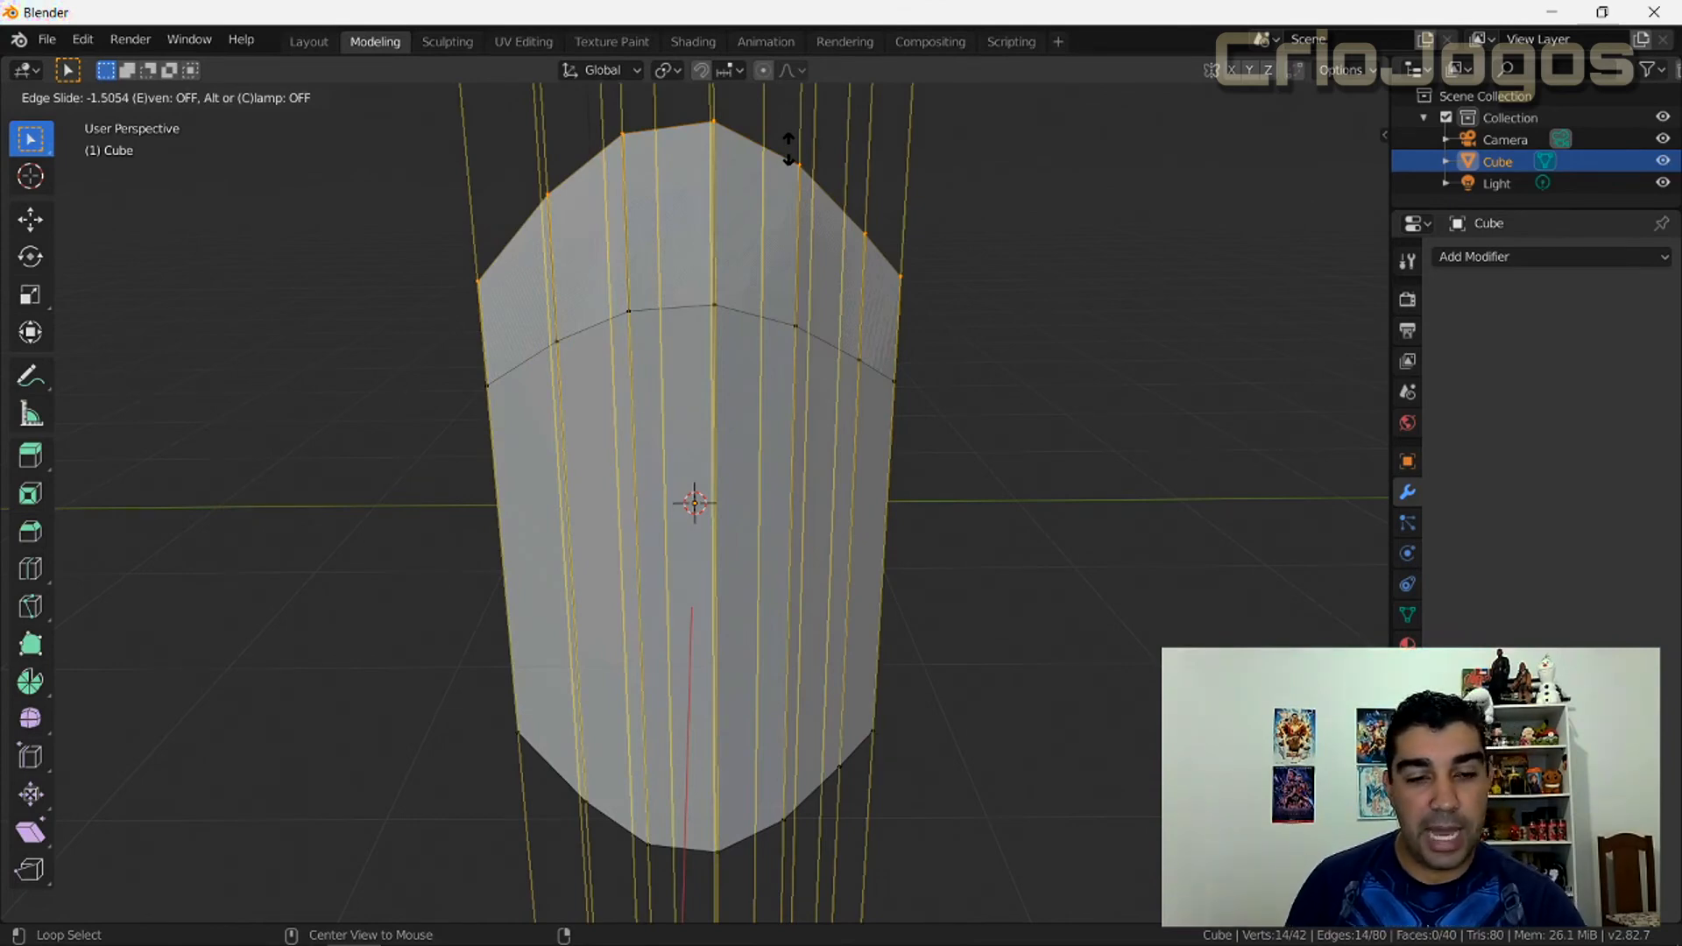
key("alt")
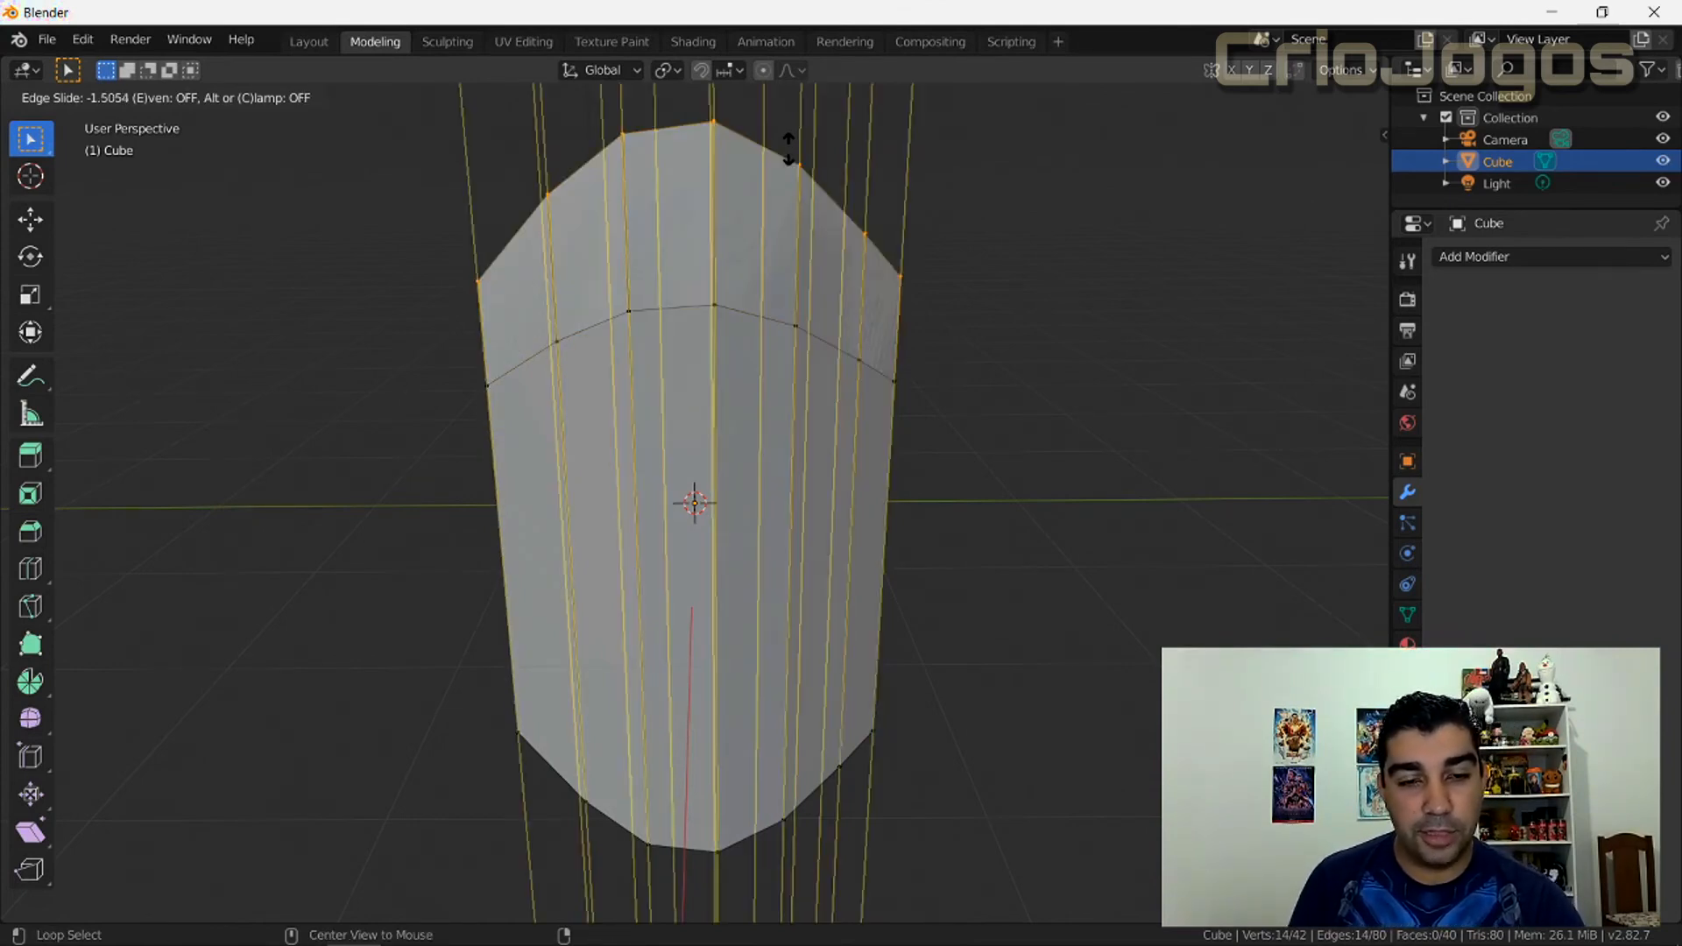
key("alt")
key("alt")
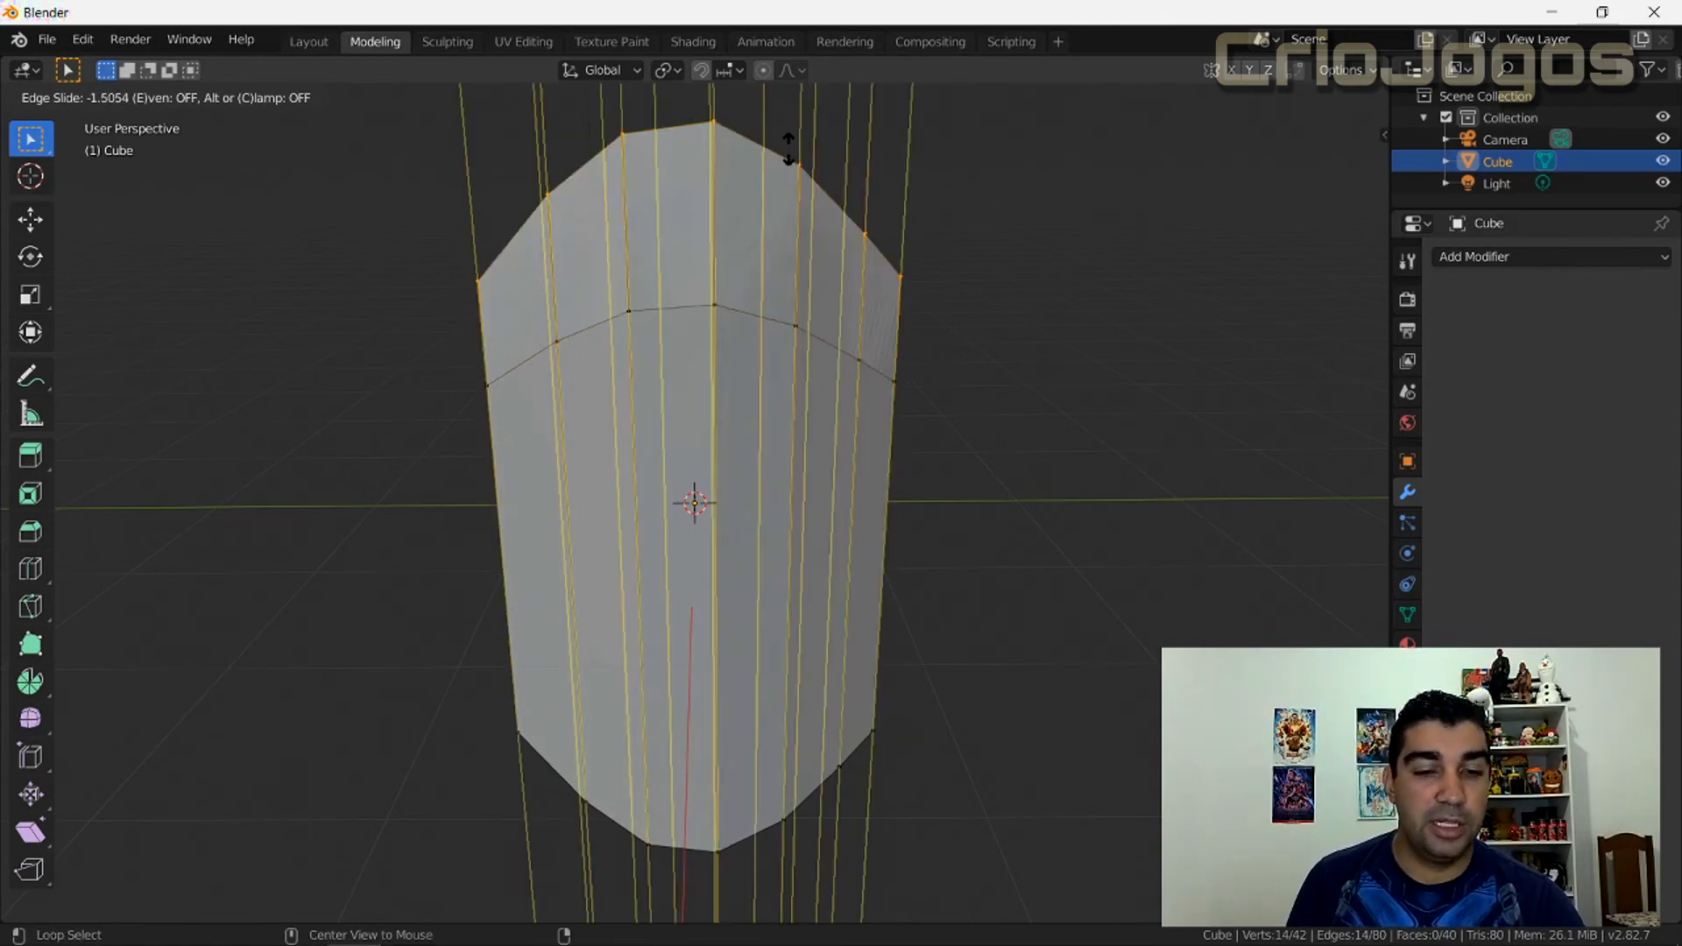
key("alt")
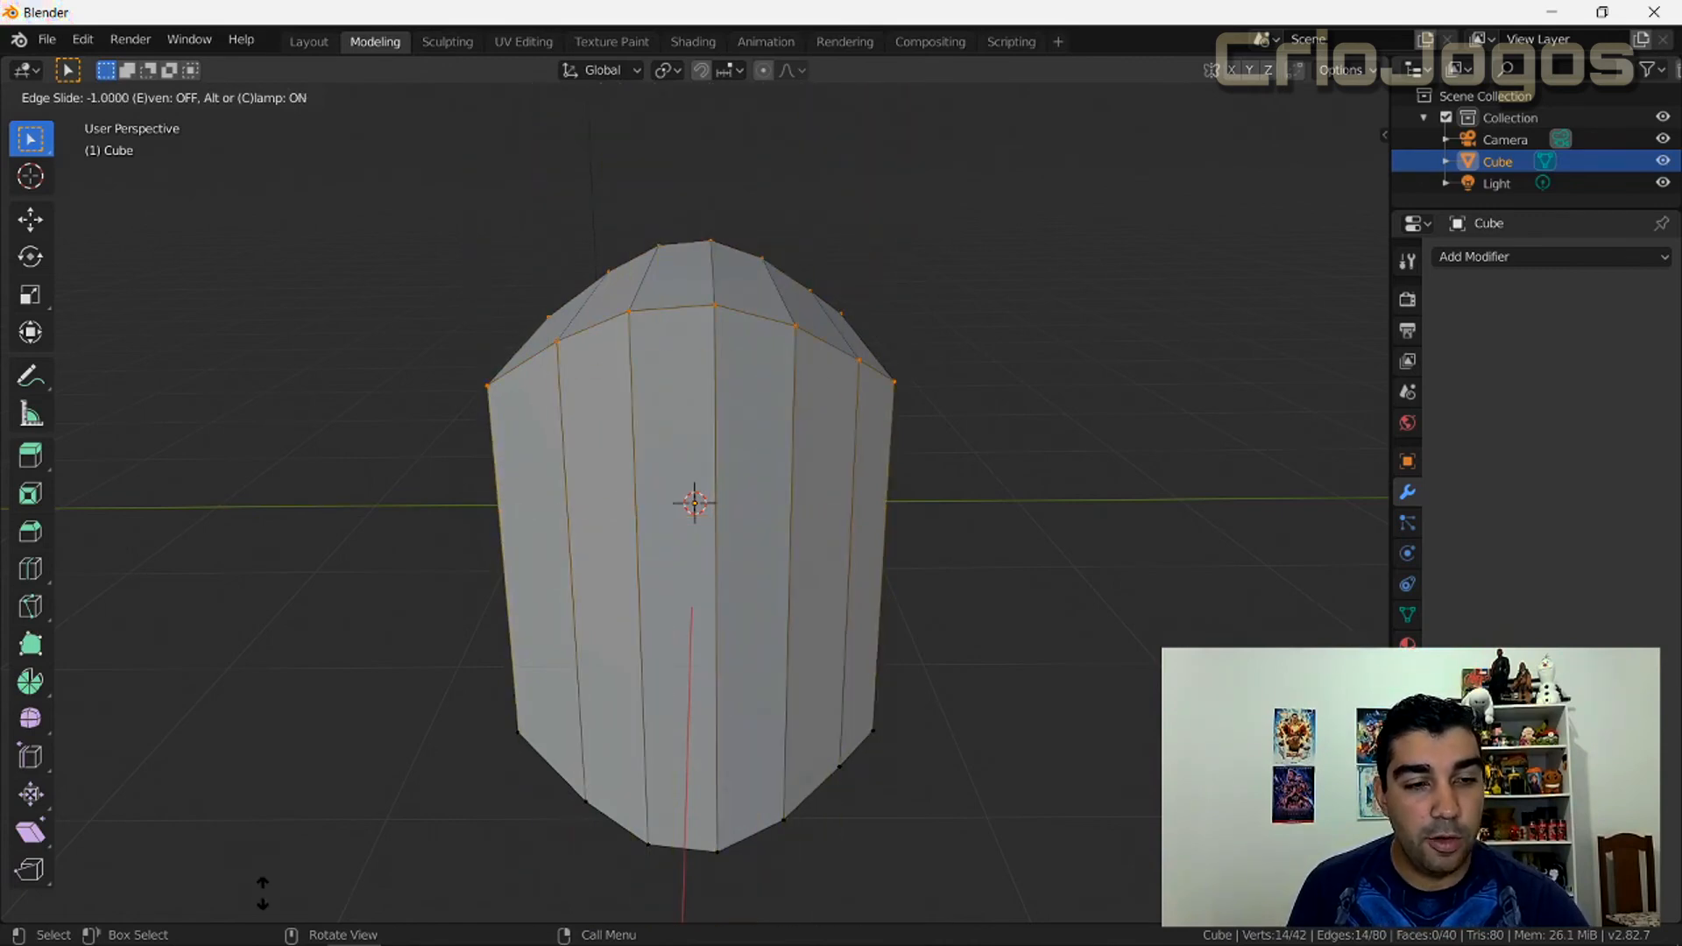
Step: Toggle Clamp once more, place the horizontal loop cut slightly below the mesh's middle at factor -0.041, and undo it
key("c")
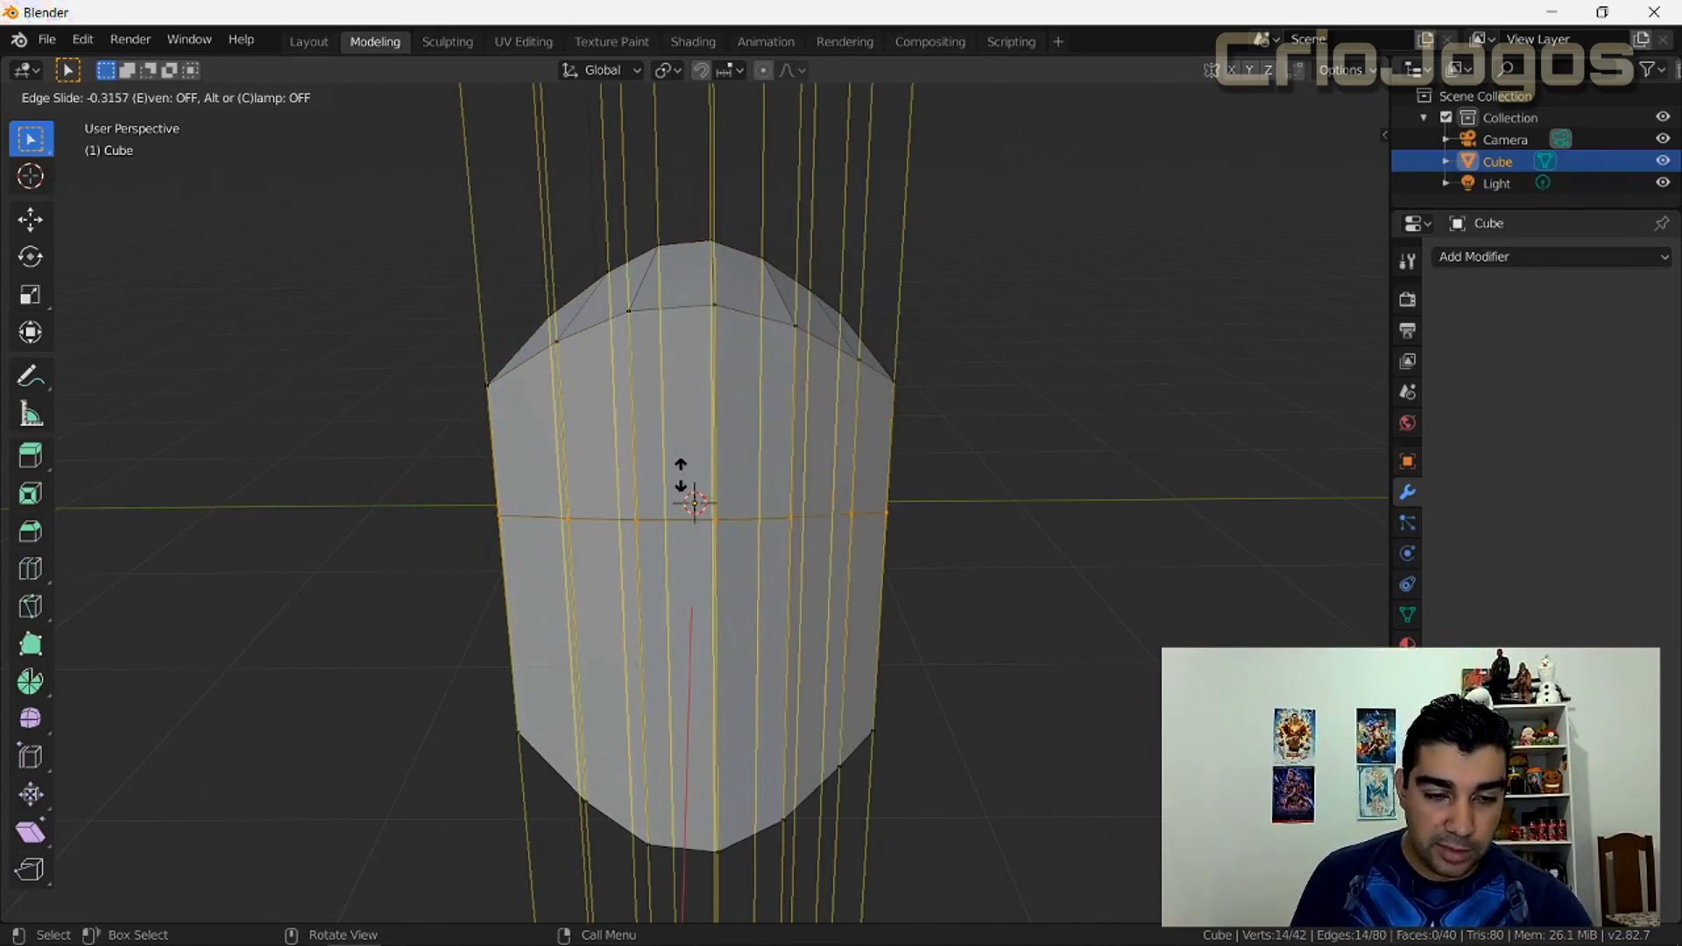
left_click(656, 561)
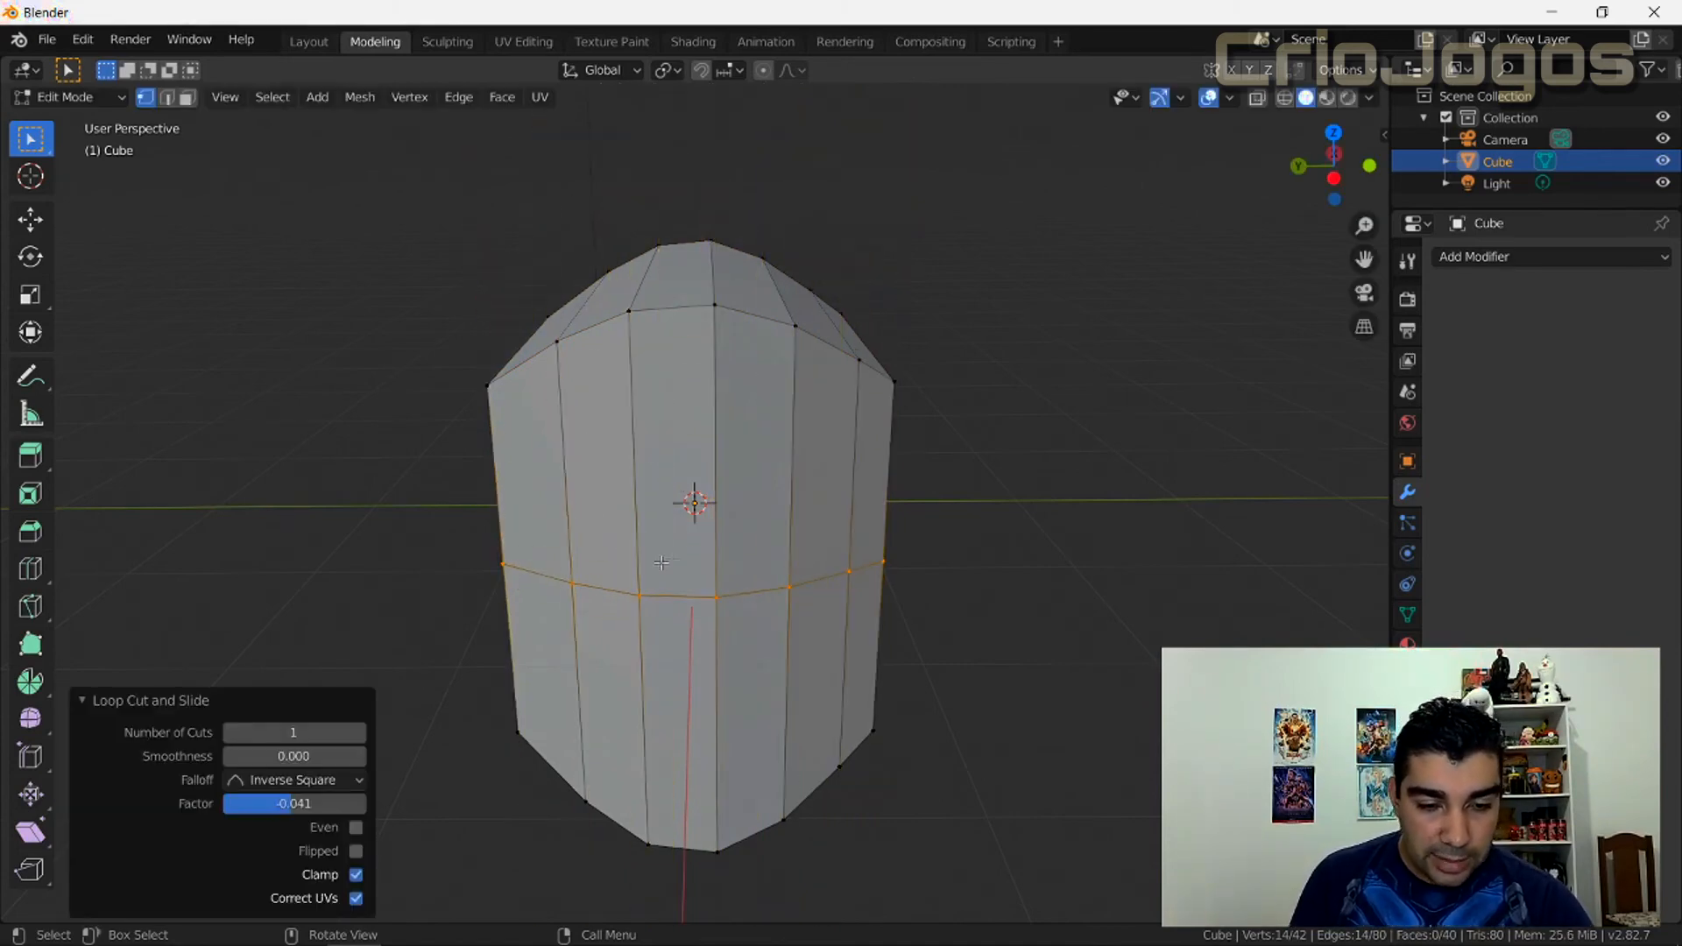
key("ctrl+z")
Step: Start another horizontal loop cut on the rounded mesh and try several cut counts, going back to a single cut
key("ctrl+r")
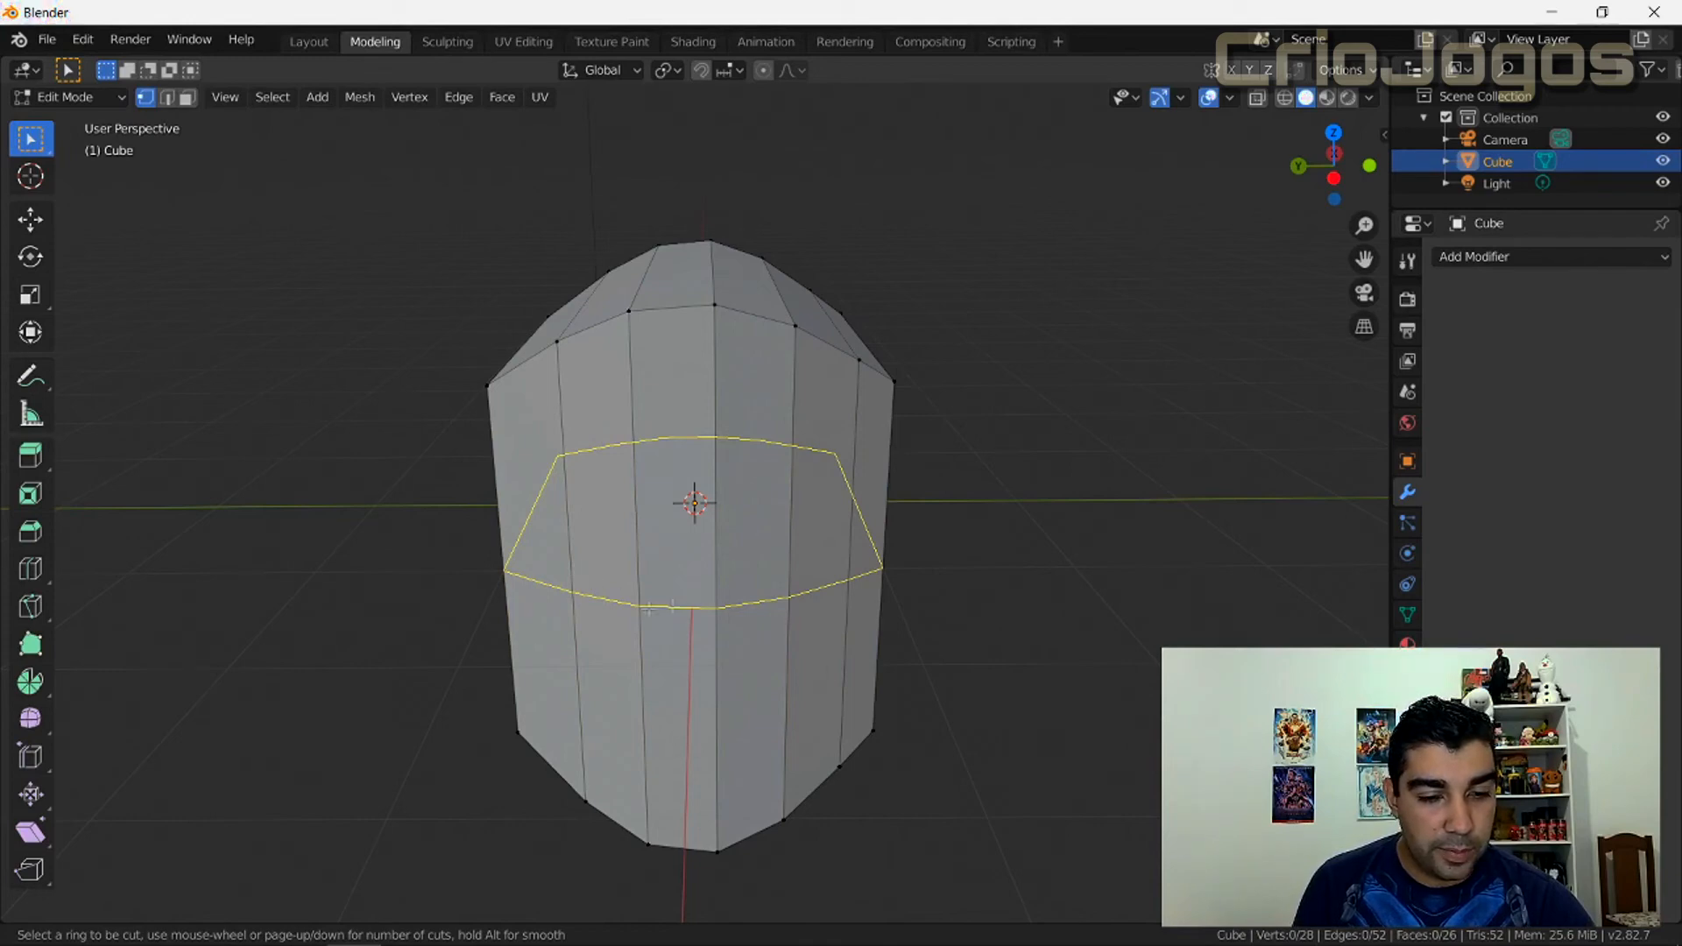
scroll(741, 565, "up", 1)
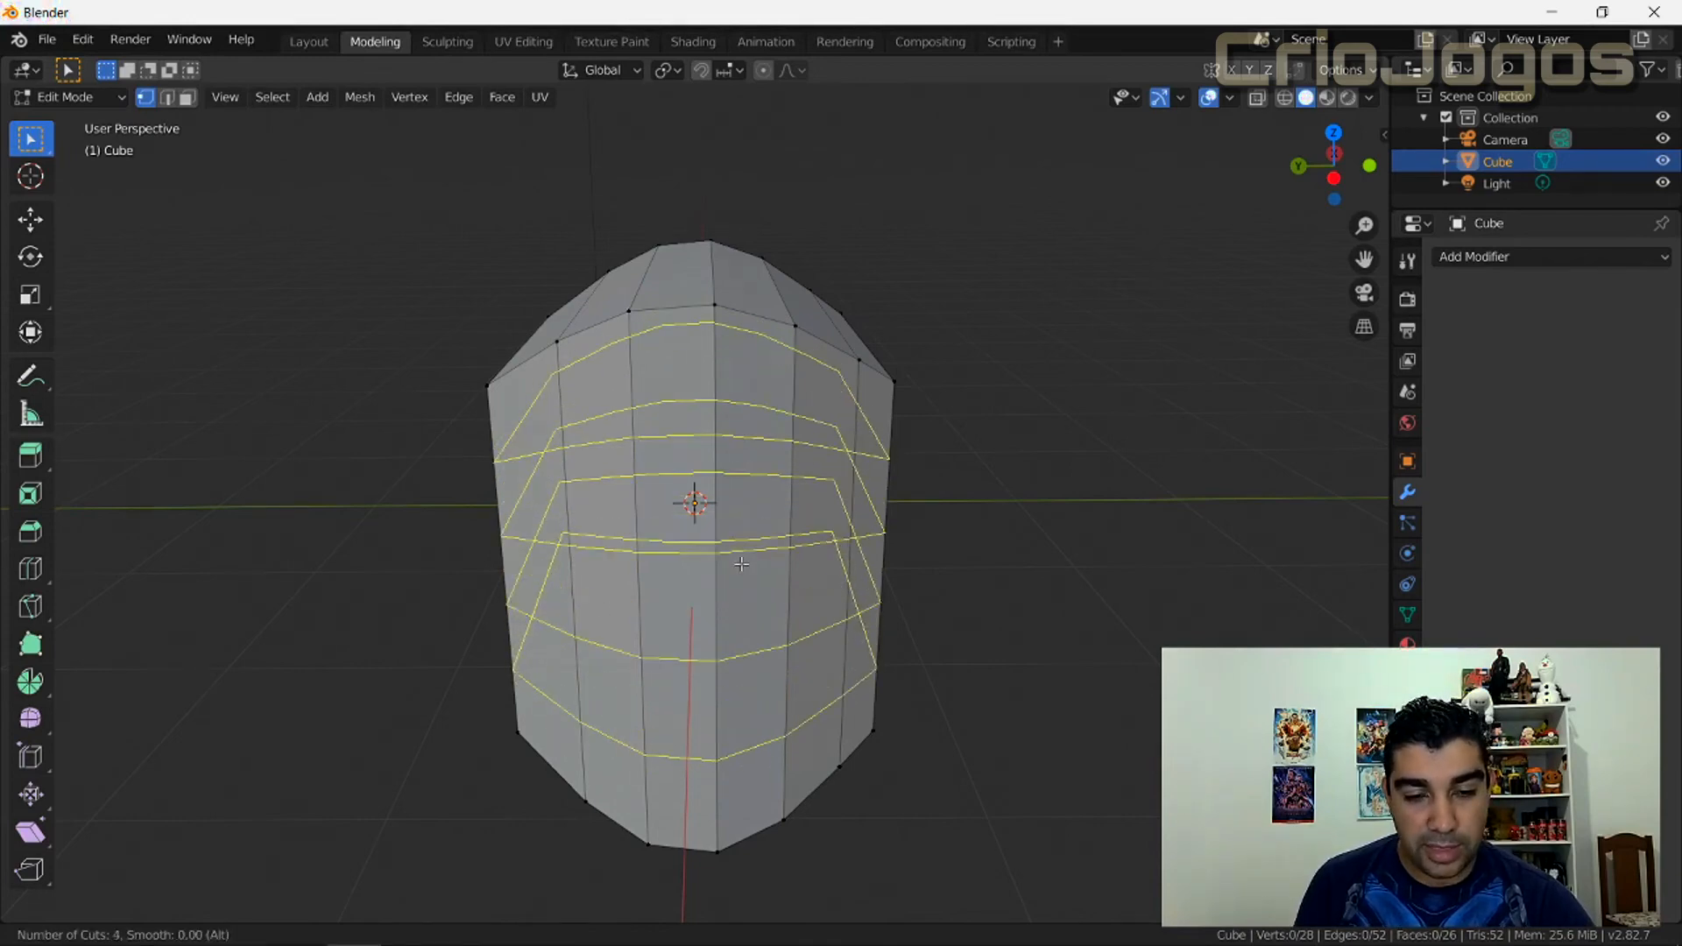
scroll(740, 565, "up", 4)
scroll(741, 566, "down", 4)
scroll(741, 565, "up", 2)
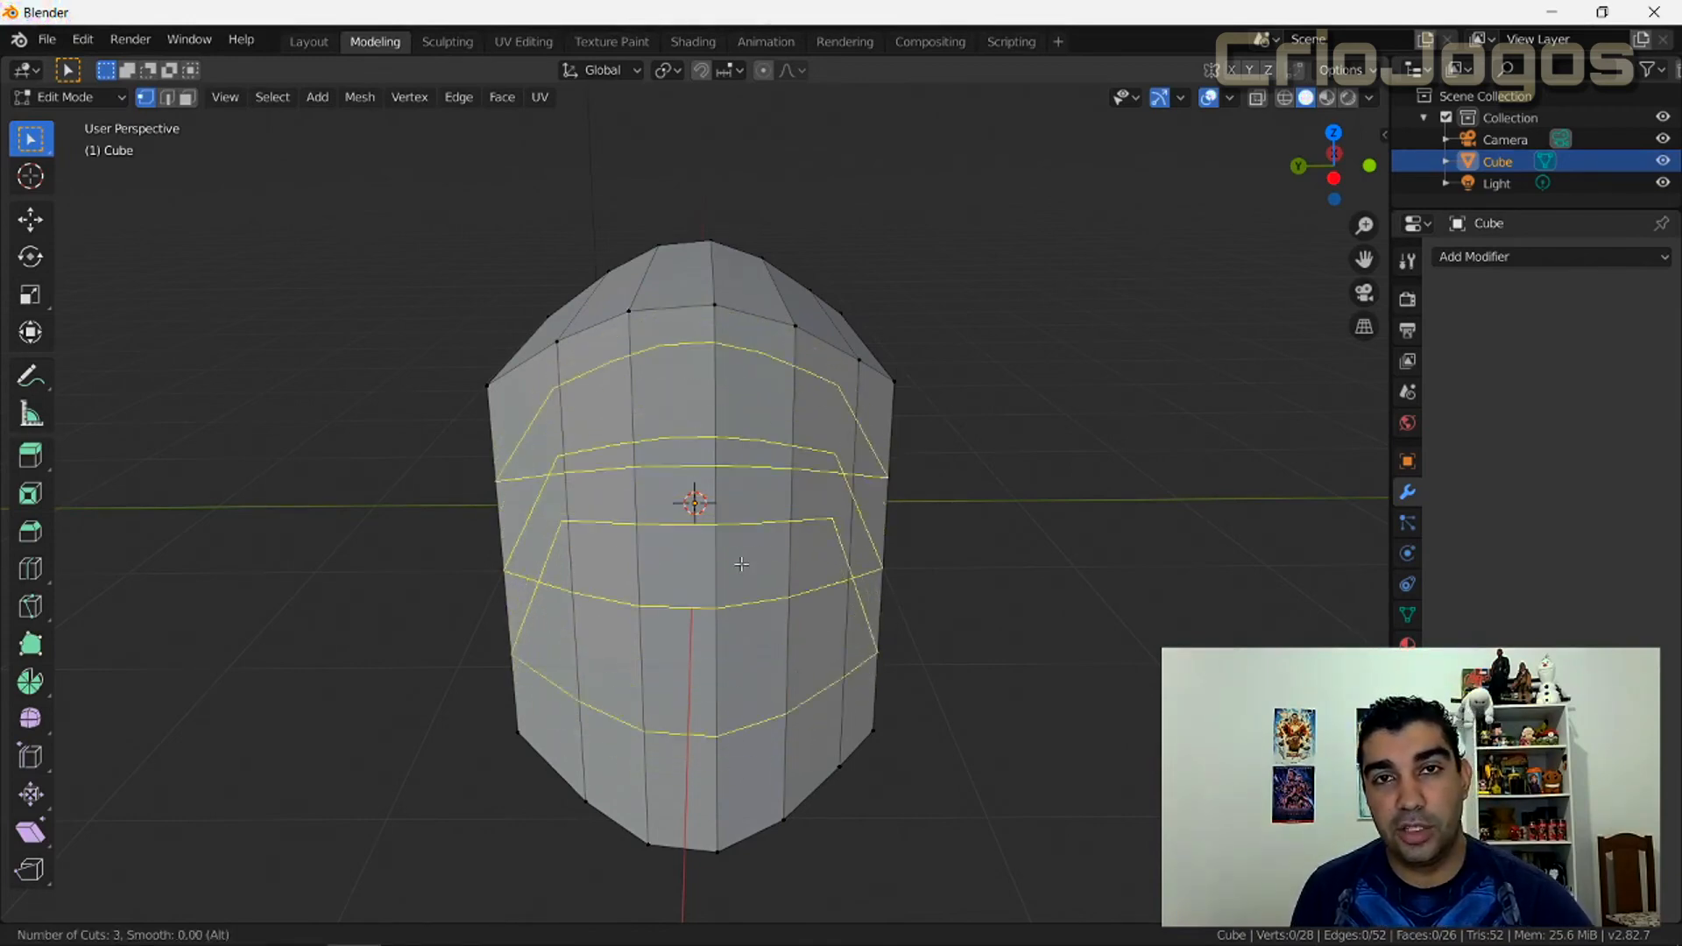
scroll(740, 565, "down", 3)
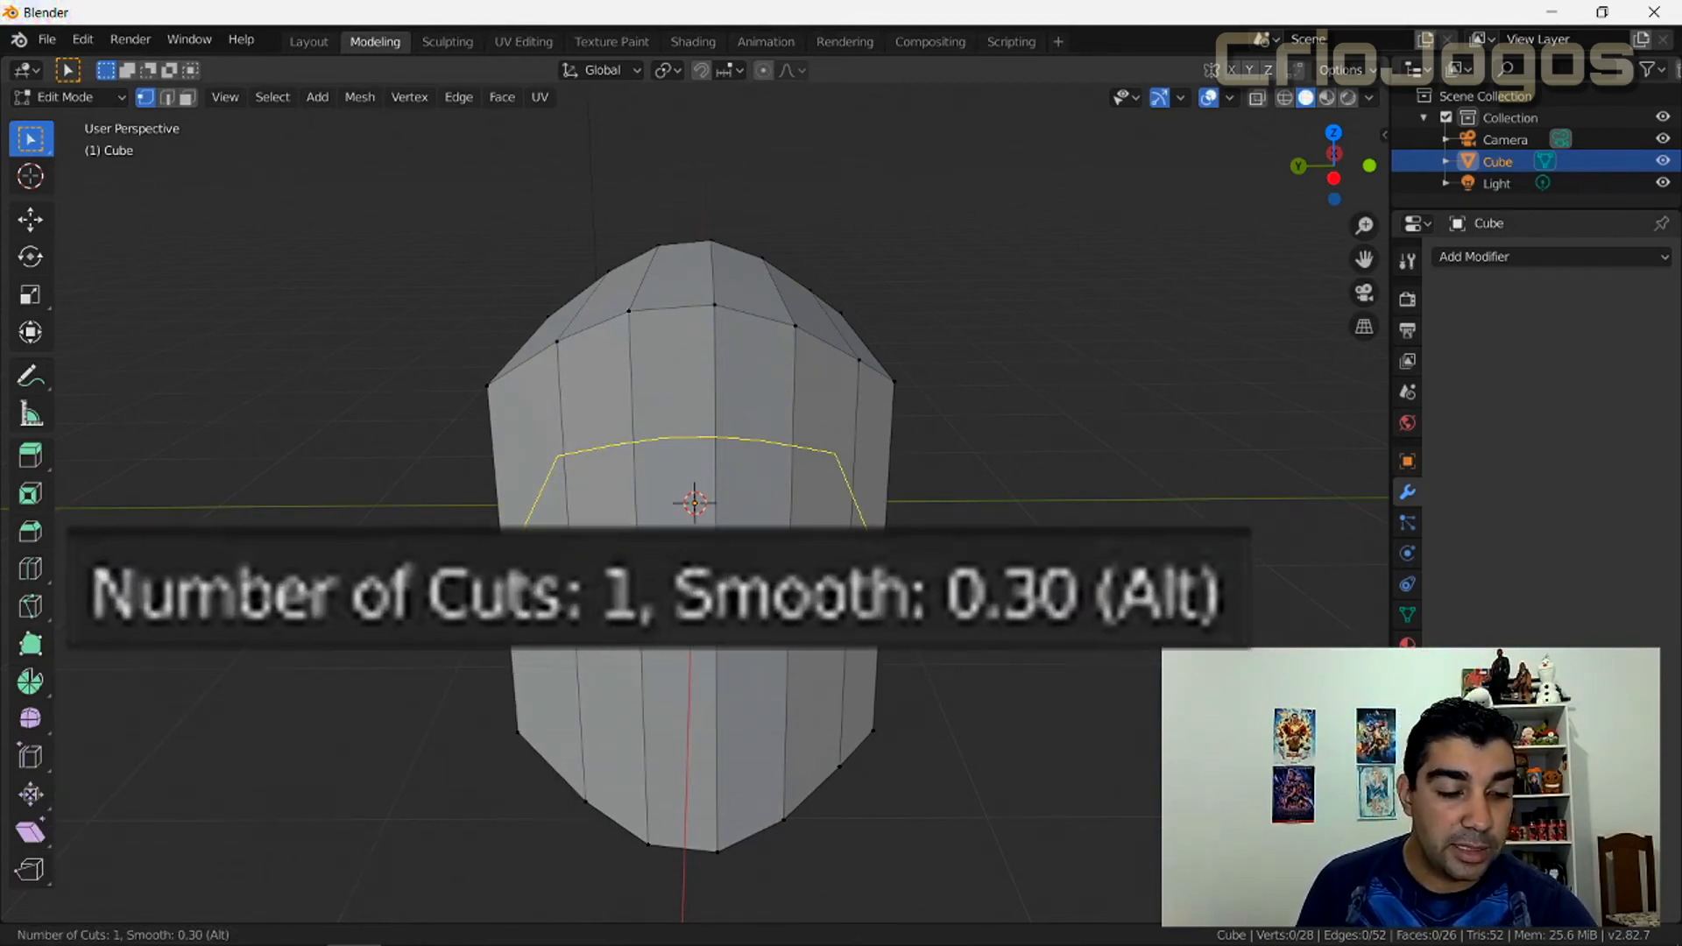
Step: Adjust the horizontal loop cut's smoothness to 0.45, raise it to four cuts, and place the loops at factor -0.043
scroll(692, 456, "down", 2, "alt")
scroll(692, 456, "up", 6, "alt")
scroll(692, 456, "up", 2, "alt")
scroll(693, 455, "down", 3, "alt")
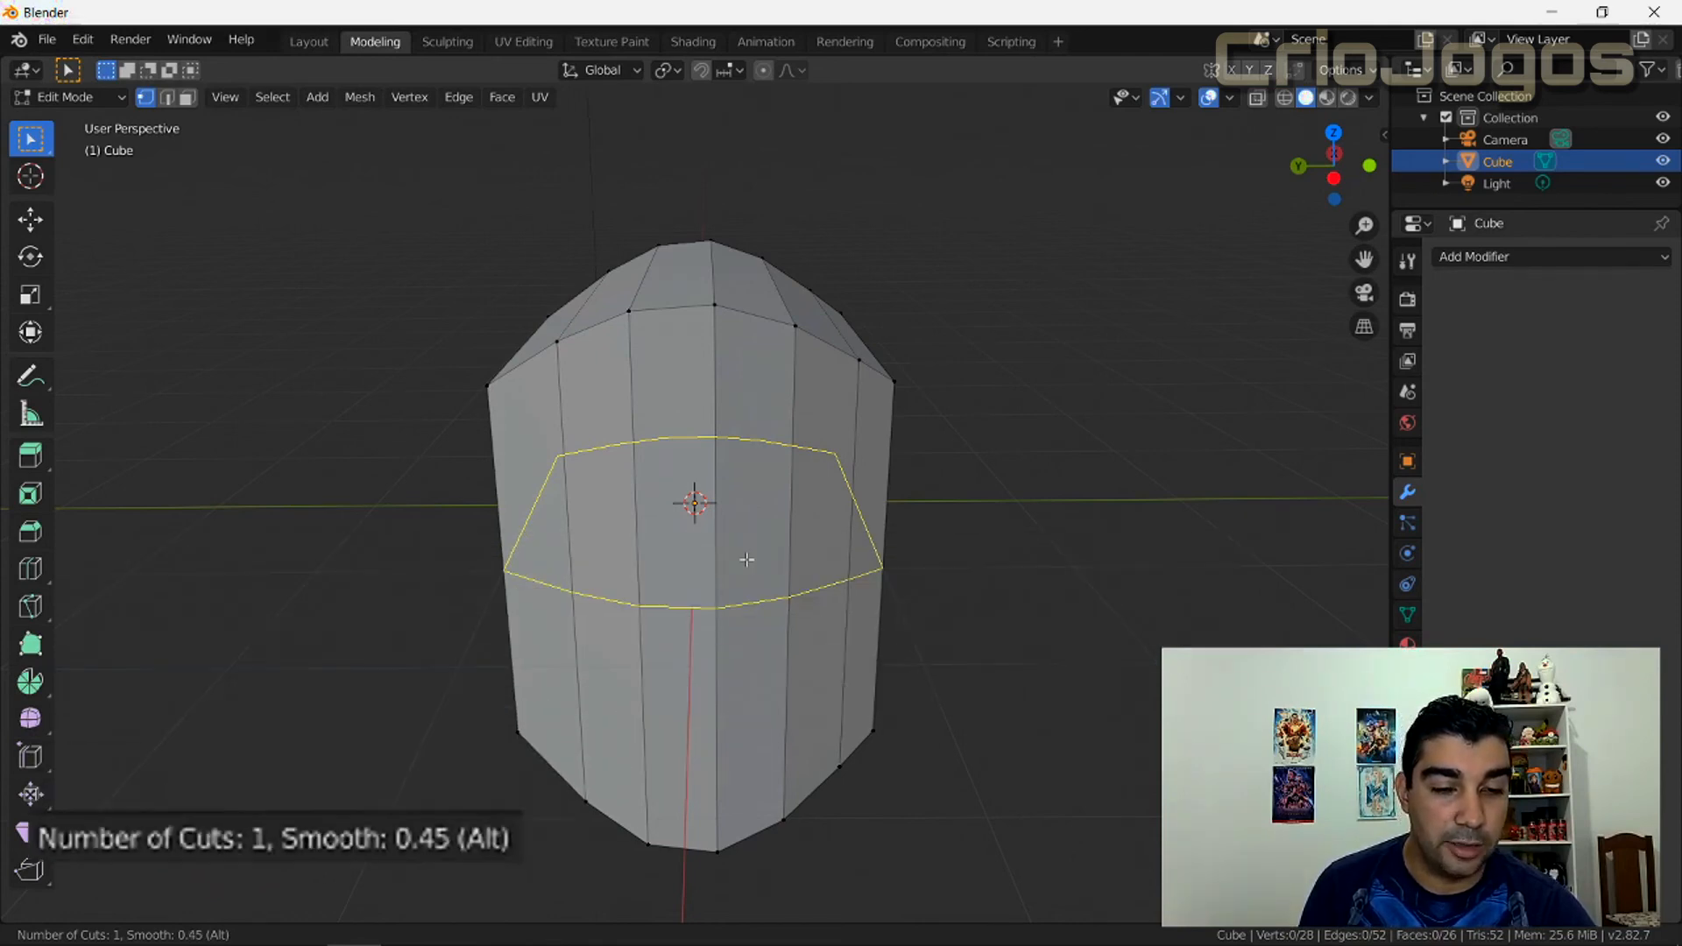
scroll(746, 559, "up", 2)
scroll(747, 559, "up", 1)
left_click(746, 559)
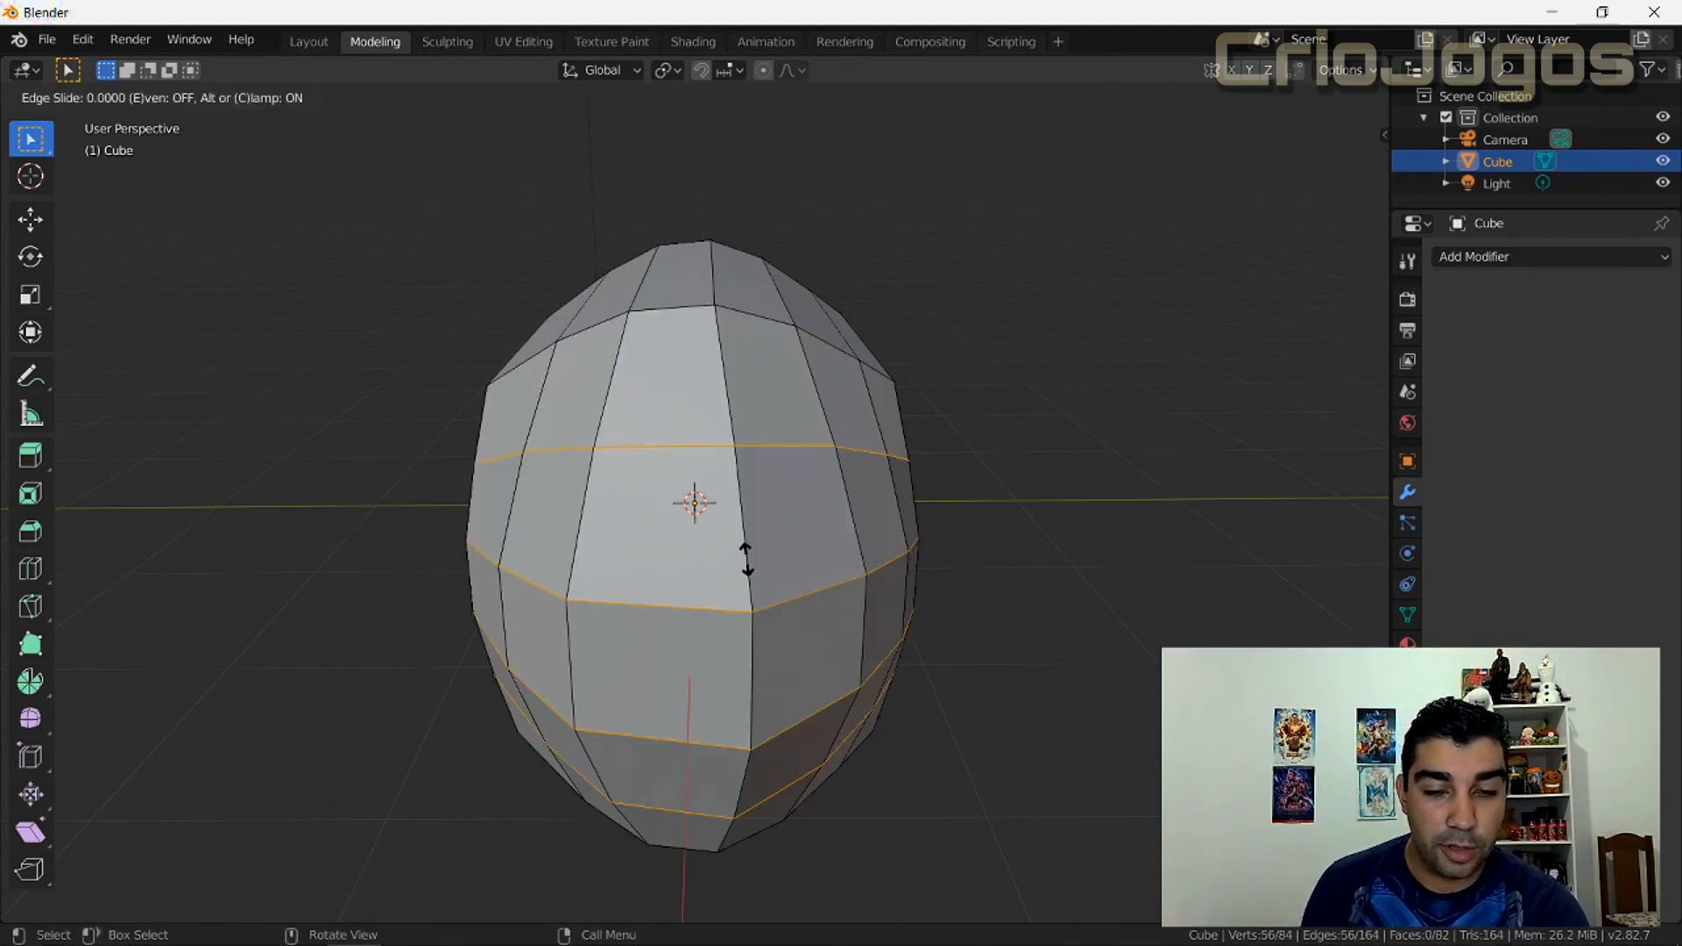
left_click(595, 571)
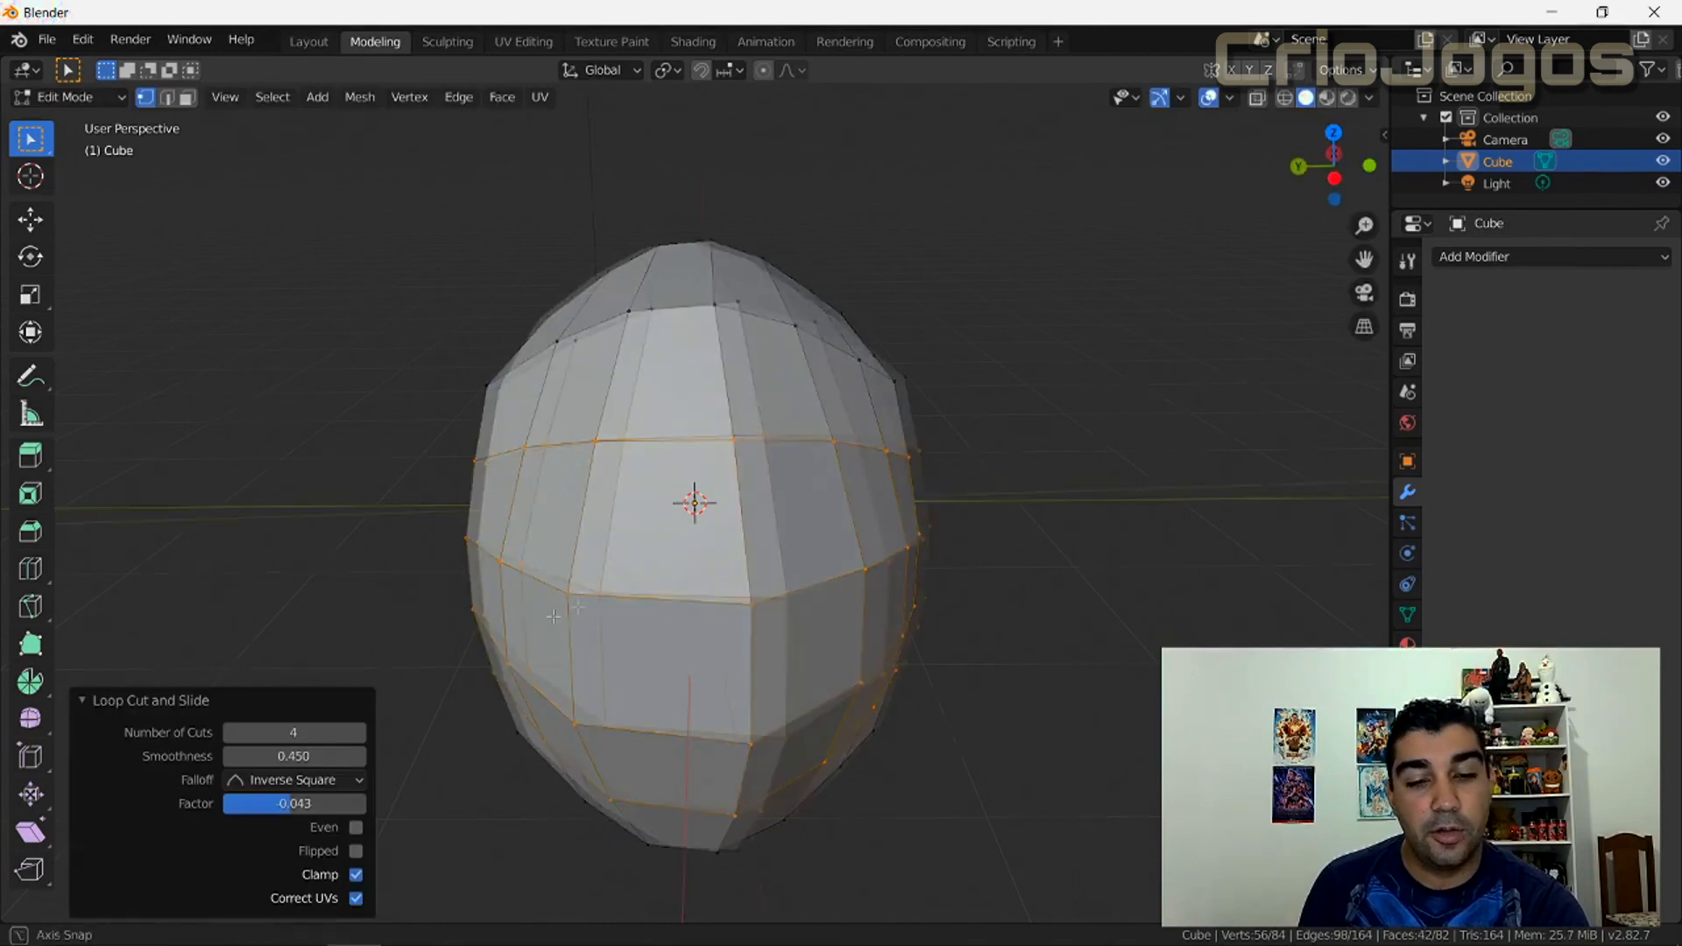
Step: Lower the four loop cuts' smoothness to 0.380, inspect the rounded mesh from the side, and deselect everything
middle_click_drag(595, 571, 1060, 474)
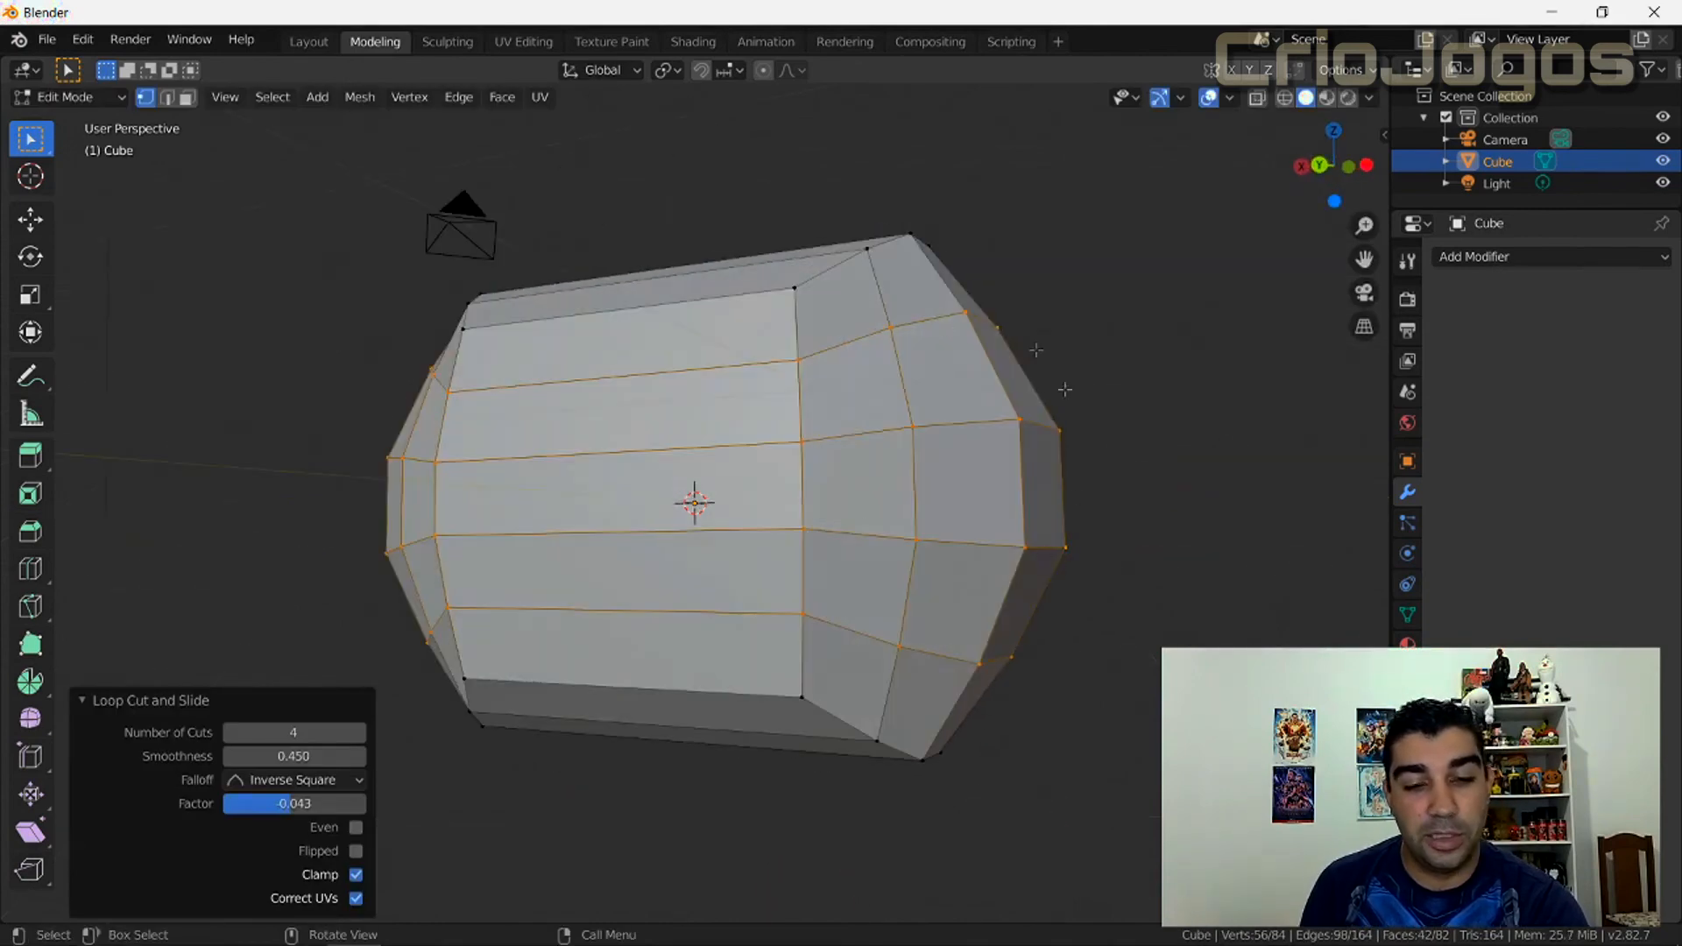
left_click_drag(289, 756, 254, 756)
scroll(1010, 663, "down", 3)
middle_click_drag(1012, 669, 638, 647)
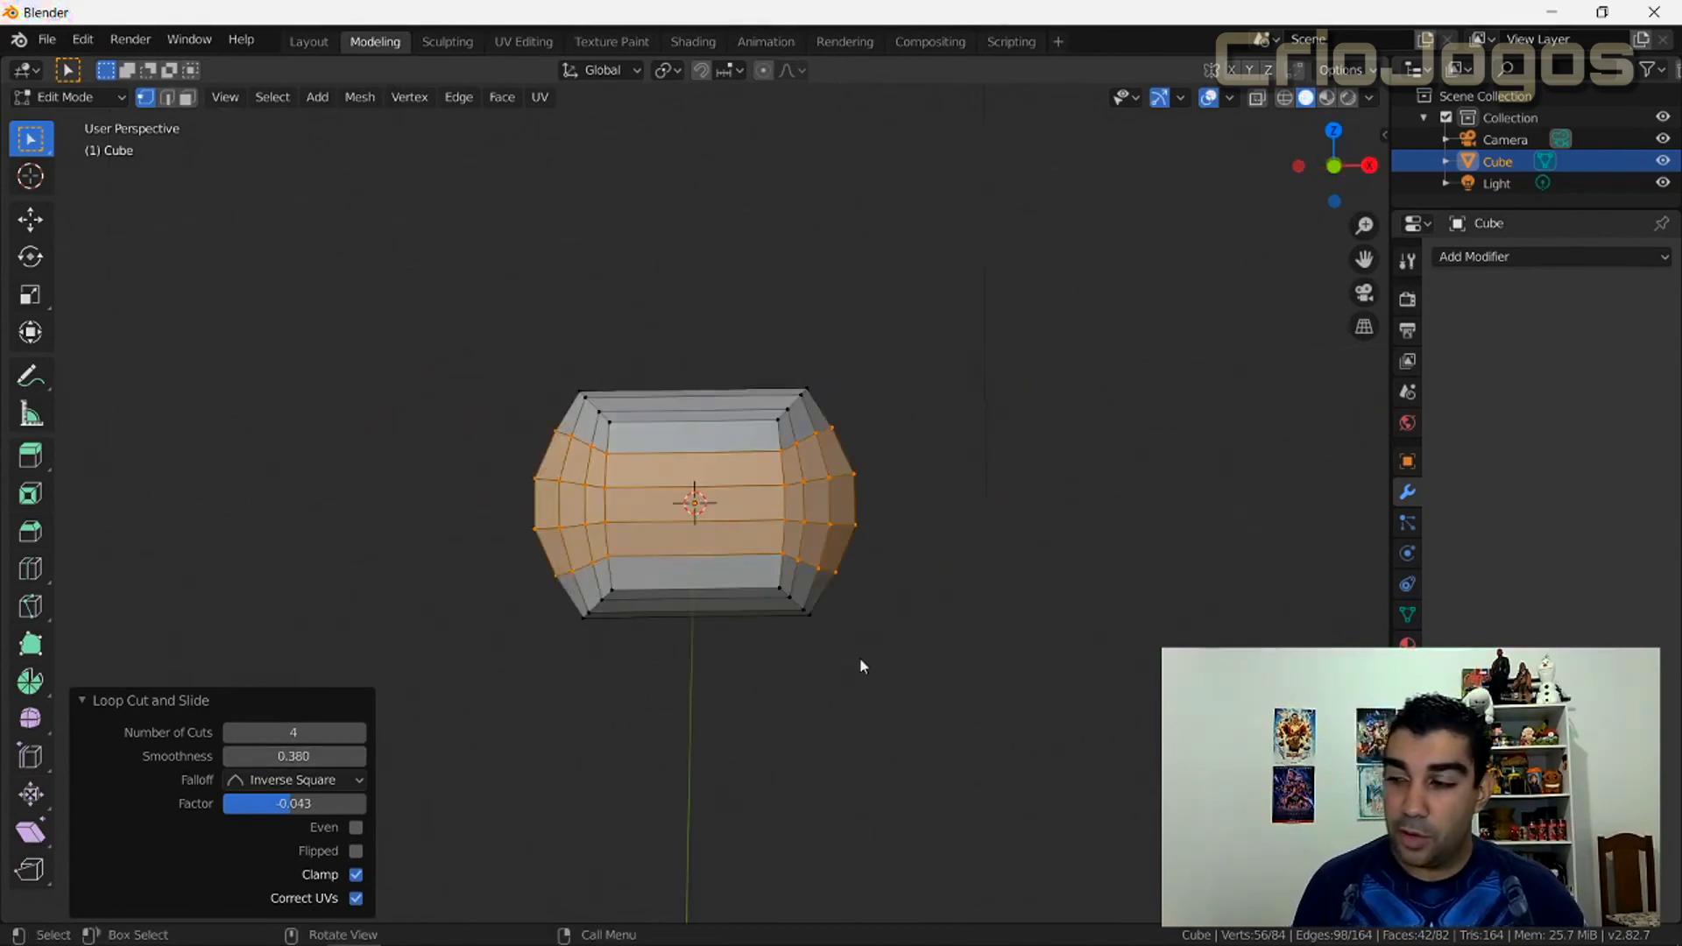
left_click(1067, 313)
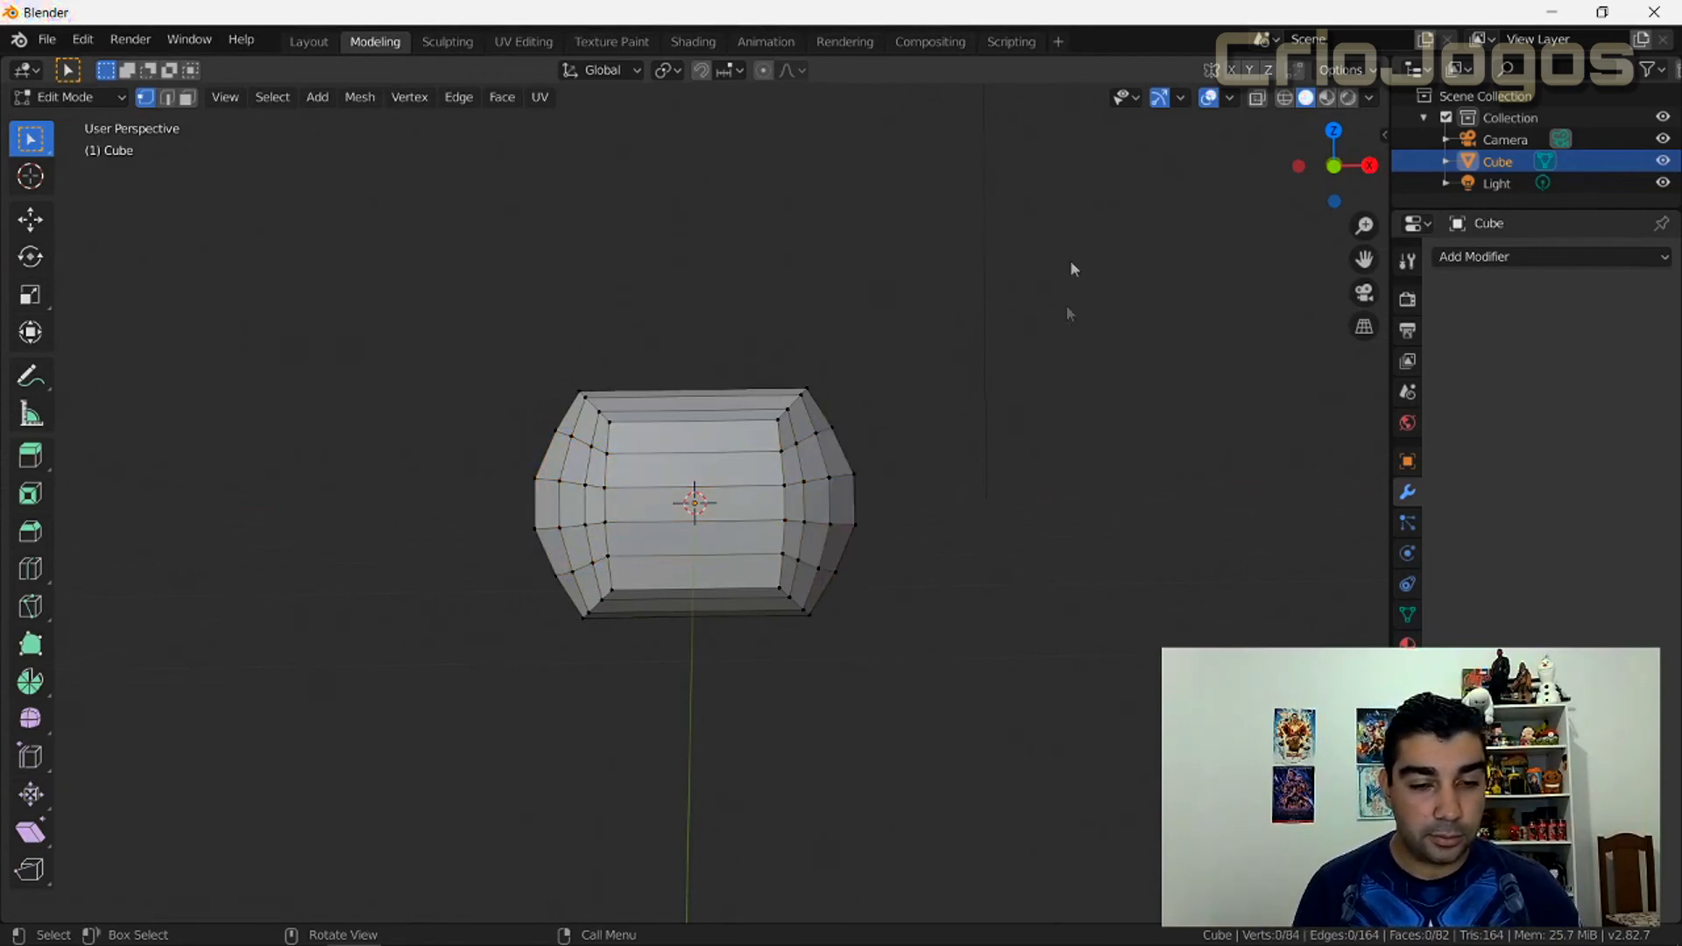
Step: Undo the horizontal and vertical loop cuts until the mesh is the plain cube again
key("ctrl+z")
key("ctrl+z")
key("ctrl+z")
key("ctrl+z")
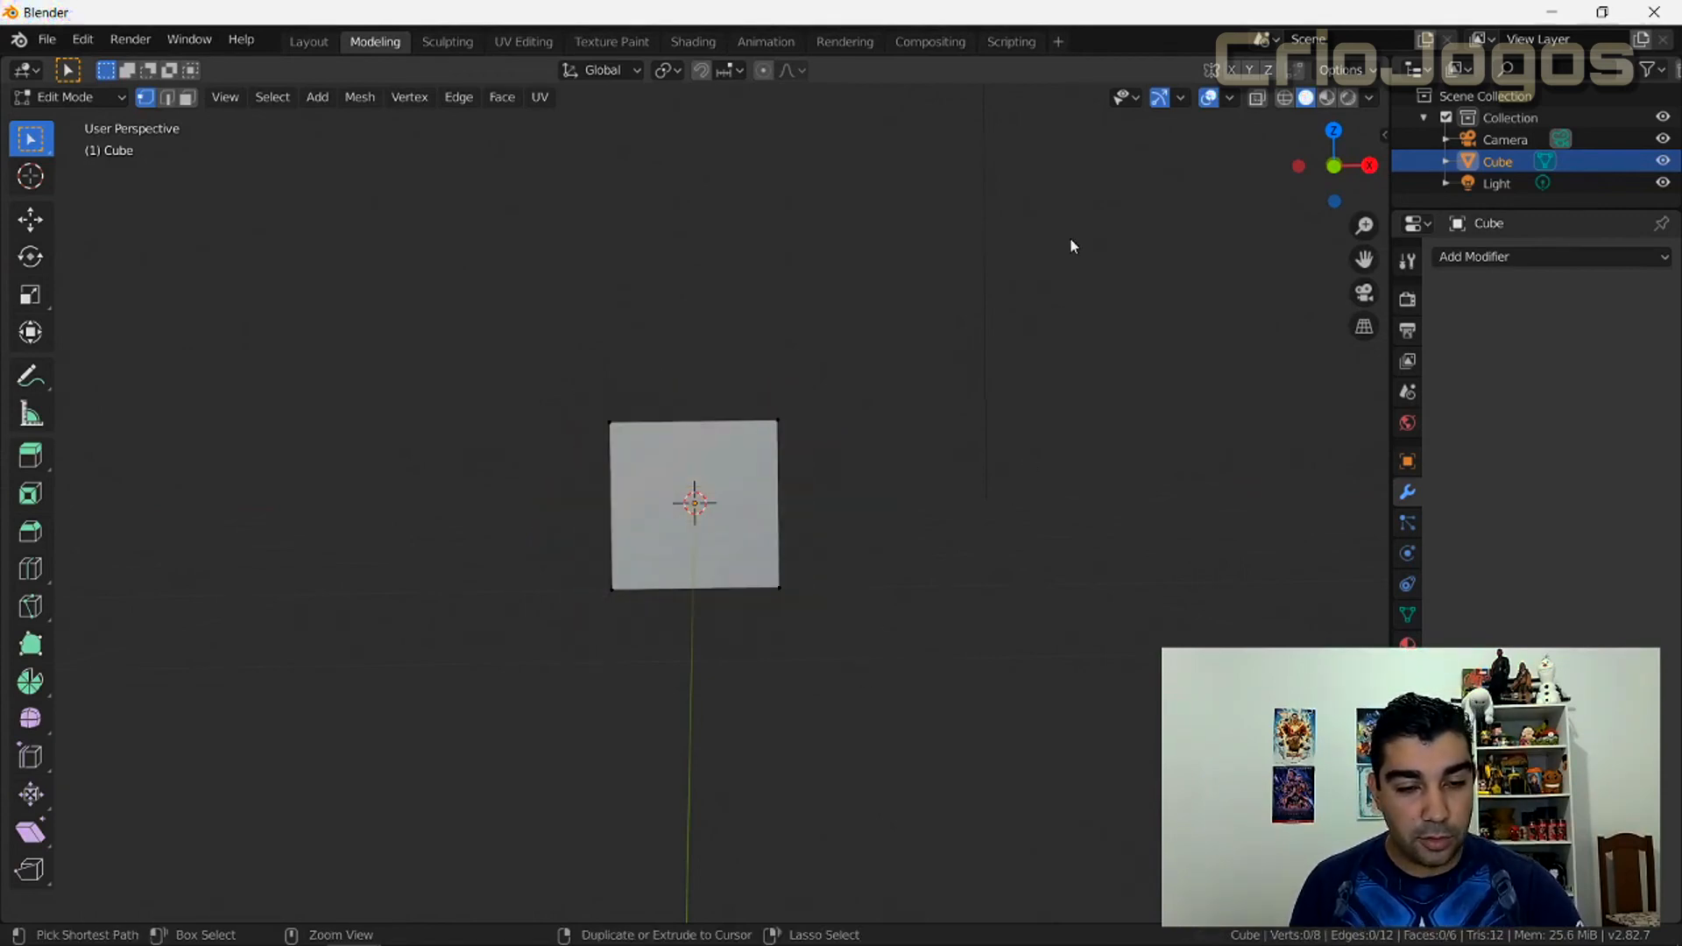
Step: Select the cube's bottom face in face select mode and move it up 1.81 m along Z to form a thin slab
middle_click_drag(979, 462, 781, 372)
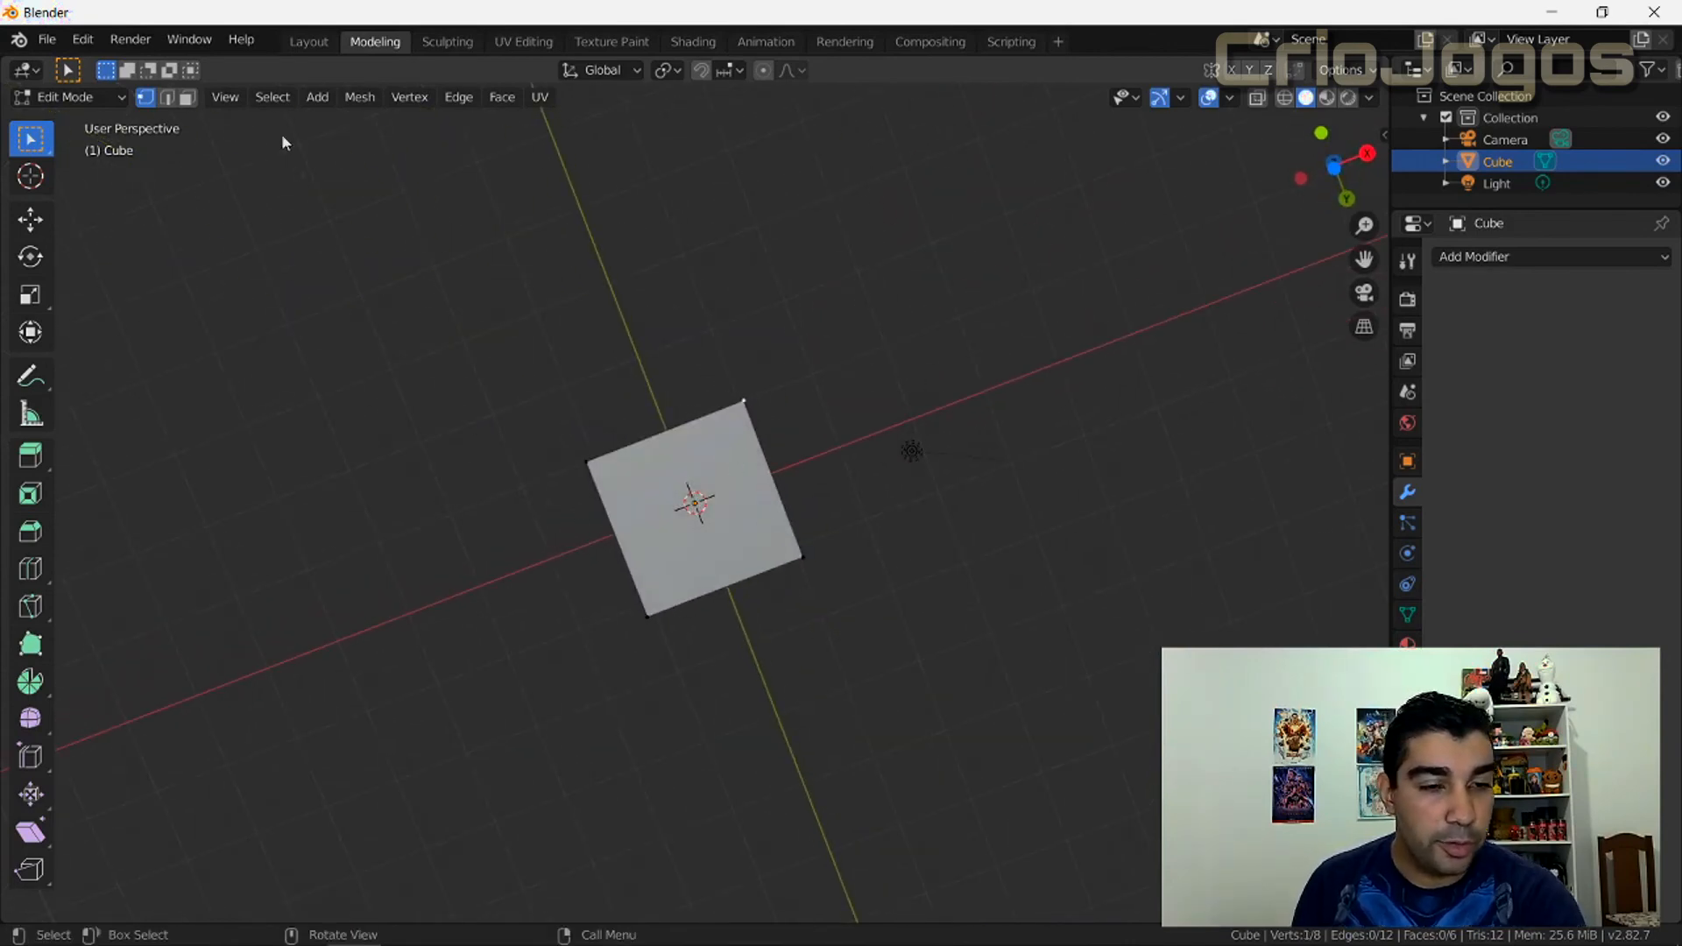
left_click(187, 98)
left_click(759, 478)
middle_click_drag(946, 465, 783, 700)
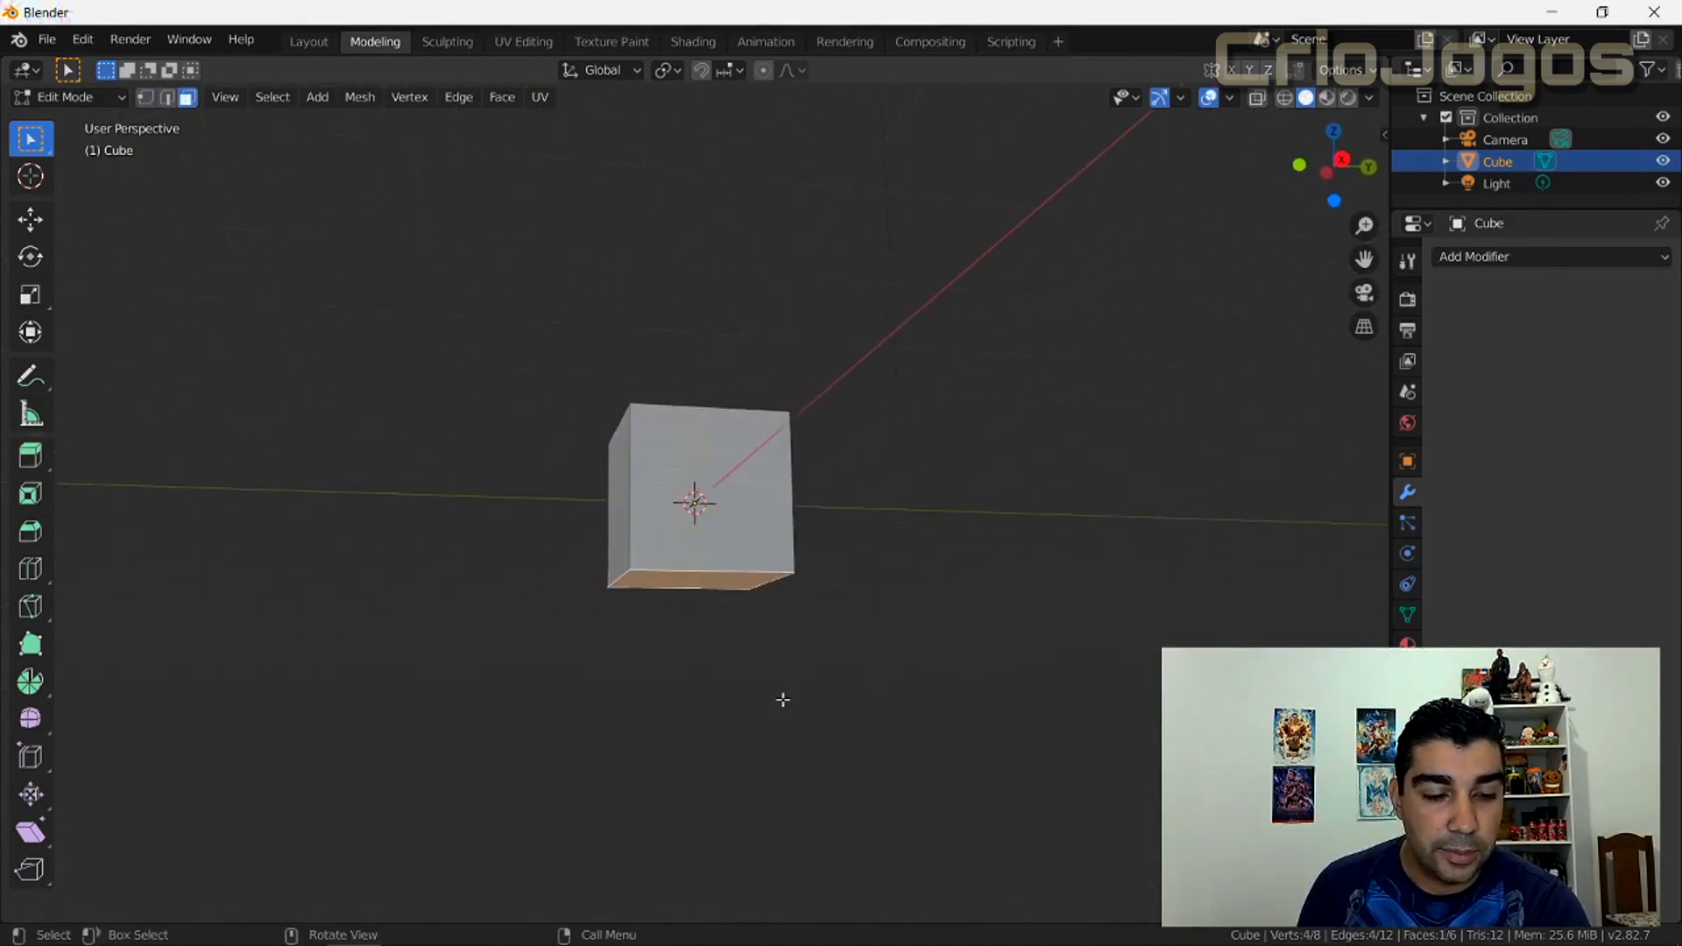
left_click(30, 219)
middle_click_drag(692, 570, 694, 561)
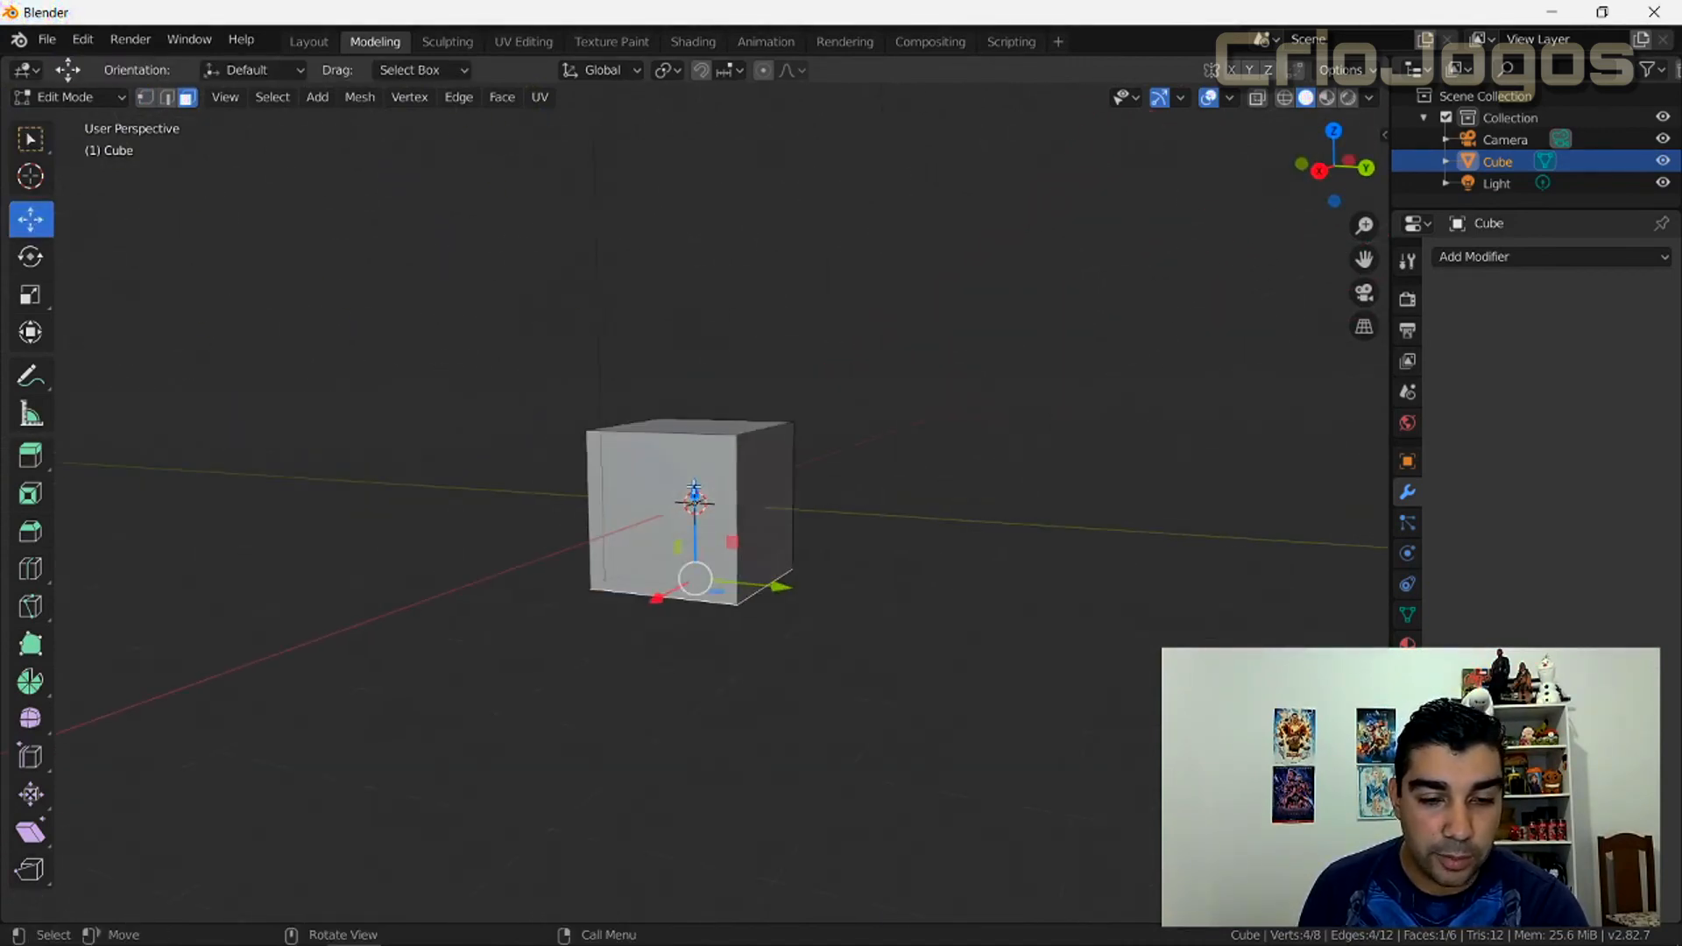
left_click_drag(694, 561, 702, 351)
Step: Add a loop cut across the slab parallel to the Y axis, slid towards its far -X edge at factor 0.759
middle_click_drag(531, 499, 612, 593)
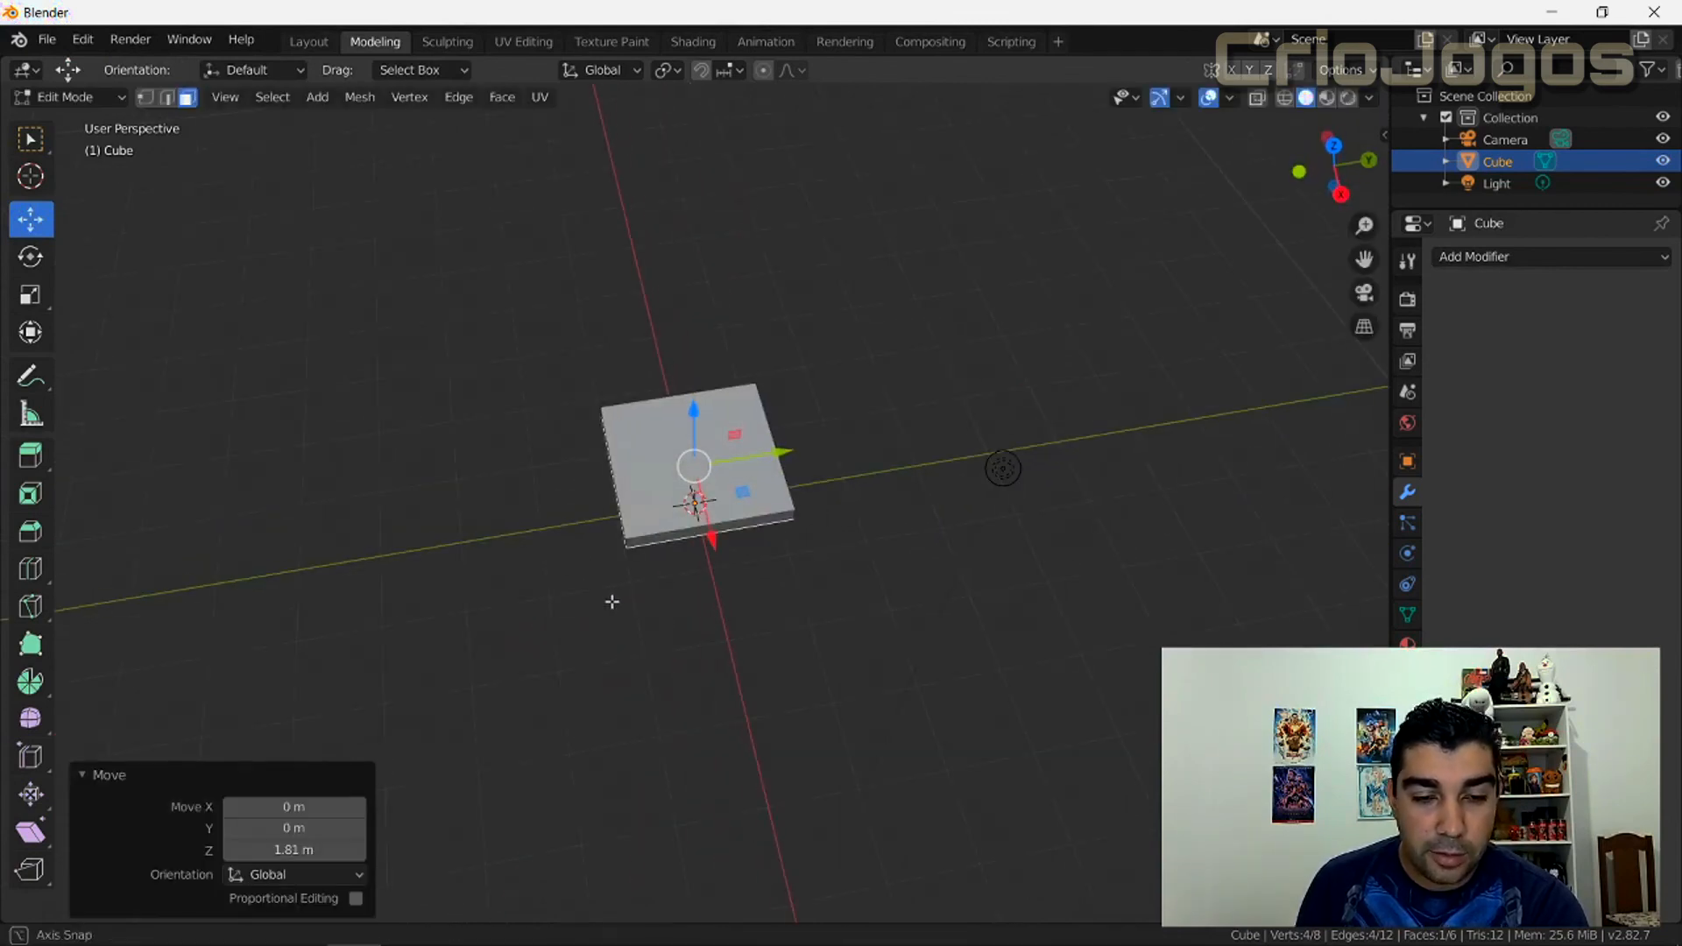
scroll(830, 559, "up", 3)
middle_click_drag(830, 559, 745, 438)
key("ctrl+r")
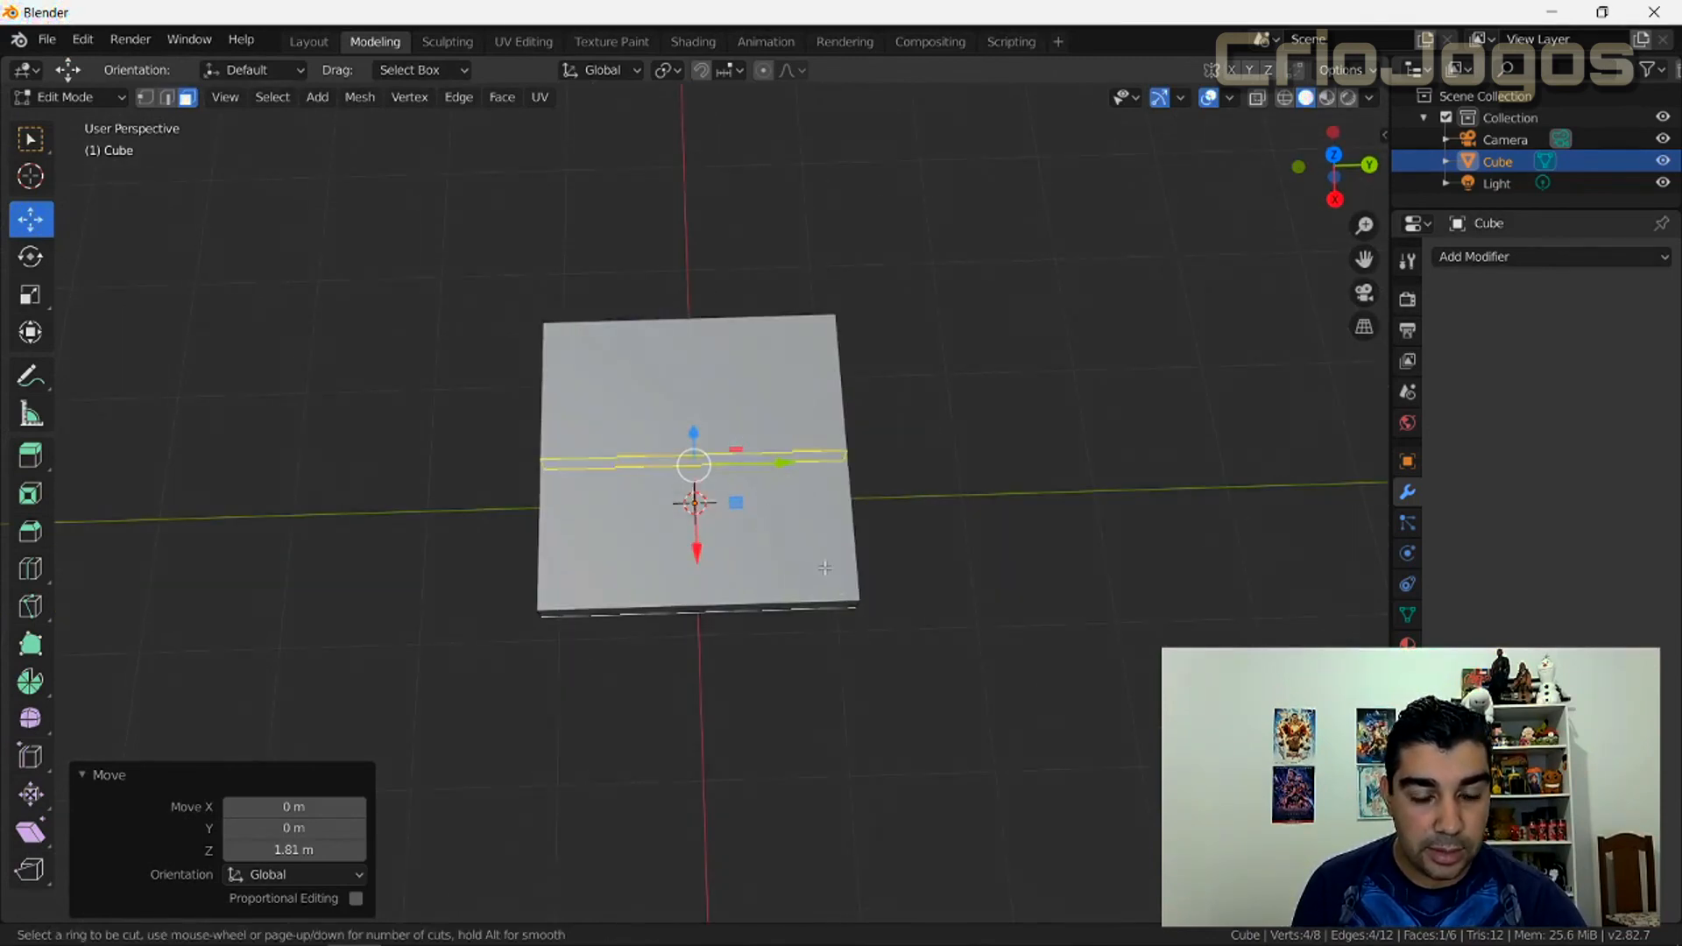
left_click(565, 465)
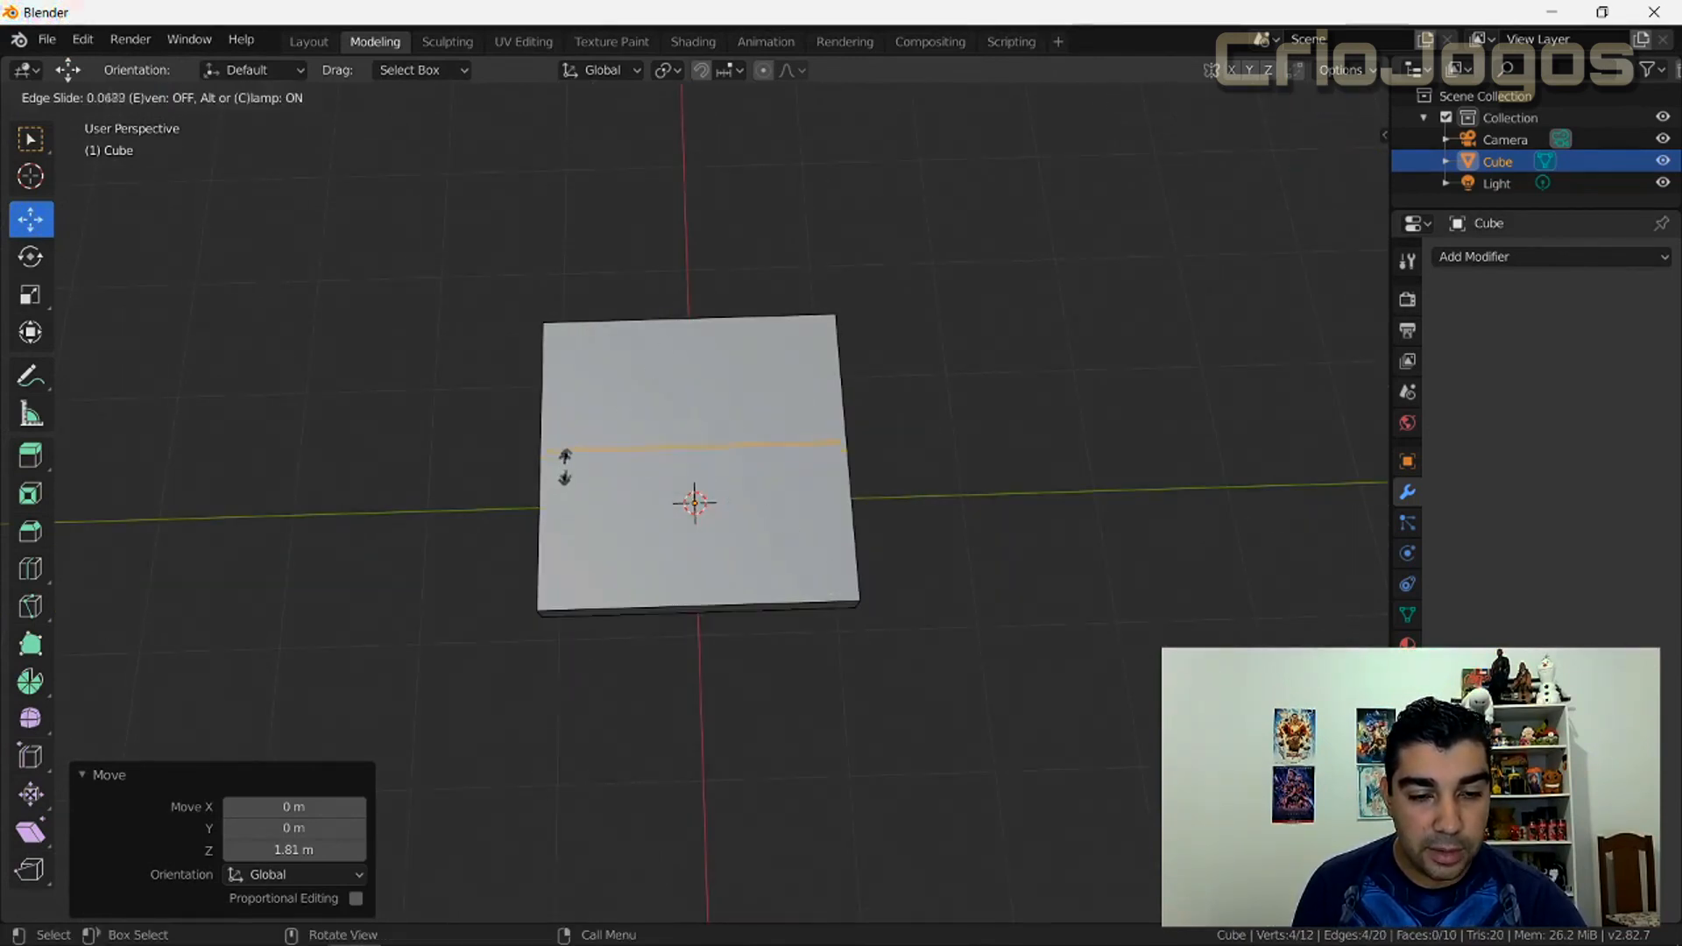
left_click(576, 367)
Step: Add a second loop cut parallel to the Y axis, slid towards the slab's near +X edge at factor -0.656
key("ctrl+r")
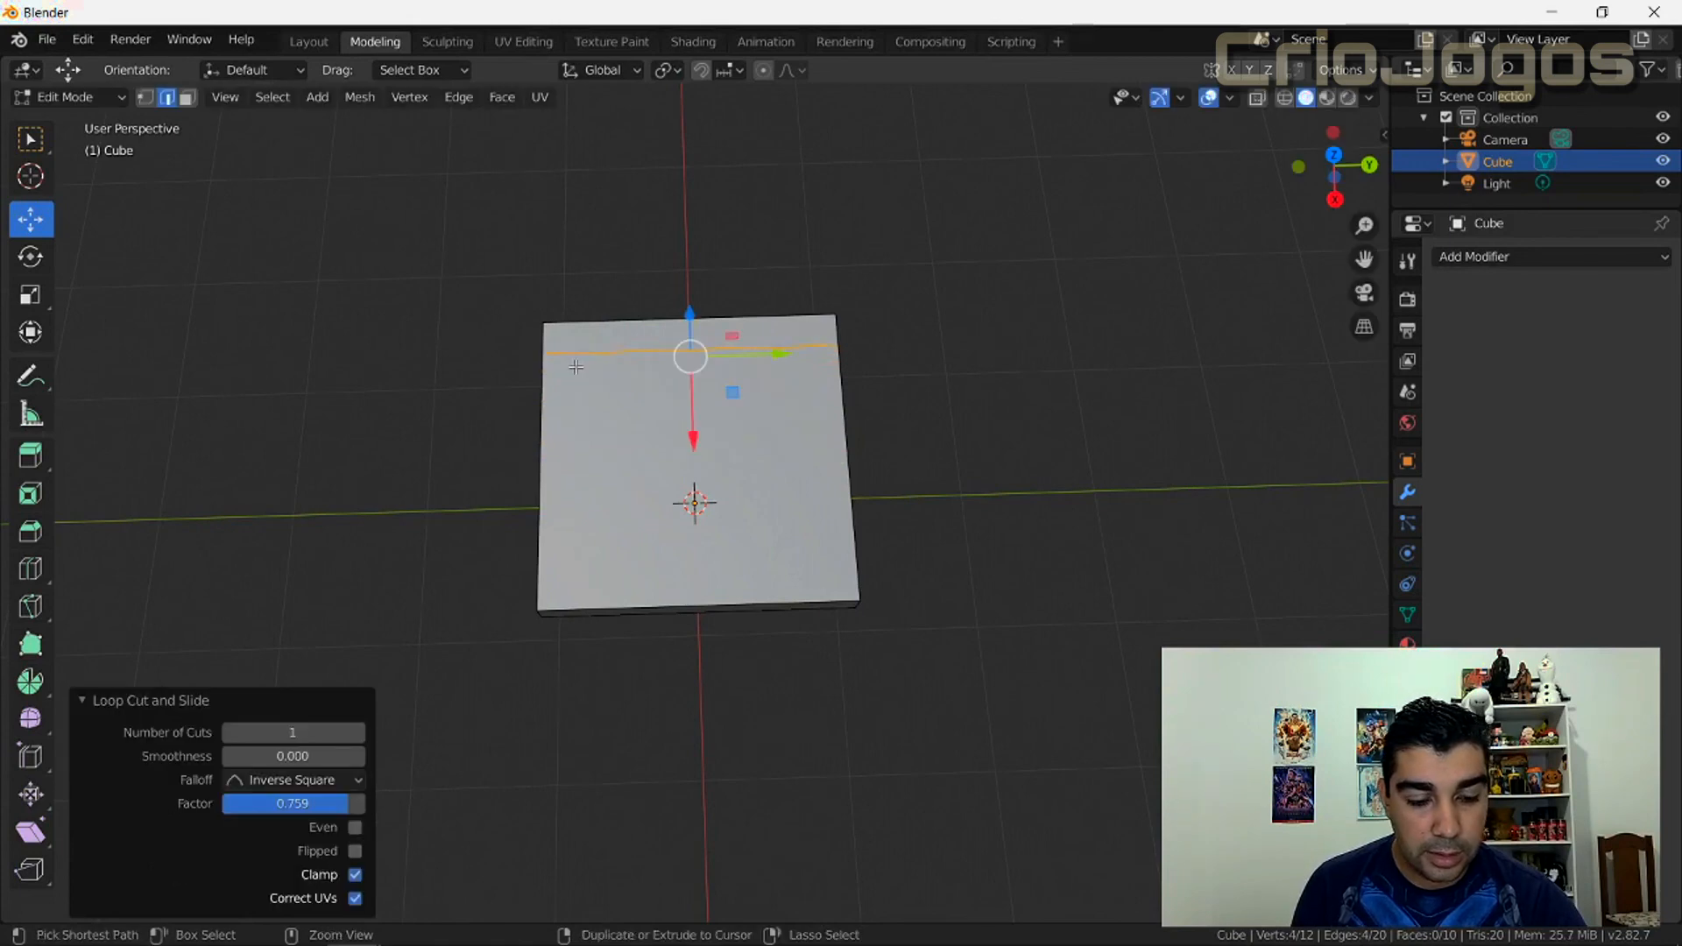
key("Escape")
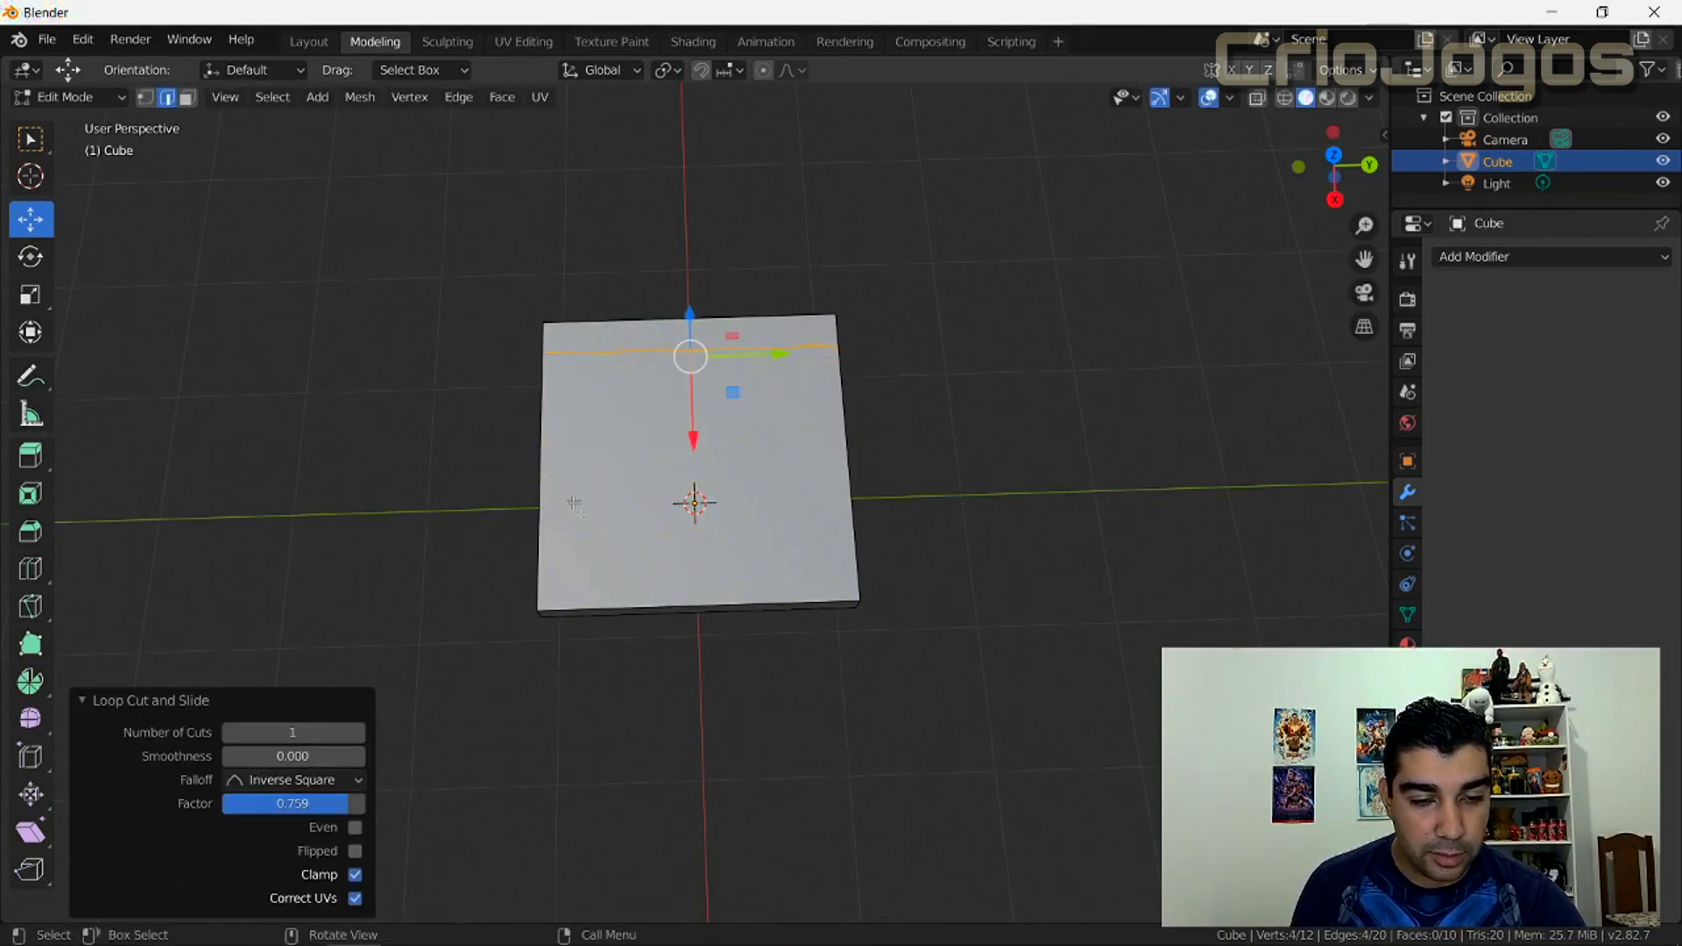
key("ctrl+r")
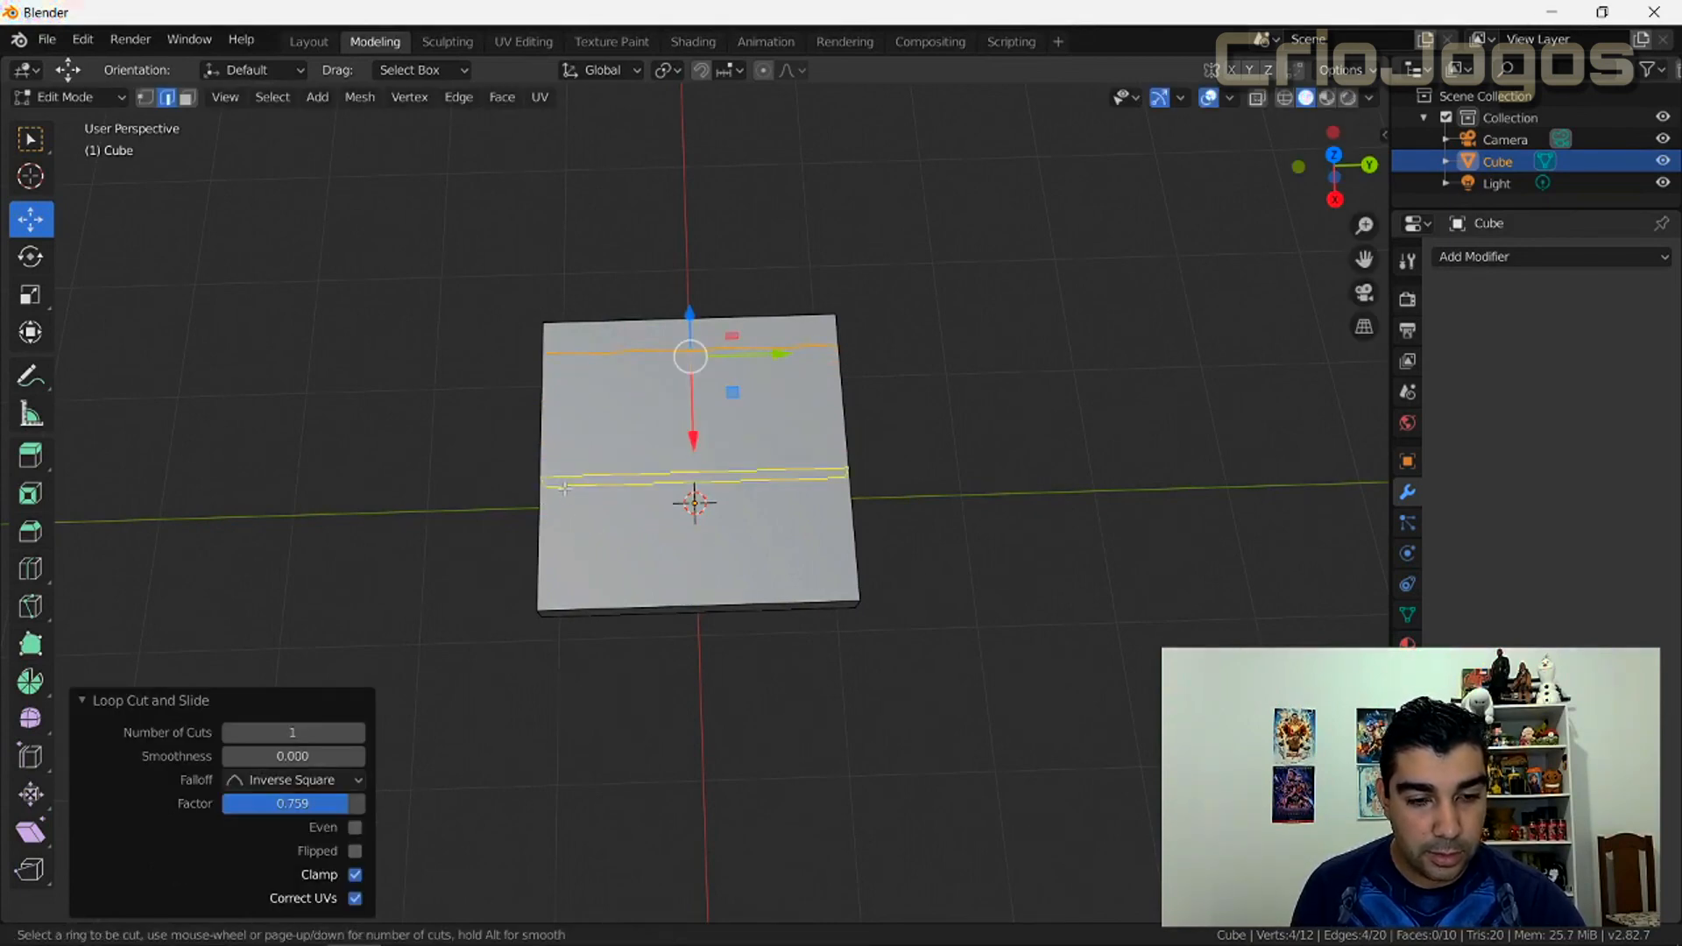
left_click(545, 480)
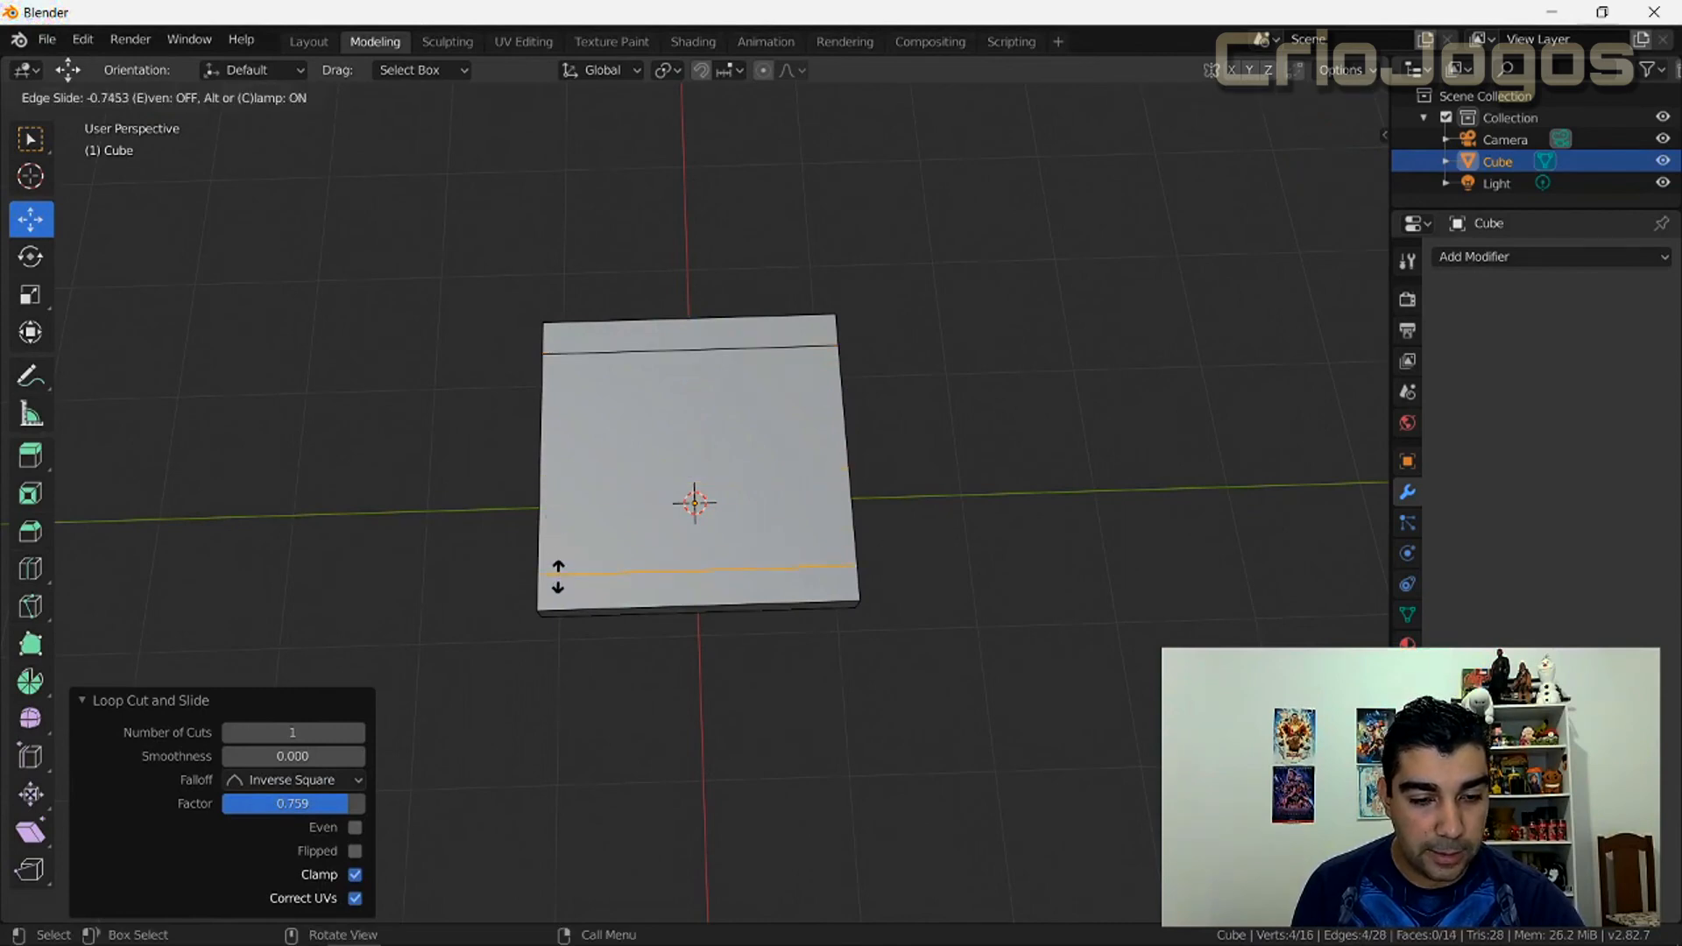
left_click(559, 565)
Step: Add two loop cuts parallel to the X axis, one near the +Y edge at factor -0.753 and one near the -Y edge
key("ctrl+r")
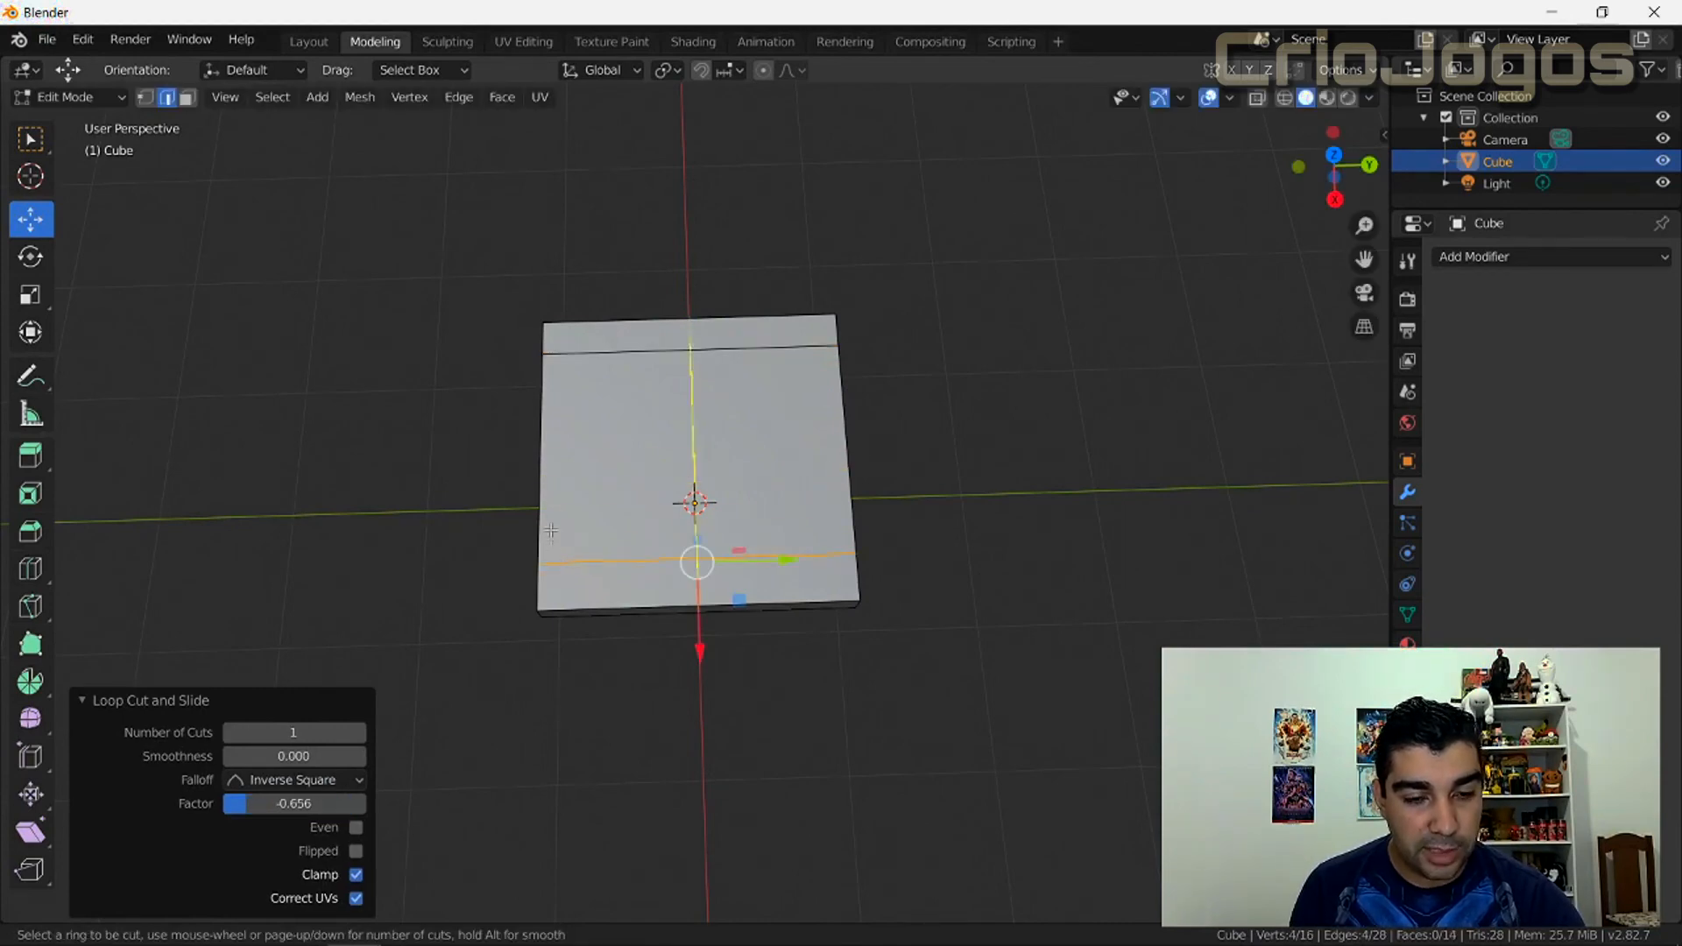
left_click(597, 334)
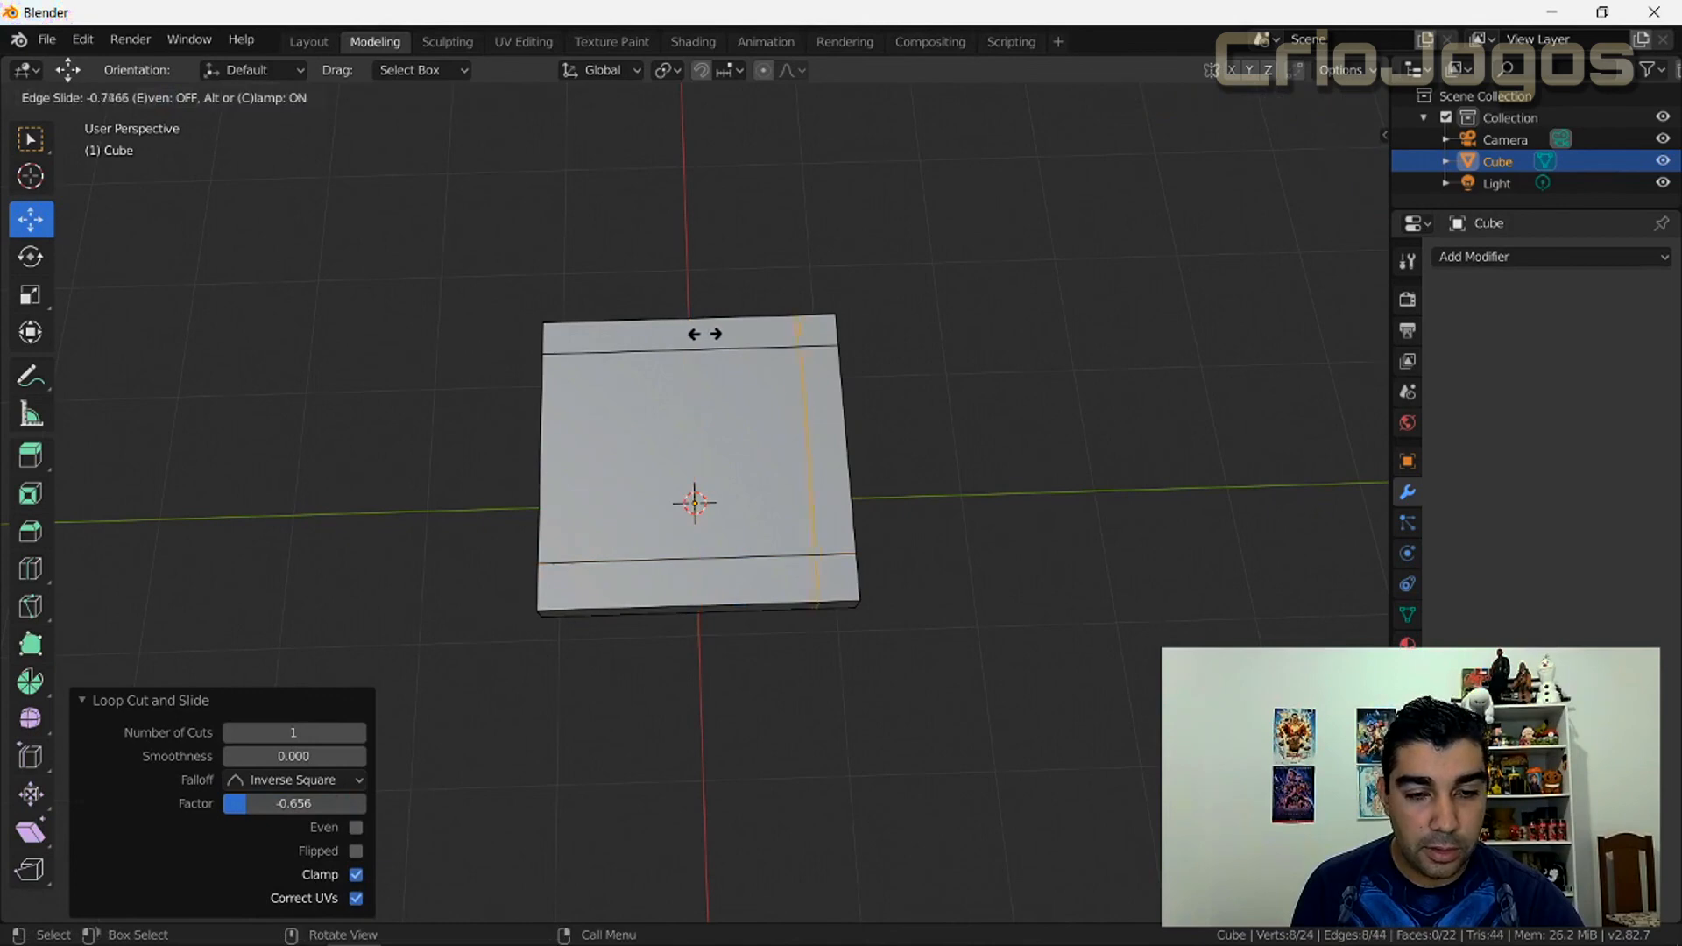
left_click(706, 332)
key("ctrl+r")
left_click(664, 328)
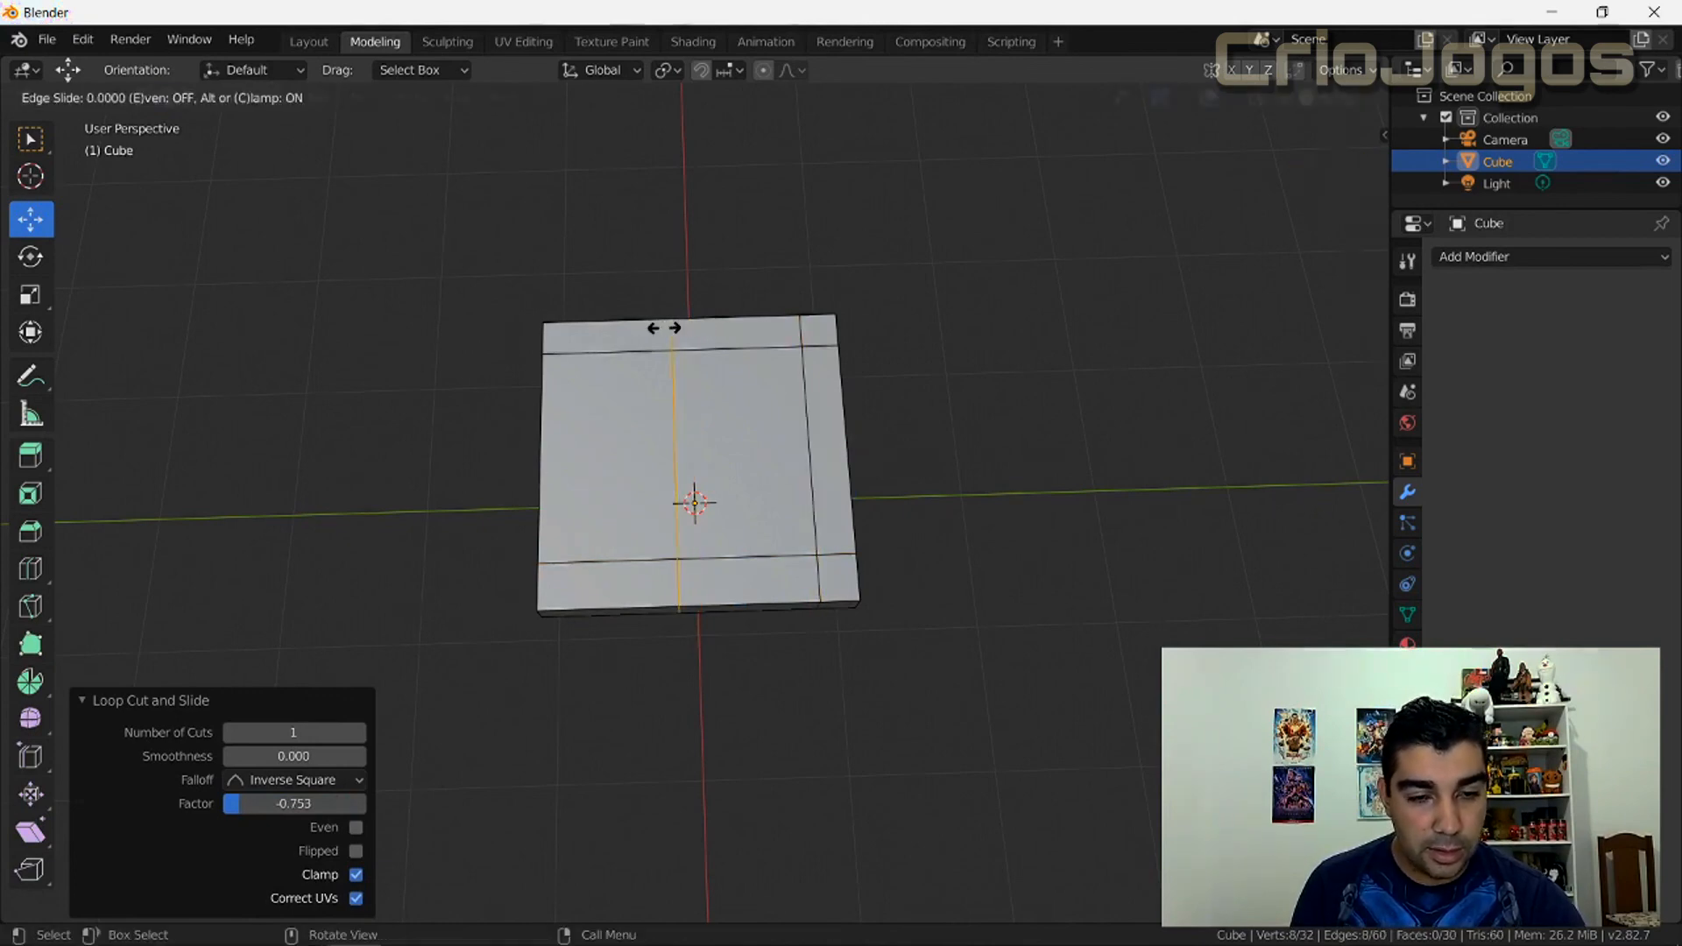
left_click(573, 325)
Step: Select the four small corner faces on the slab's underside in face select mode
middle_click_drag(825, 757, 673, 498)
left_click(186, 98)
left_click(550, 456)
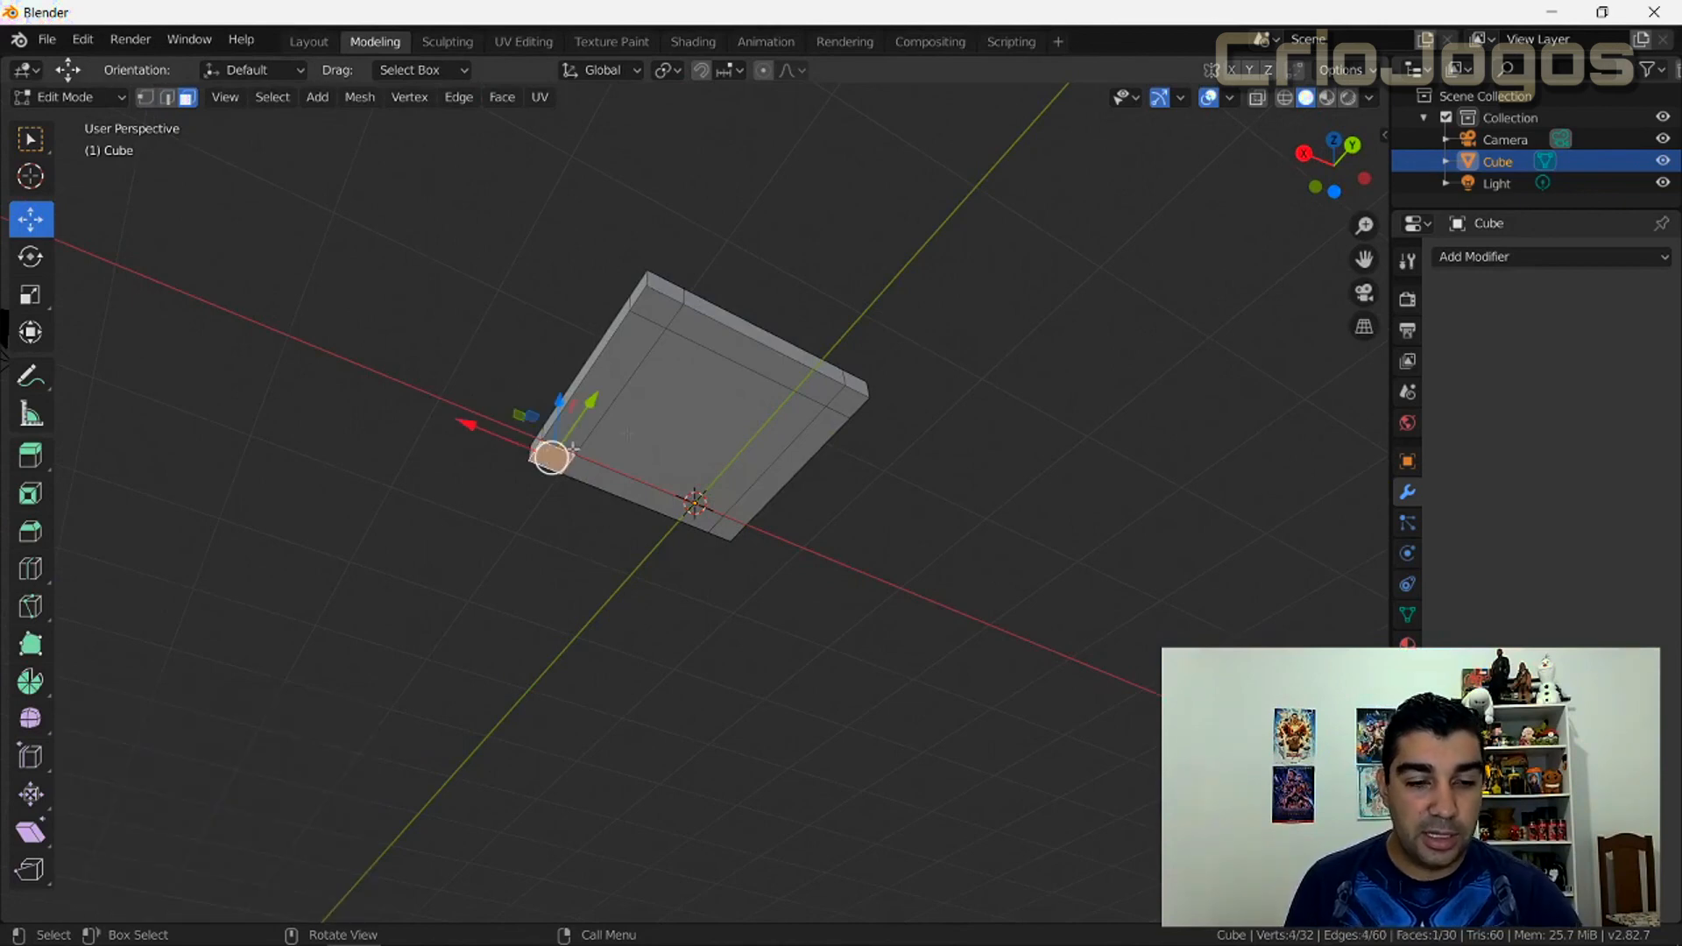
left_click(669, 311, "ctrl")
key("ctrl+z")
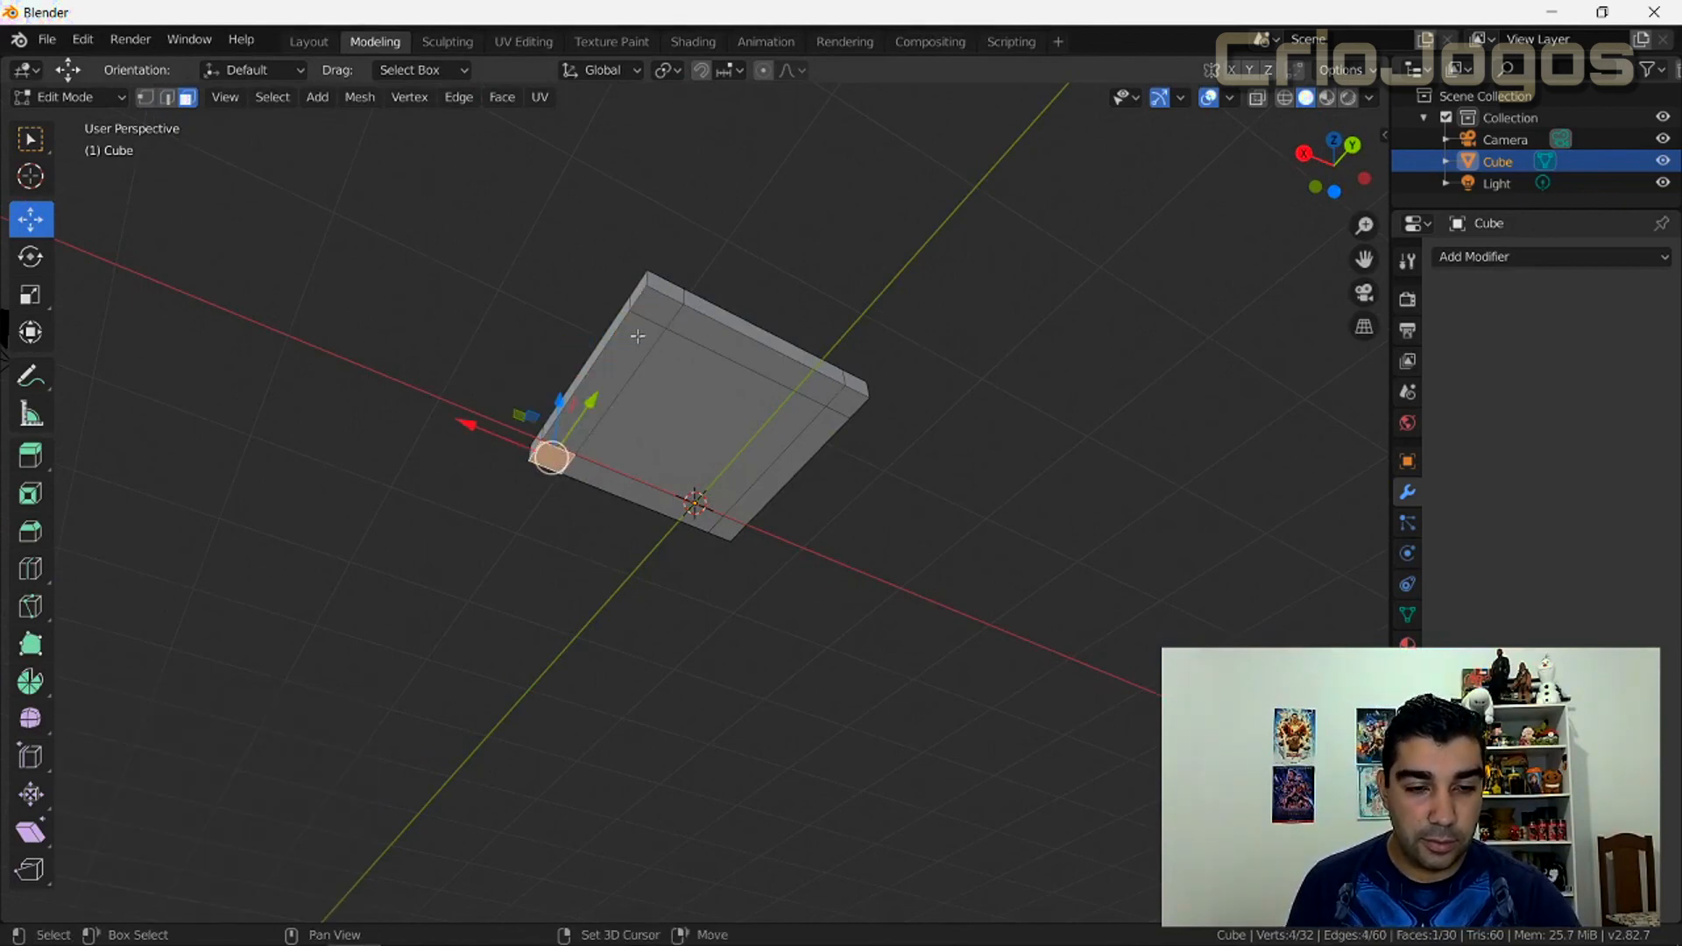
left_click(655, 307, "shift")
left_click(846, 401, "shift")
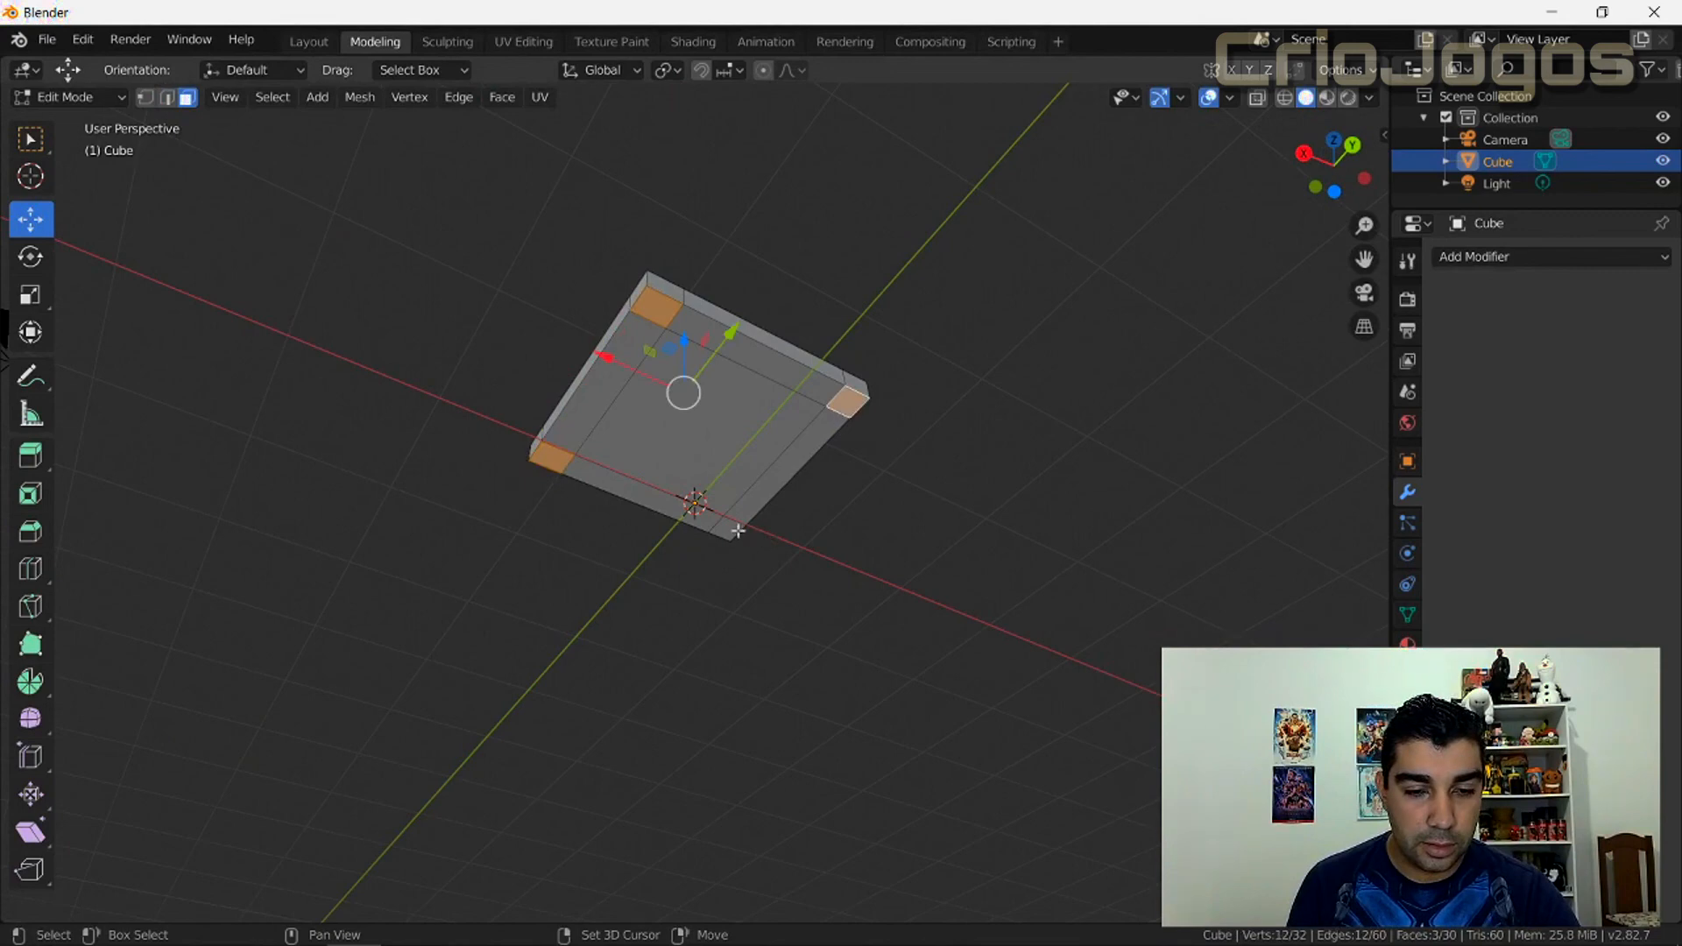
left_click(736, 531, "shift")
Step: Extrude the four corner faces downward 2.11 m to form table legs, and inspect the table from below and above
key("e")
left_click(771, 811)
middle_click_drag(770, 812, 471, 626)
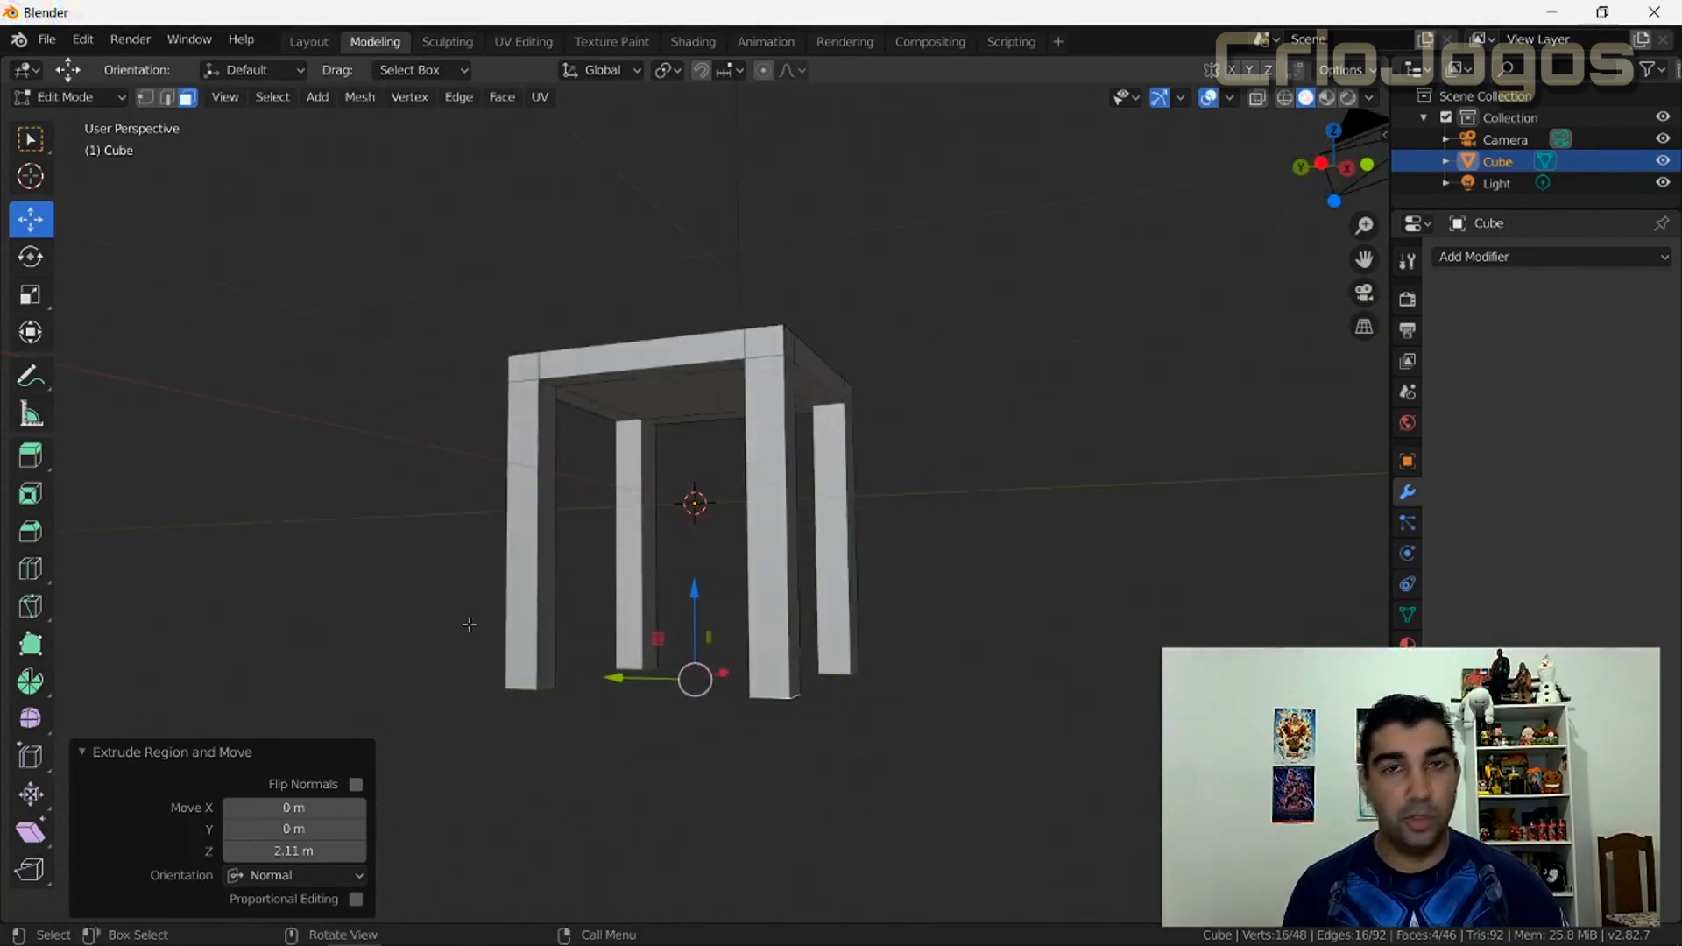
middle_click_drag(587, 403, 710, 585)
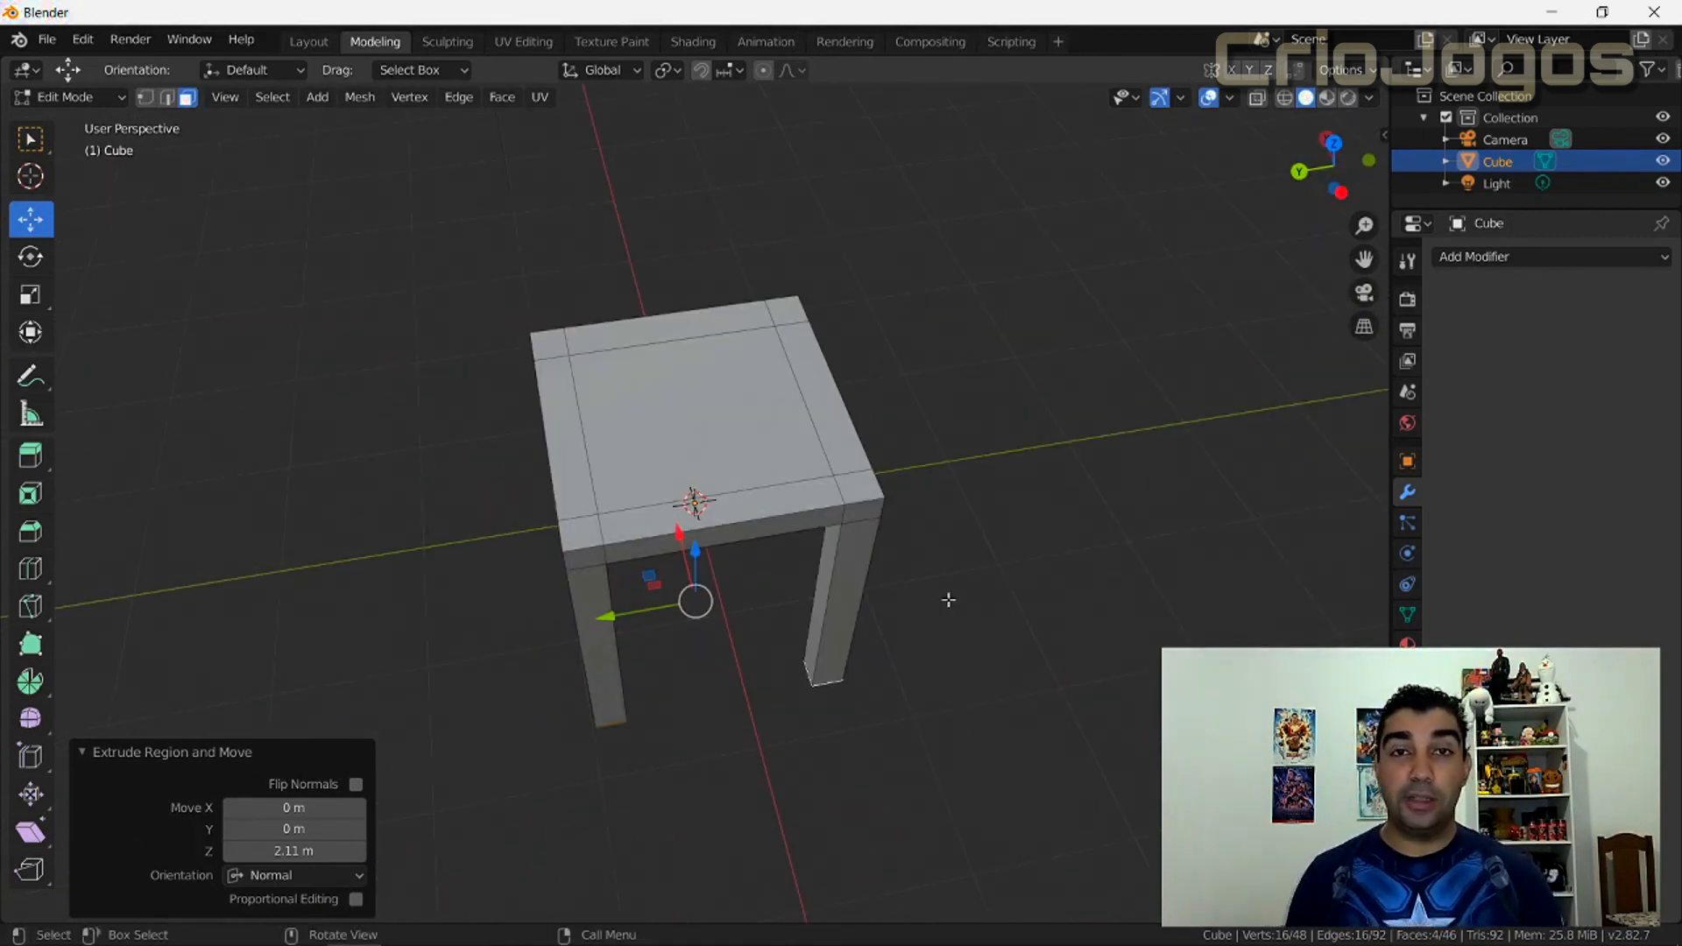